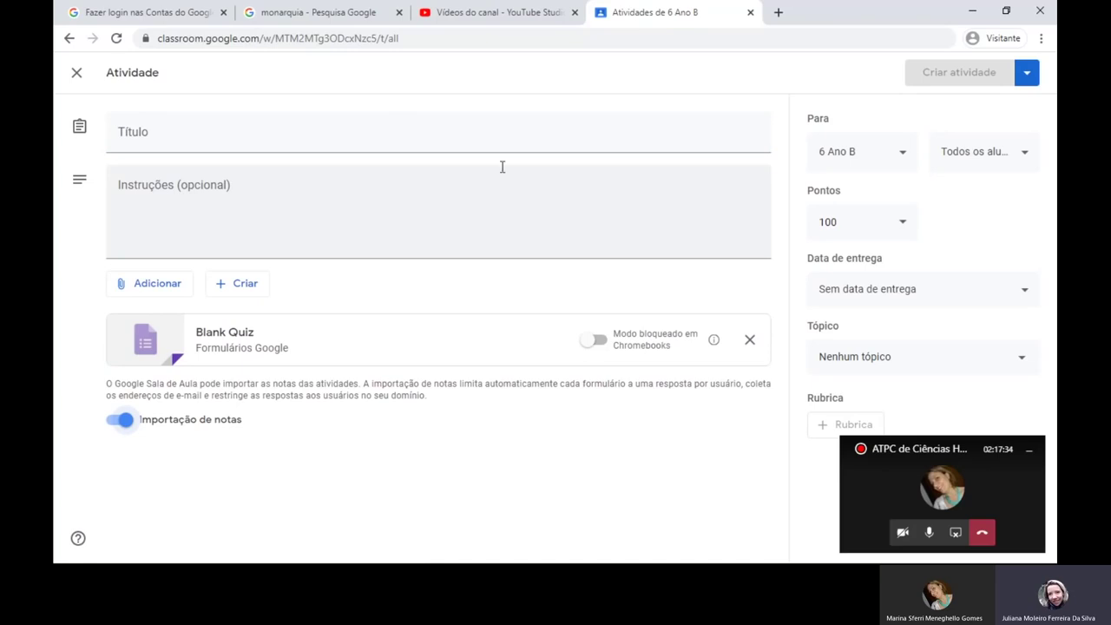
Switch to the Word document "Atividade pronta formulário" and copy its heading "Atividade de História 6º ano EF" from the first page
left_click(973, 12)
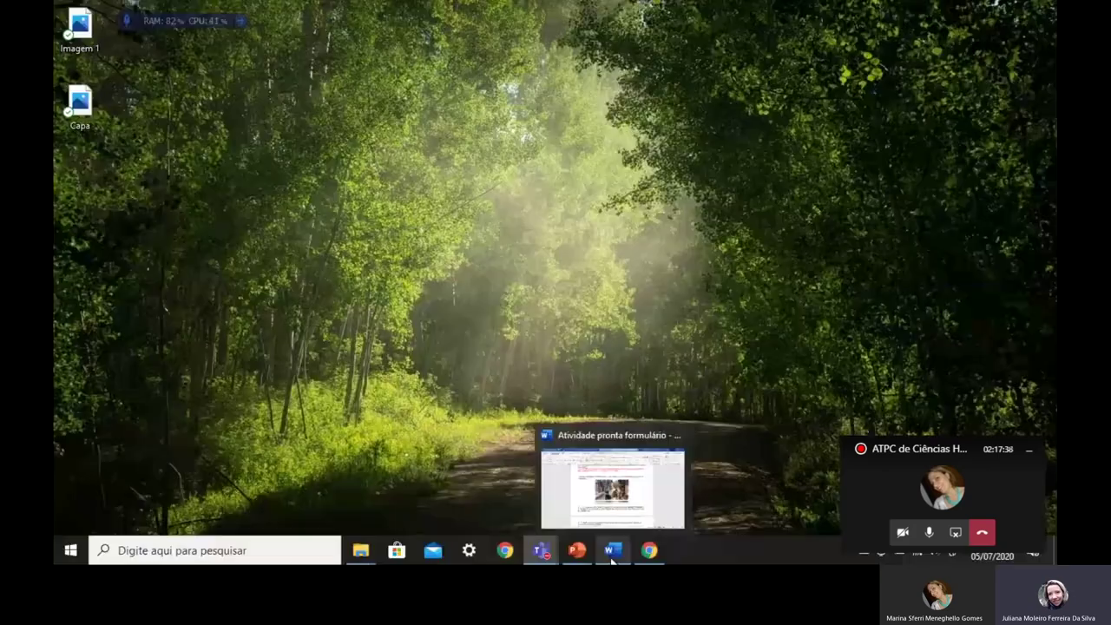
left_click(613, 559)
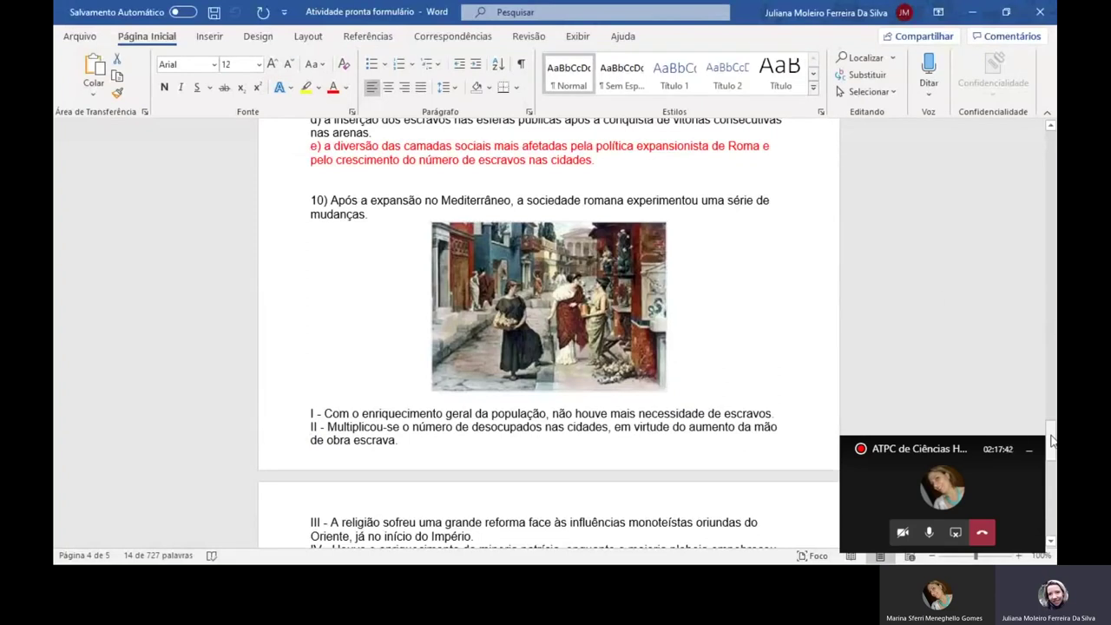
left_click_drag(1052, 441, 1052, 130)
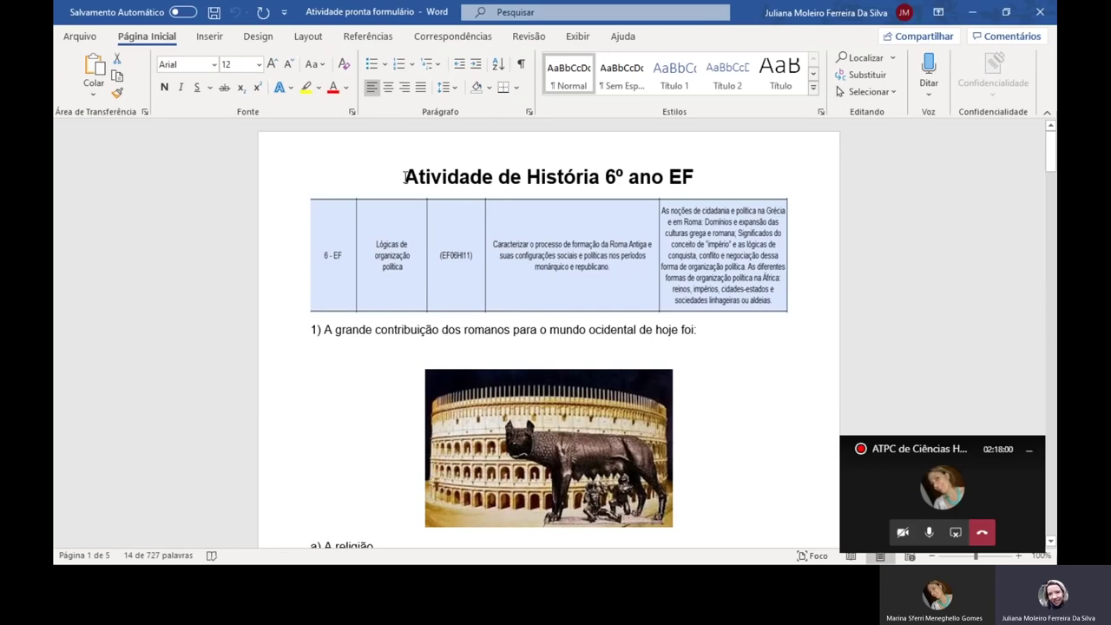
left_click_drag(405, 177, 692, 184)
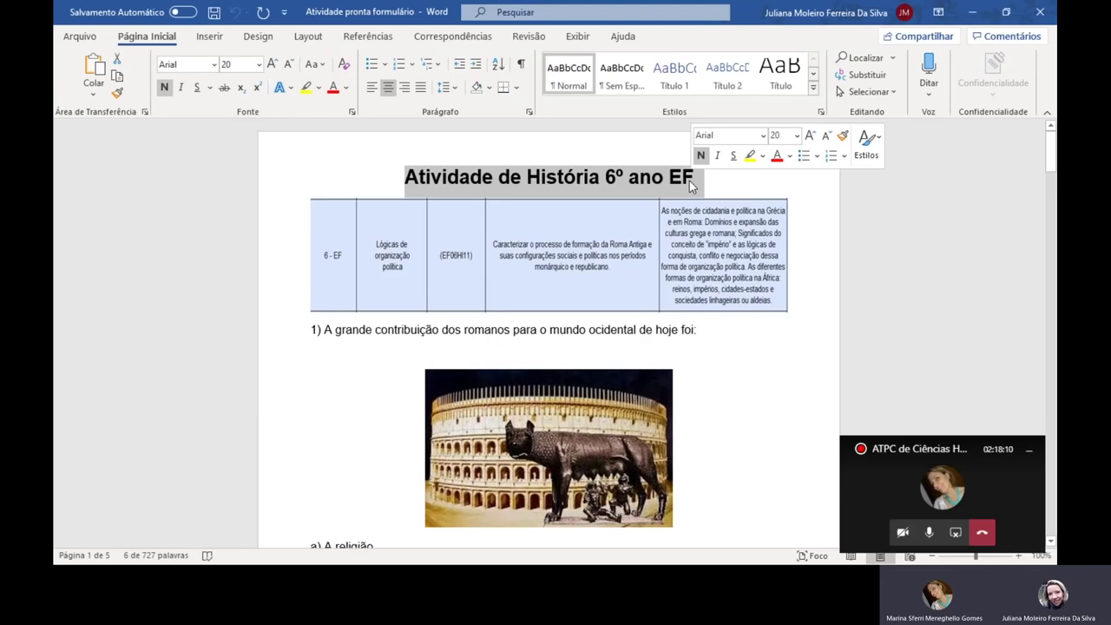
right_click(690, 184)
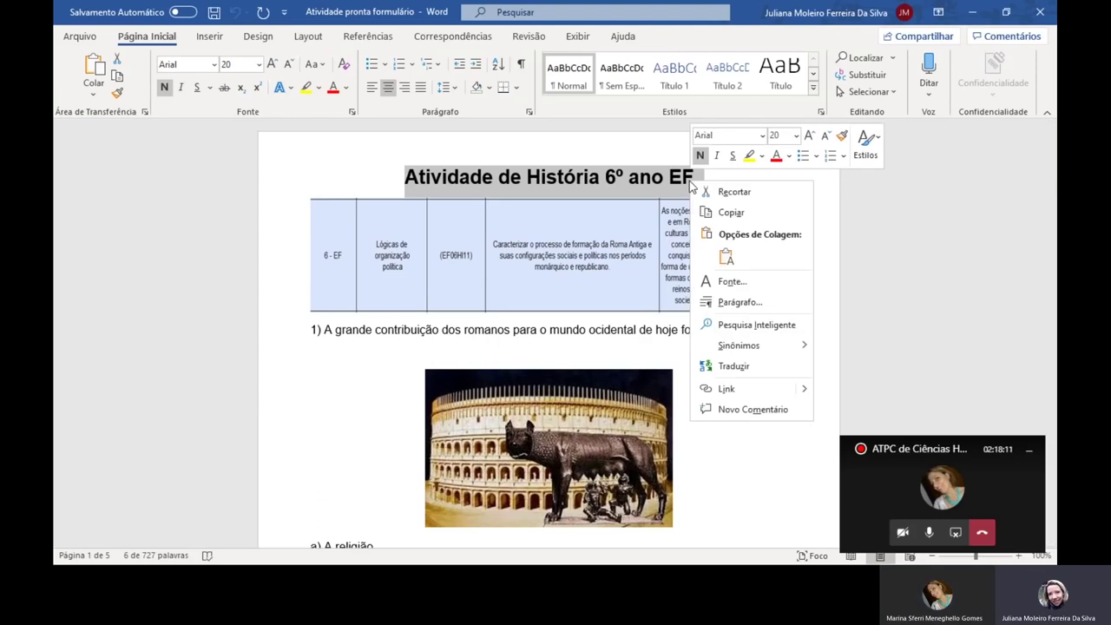
left_click(734, 211)
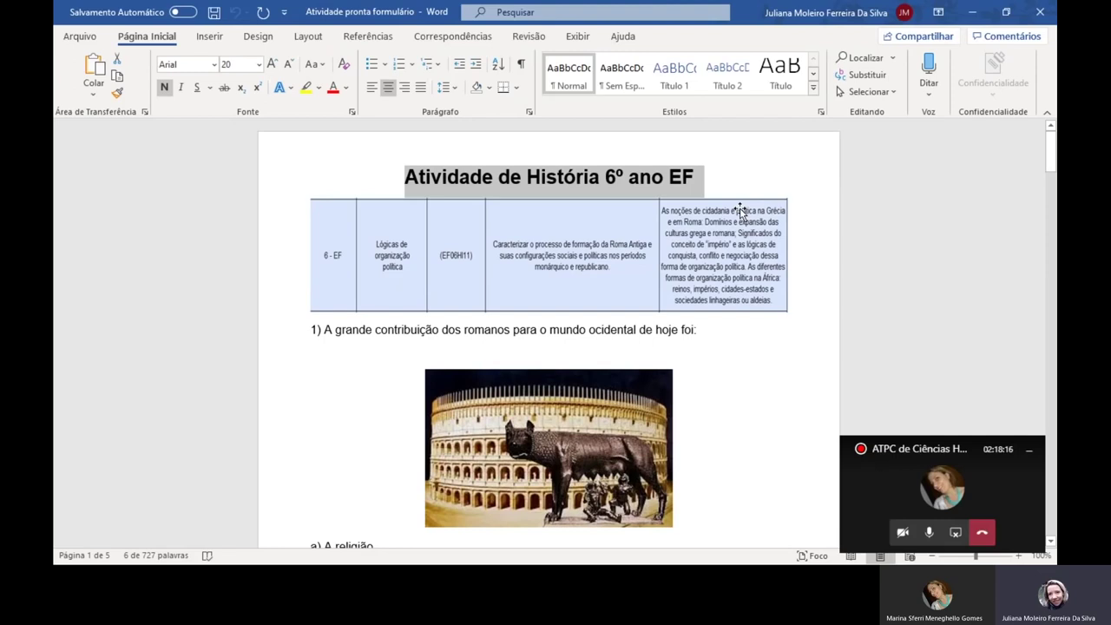
Return to the Google Classroom activity in Chrome and paste the copied heading "Atividade de História 6º ano EF" as its title
left_click(971, 14)
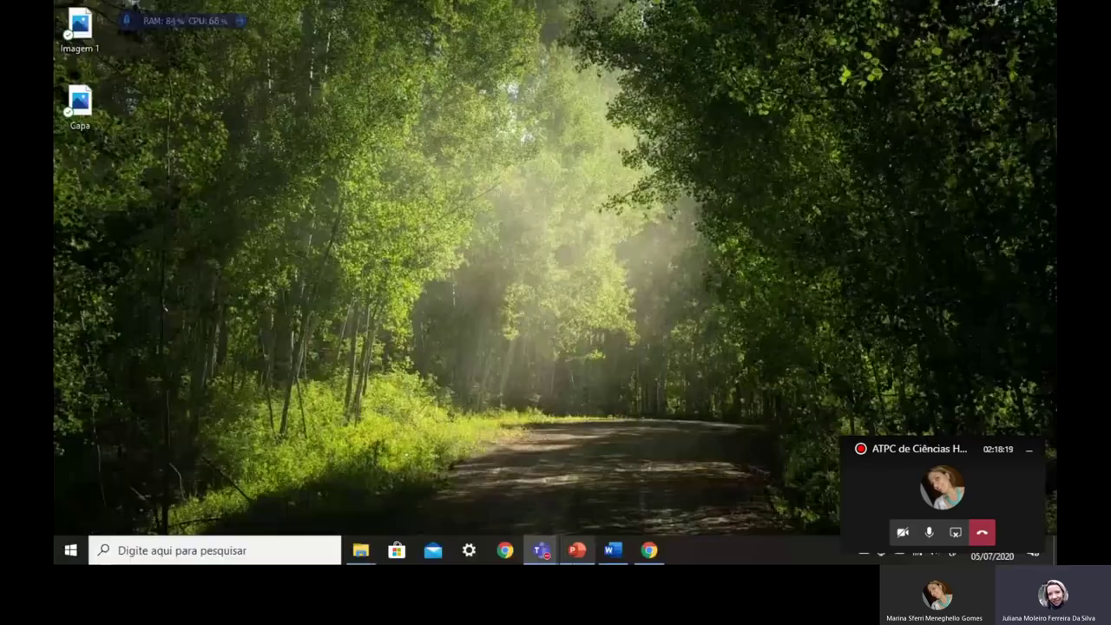
left_click(647, 563)
left_click(235, 139)
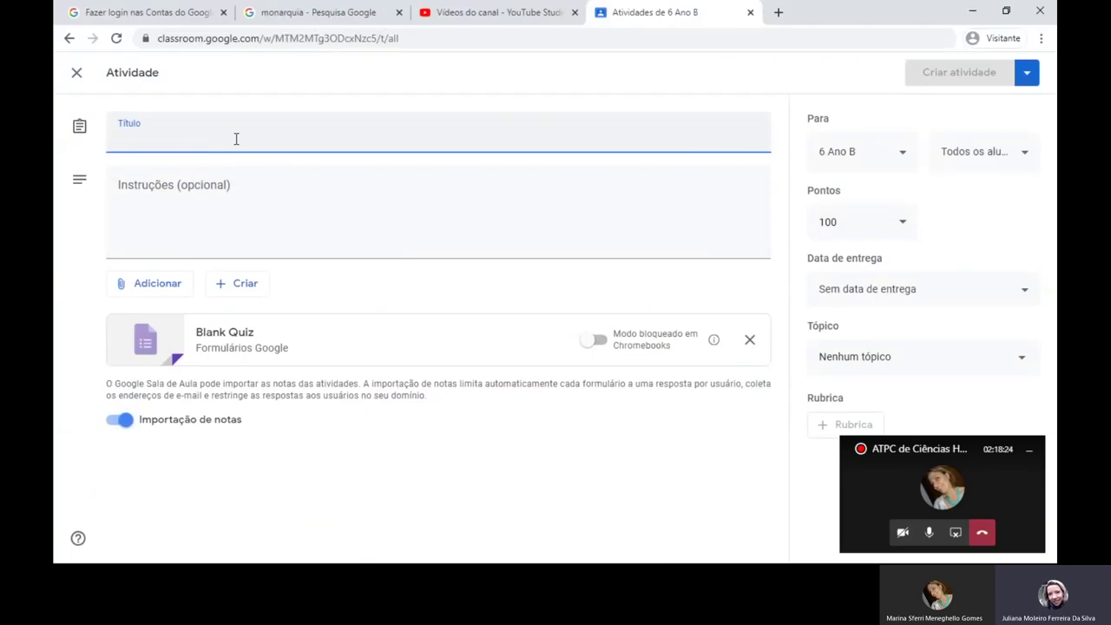
key("ctrl+v")
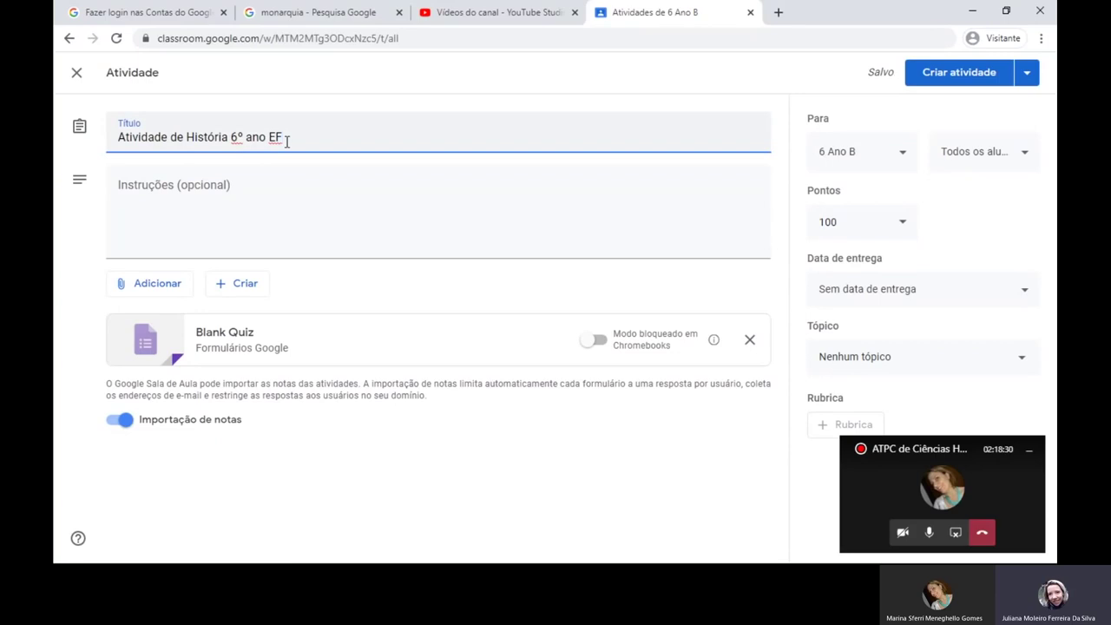
Enter the activity instructions "Alunos, assistirem a videoaula sobre império romano de responder as questões."
left_click(169, 191)
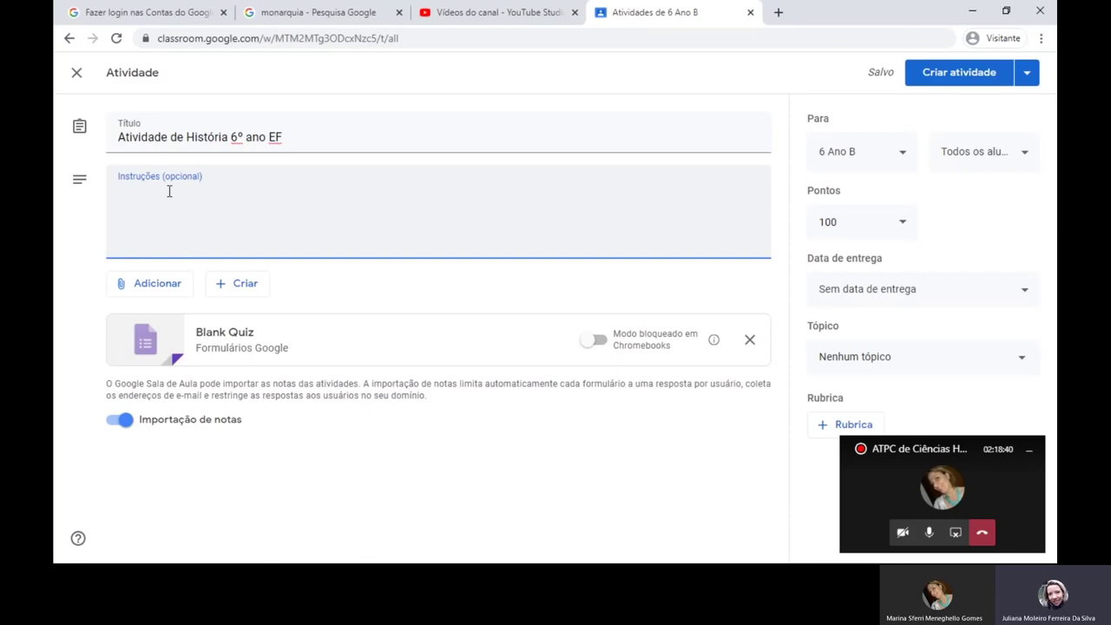
type("Alunos, assistirem ao v")
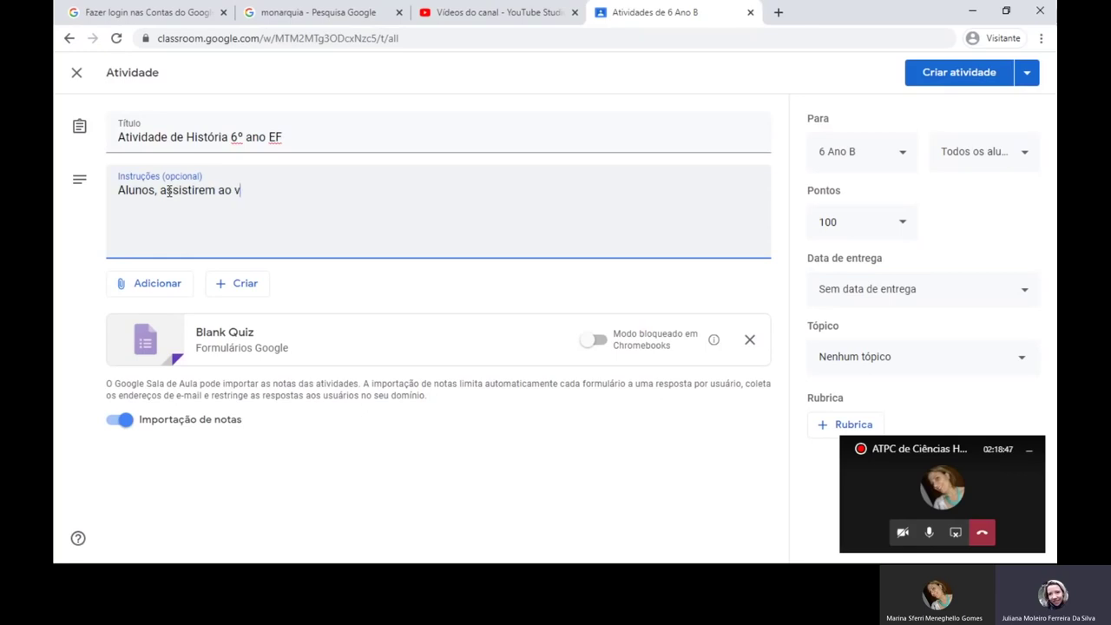
key("BackSpace")
type("videoaula sobre imperi")
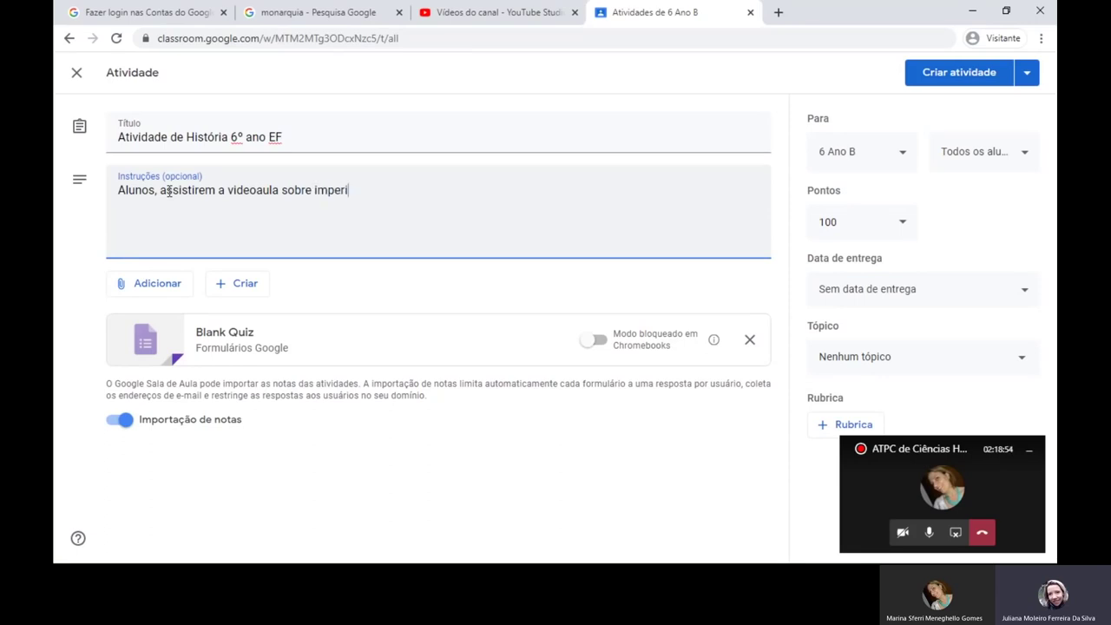
type("o romano de res")
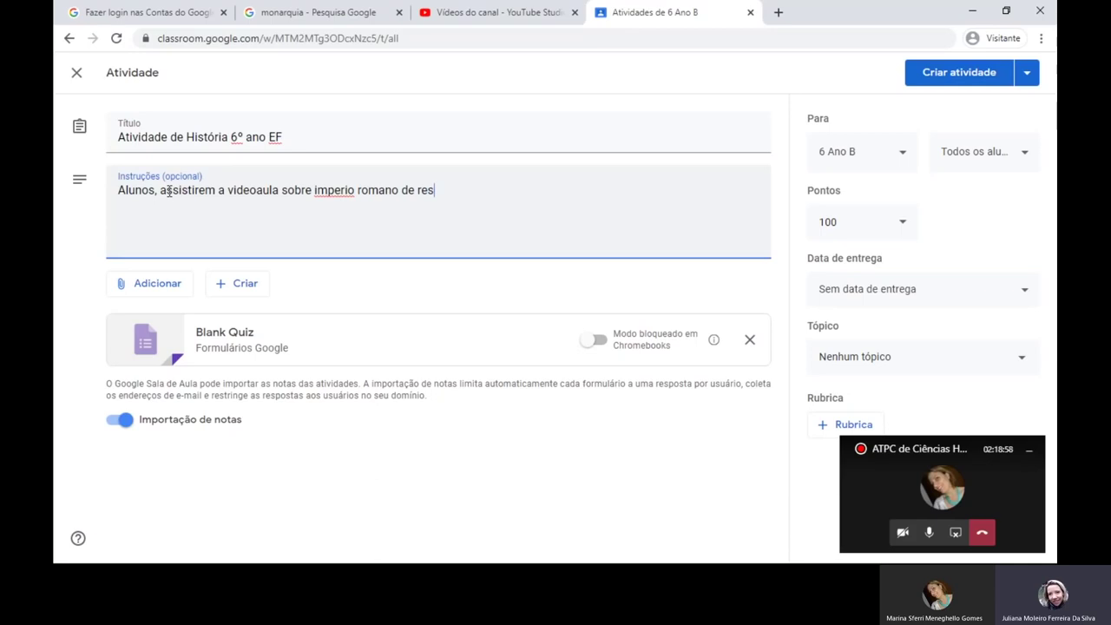
type("ponder as quest")
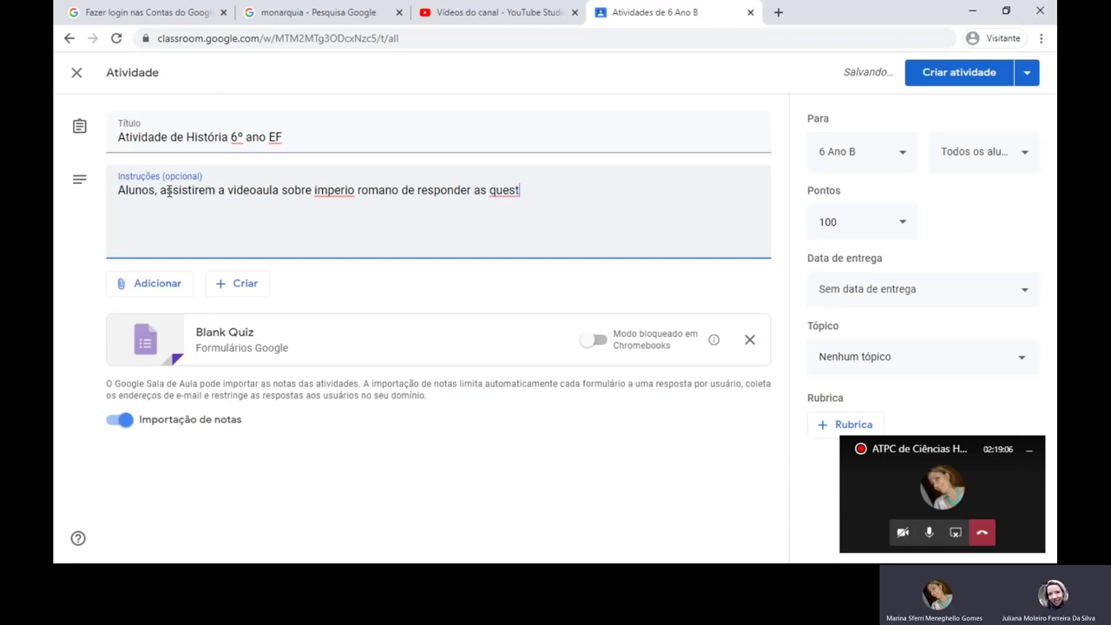
type("õe")
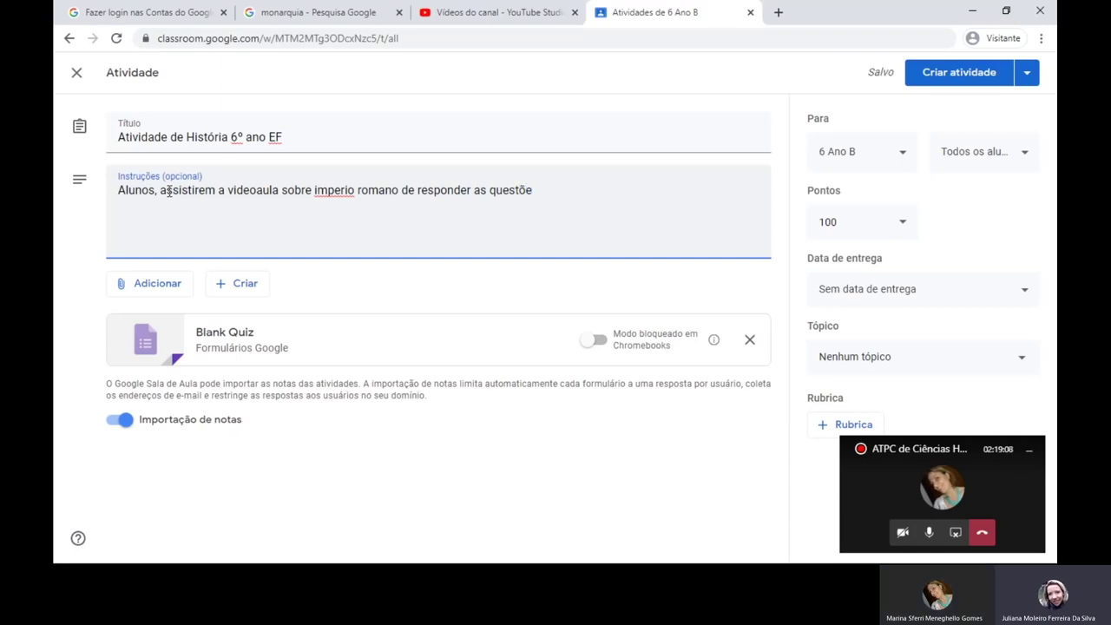
type("s.")
left_click(341, 193)
key("BackSpace")
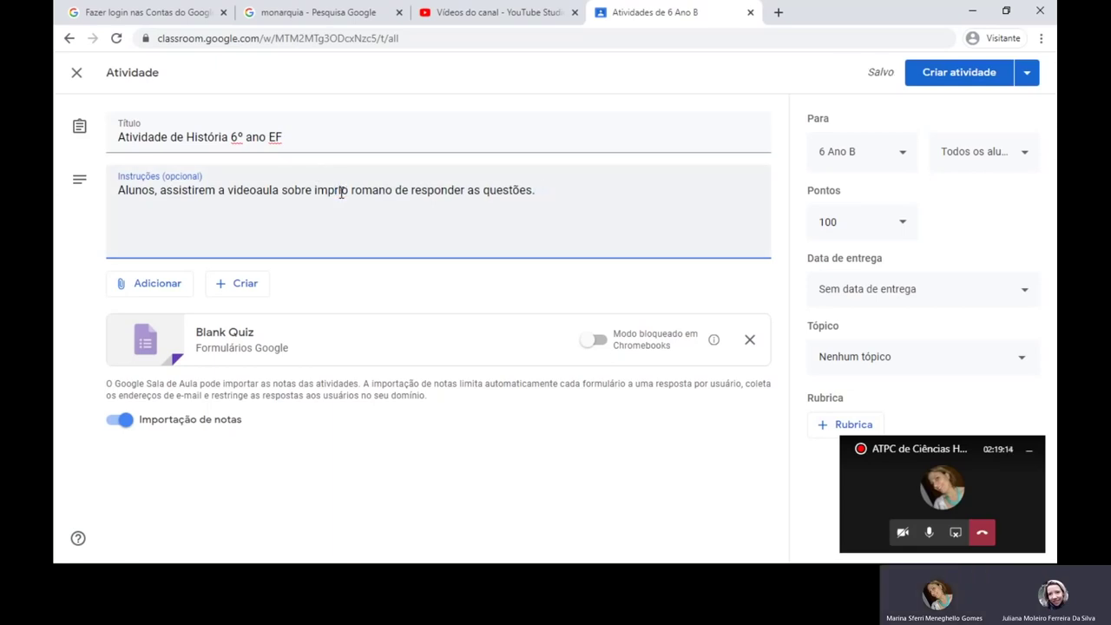
type("é")
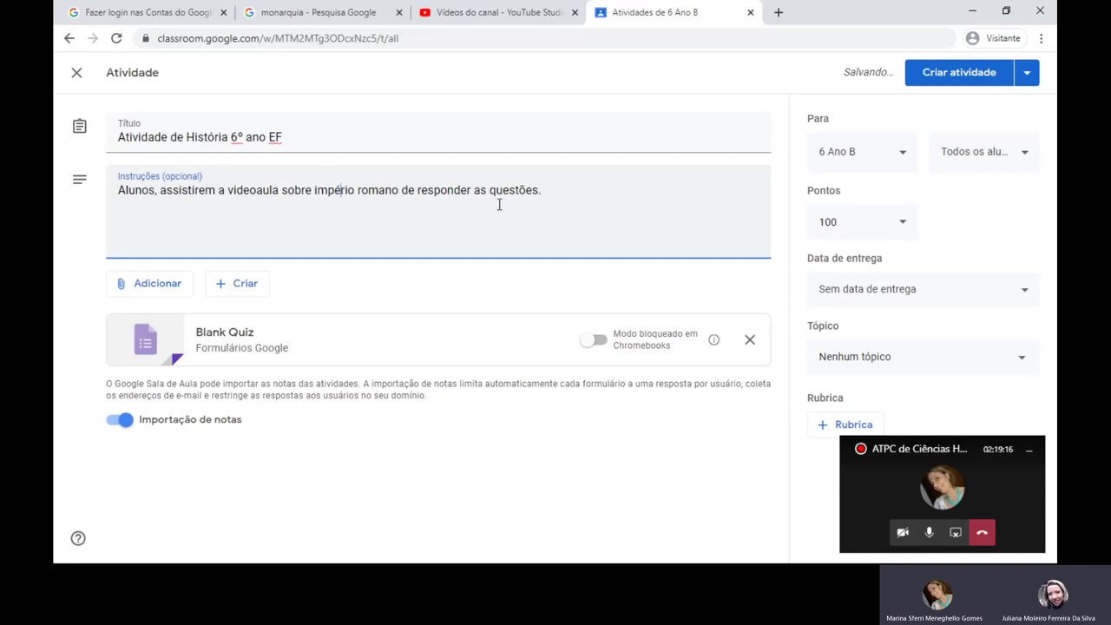
left_click(547, 195)
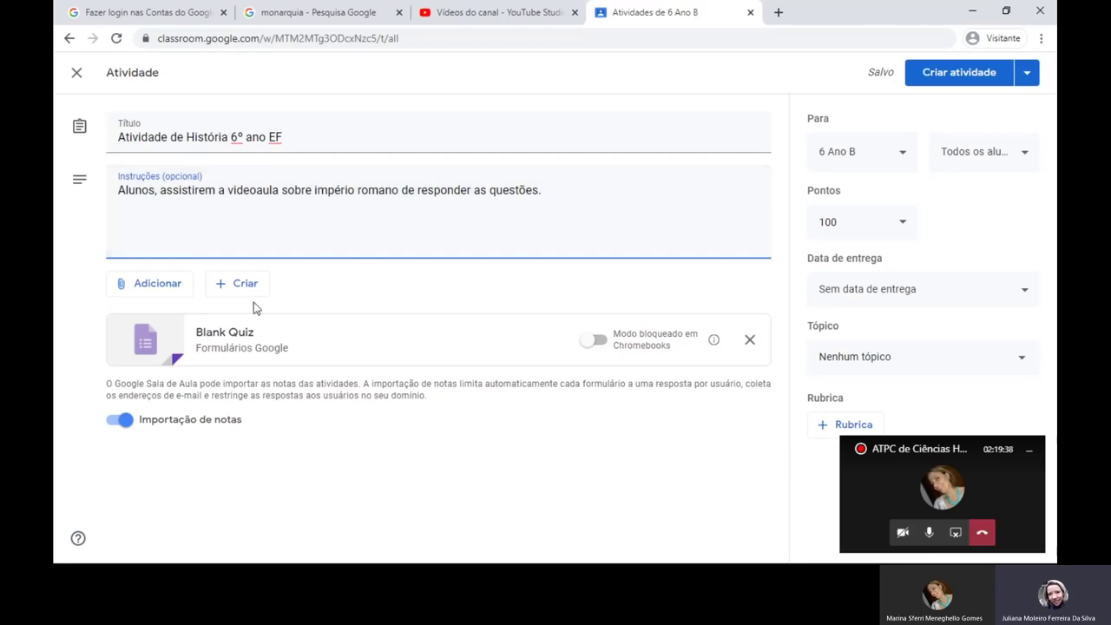
Open the attached Blank Quiz in Google Forms and set its form title to "Atividade de História 6º ano EF"
left_click(216, 358)
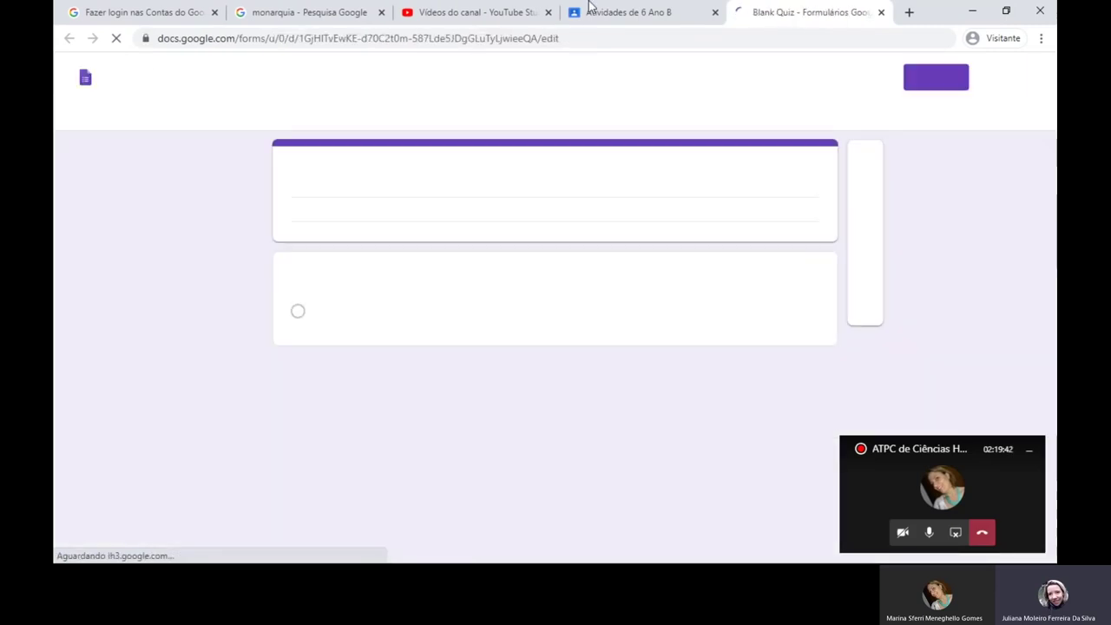
left_click(603, 16)
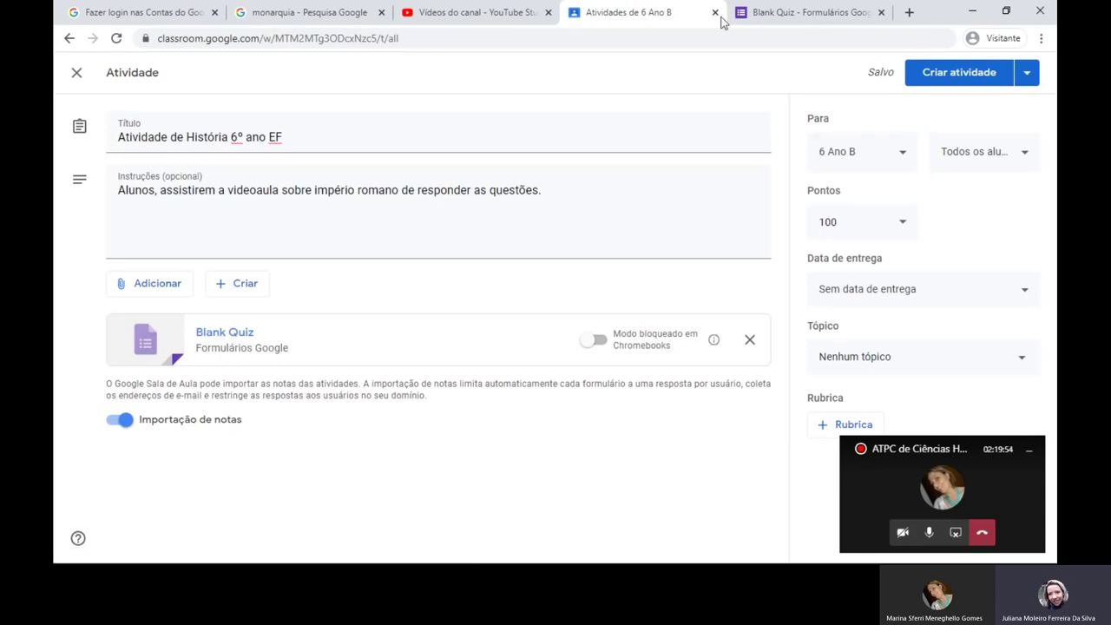
left_click(805, 19)
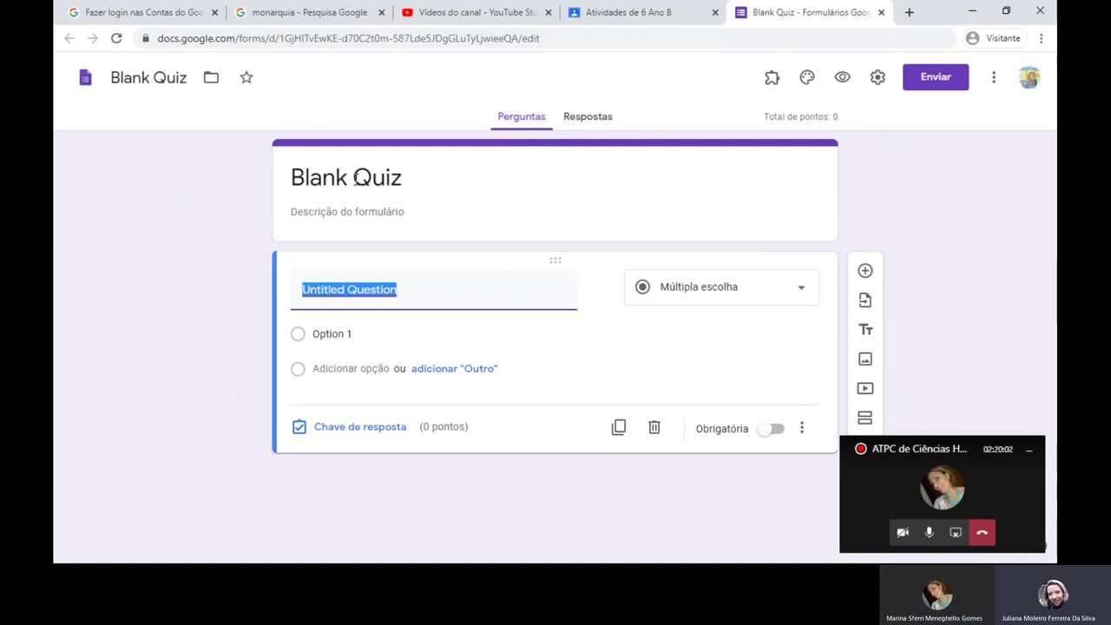
left_click(354, 178)
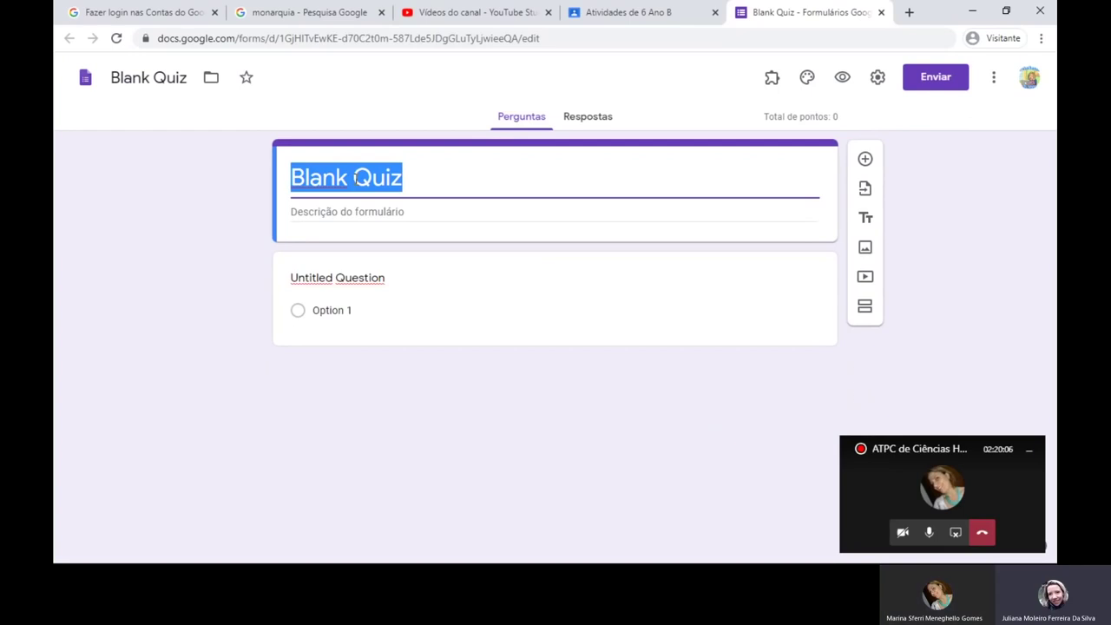
type("Atividade de História 6º ano EF")
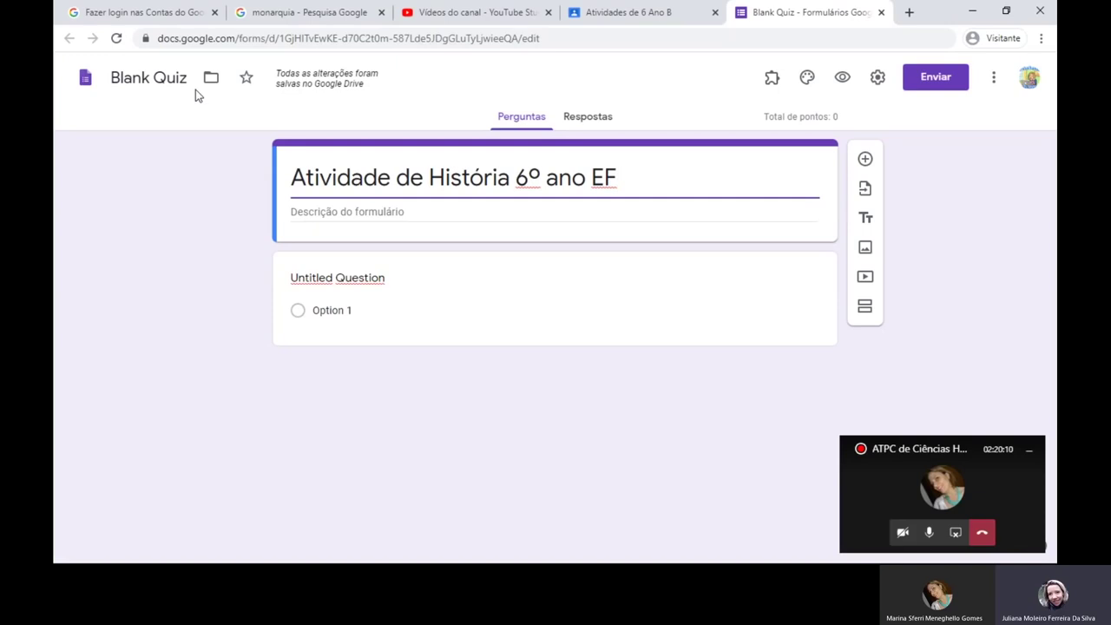
Rename the form file from Blank Quiz to "6º ano EF"
left_click(167, 78)
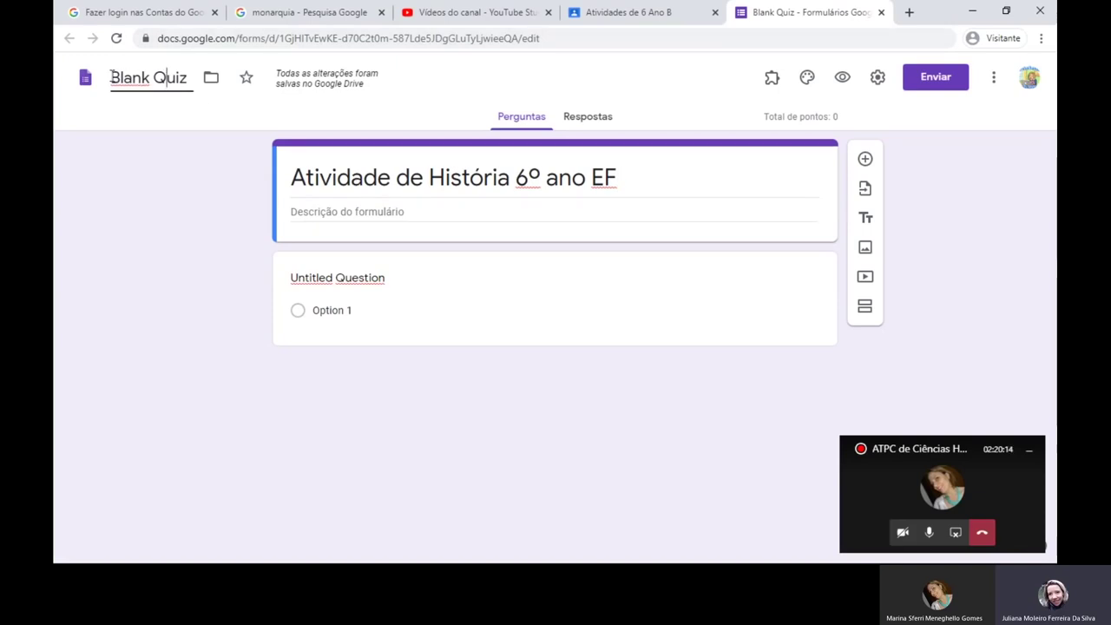
left_click_drag(112, 77, 197, 85)
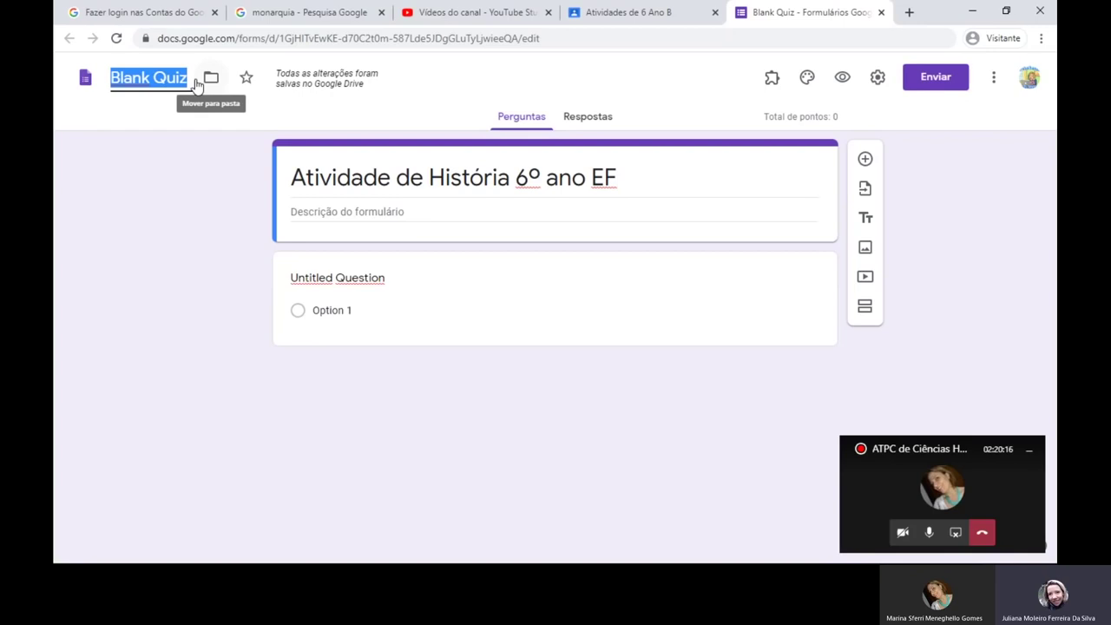
type("Atividade de História 6º ano EF")
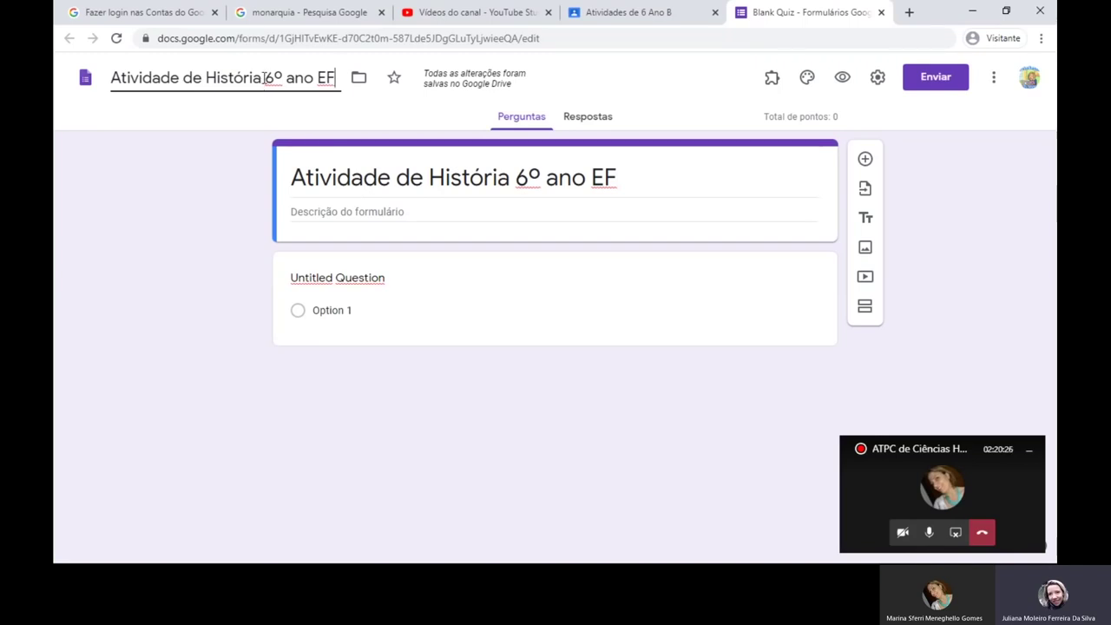
left_click_drag(262, 82, 111, 66)
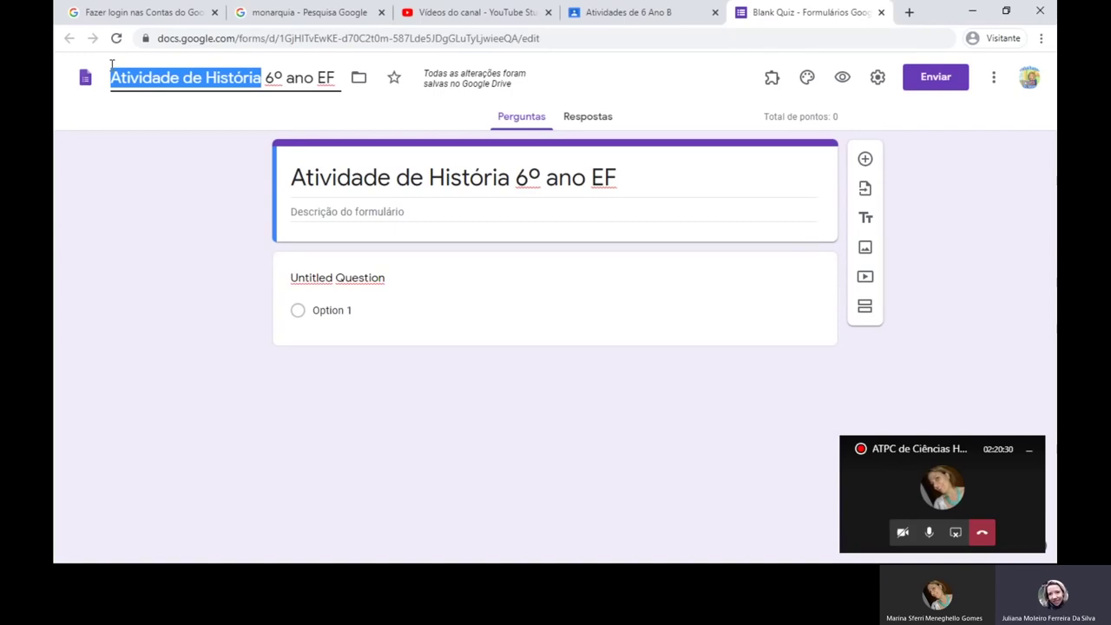
key("BackSpace")
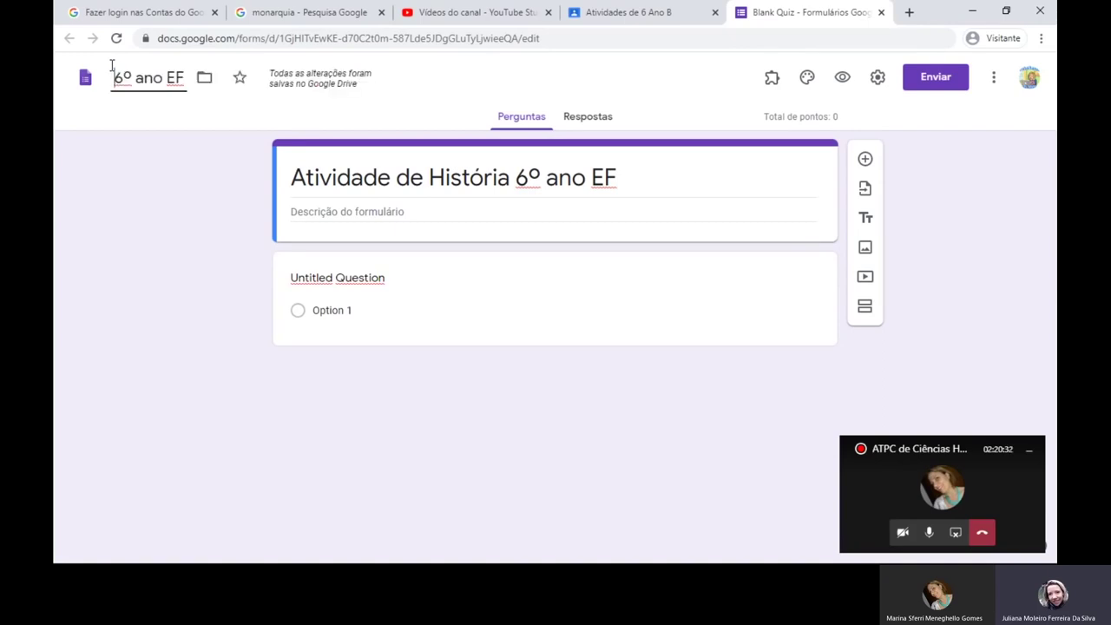
key("Delete")
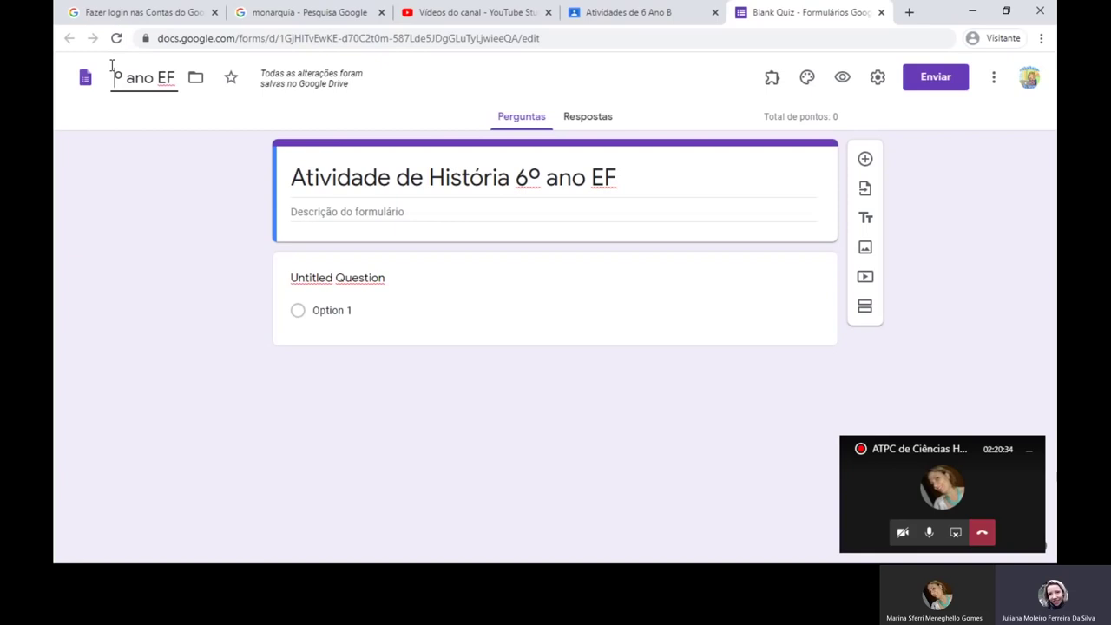
type("6")
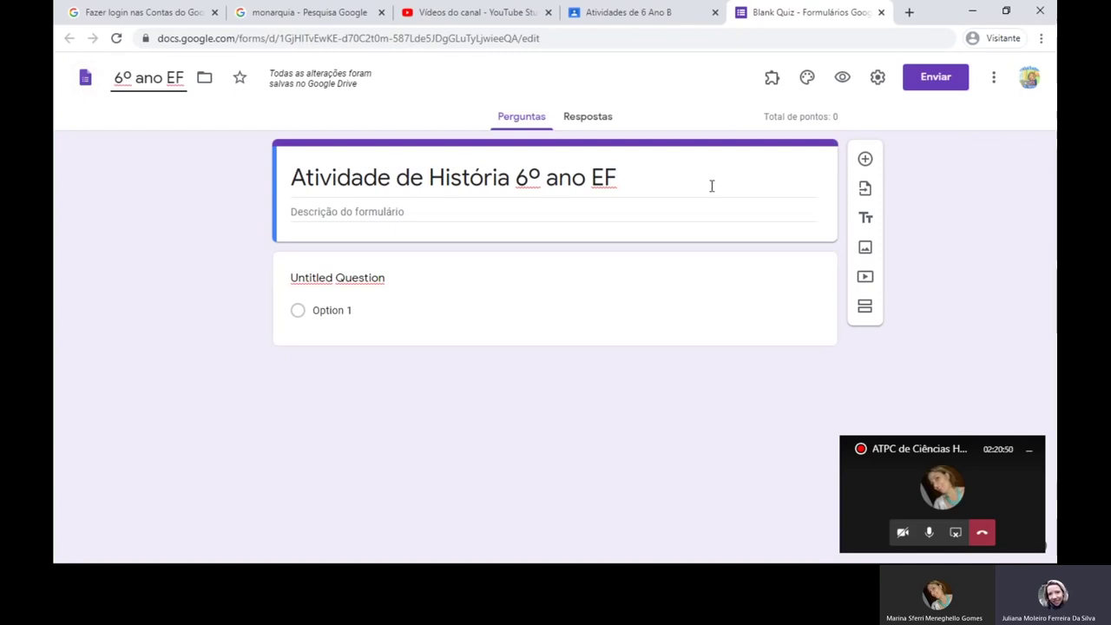
Replace the untitled first question's text with "Nome completo"
left_click(324, 212)
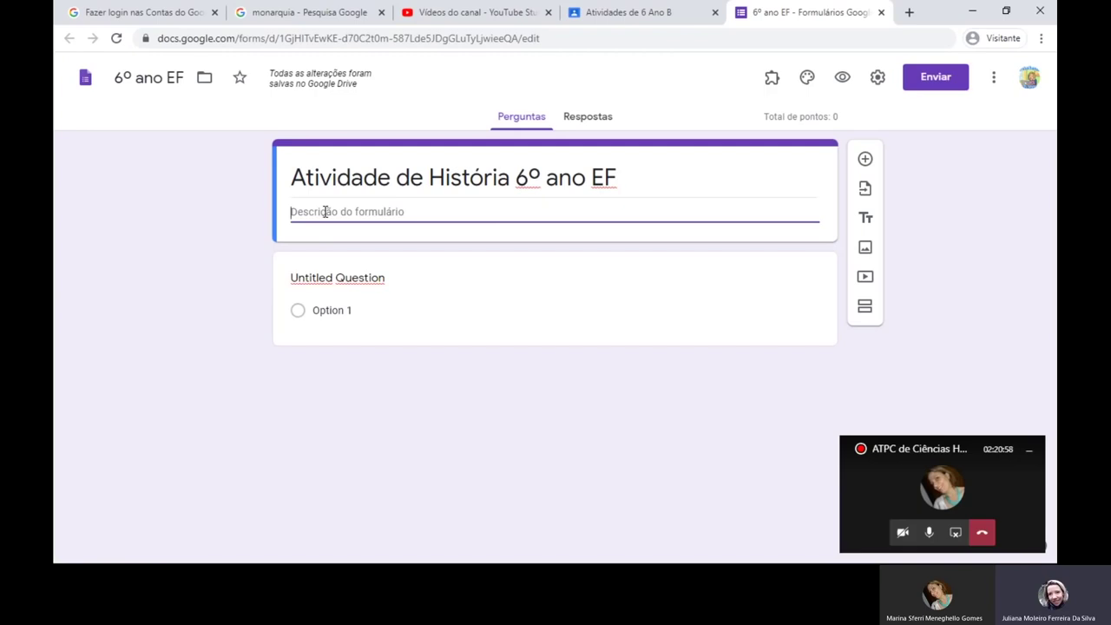
left_click(381, 279)
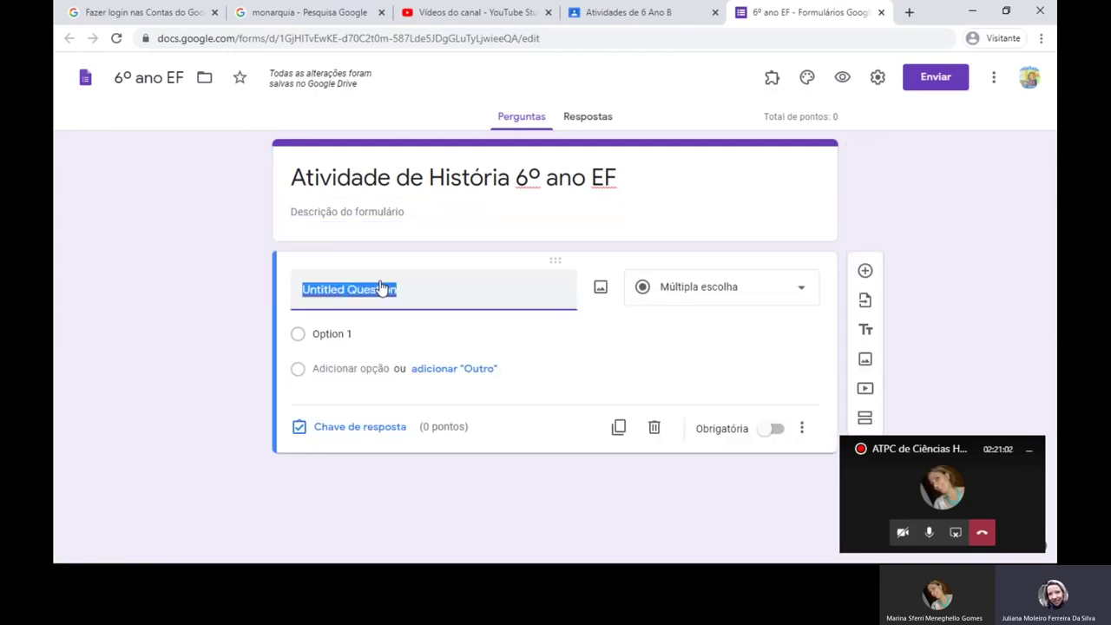
type("Nome")
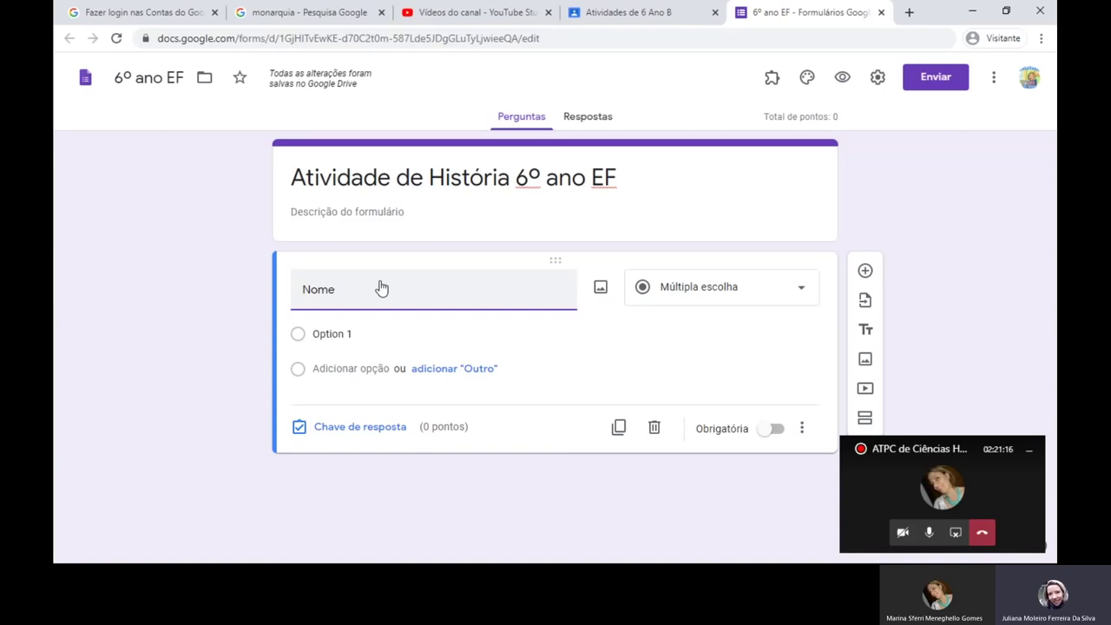
type(":")
key("BackSpace")
type("comple")
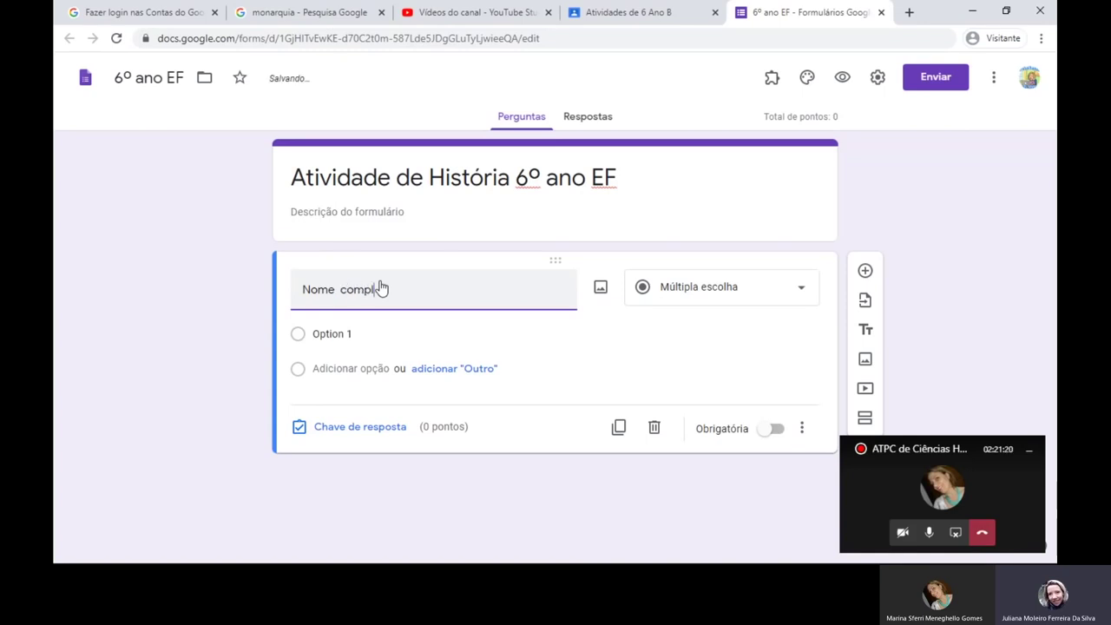
type("to")
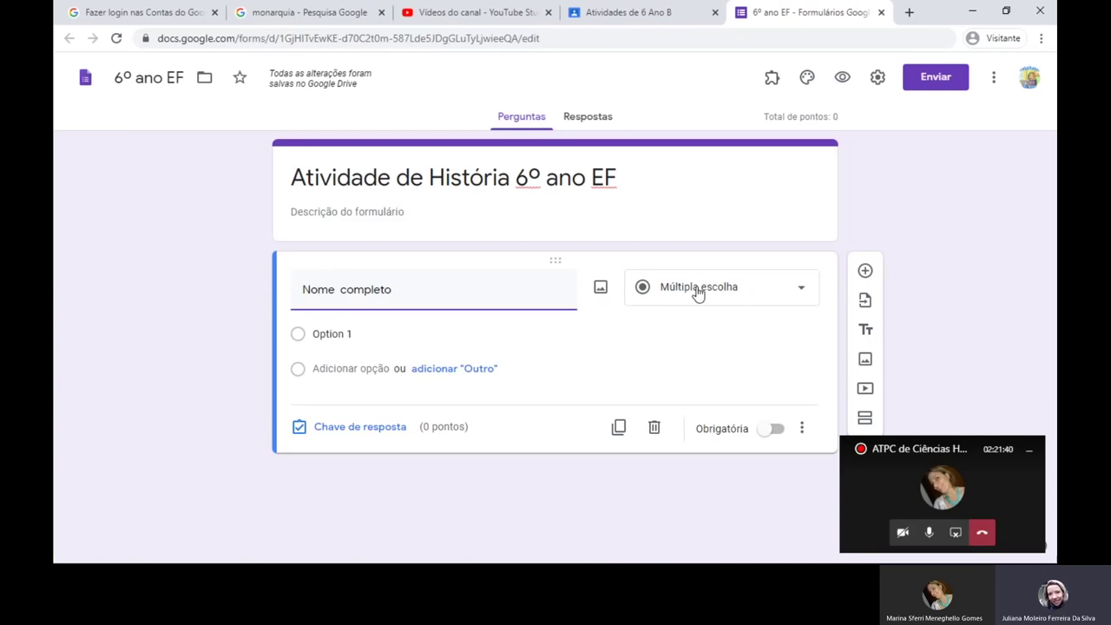
Change the "Nome completo" question to Resposta curta and make it required
left_click(800, 295)
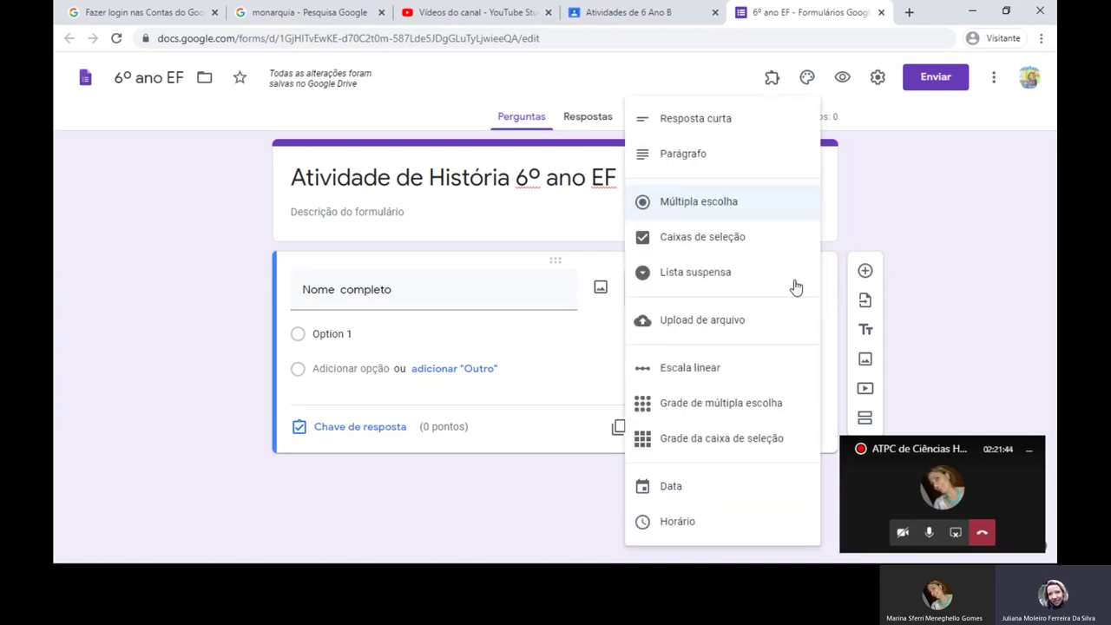
left_click(698, 123)
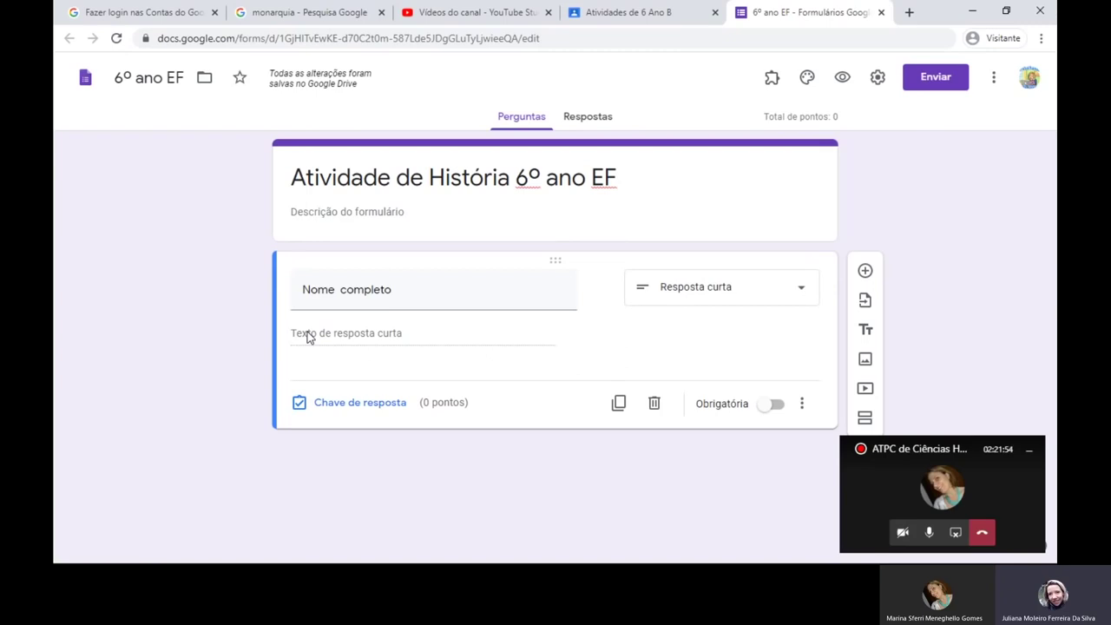
left_click(779, 406)
Duplicate the "Nome completo" question and replace the copy's text with "Número de chamada"
left_click(619, 404)
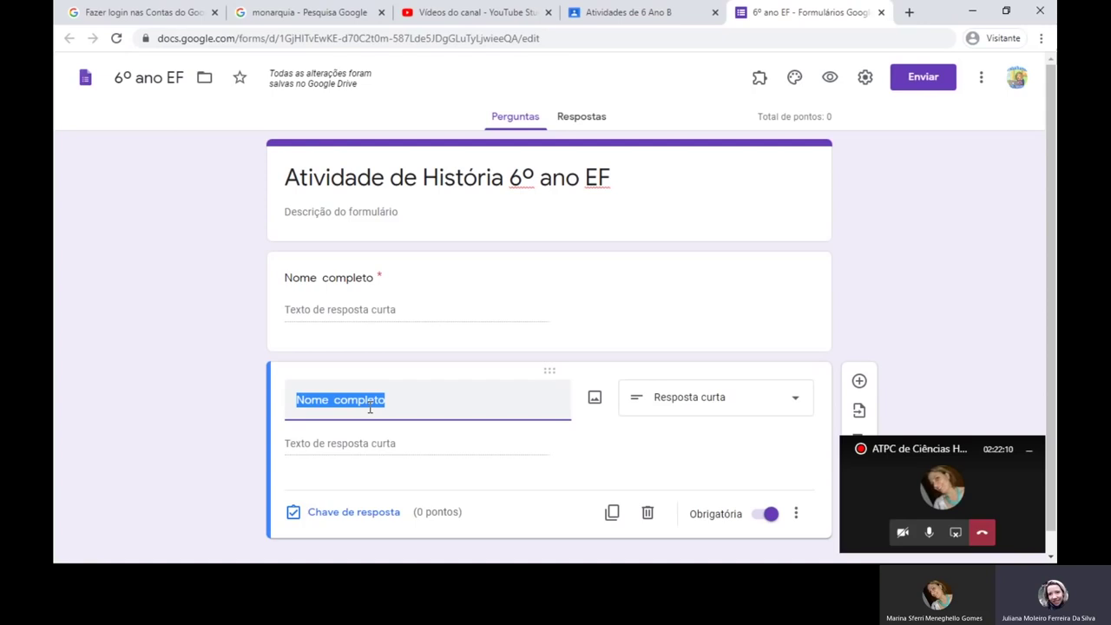
left_click(1006, 445)
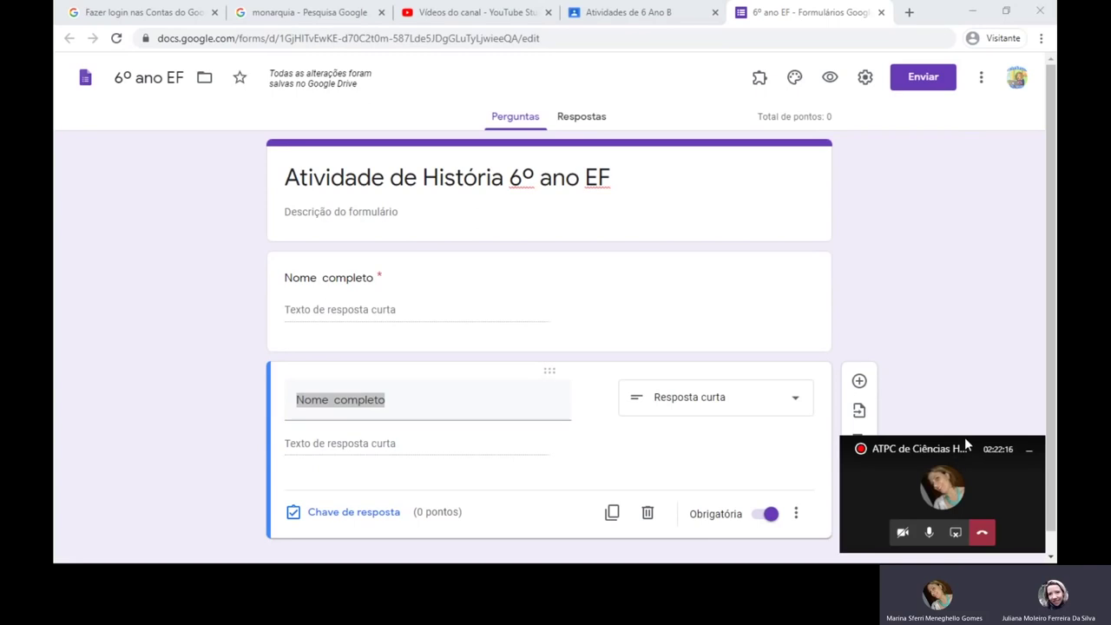
left_click_drag(967, 444, 964, 144)
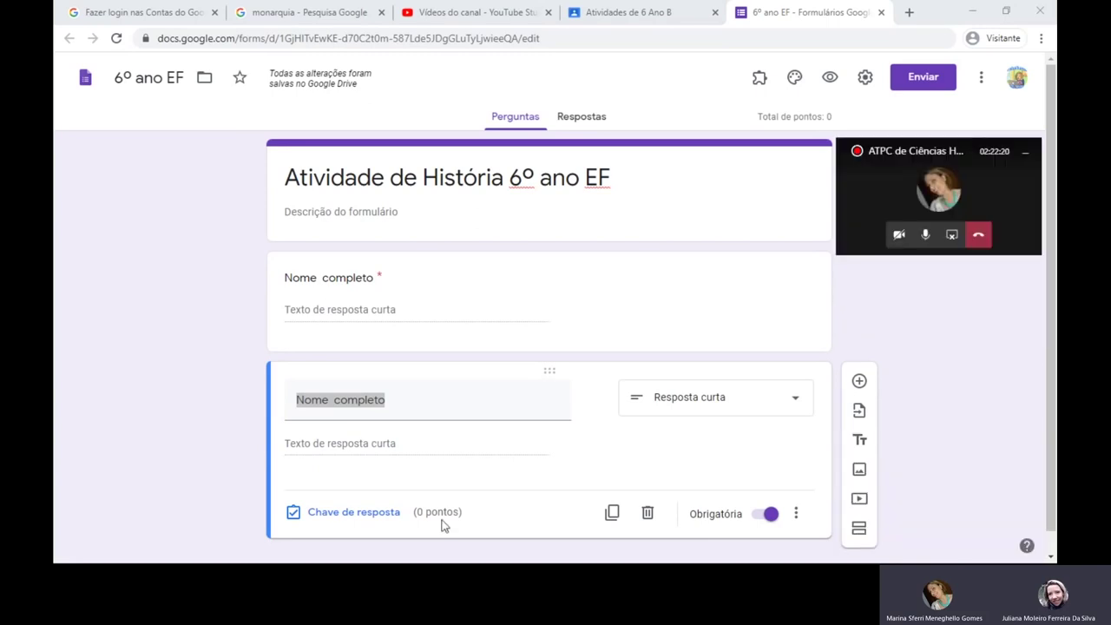
left_click(418, 407)
double_click(418, 408)
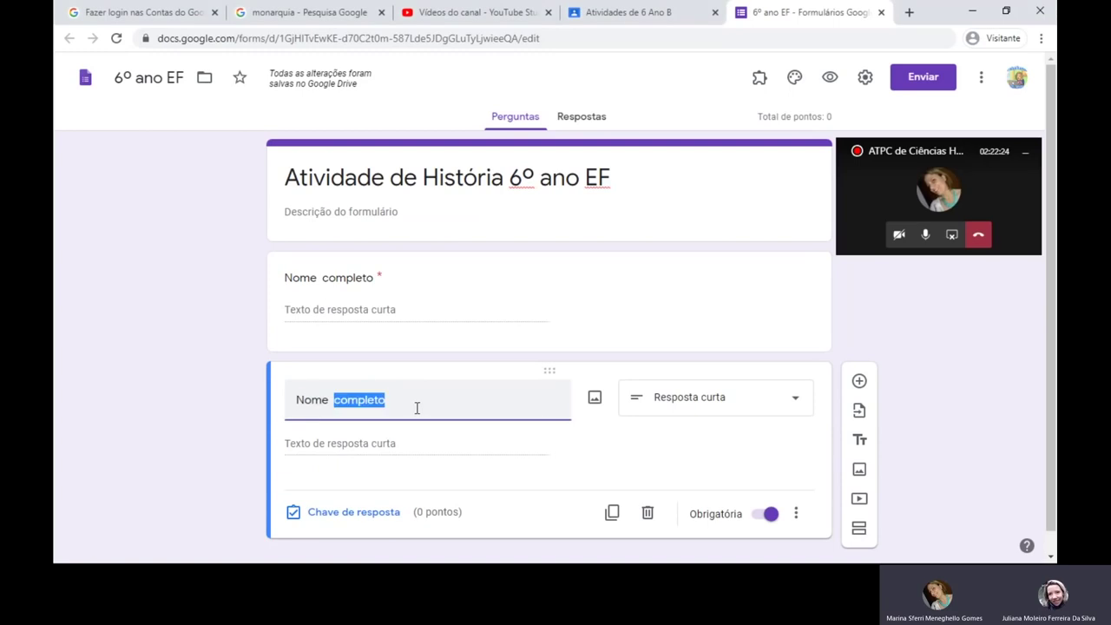
left_click_drag(414, 407, 285, 398)
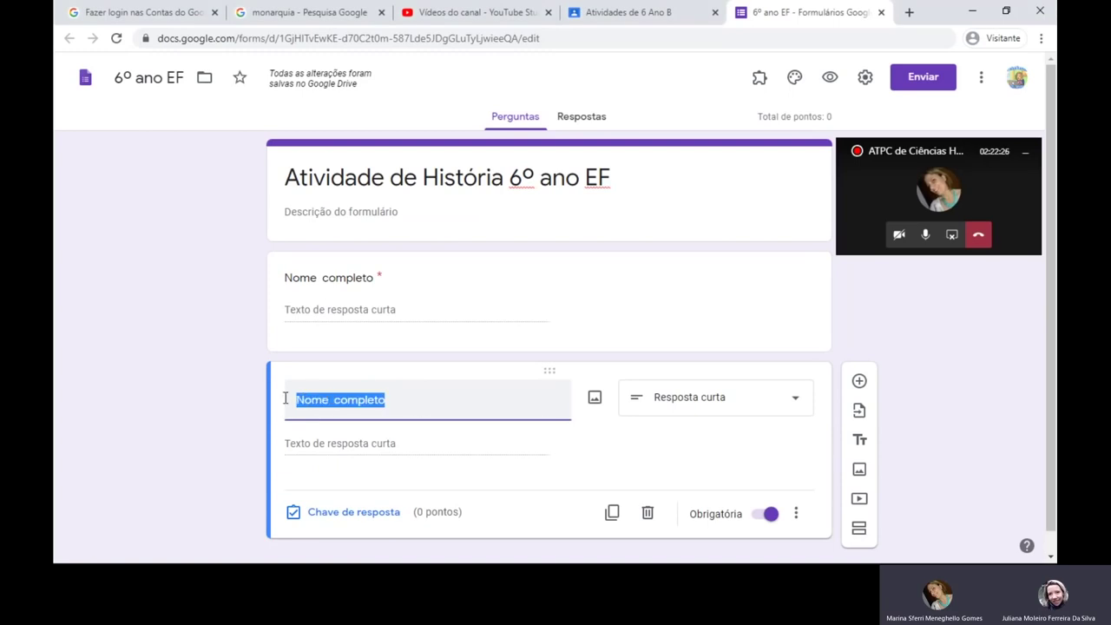
type("Nome")
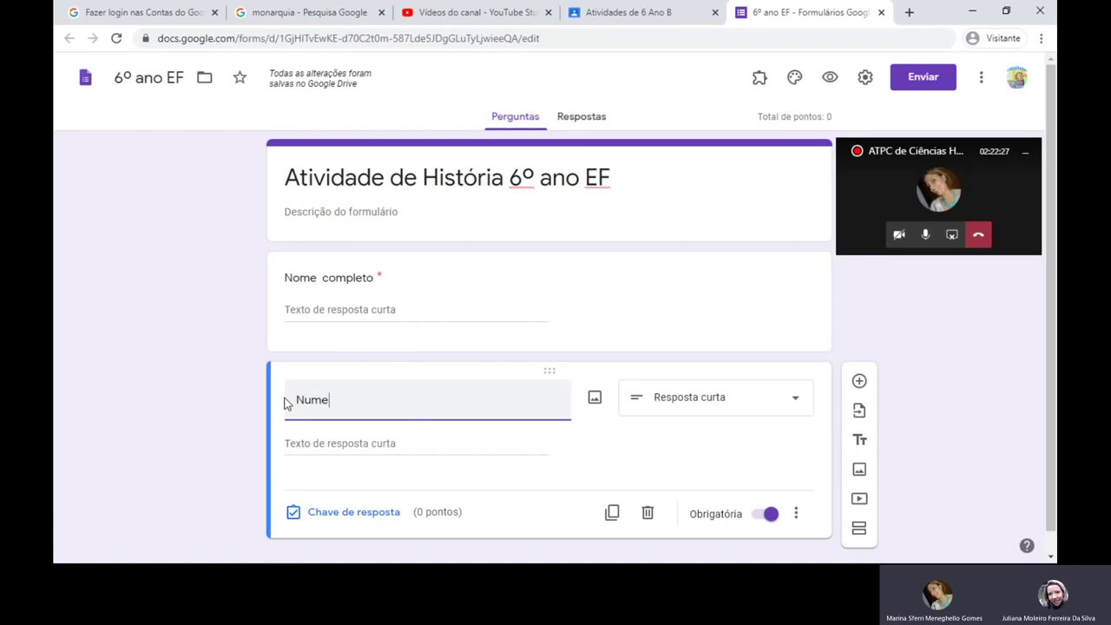
key("BackSpace")
key("BackSpace")
key("BackSpace")
type("úmero do")
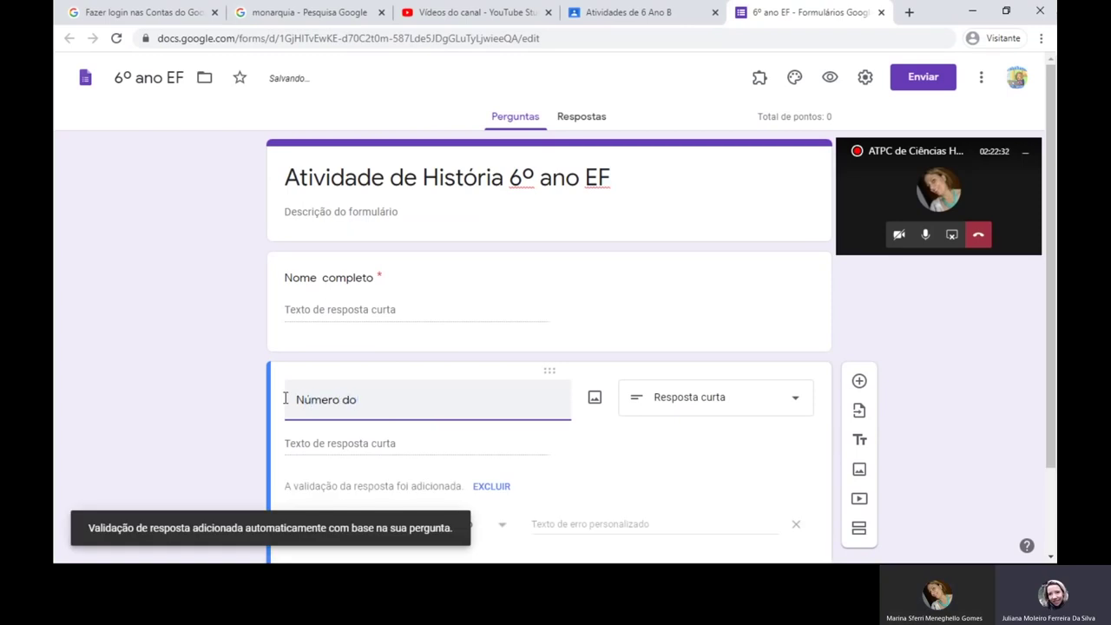
key("BackSpace")
key("BackSpace")
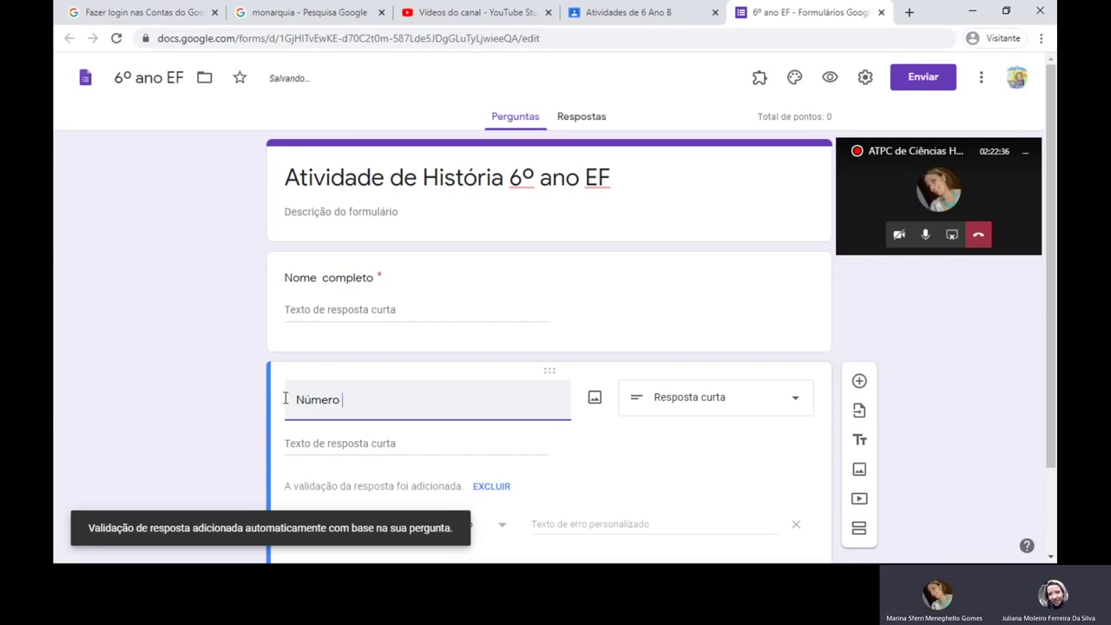
type("de cha")
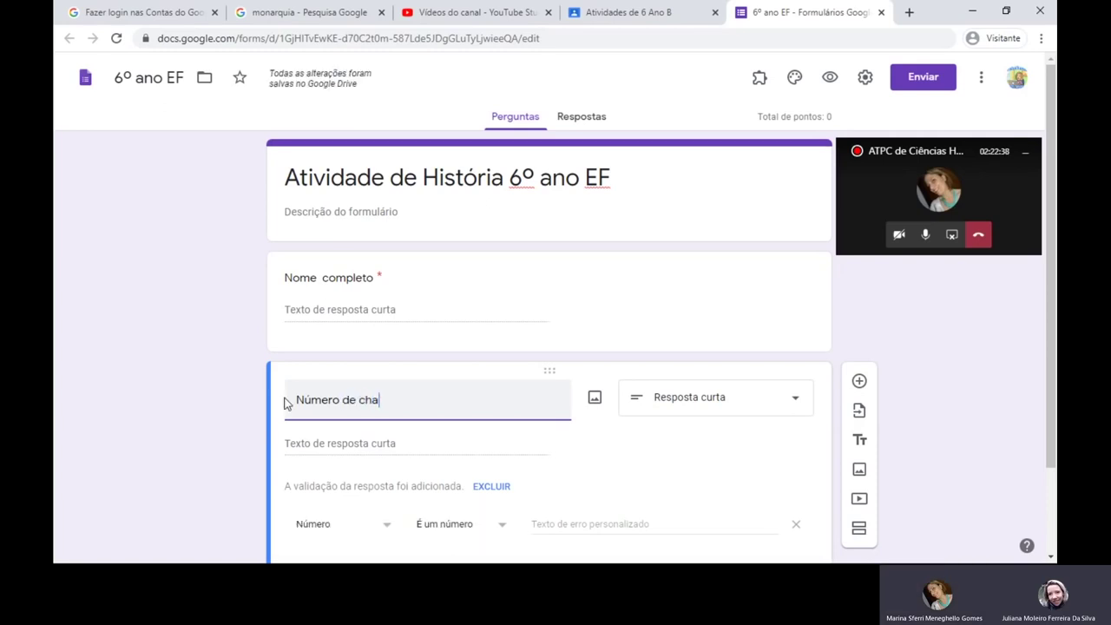
type("mada")
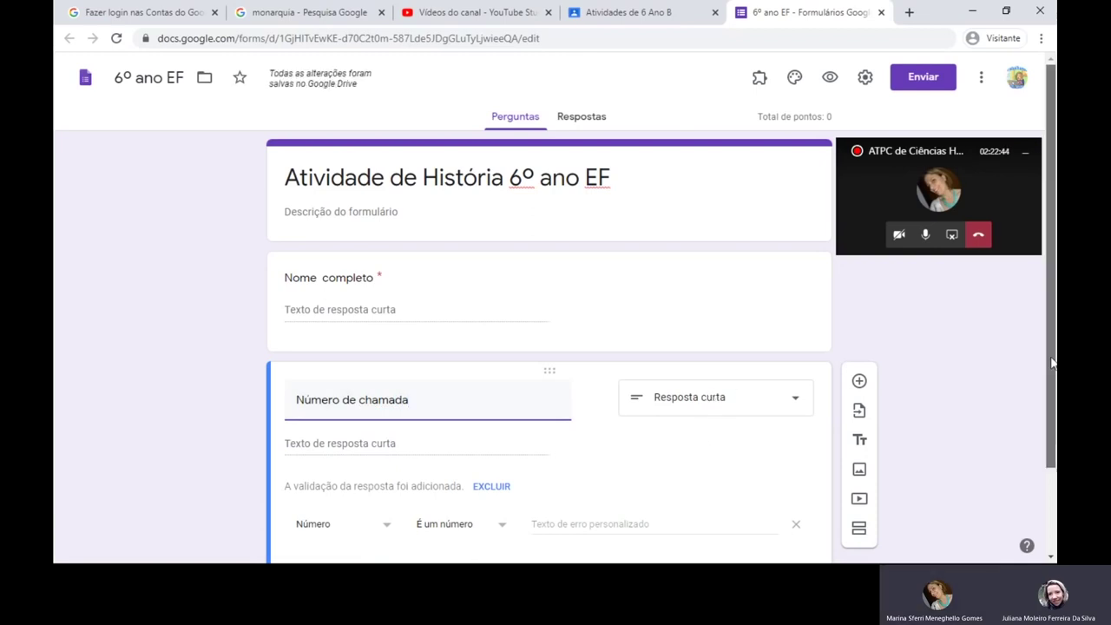
Set the response validation of "Número de chamada" to a number between (Entre) 01 and 40
left_click_drag(1052, 371, 1052, 447)
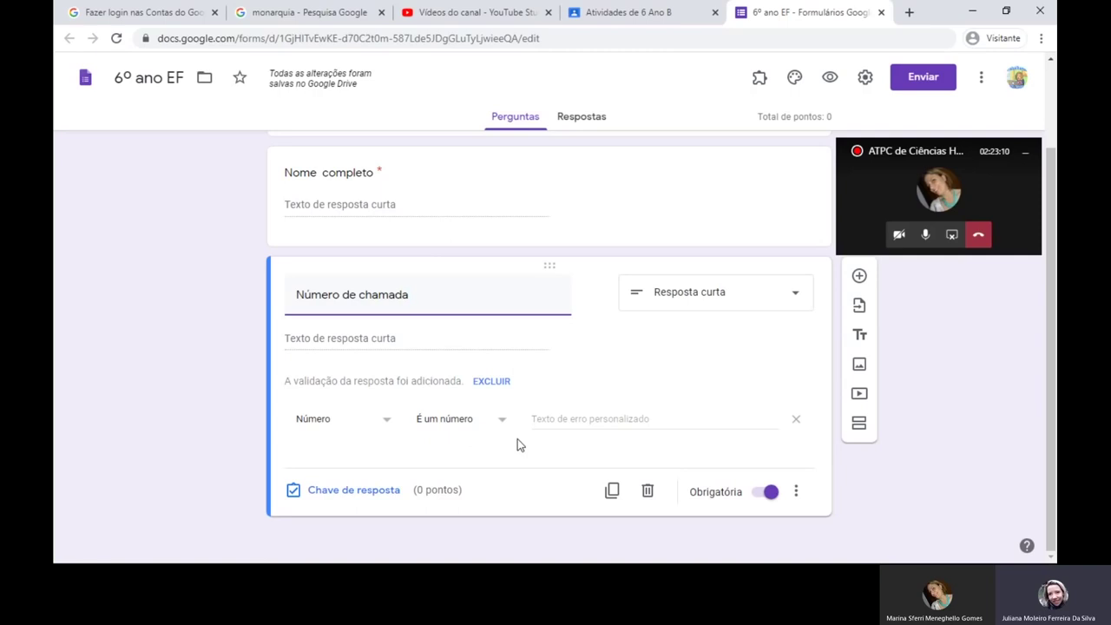
left_click(404, 339)
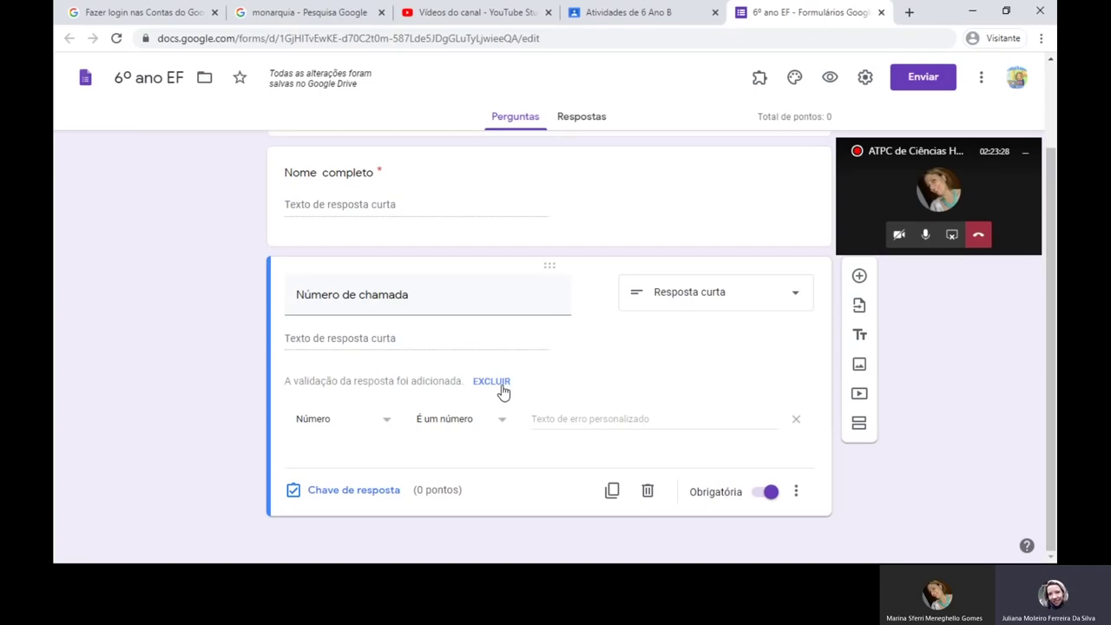
left_click(503, 422)
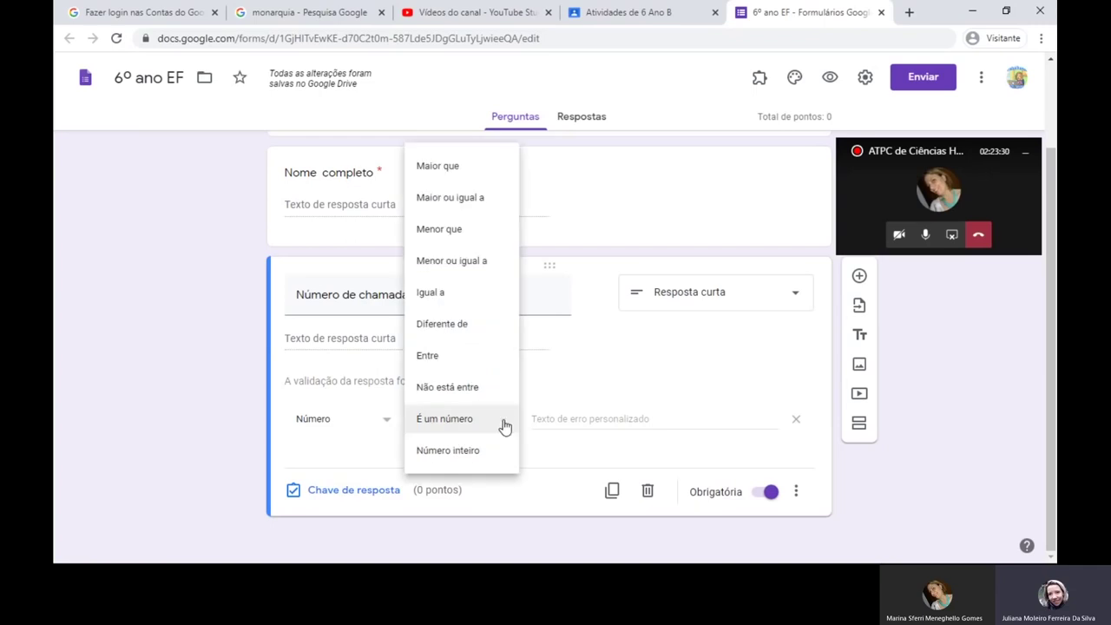
left_click(488, 365)
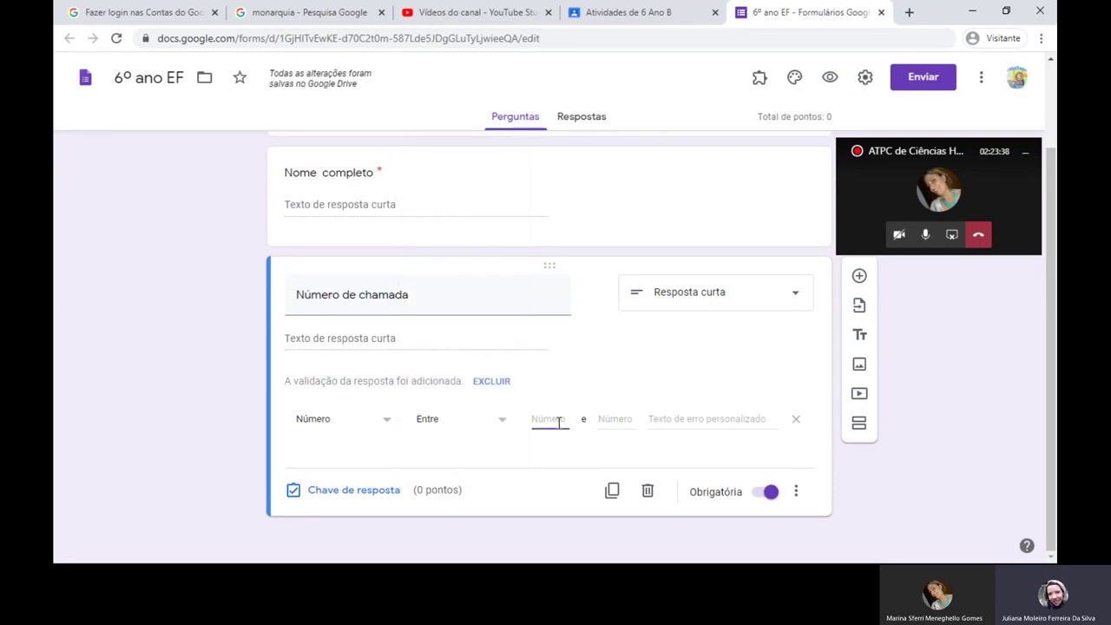
type("01")
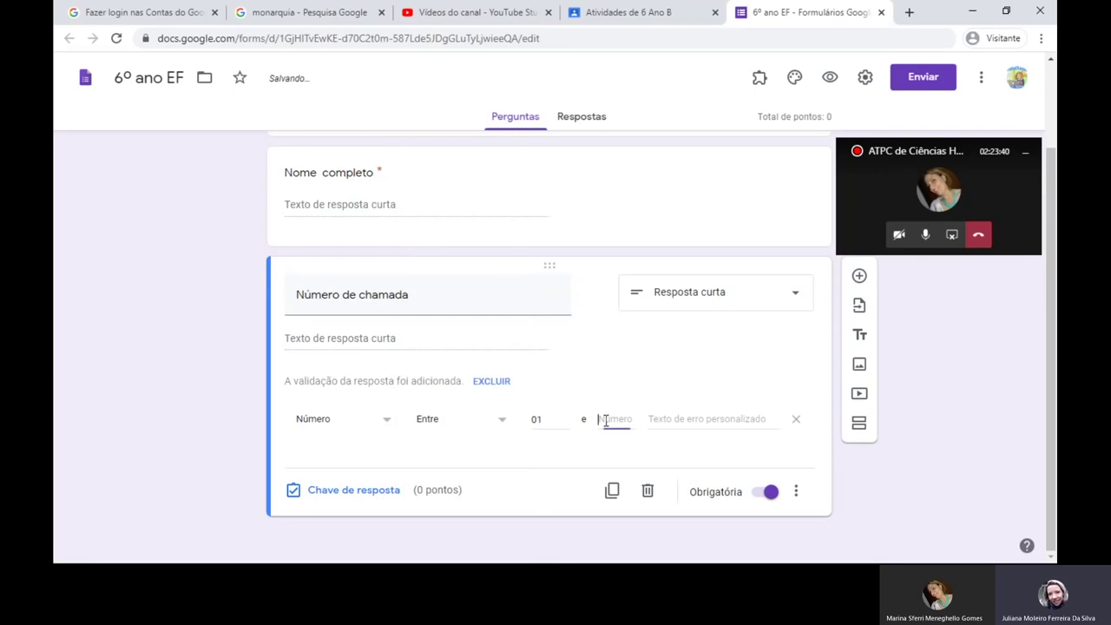
left_click(606, 422)
type("40")
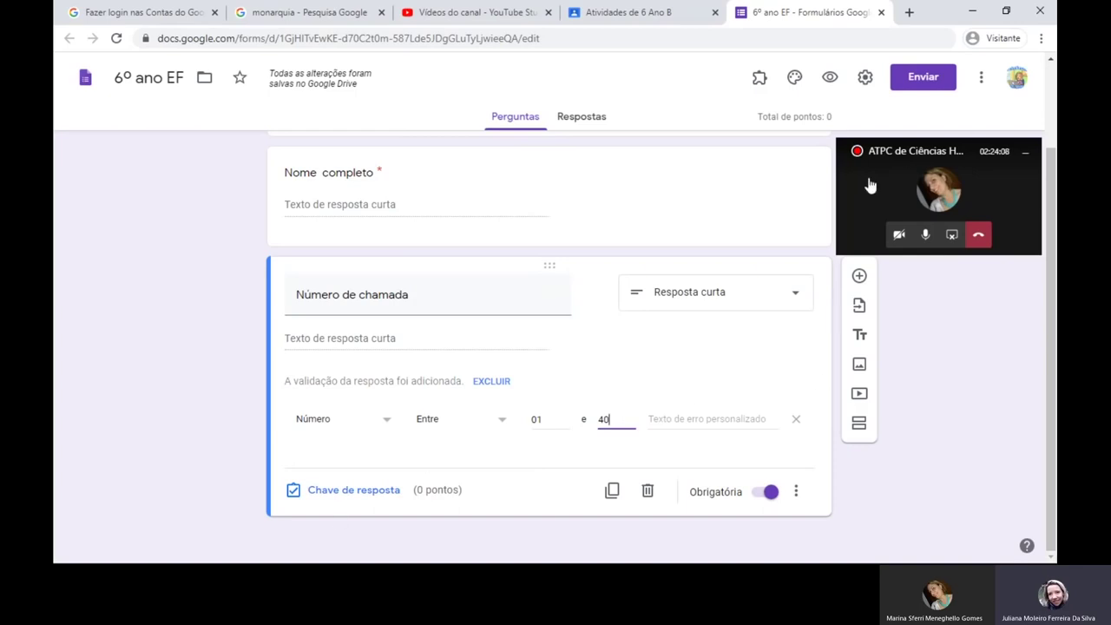
Insert the Império Romano video below "Número de chamada" by URL, using the video link copied from YouTube Studio
left_click(861, 145)
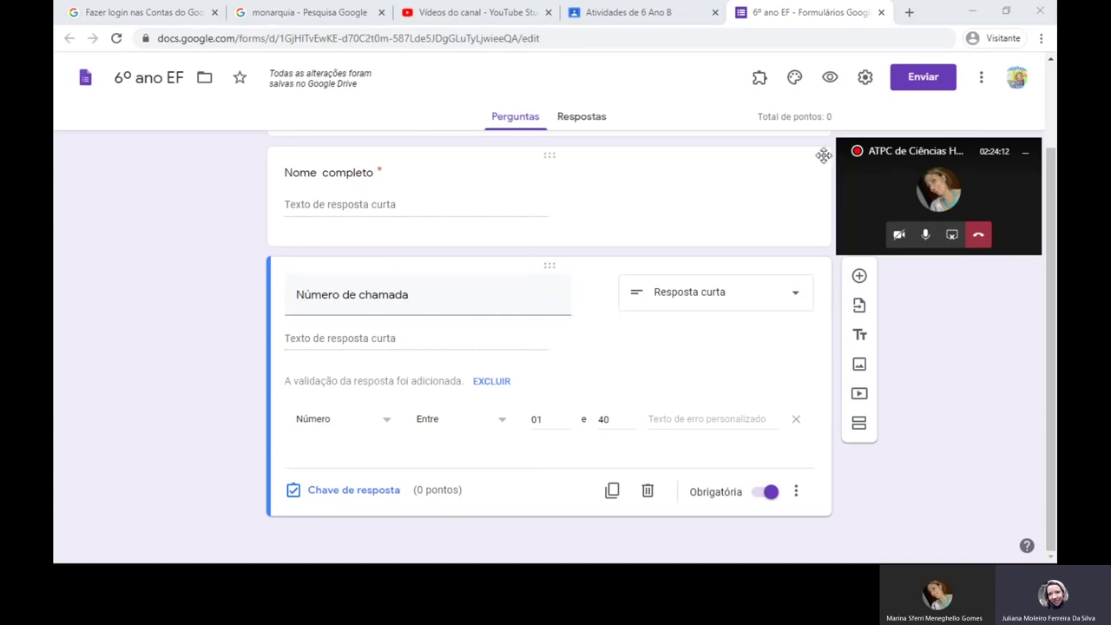
left_click_drag(408, 84, 81, 15)
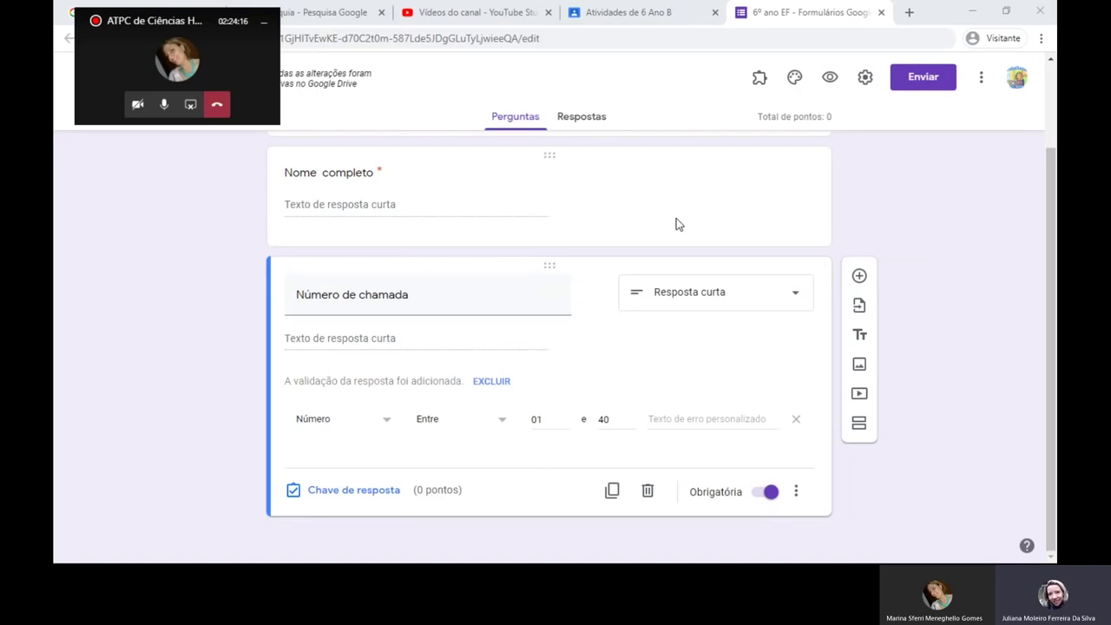
left_click(859, 396)
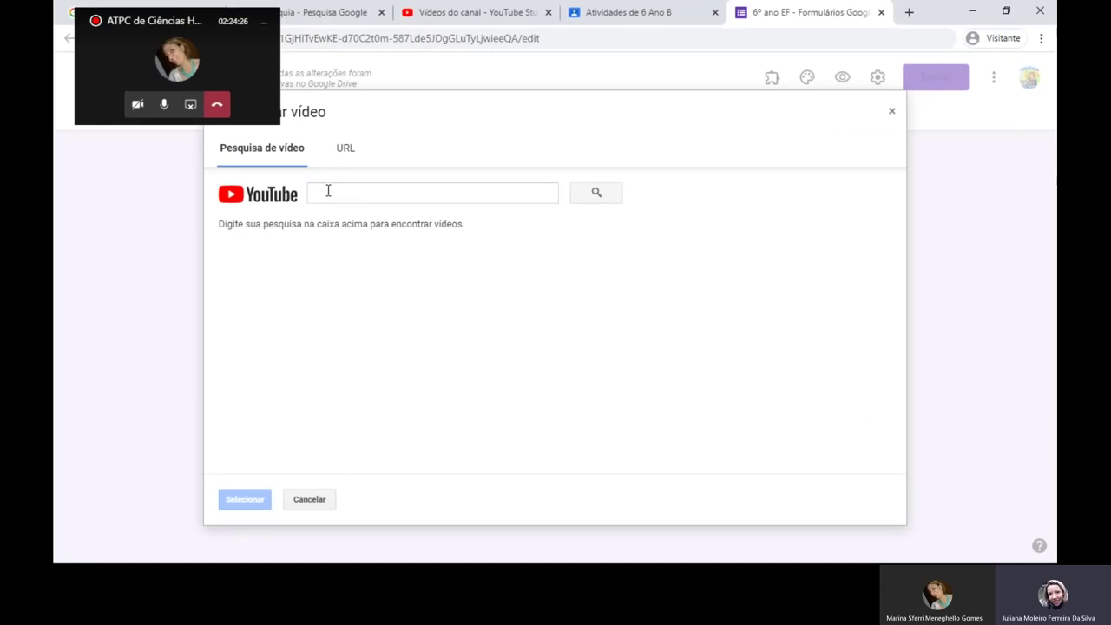
left_click(433, 17)
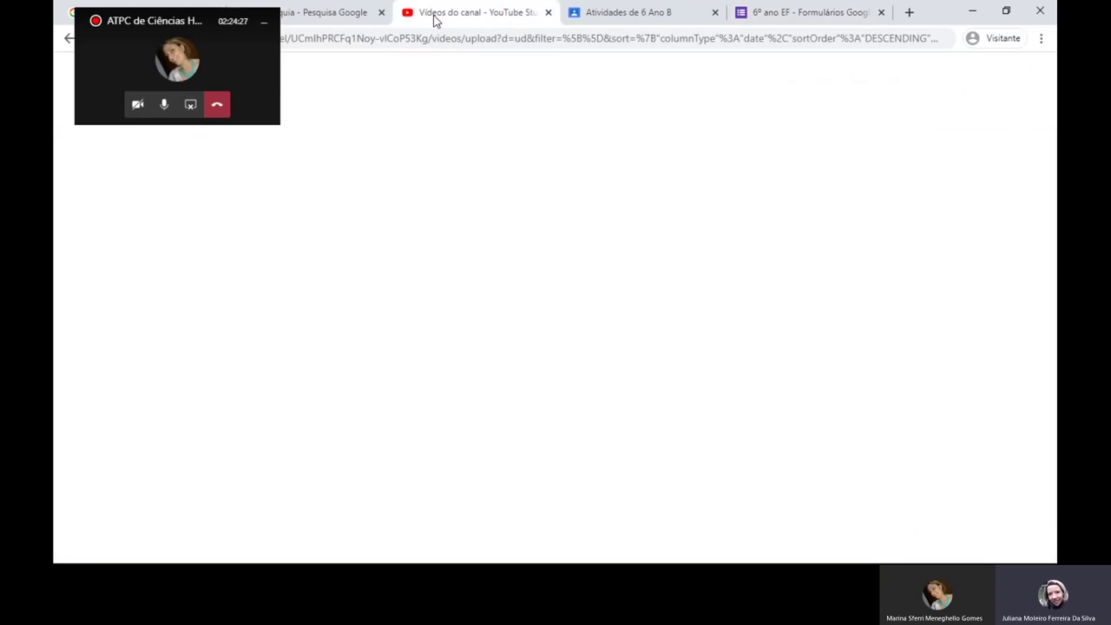
left_click(853, 348)
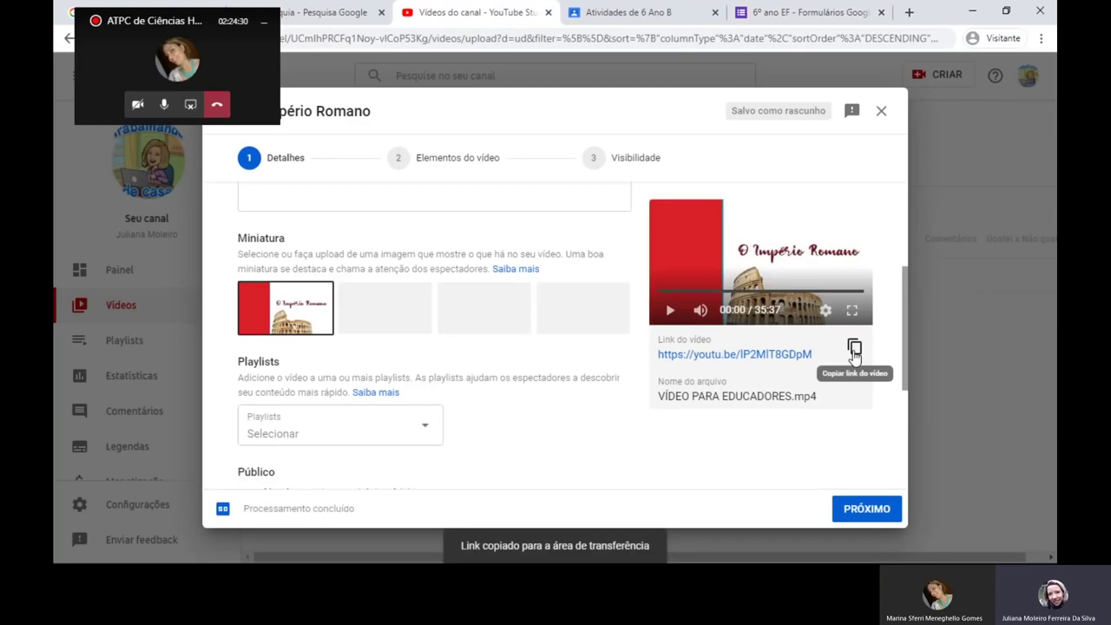
left_click(827, 14)
left_click(351, 197)
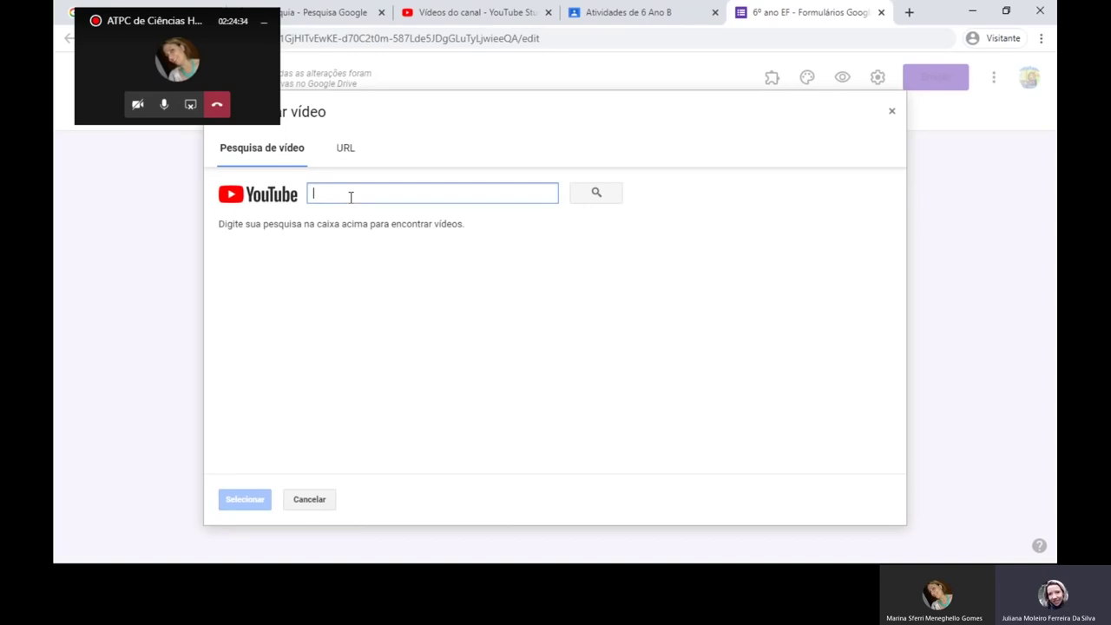
left_click(346, 152)
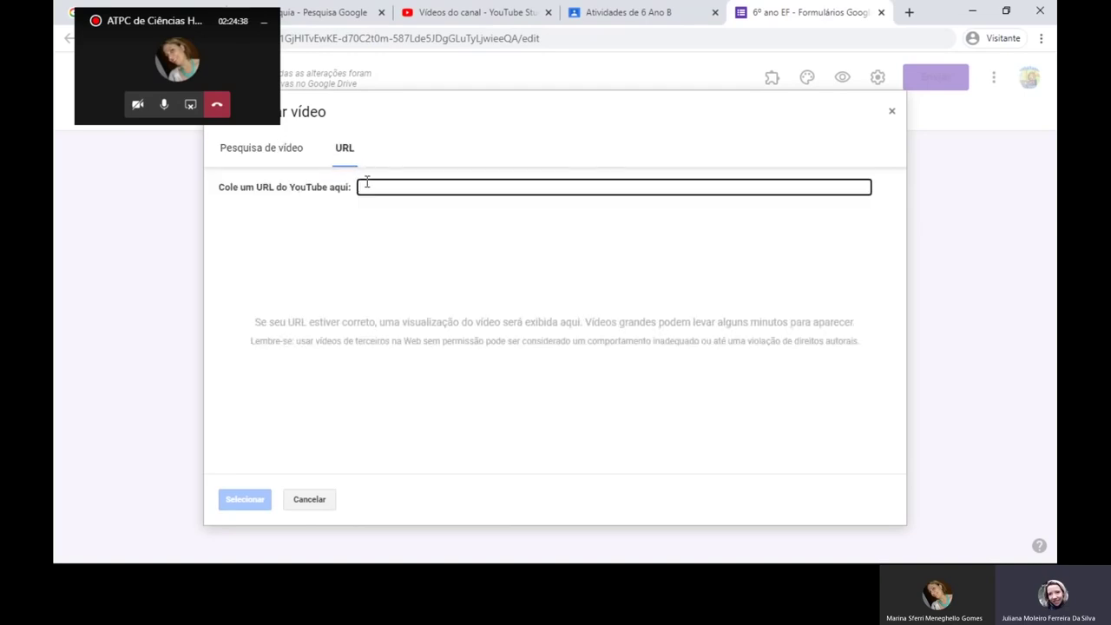
key("ctrl+v")
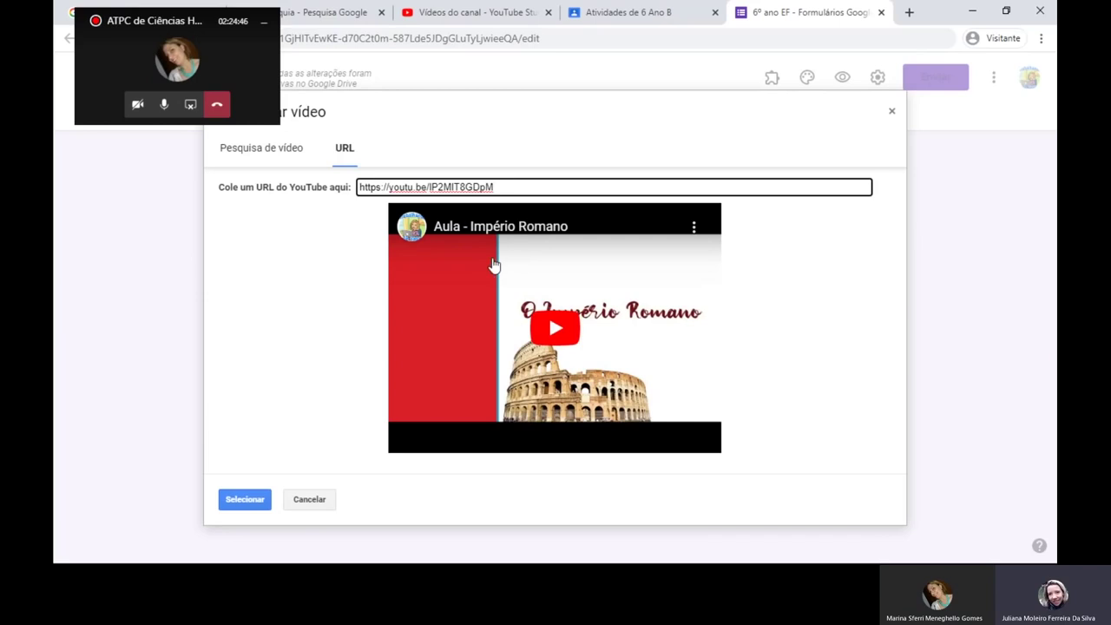
left_click(246, 501)
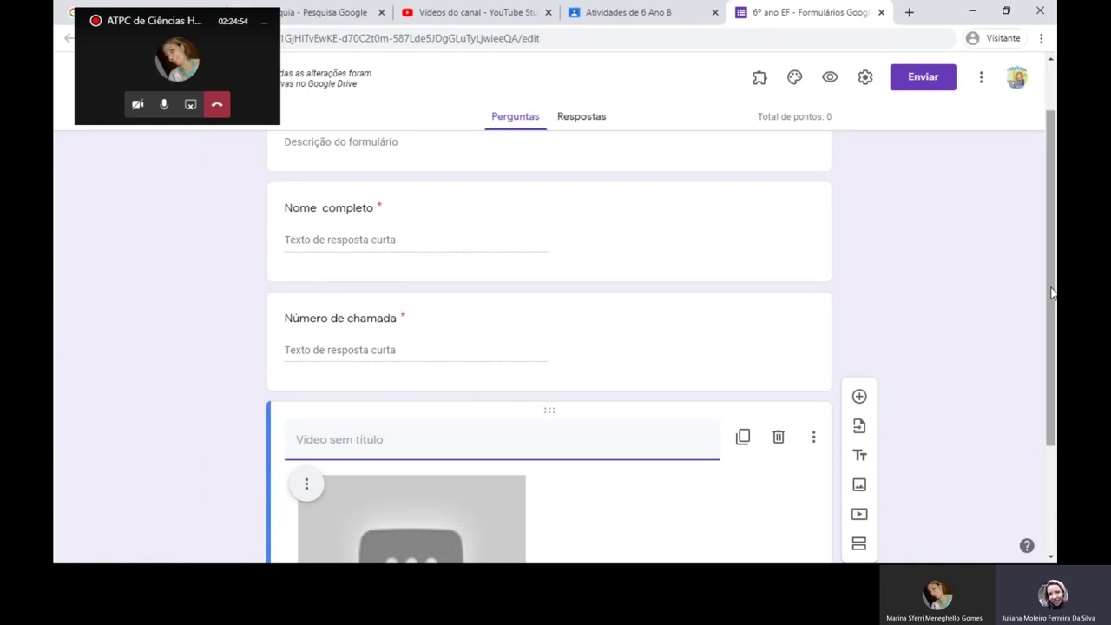
scroll(1051, 294, "down", 2)
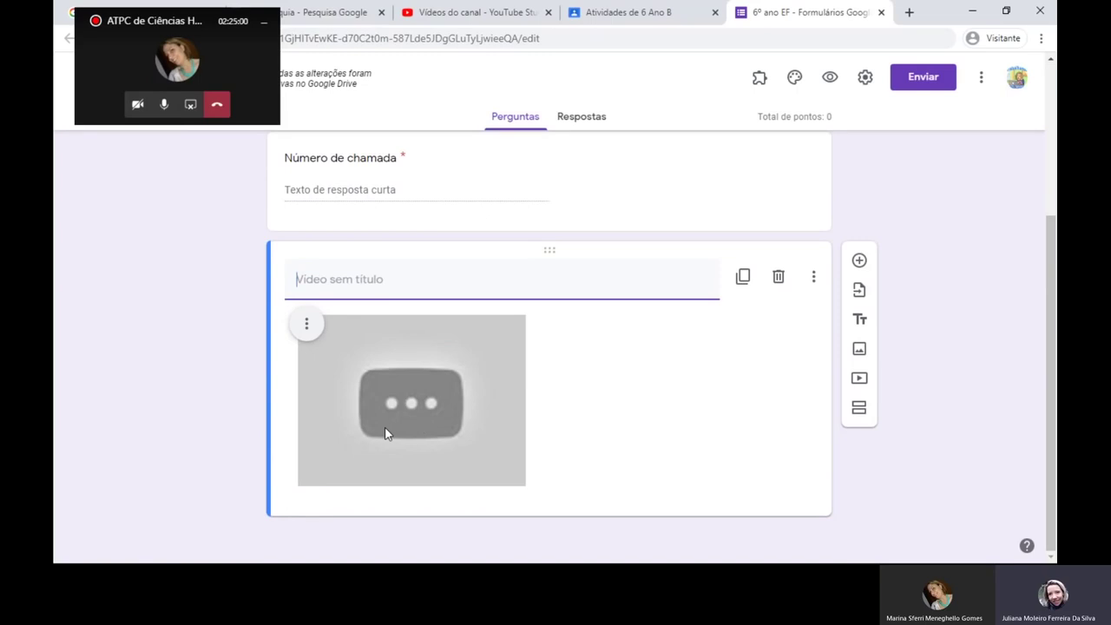
left_click(447, 12)
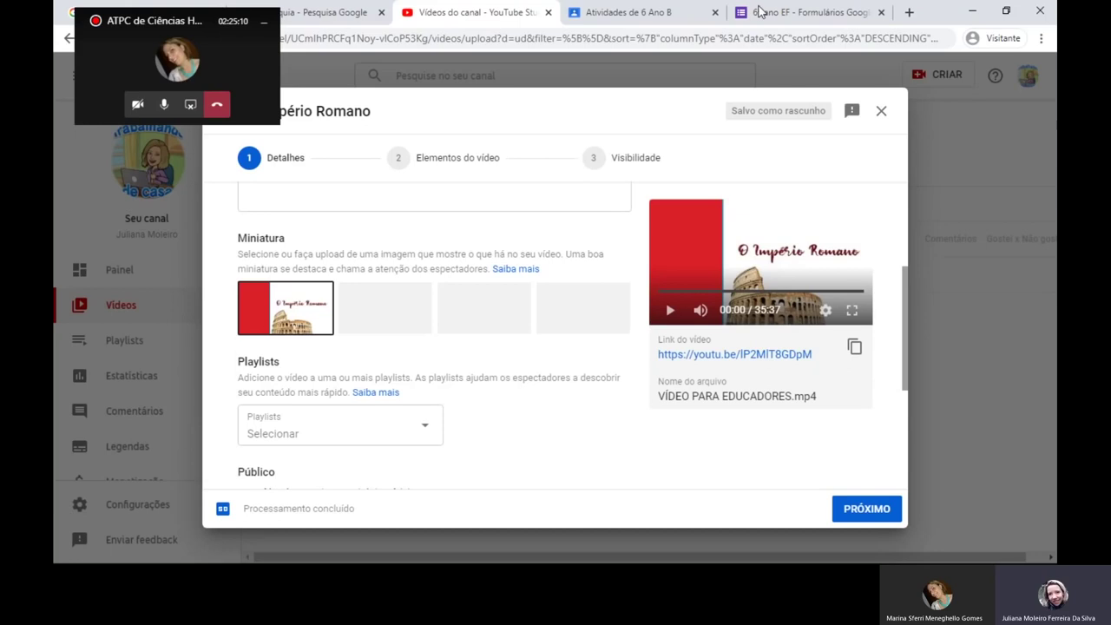
left_click(794, 12)
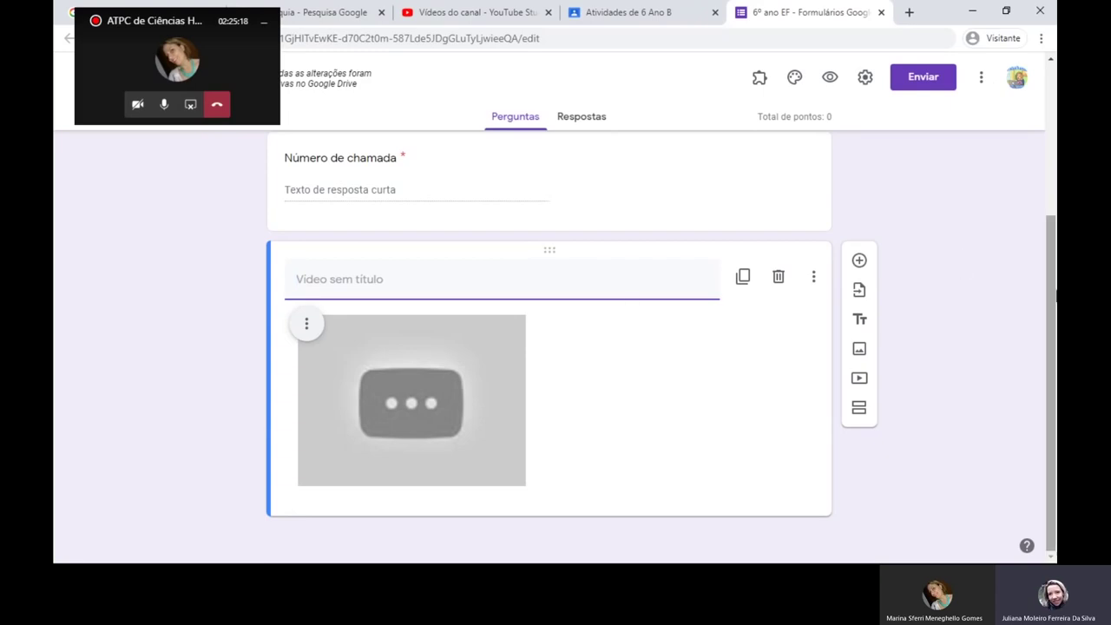
Add a title block below the video reading "Após assistir o vídeo, respondam as perguntas:"
left_click(858, 323)
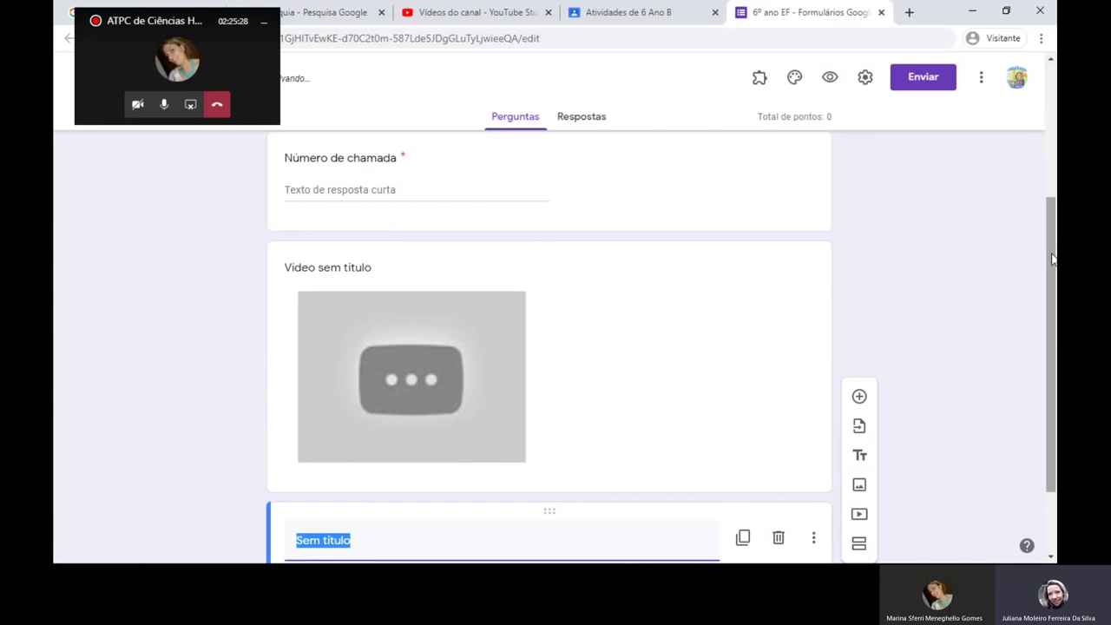
scroll(1051, 258, "down", 2)
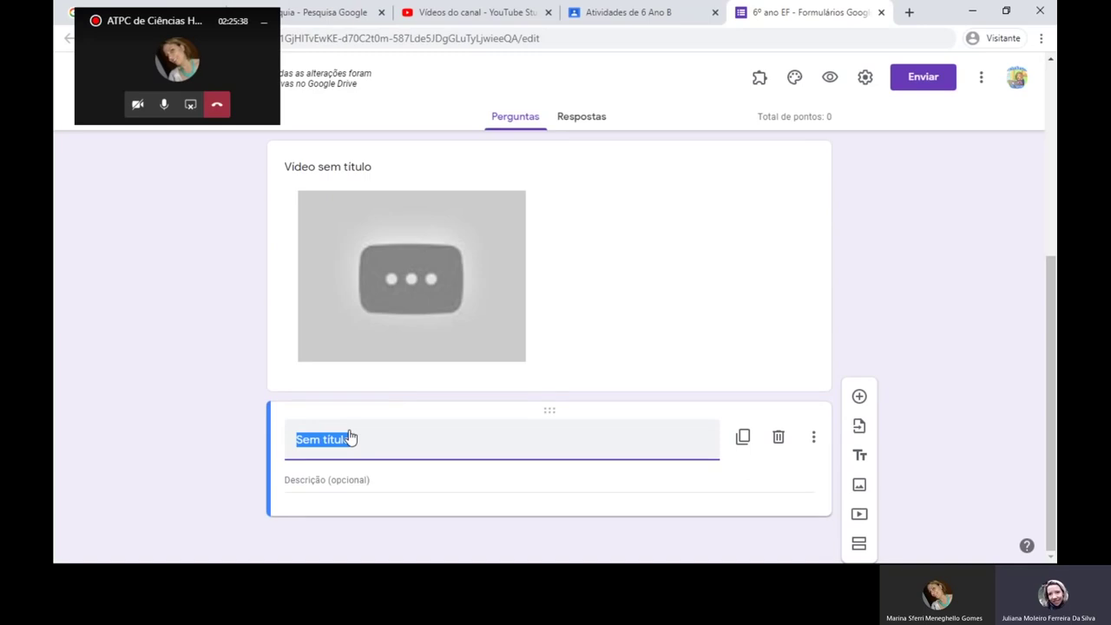
type("A")
key("BackSpace")
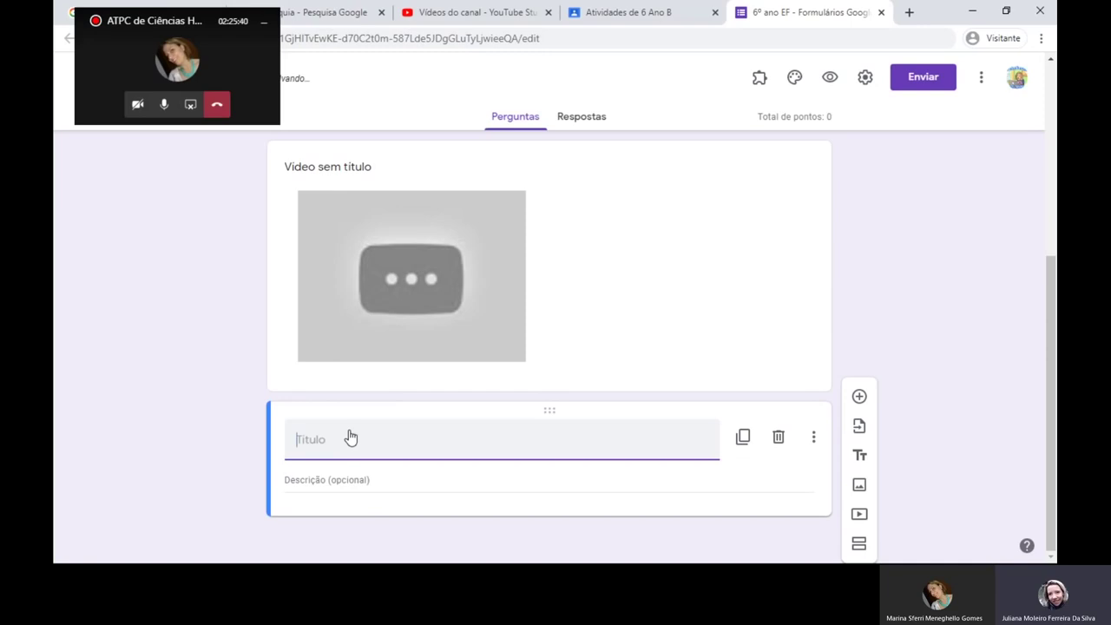
type("Ao")
key("BackSpace")
type("pós ass")
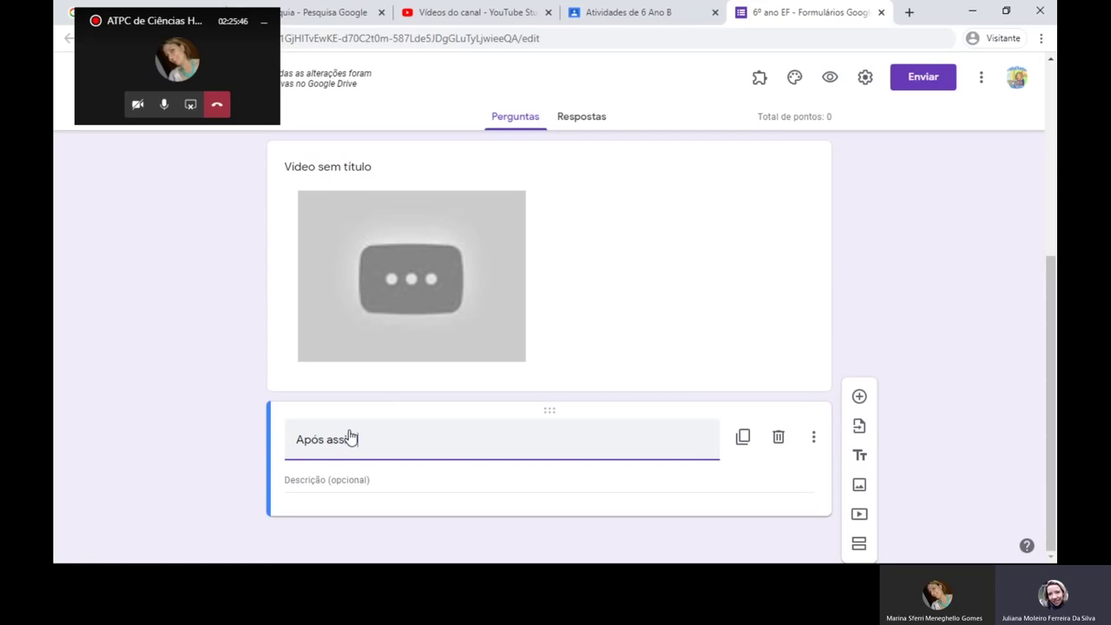
type("istir o v")
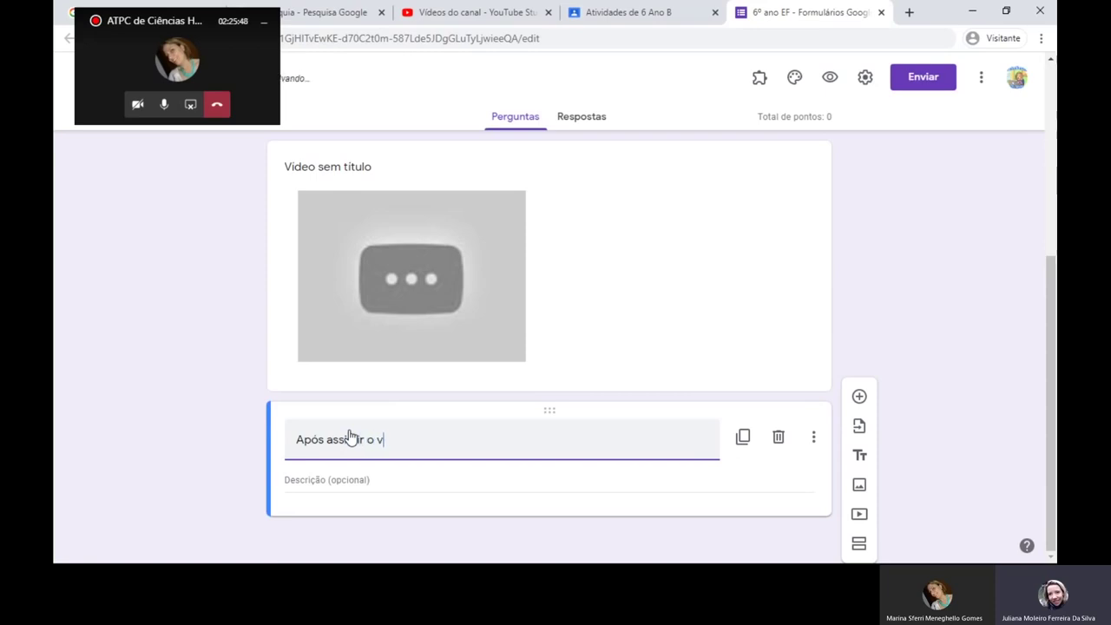
type("ideo r")
type(", responda")
type("m ")
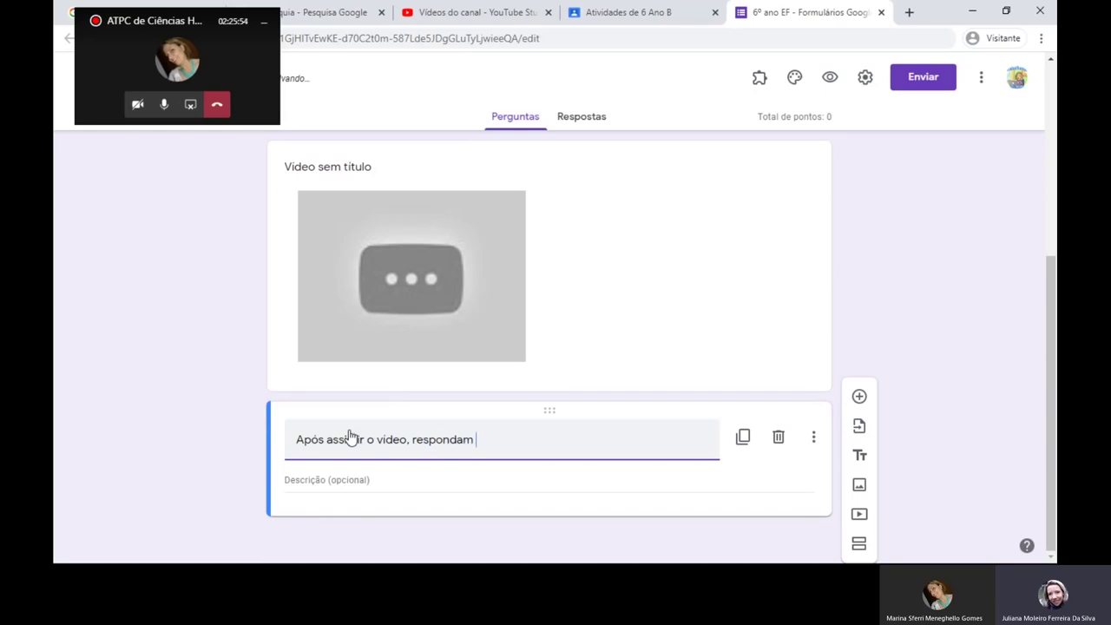
type("as perguntas:")
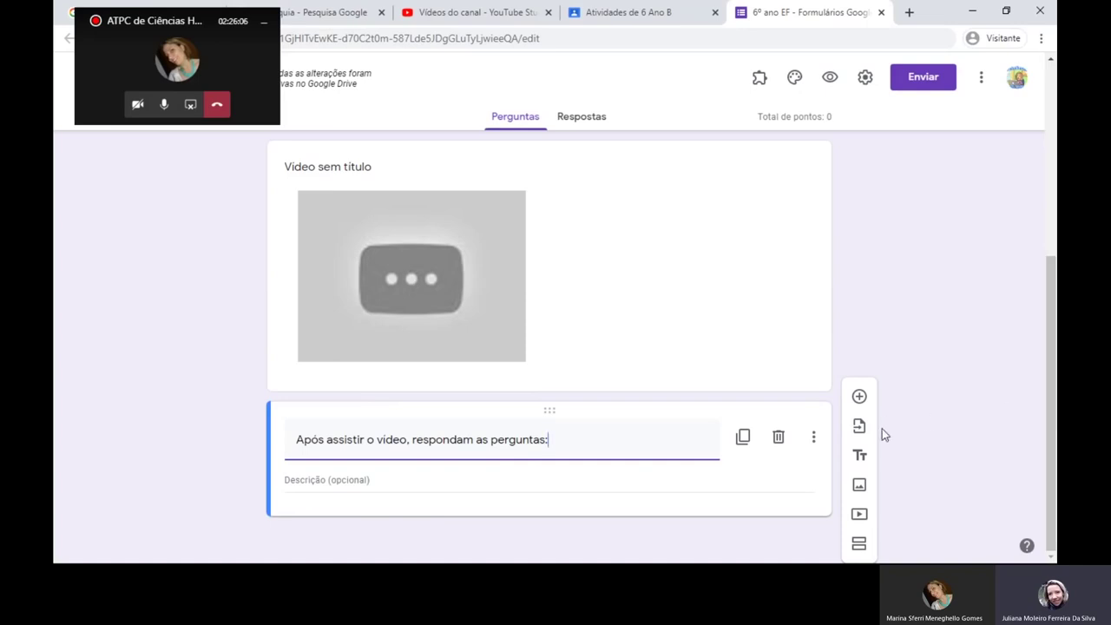
Add a new section after the title block, name it "Questões" and insert a blank Múltipla escolha question in it
left_click(859, 544)
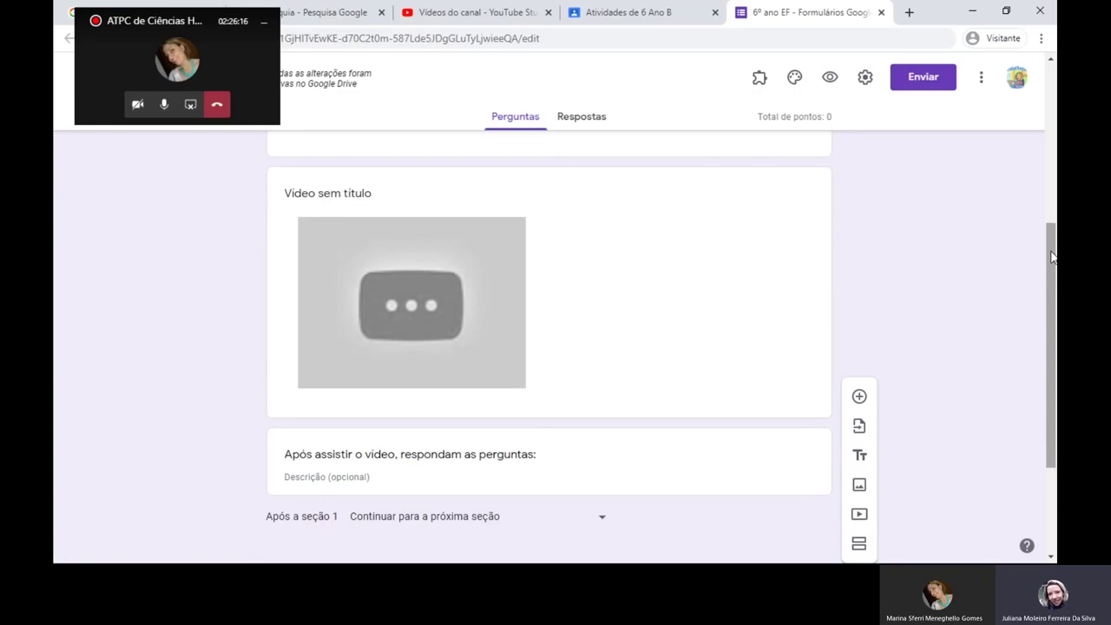
left_click_drag(1050, 256, 1052, 339)
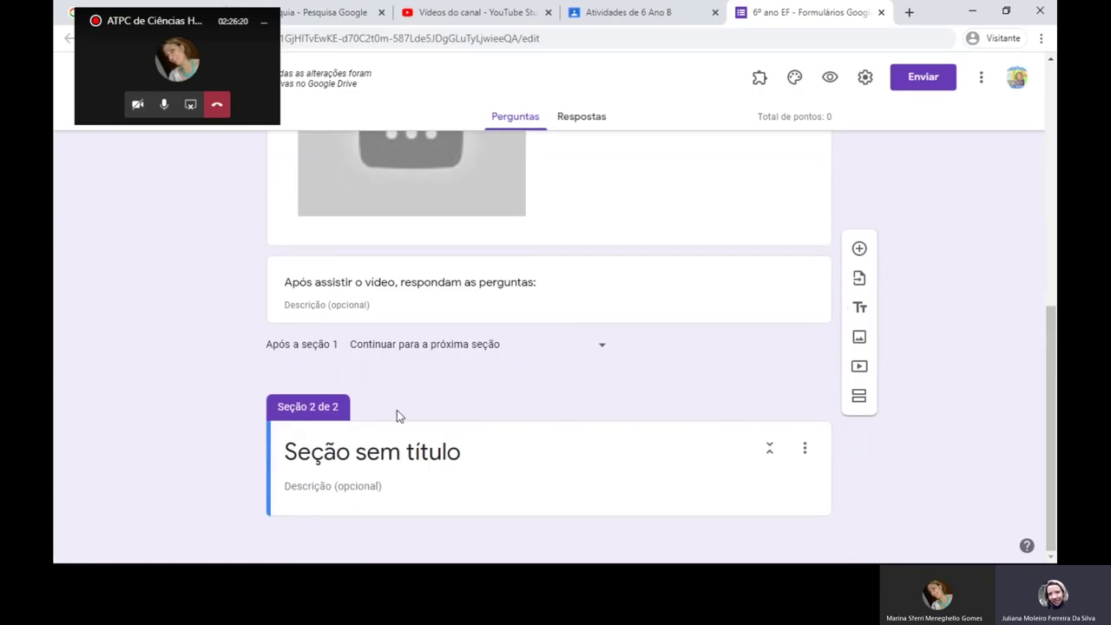
left_click(429, 452)
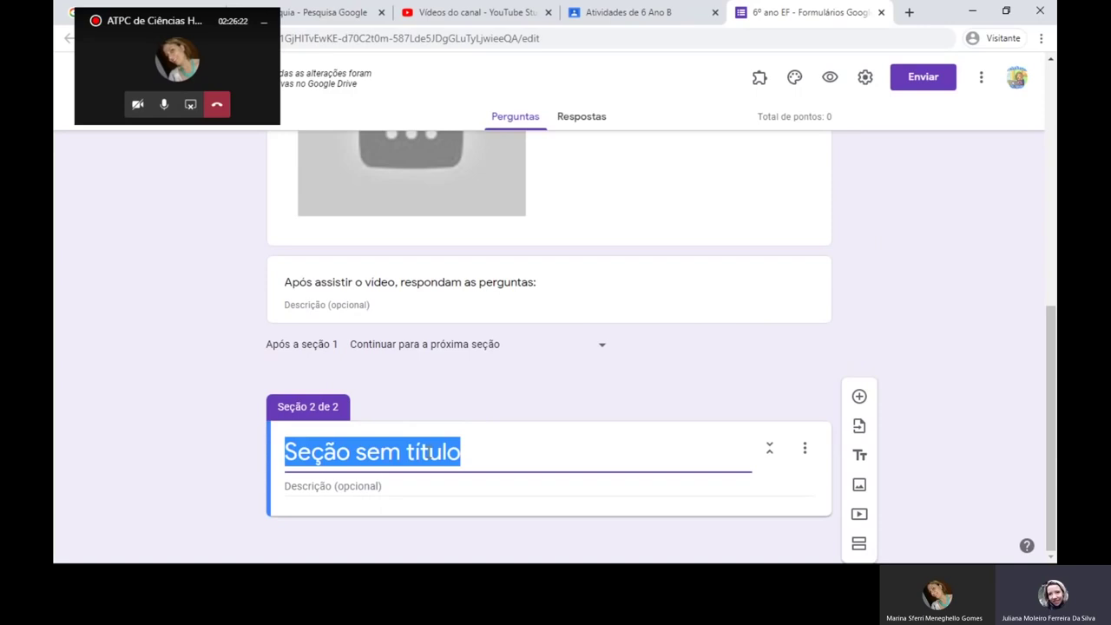
type("Questões")
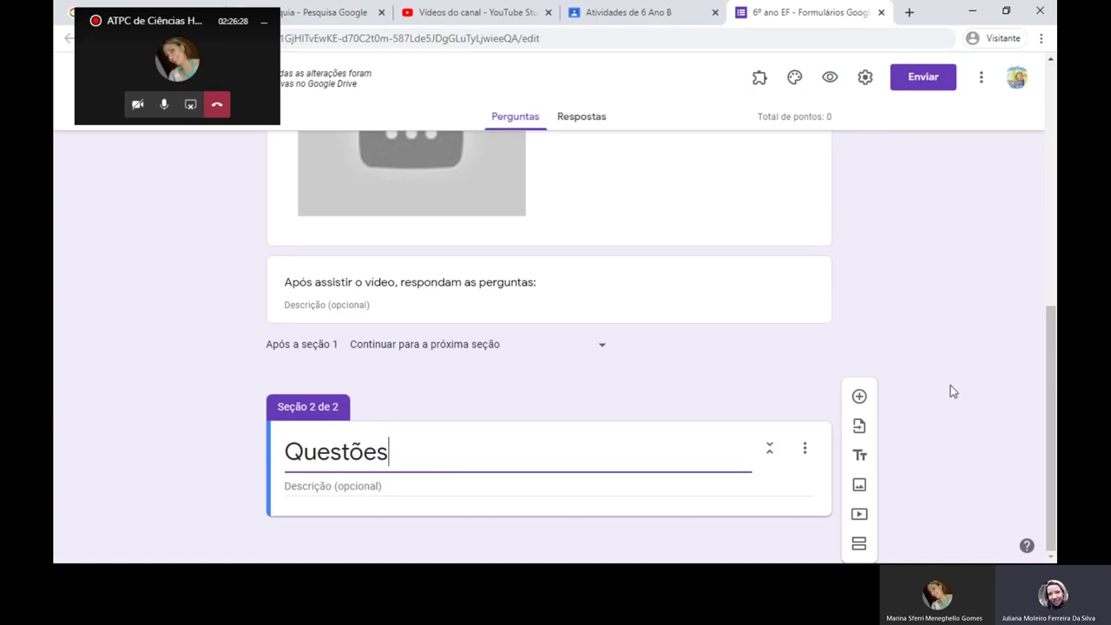
left_click(859, 398)
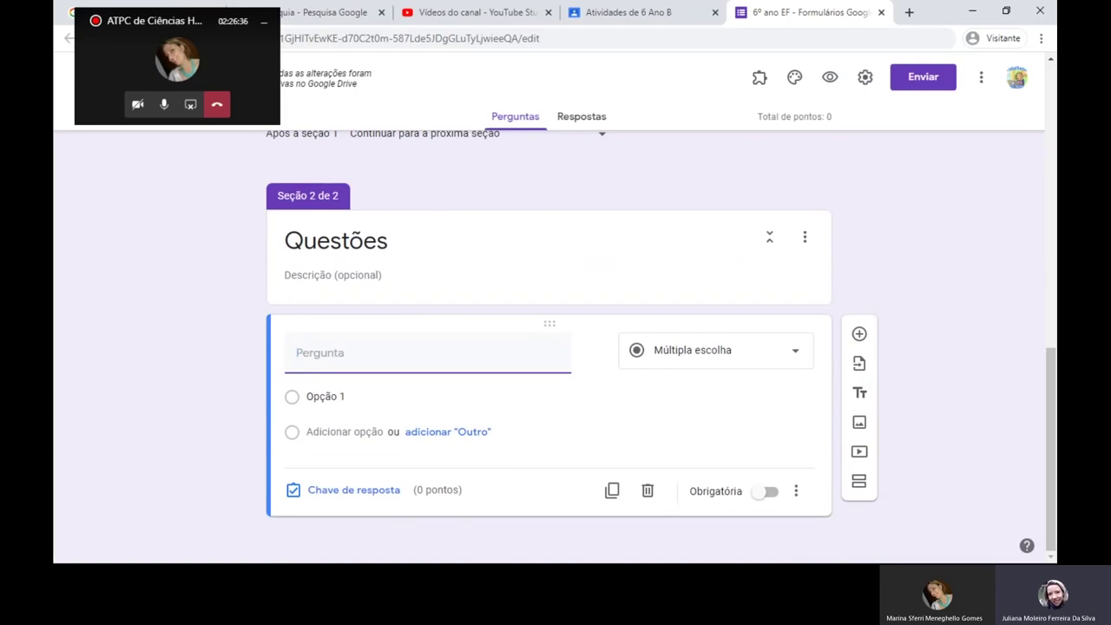
Switch to the Word document "Atividade pronta formulário" and save its skills table image to Área de Trabalho as a PNG named "Hab"
left_click(974, 16)
left_click(610, 548)
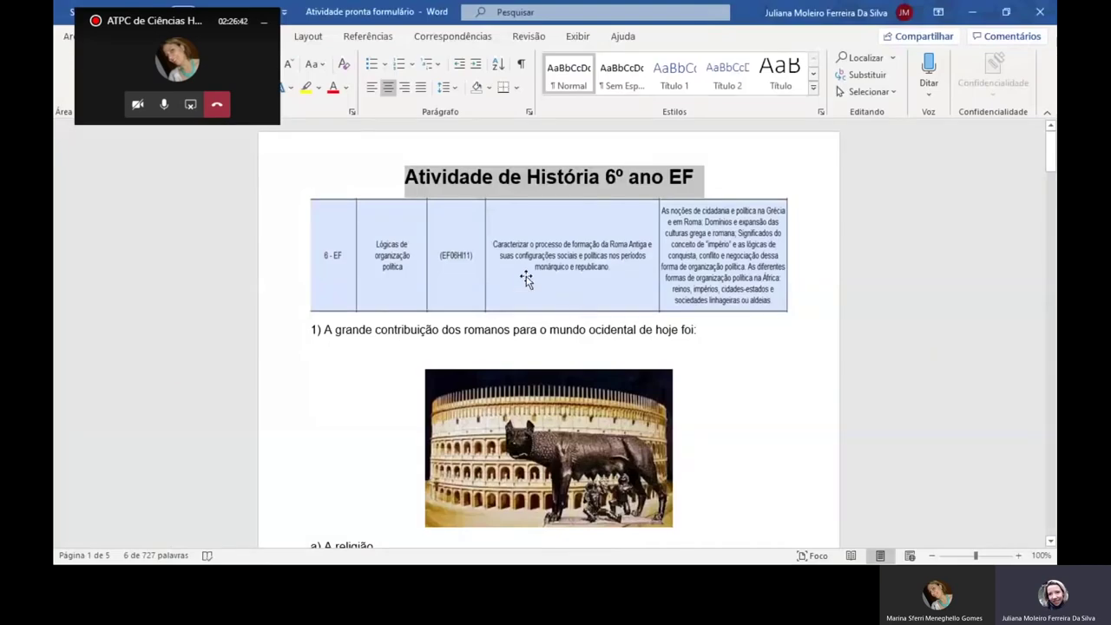
left_click(419, 257)
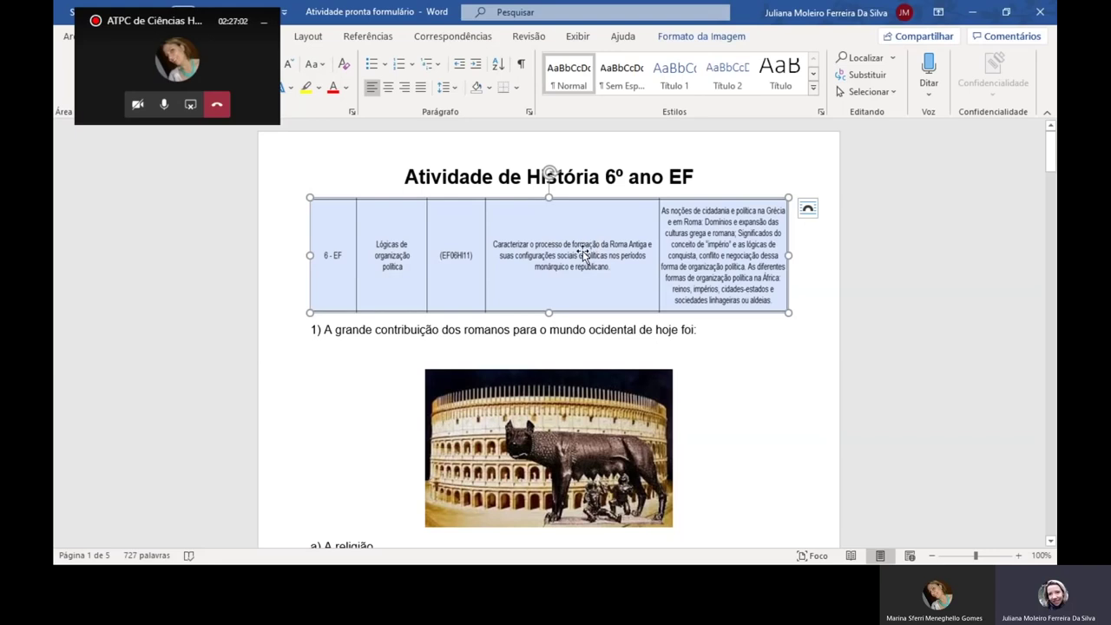
right_click(584, 254)
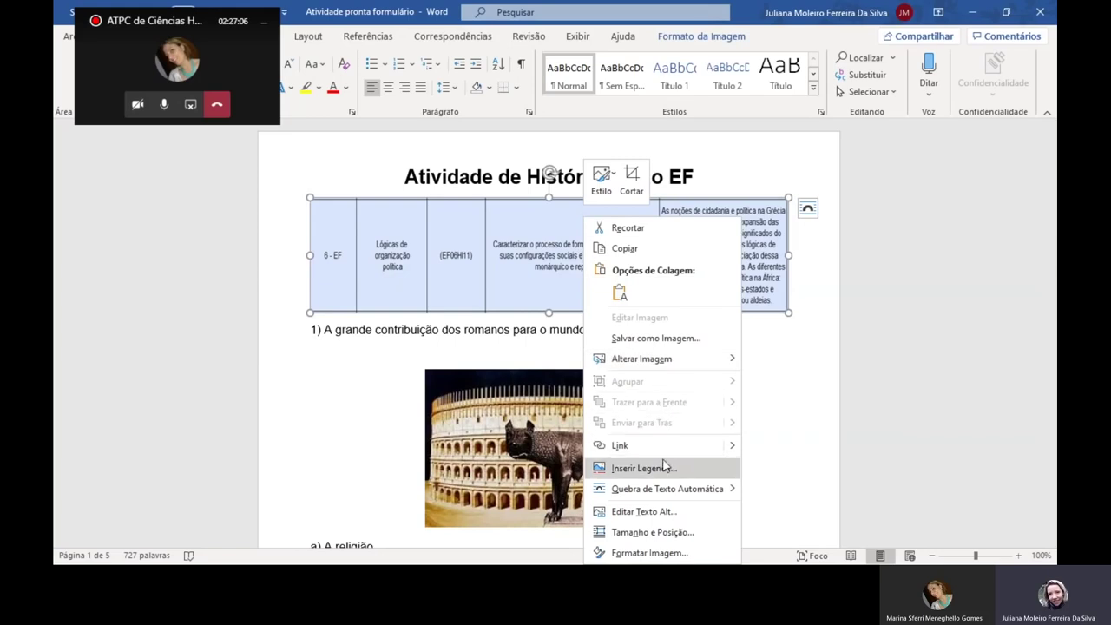
left_click(655, 338)
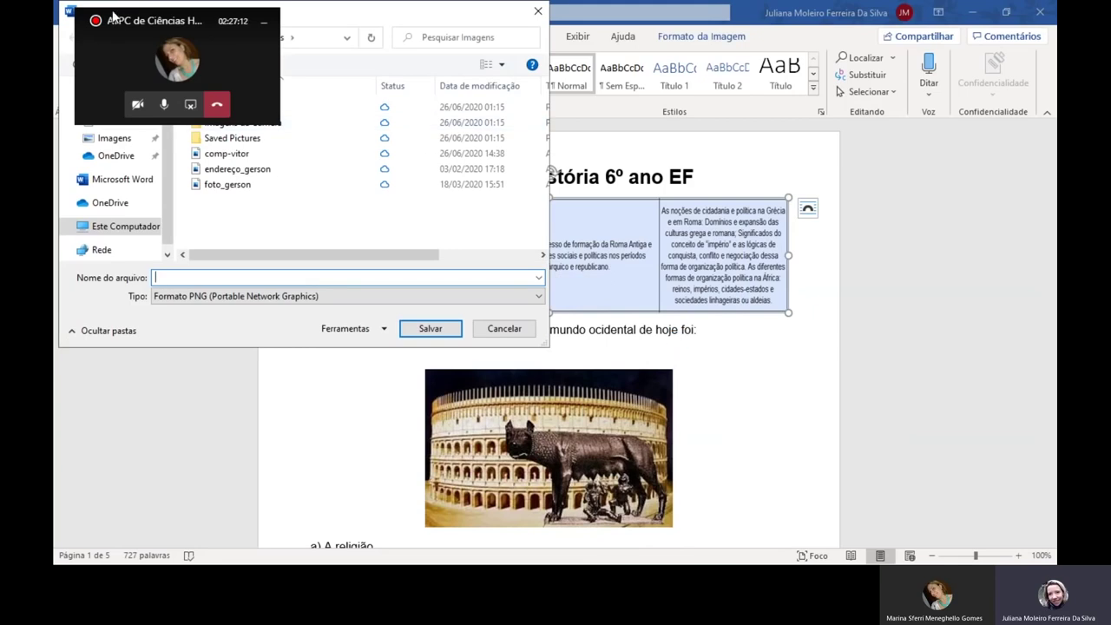
left_click_drag(113, 16, 504, 11)
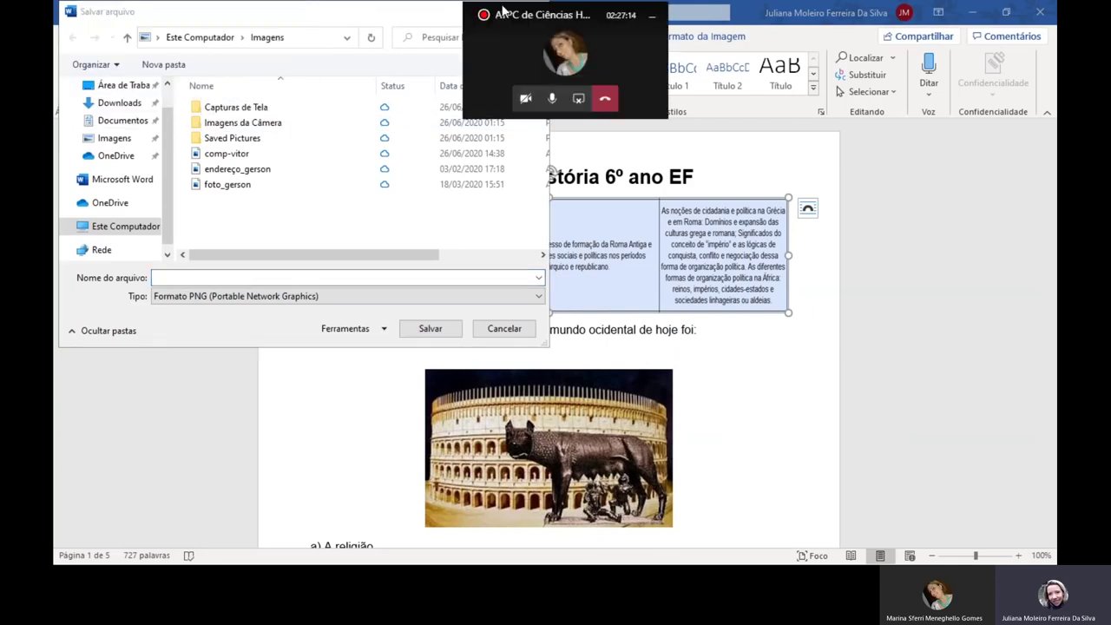
left_click(115, 85)
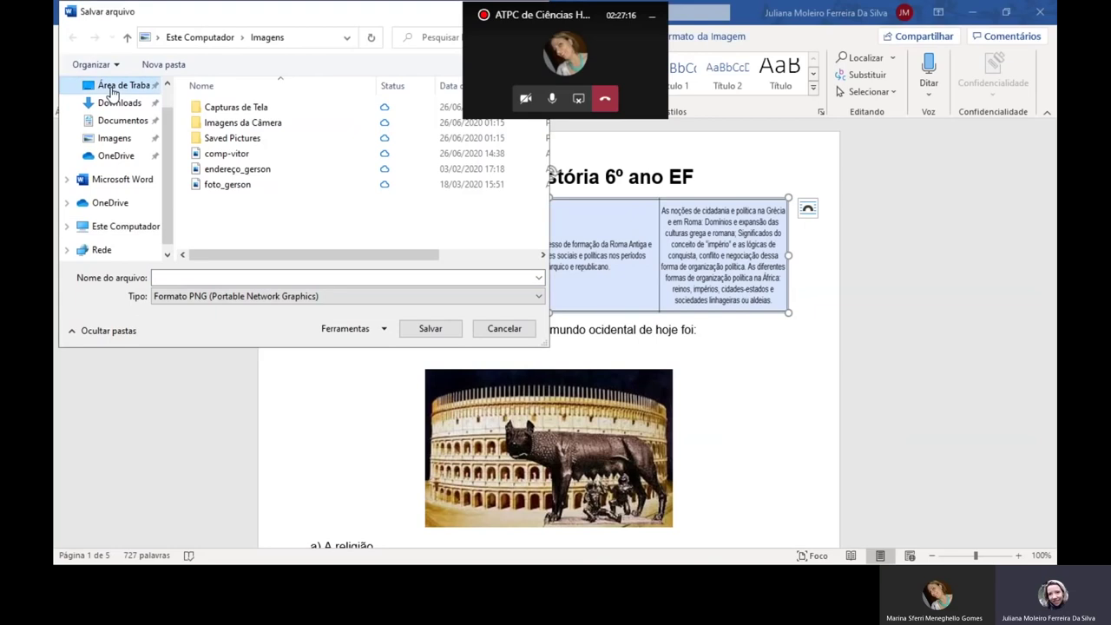
left_click(260, 278)
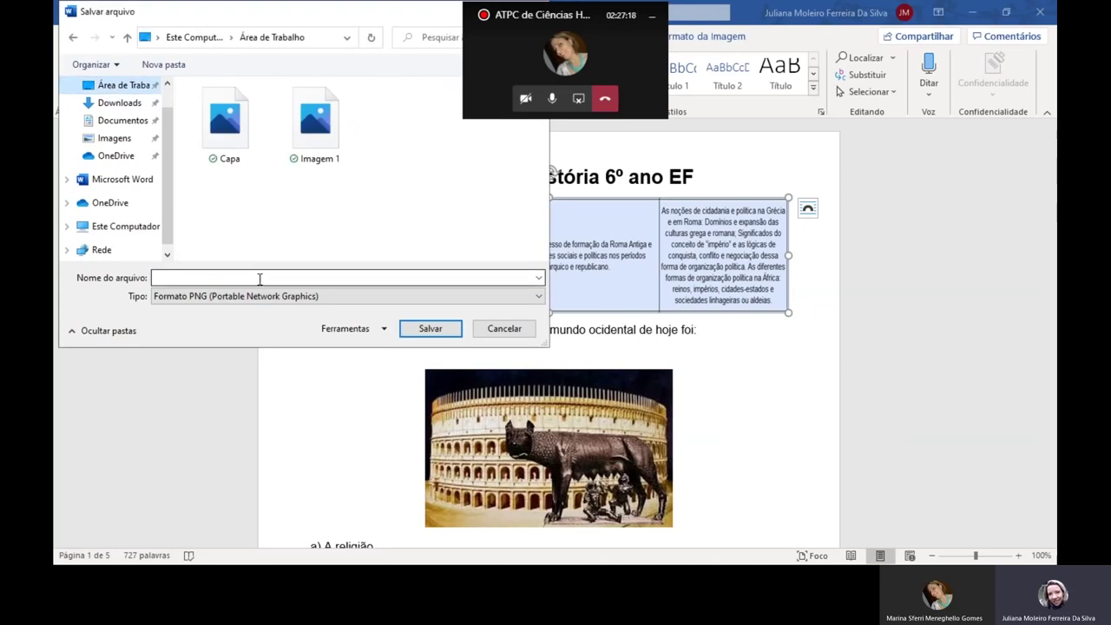
type("Hab")
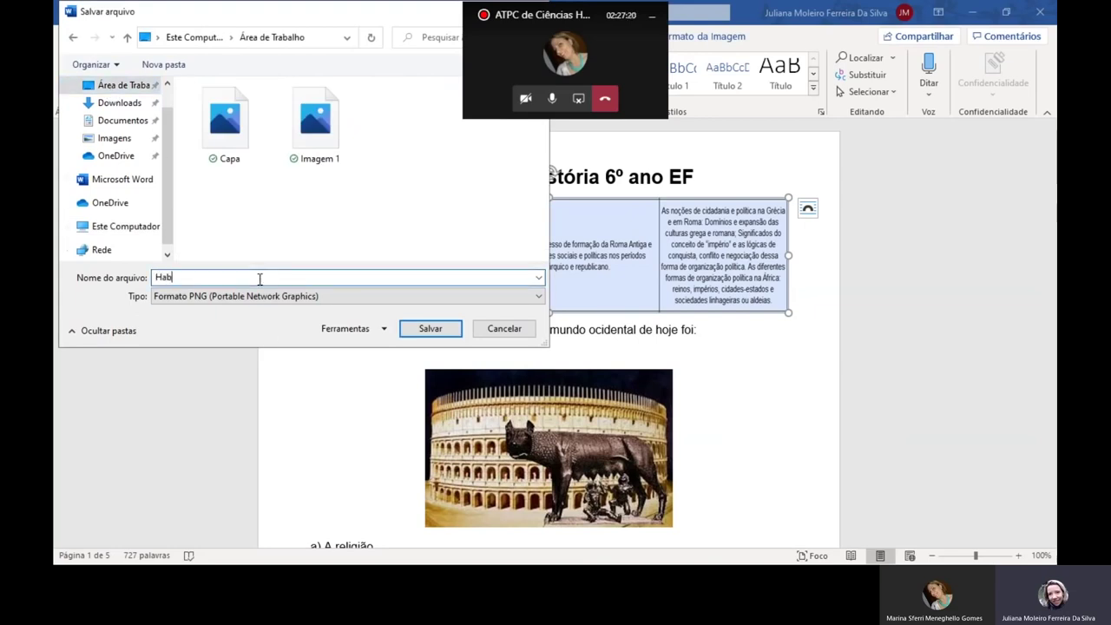
left_click(442, 337)
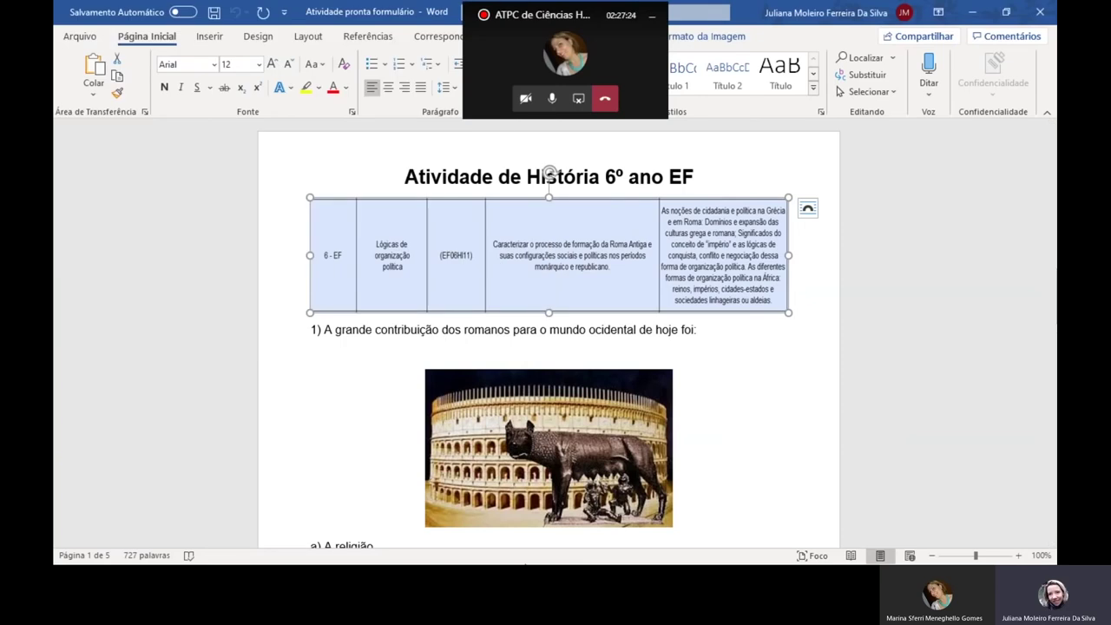
Return to the form in Chrome and upload the "Hab" image from Área de Trabalho directly below the form's header
left_click(973, 15)
left_click(653, 552)
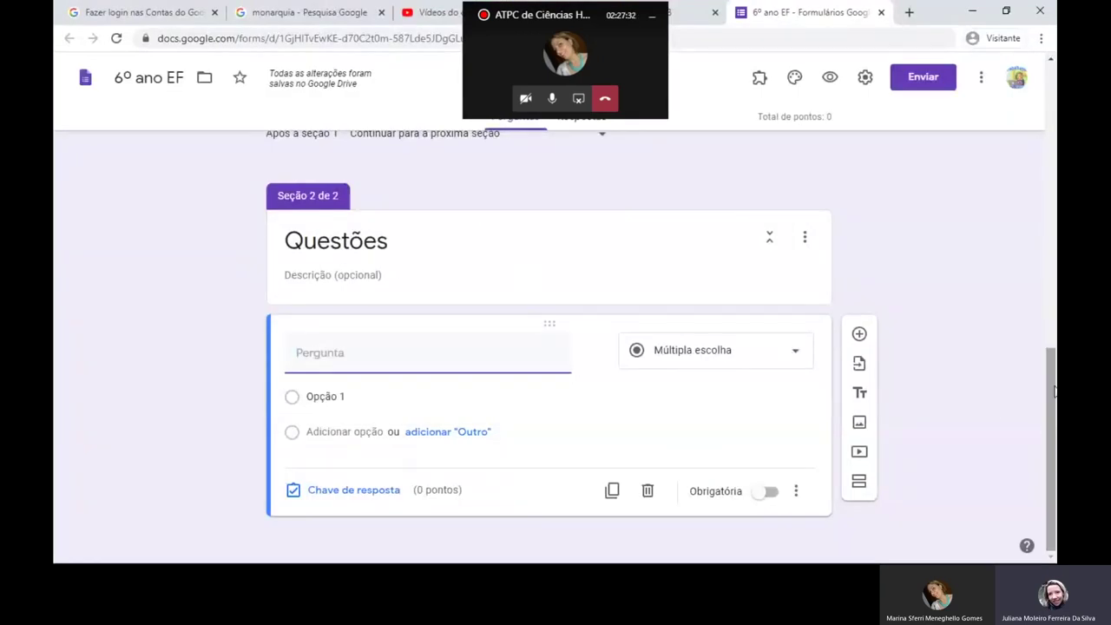
left_click_drag(1050, 350, 1036, 119)
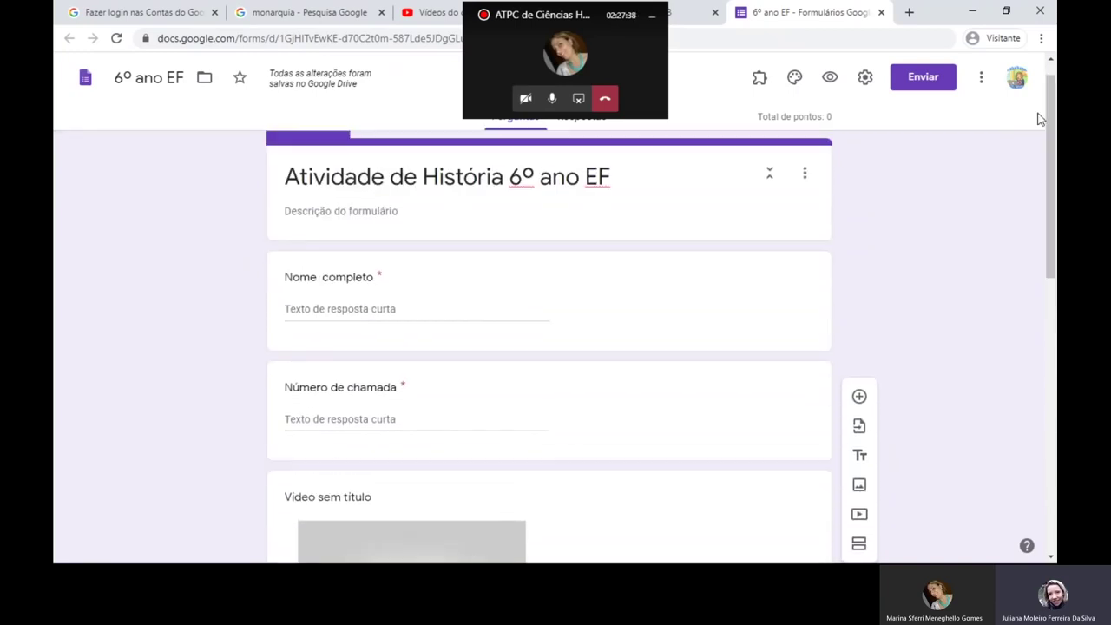
left_click(391, 231)
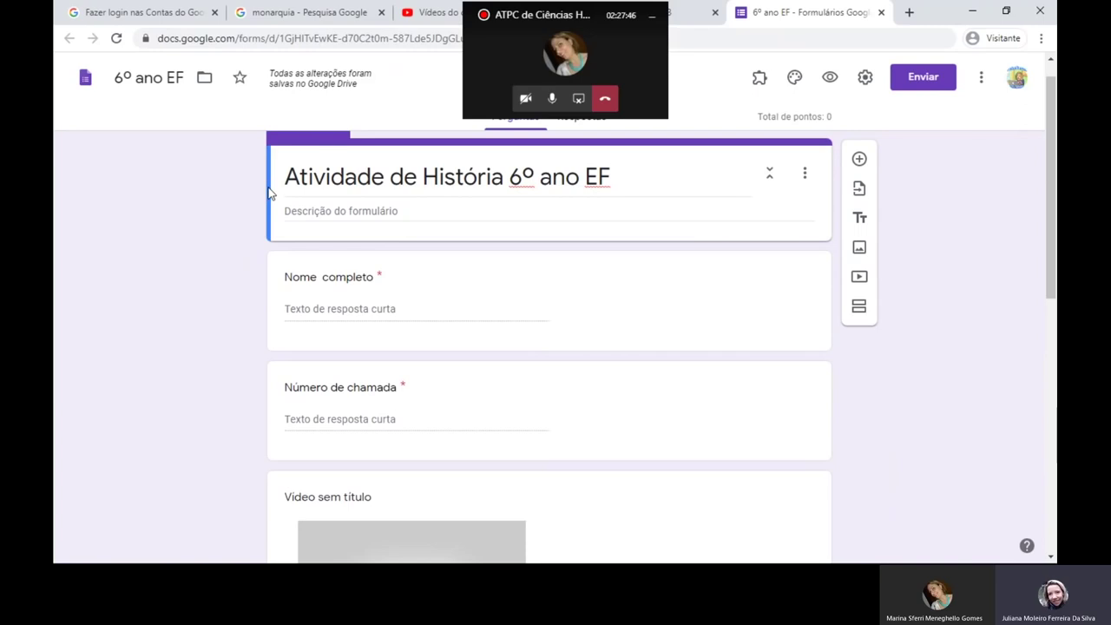
left_click(860, 249)
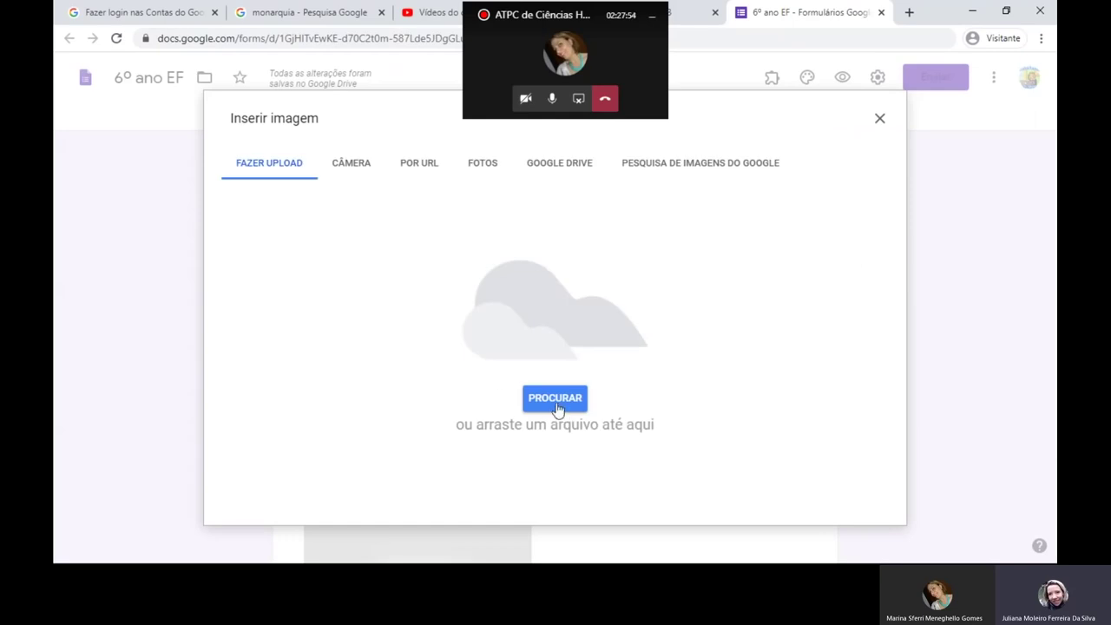
left_click(556, 399)
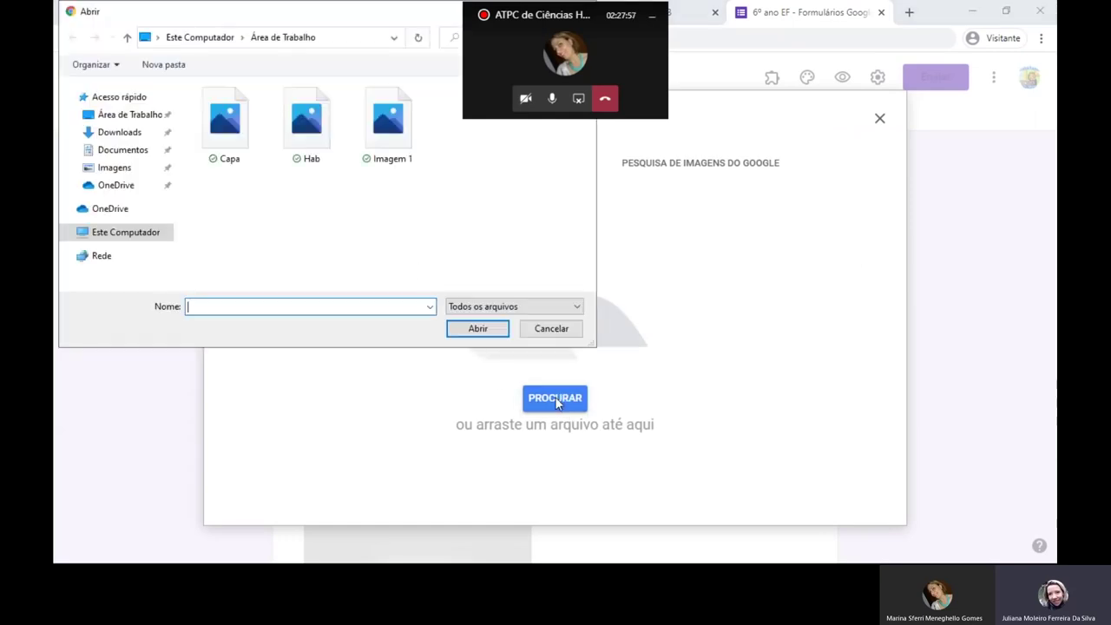
left_click(311, 132)
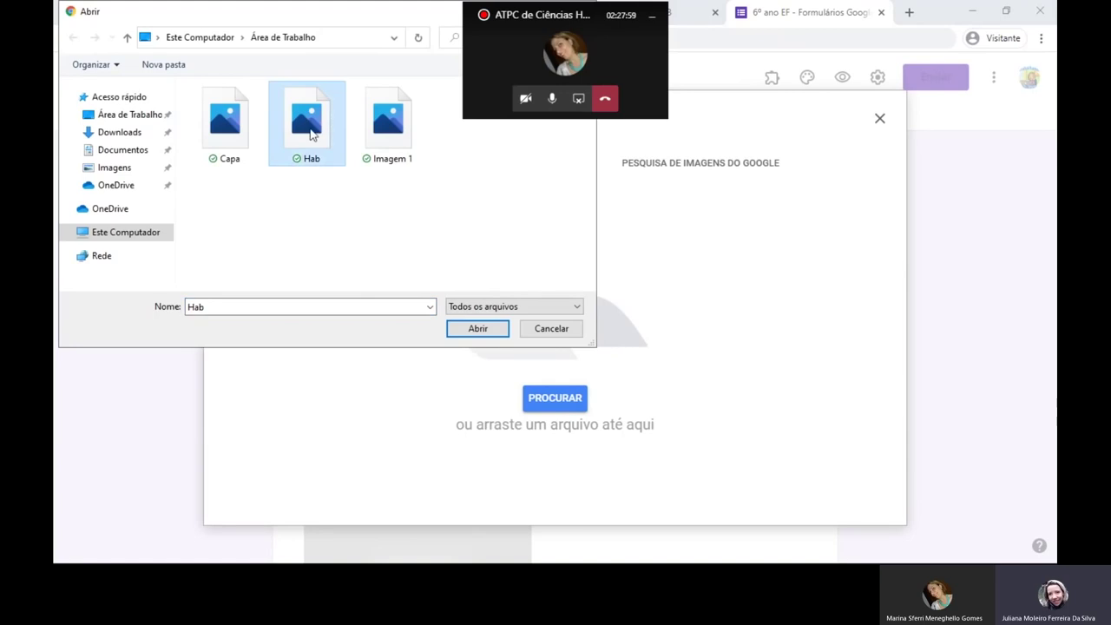
left_click(472, 328)
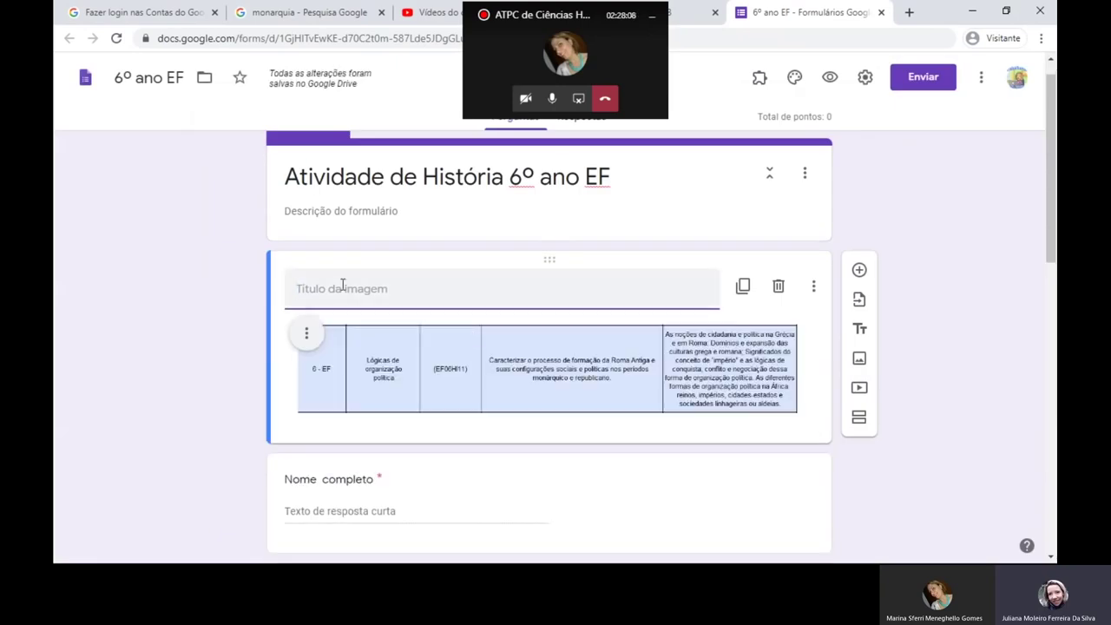
Title the inserted skills table image "Habilidades prioritárias"
type("Habilidad")
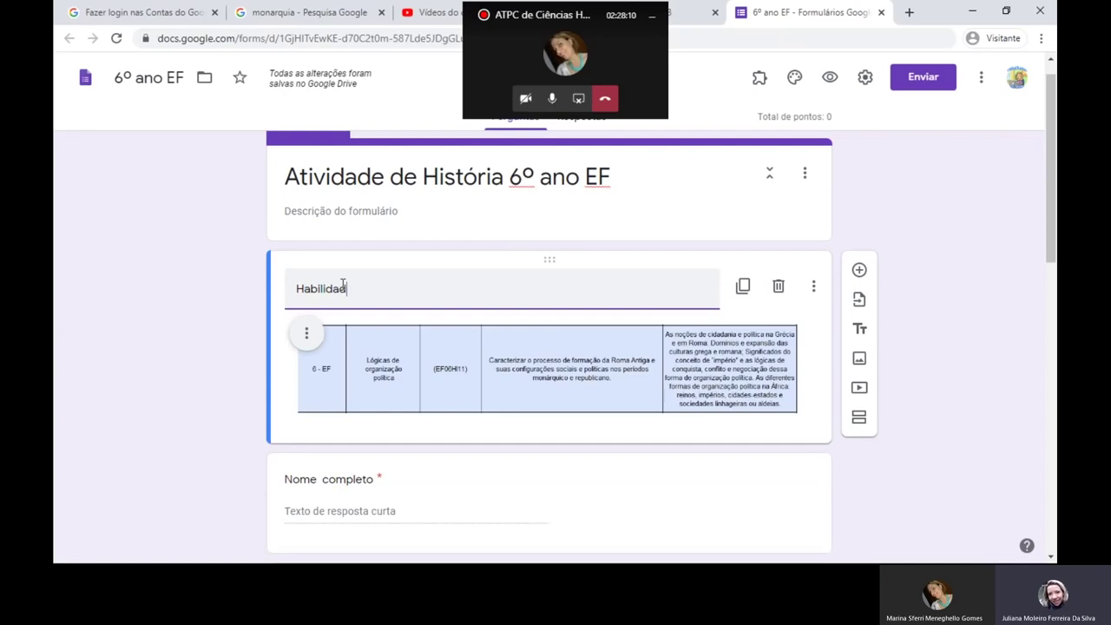
type("es nec")
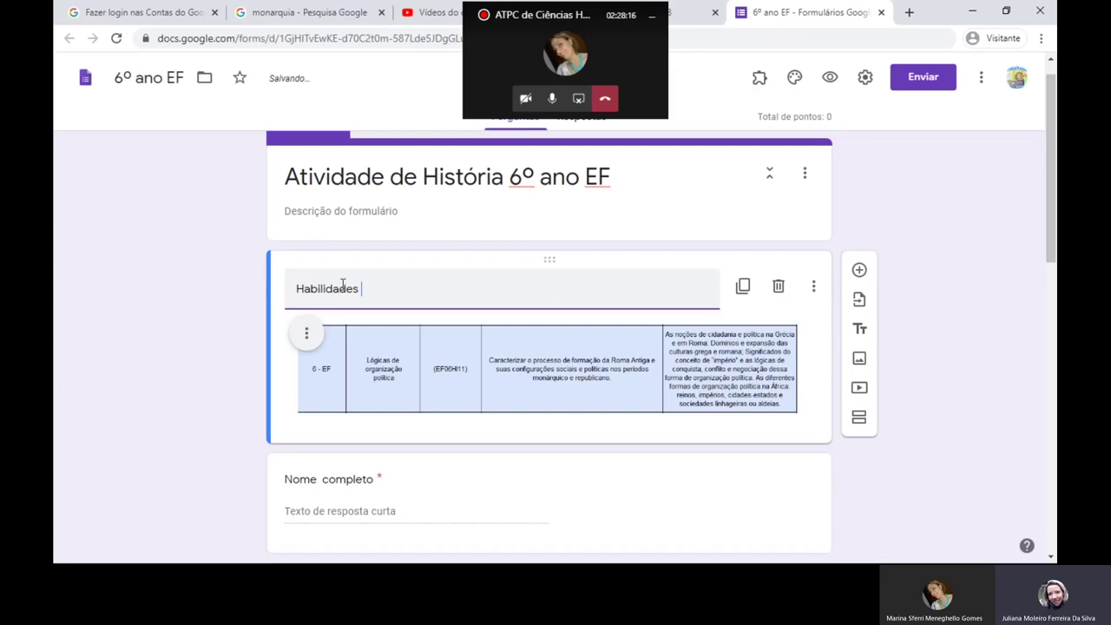
type("pr")
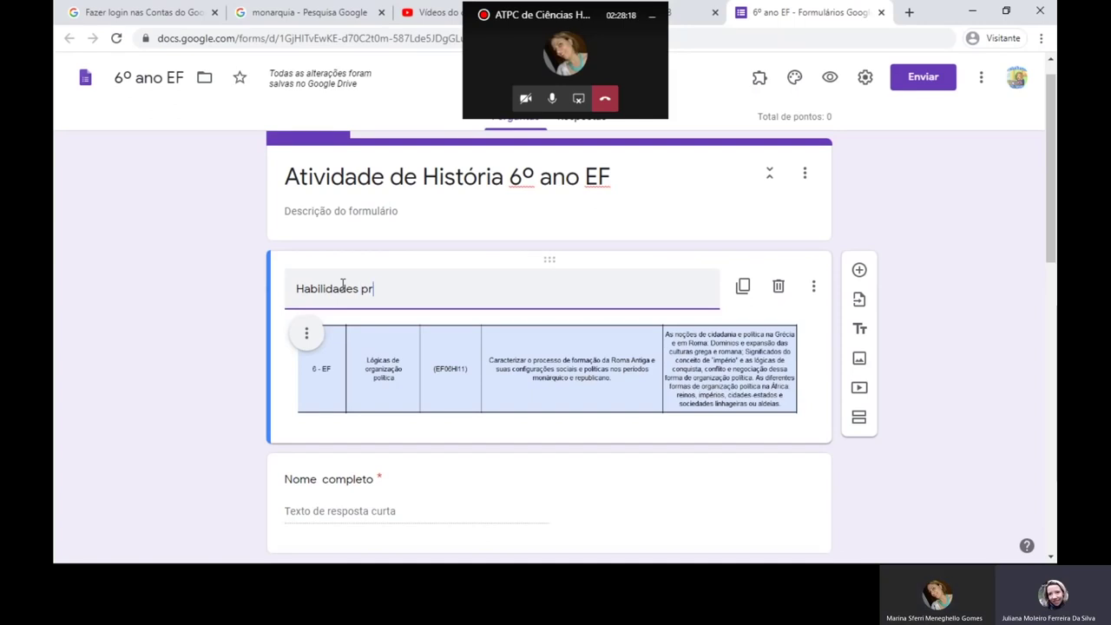
type("iorité")
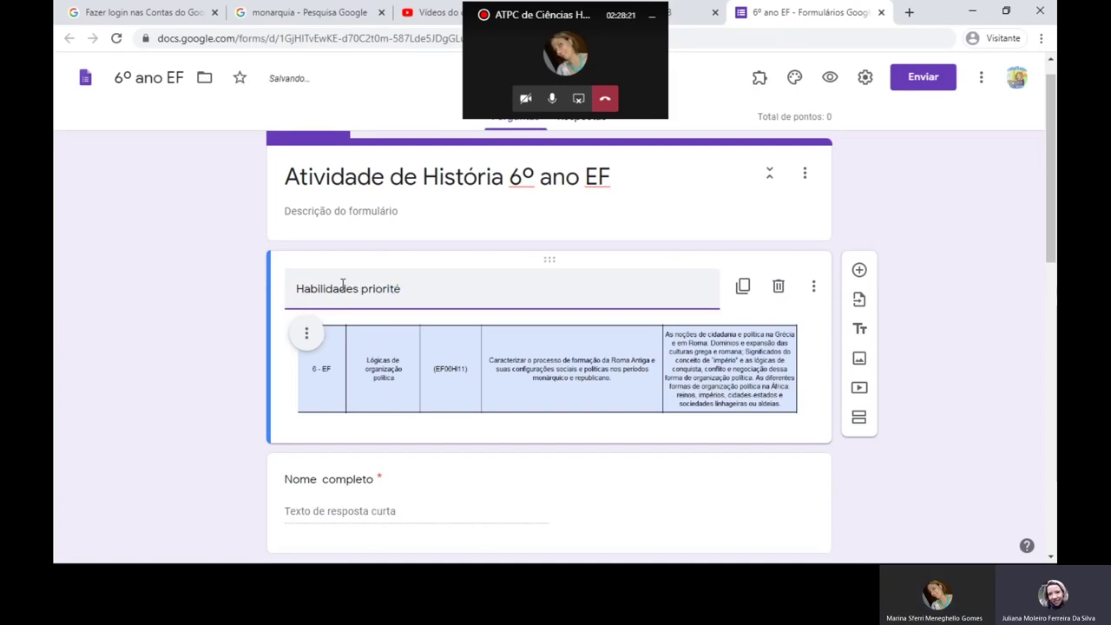
key("BackSpace")
type("át")
type("rias")
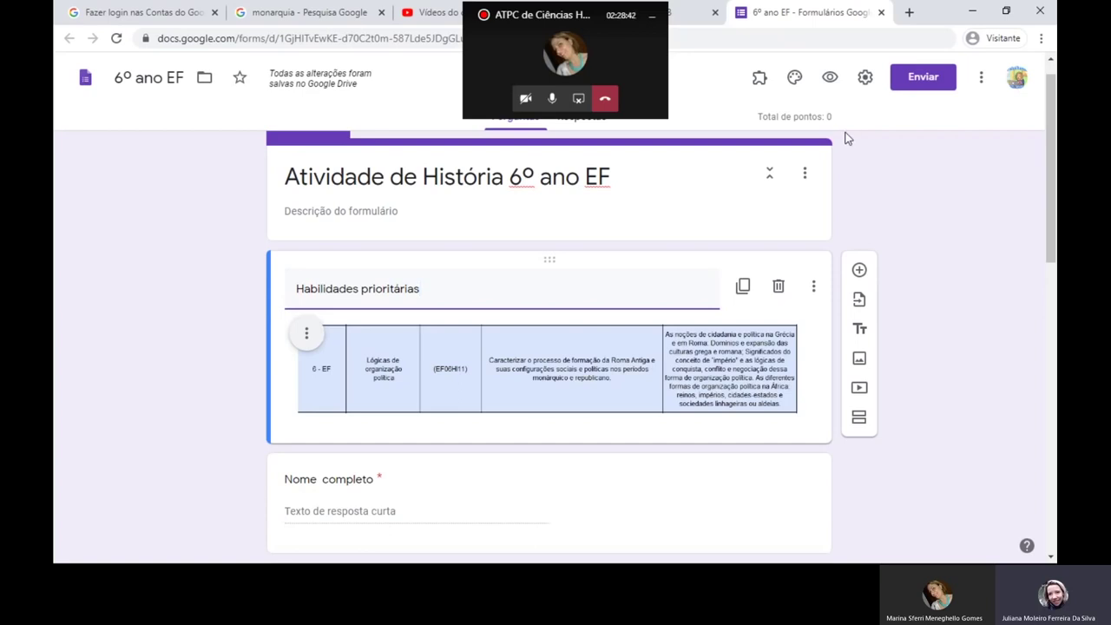
Preview the form as respondents see it, and switch to the "monarquia" Google image search
left_click(832, 83)
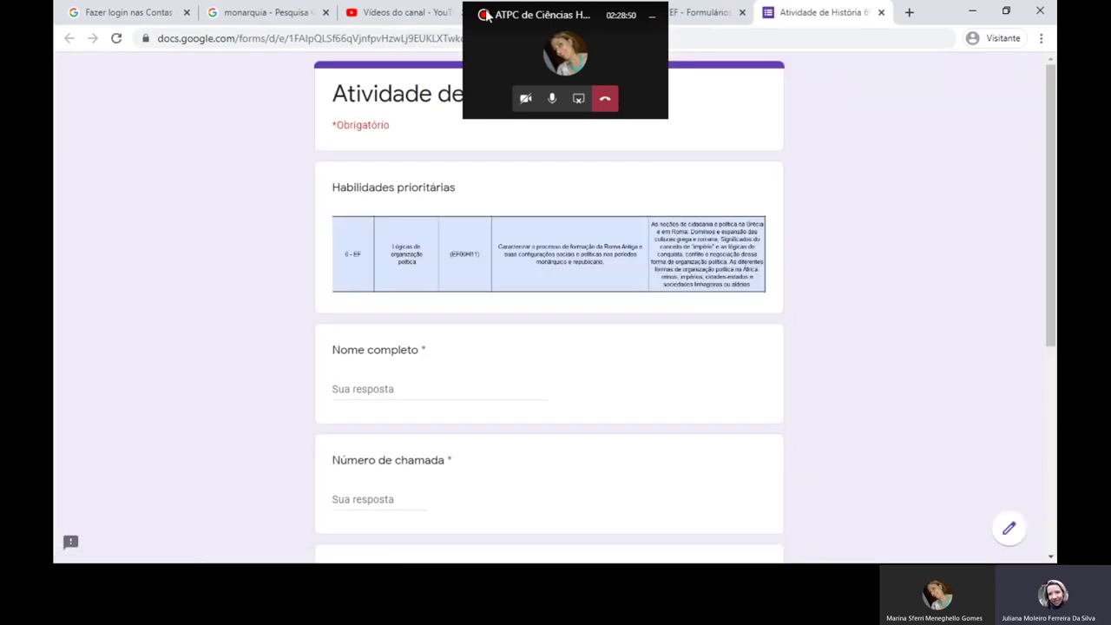
left_click(298, 10)
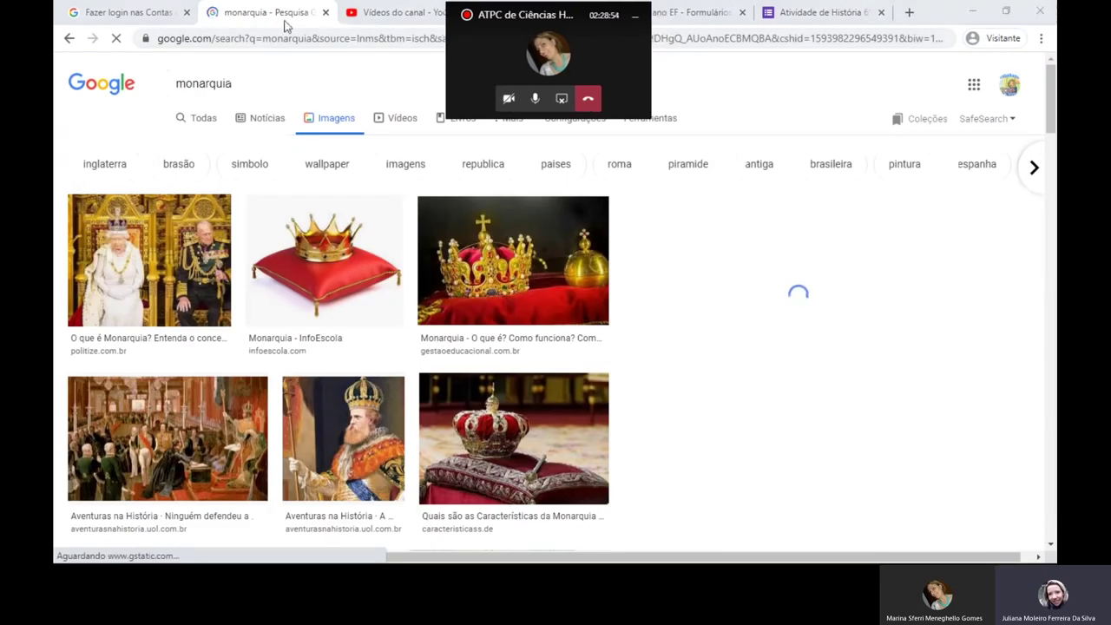
Move the "monarquia" image search into its own minimized window and return to the form preview
left_click_drag(283, 13, 148, 43)
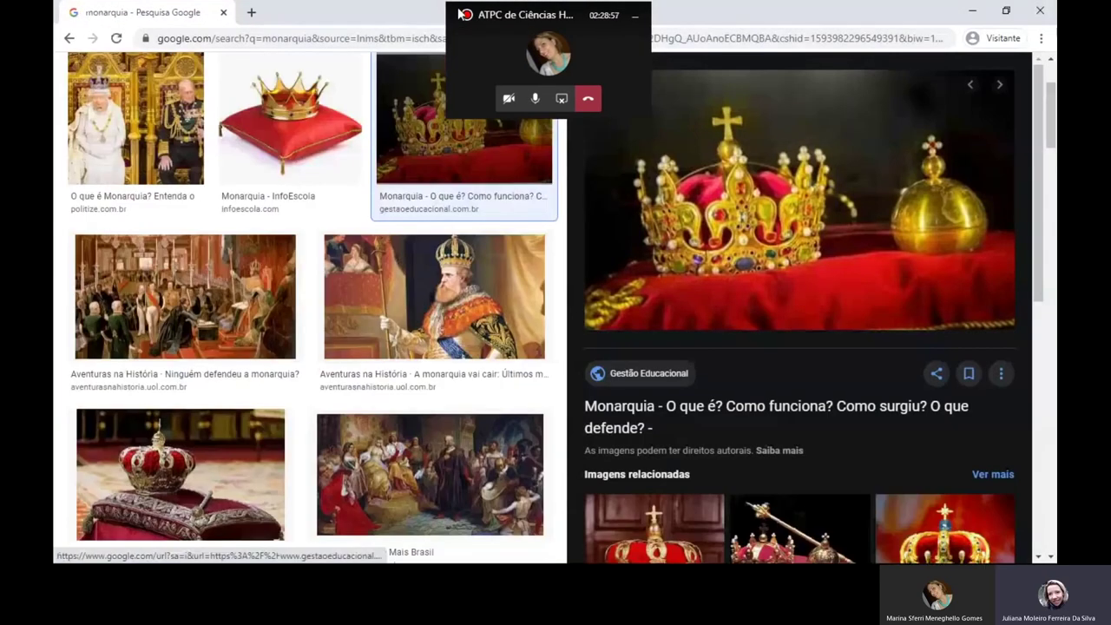
left_click_drag(461, 15, 105, 26)
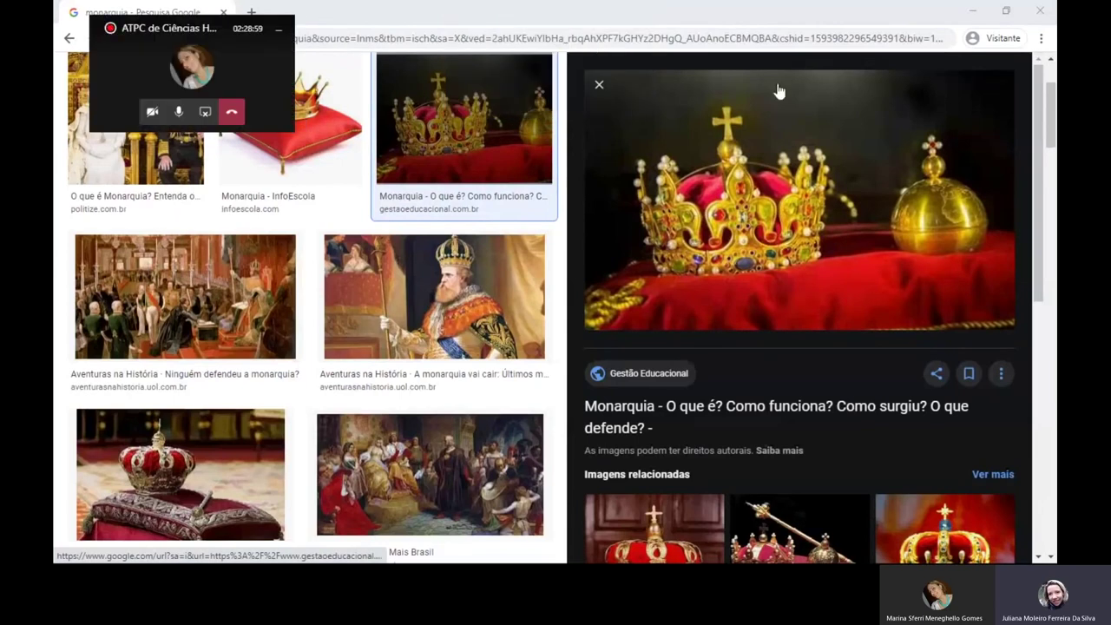
left_click(973, 10)
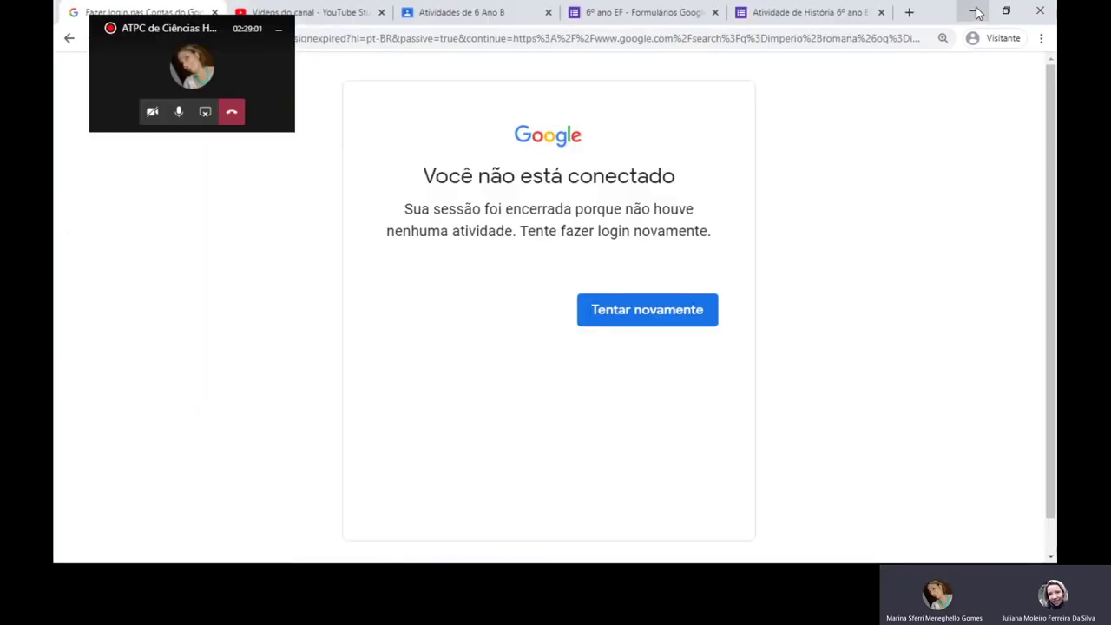
left_click(775, 19)
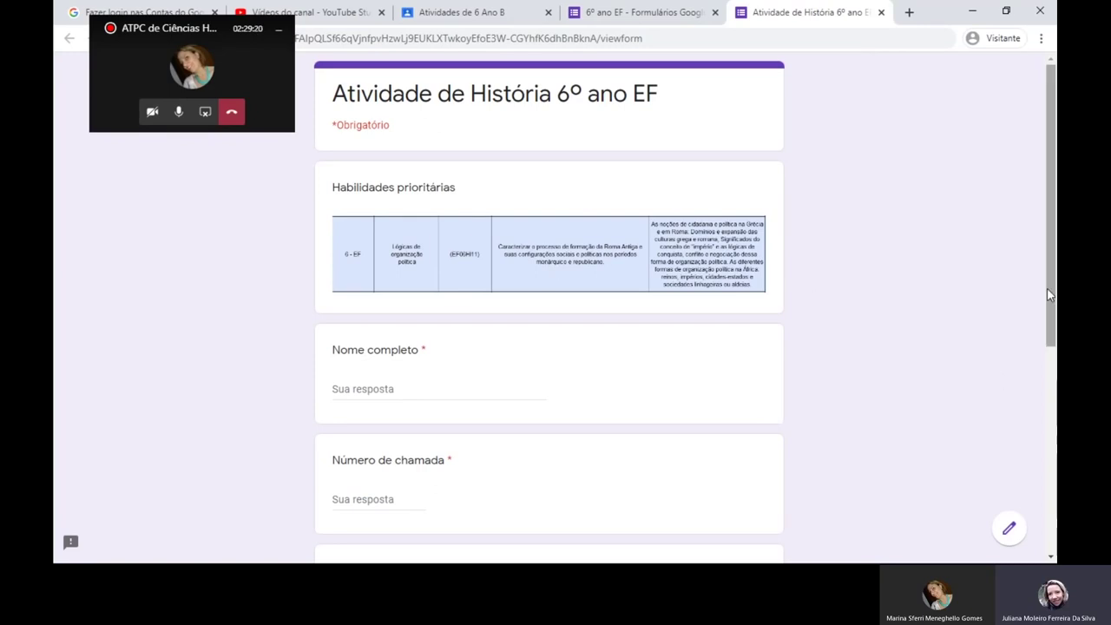
Test the form preview by filling Nome completo with "djakjvkaj" and Número de chamada with "zerio"
left_click_drag(1050, 297, 1054, 373)
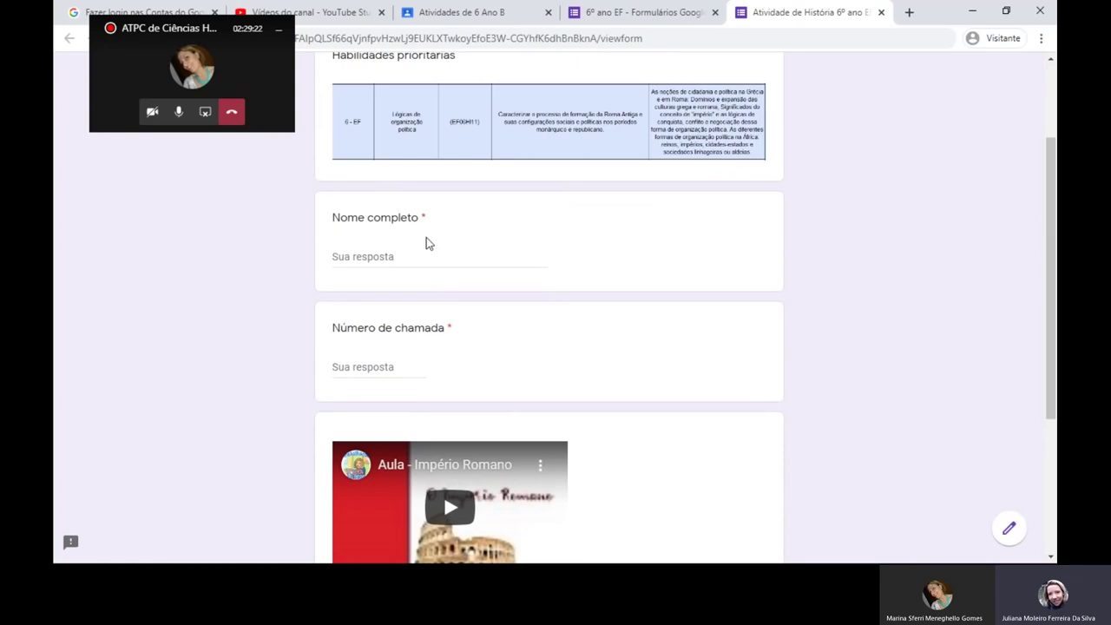
left_click(381, 255)
type("djakjvkaj")
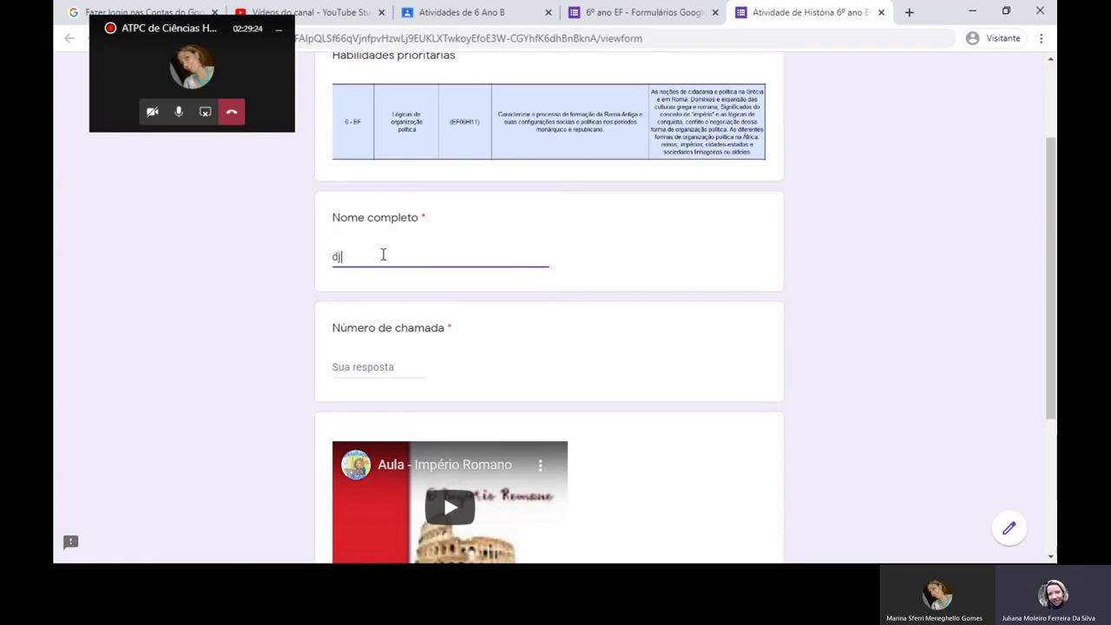
left_click(389, 366)
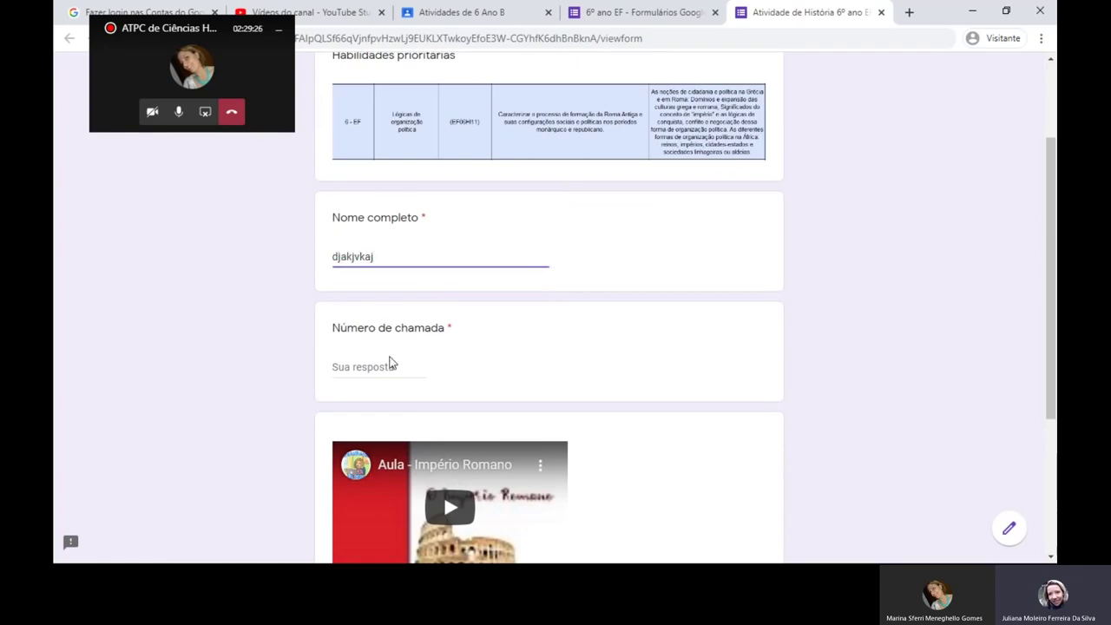
type("zerio")
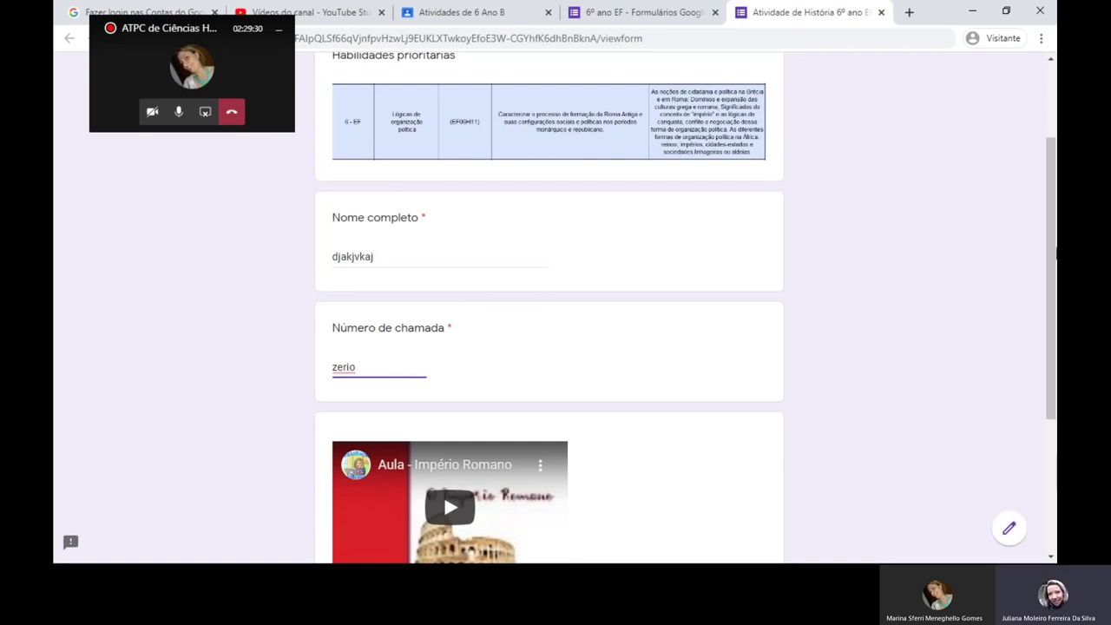
Open the form's "Aula - Império Romano" video on YouTube, pause it, and return to the form preview
scroll(1047, 230, "down", 2)
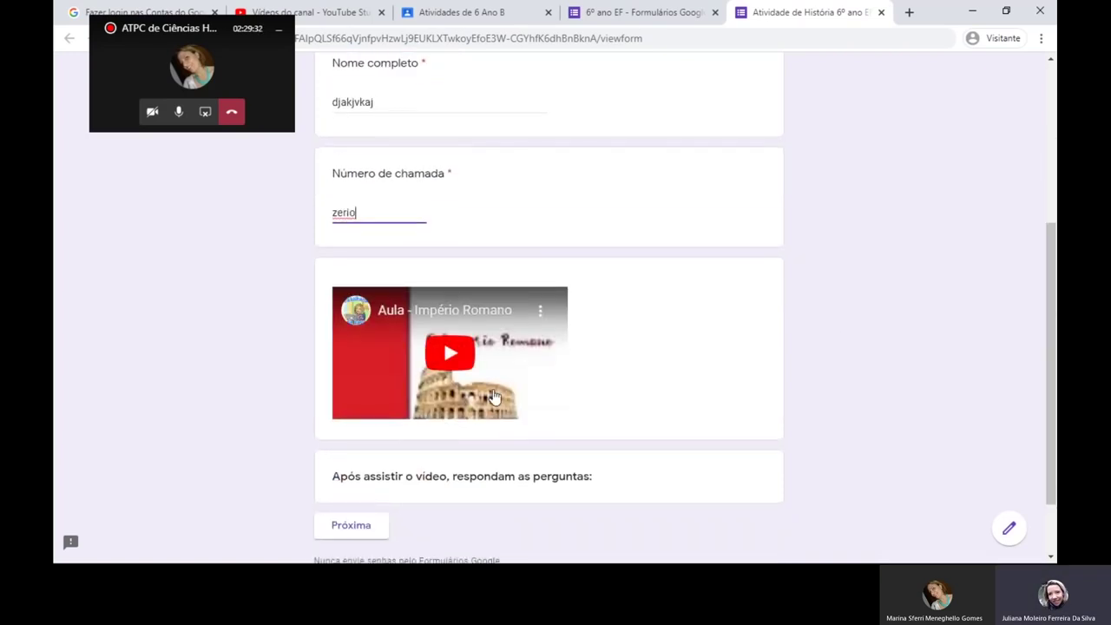
left_click(415, 312)
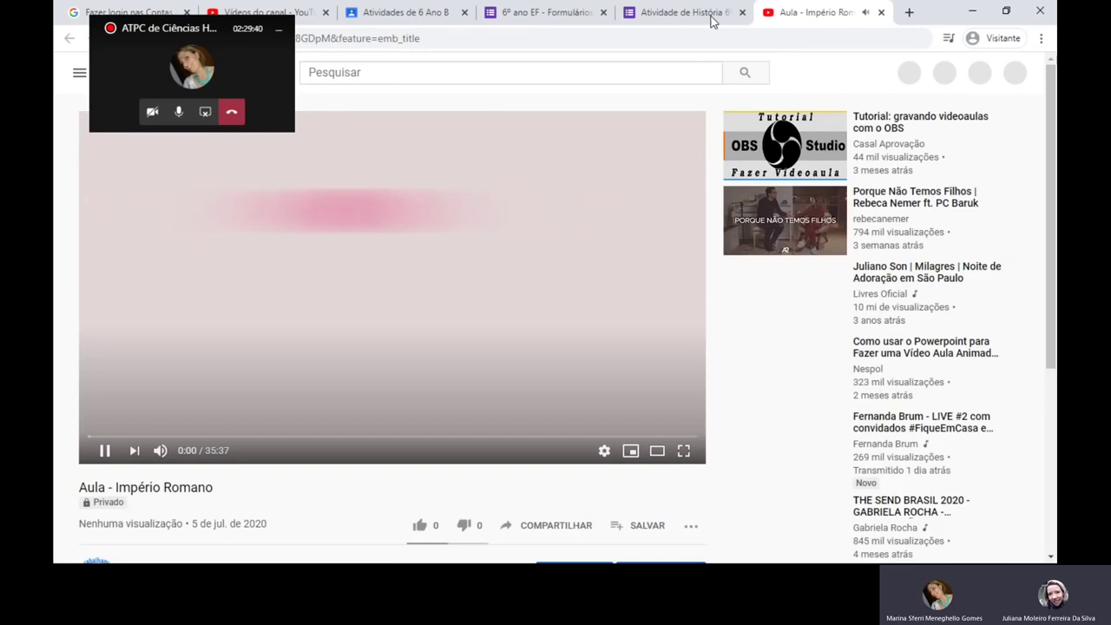
left_click(106, 450)
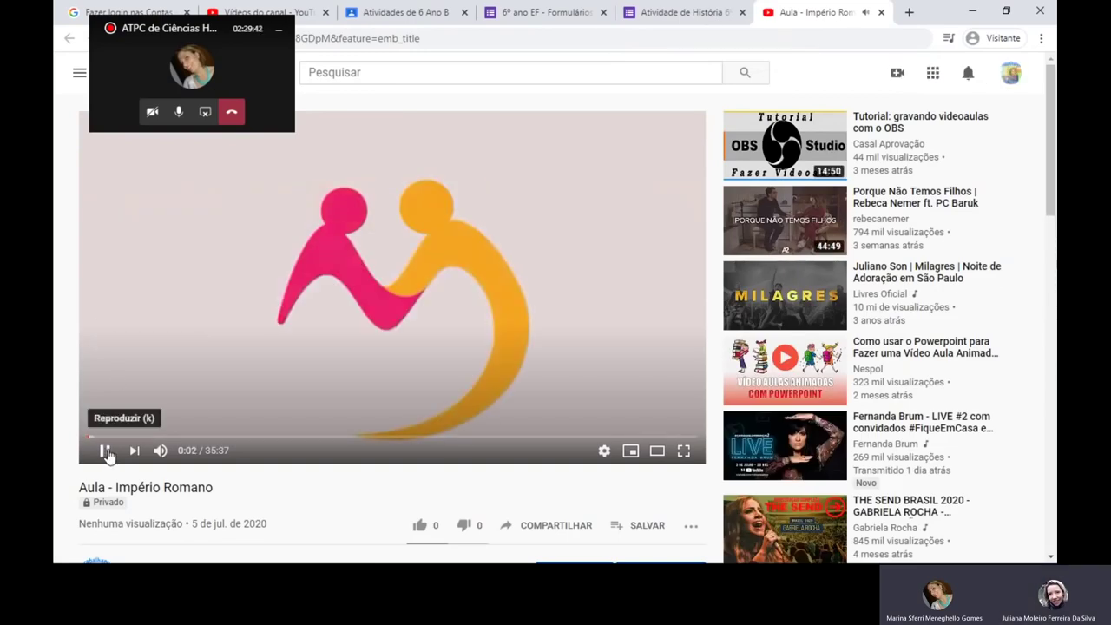
left_click(682, 14)
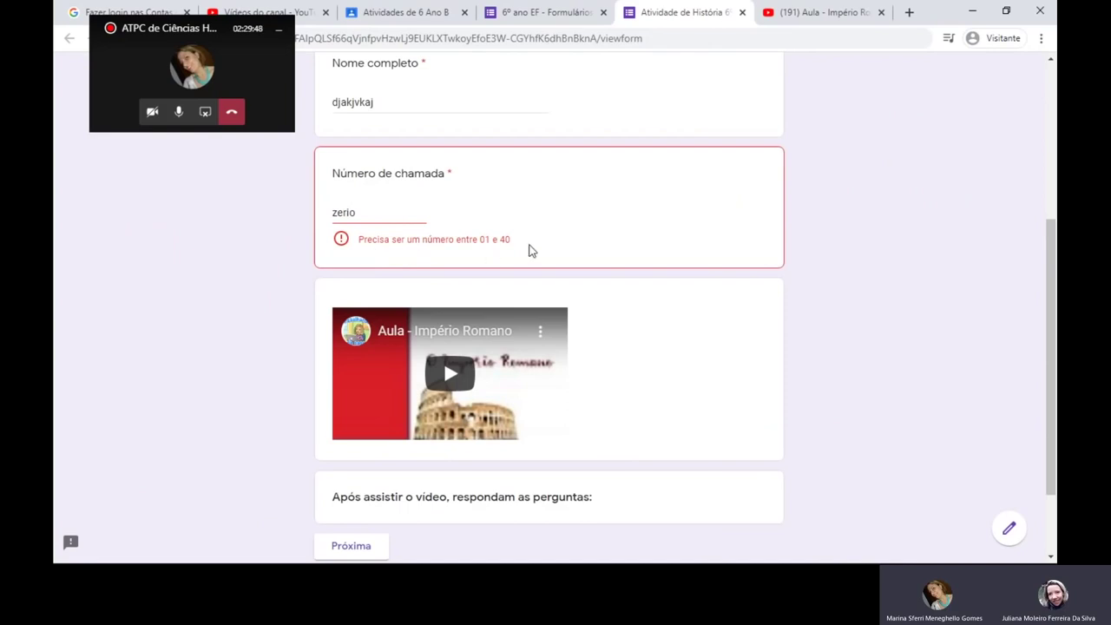
Replace the Número de chamada test answer with "02" and advance the preview to its next section
left_click(370, 210)
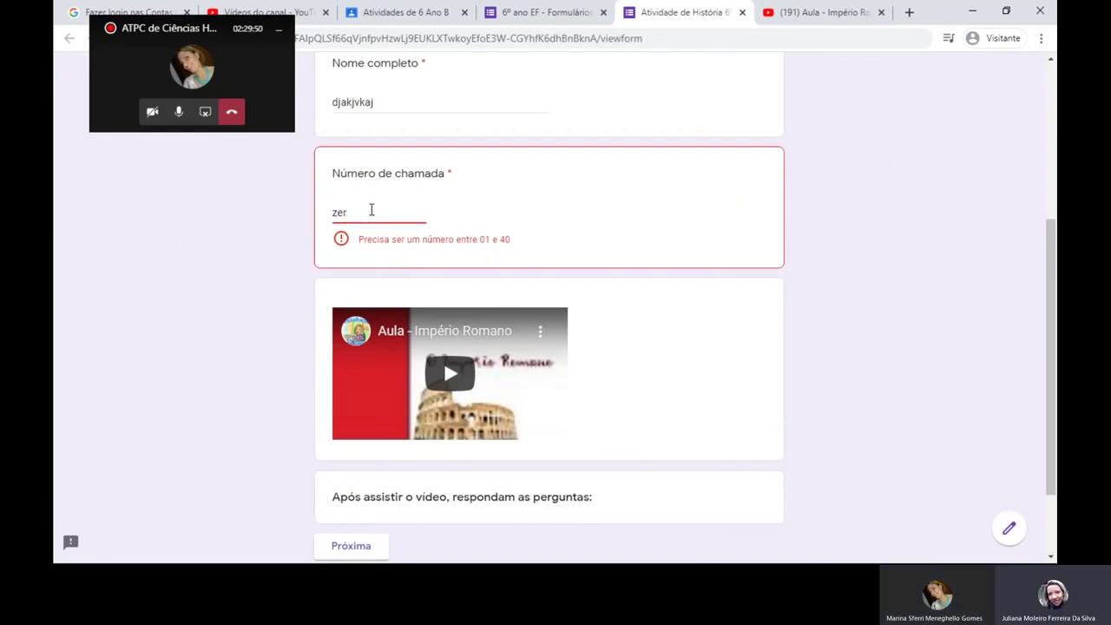
key("BackSpace")
type("02")
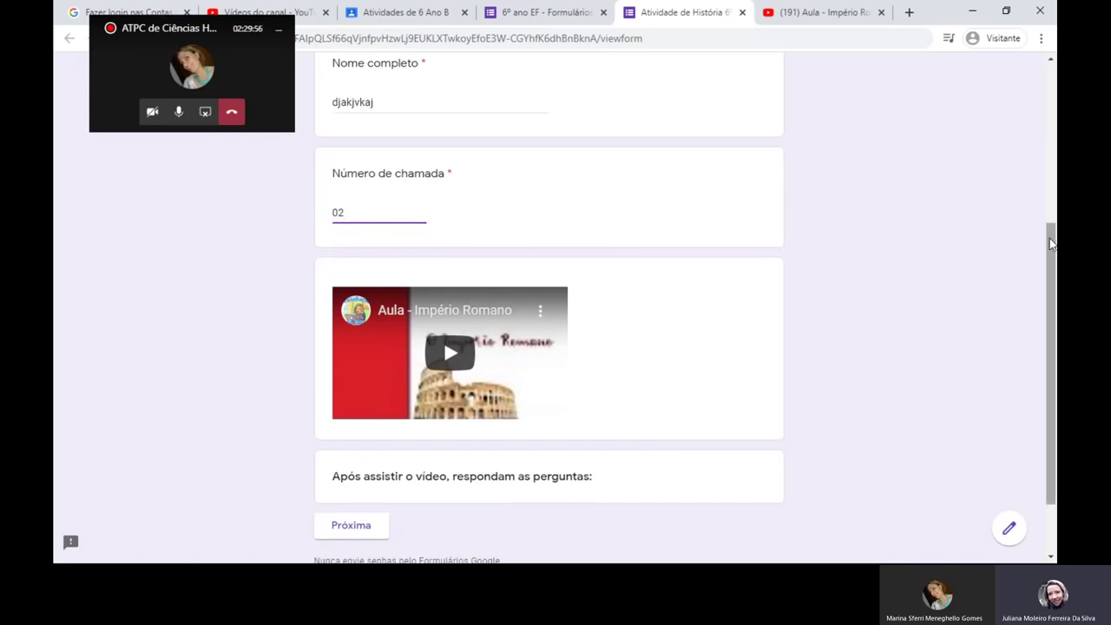
left_click_drag(1050, 244, 1050, 289)
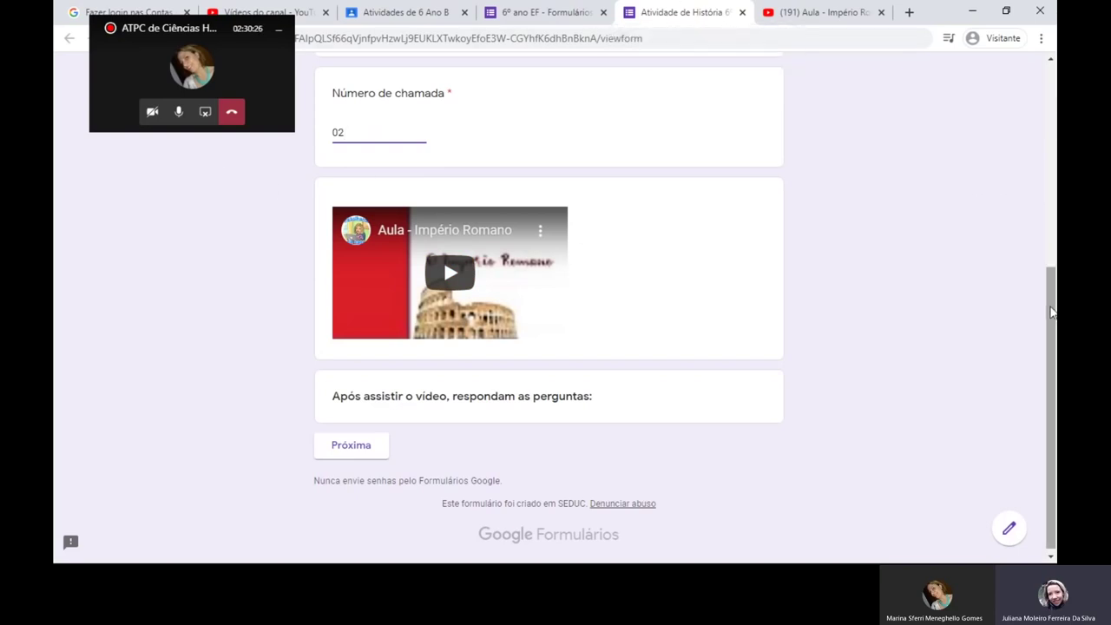
left_click_drag(1050, 312, 1050, 315)
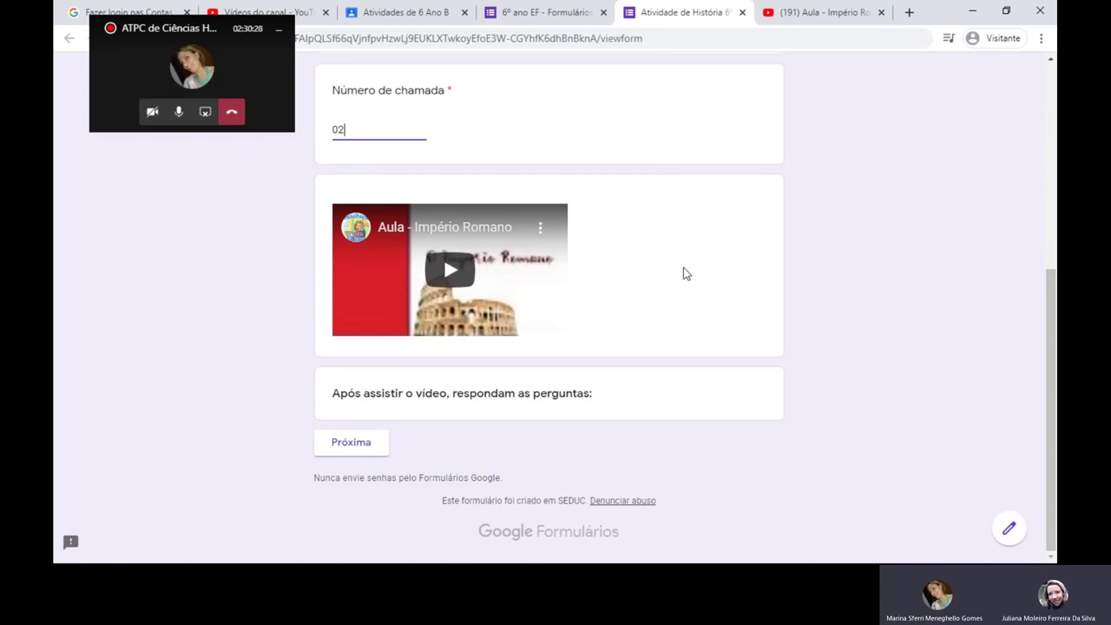
left_click(352, 444)
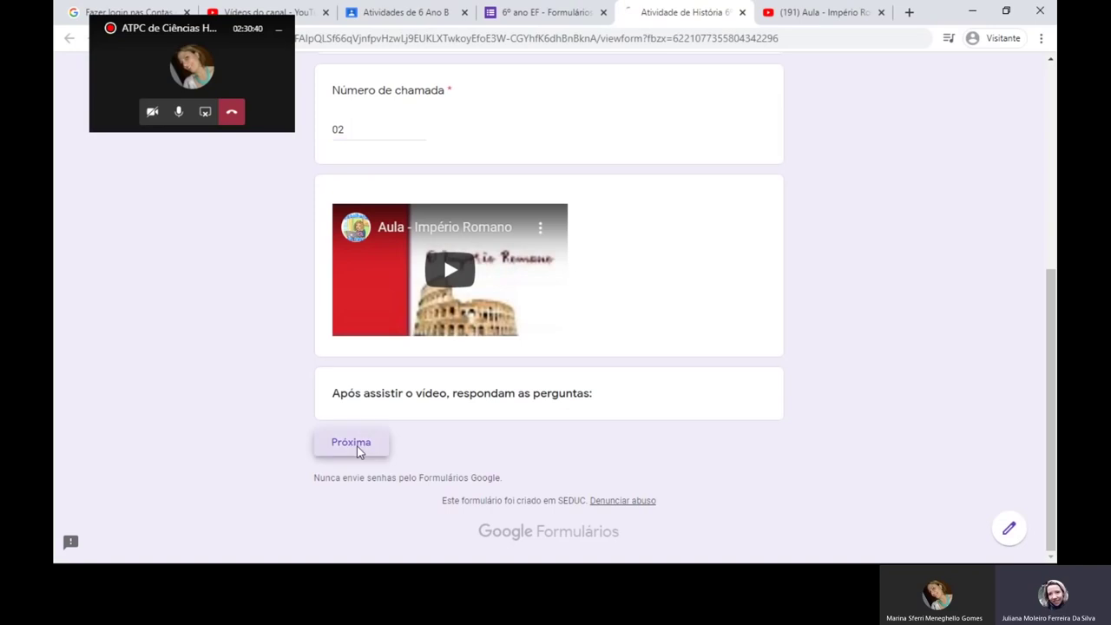
Close the form preview and the YouTube video, returning to the form editor
left_click(741, 13)
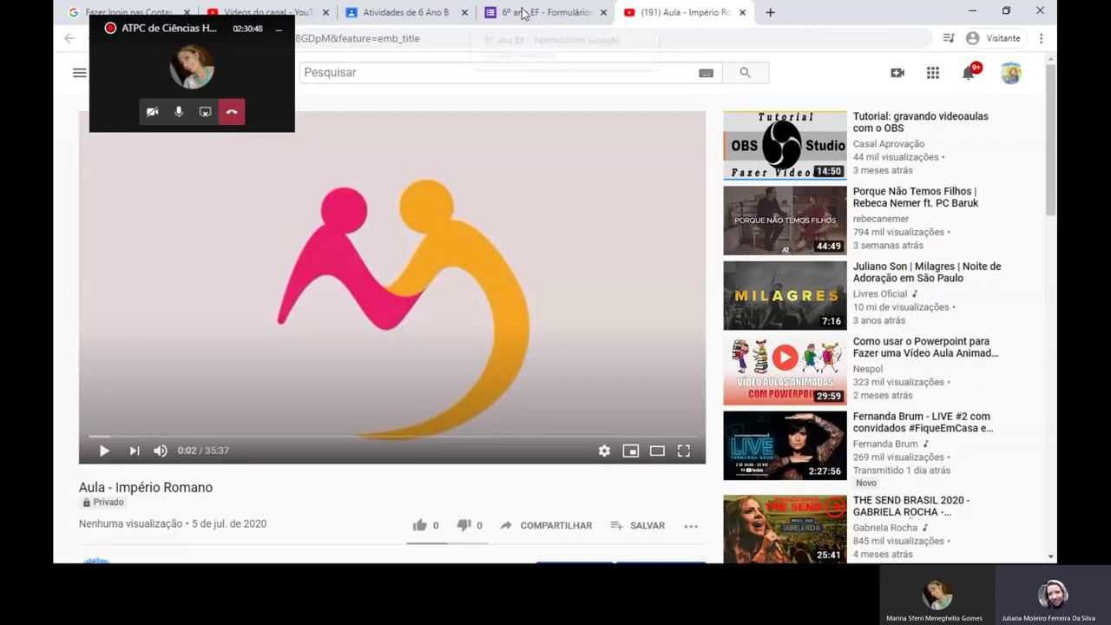
left_click(523, 13)
left_click(742, 13)
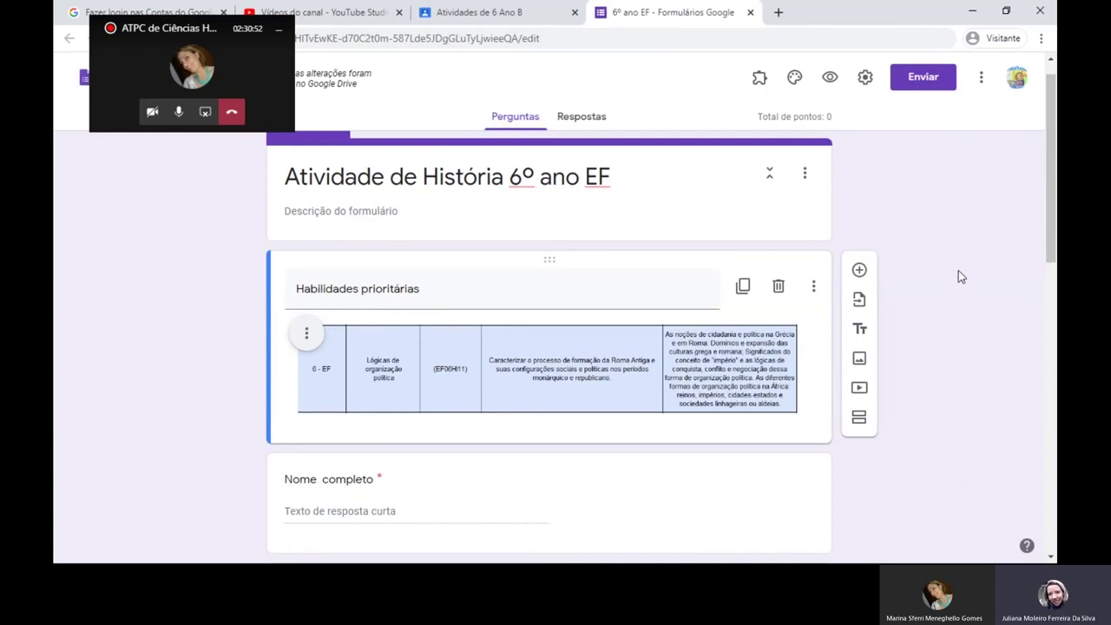
Select the blank question under "Questões" for editing, and copy question 1's wording without its number from the Word document "Atividade pronta formulário"
left_click_drag(1050, 162, 1050, 451)
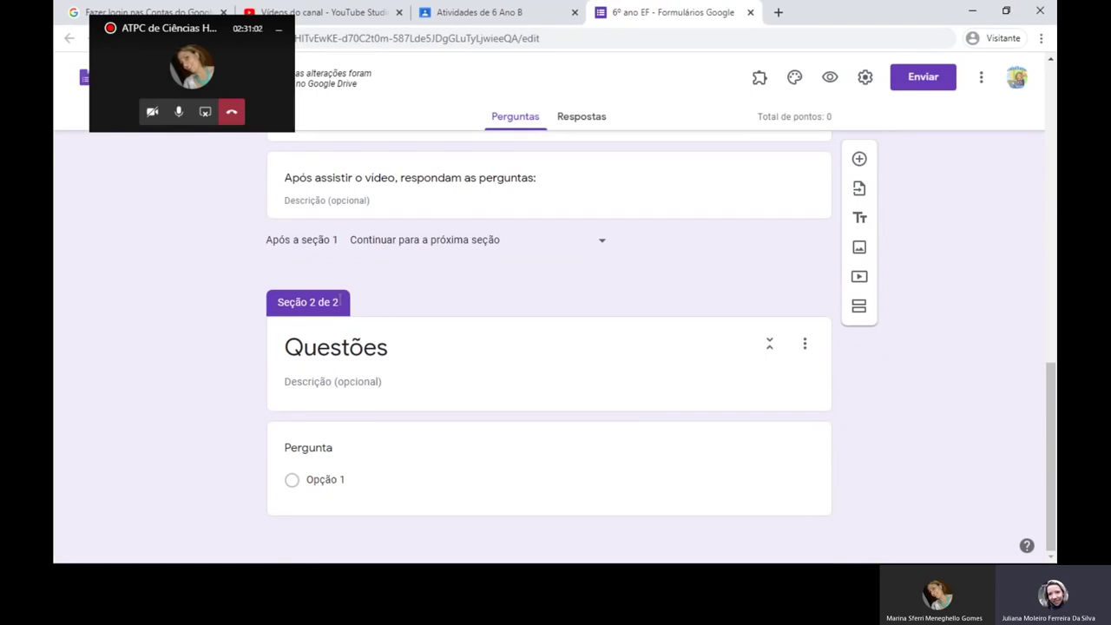
left_click(328, 451)
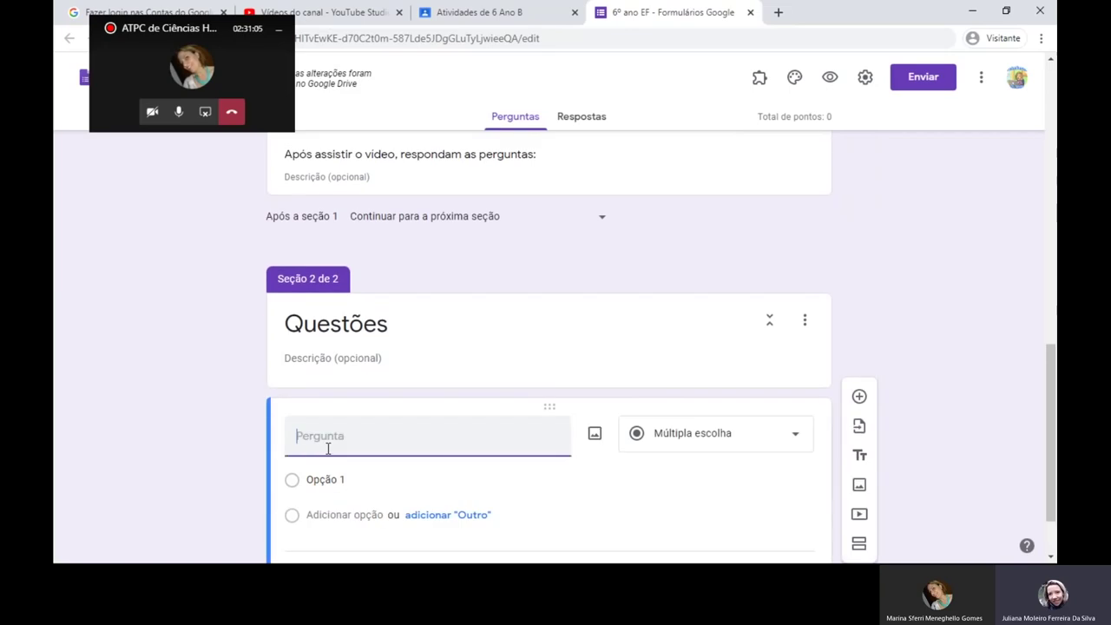
left_click(972, 12)
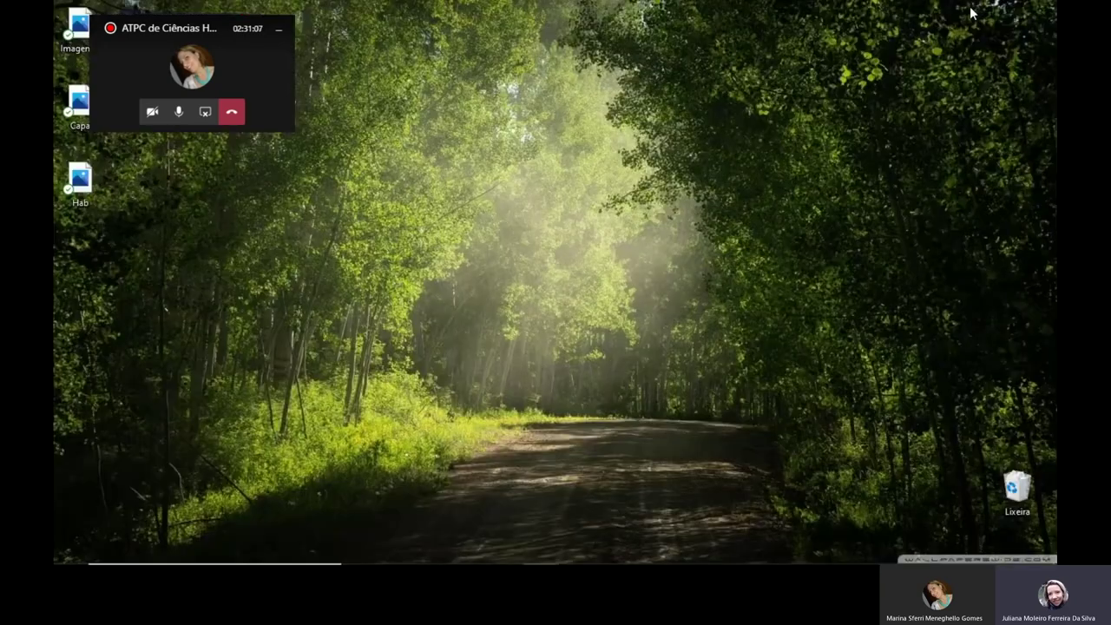
left_click(617, 552)
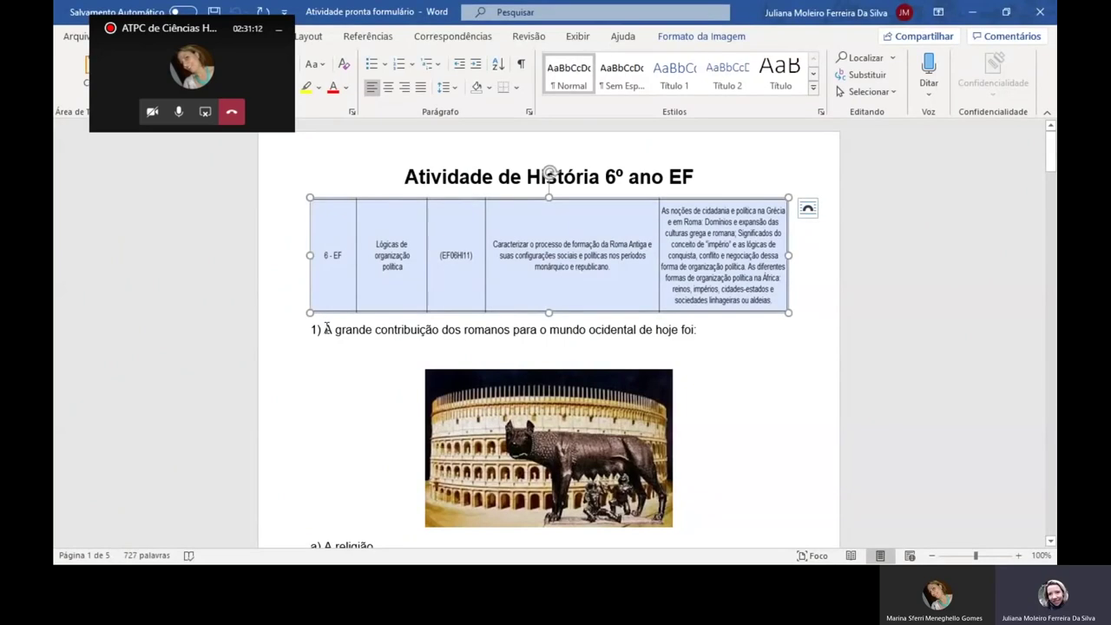
left_click_drag(327, 329, 701, 332)
key("ctrl+c")
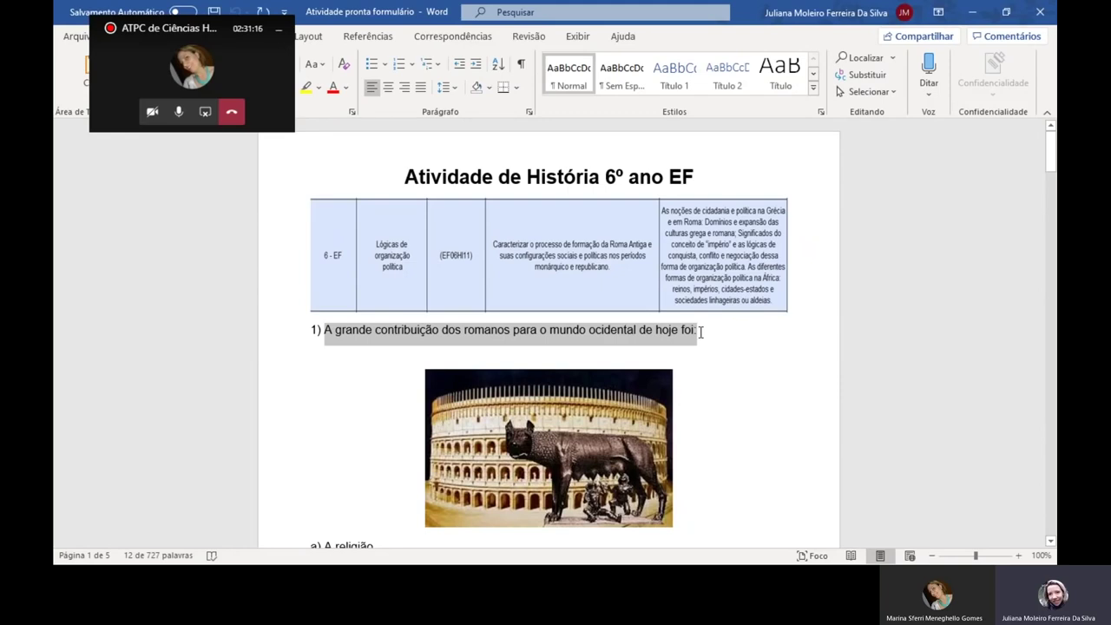
Return to the form in Chrome and paste the copied wording as the blank question's title, prefixed with "1 - "
left_click(969, 21)
mouse_move(646, 553)
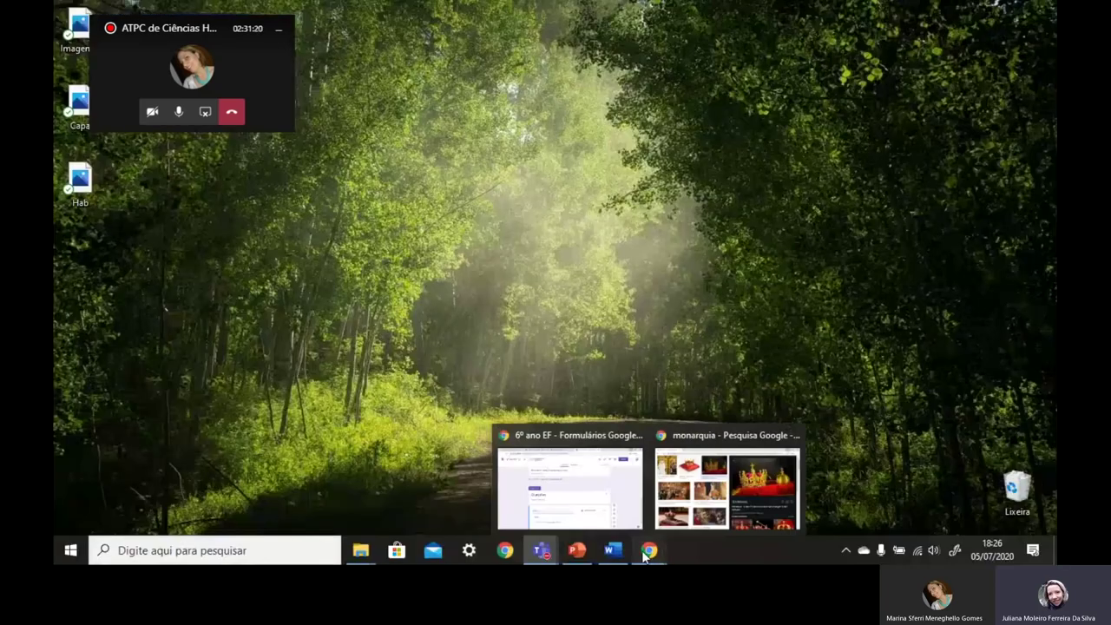
left_click(594, 507)
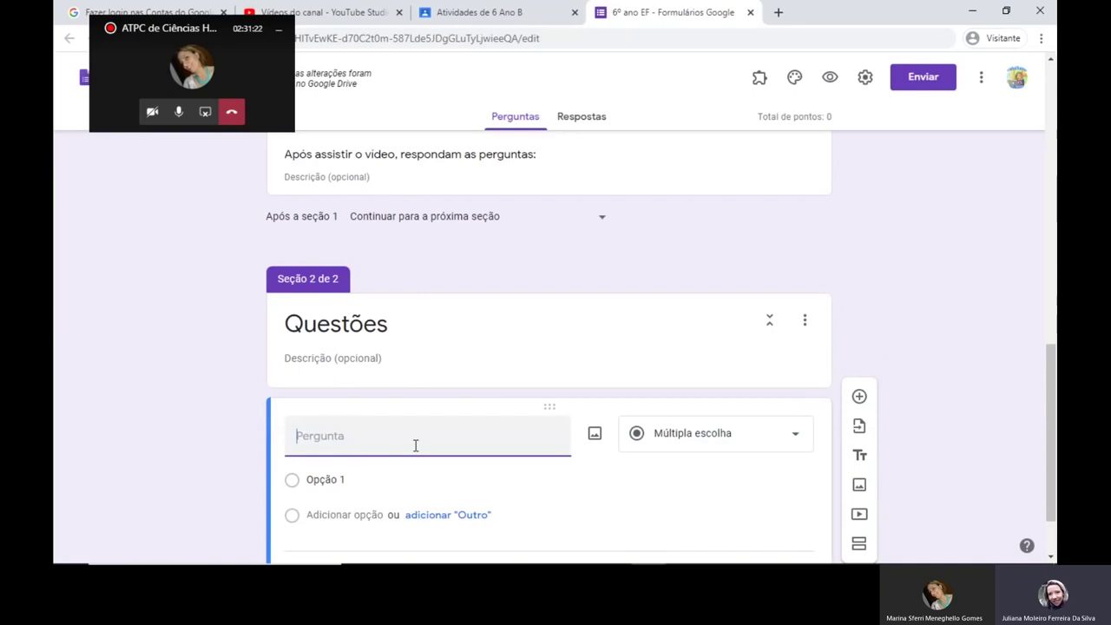
key("ctrl+v")
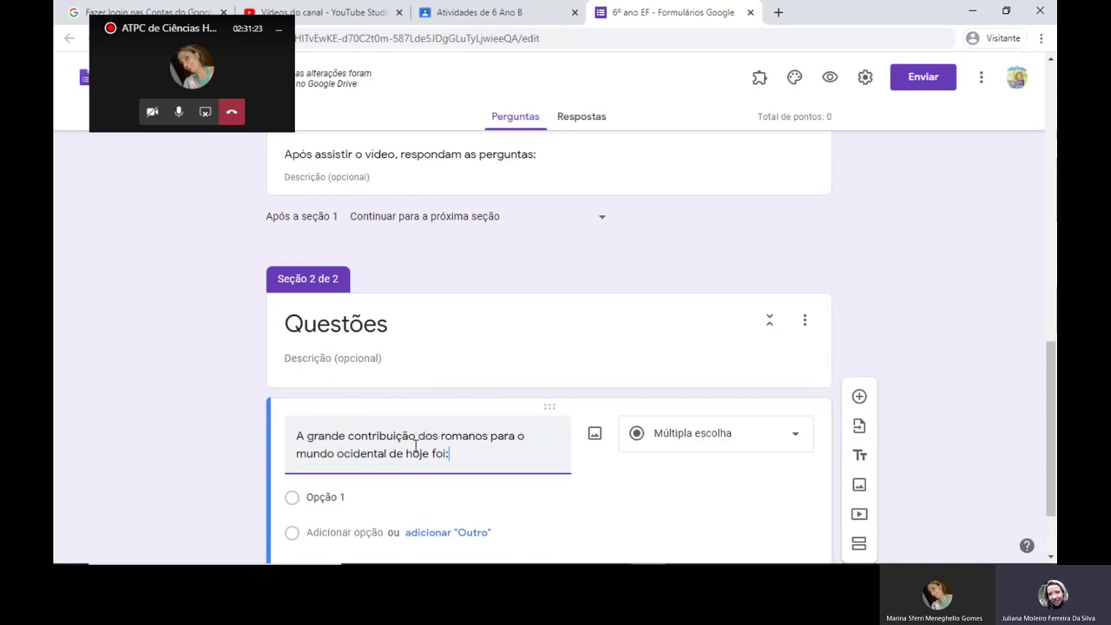
left_click(297, 435)
type("1")
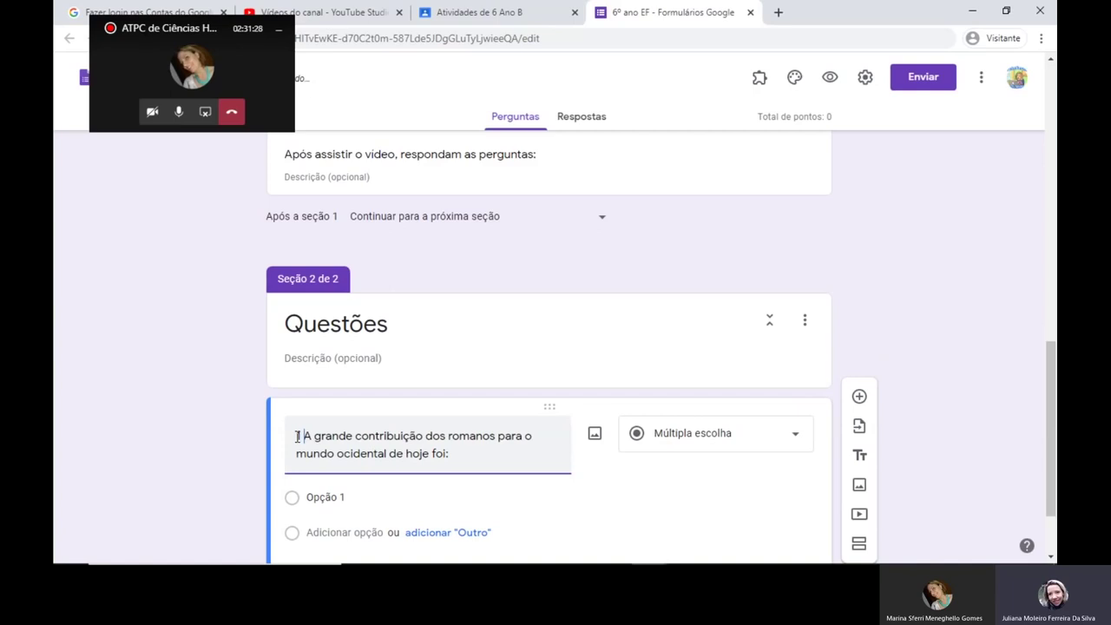
type(" -")
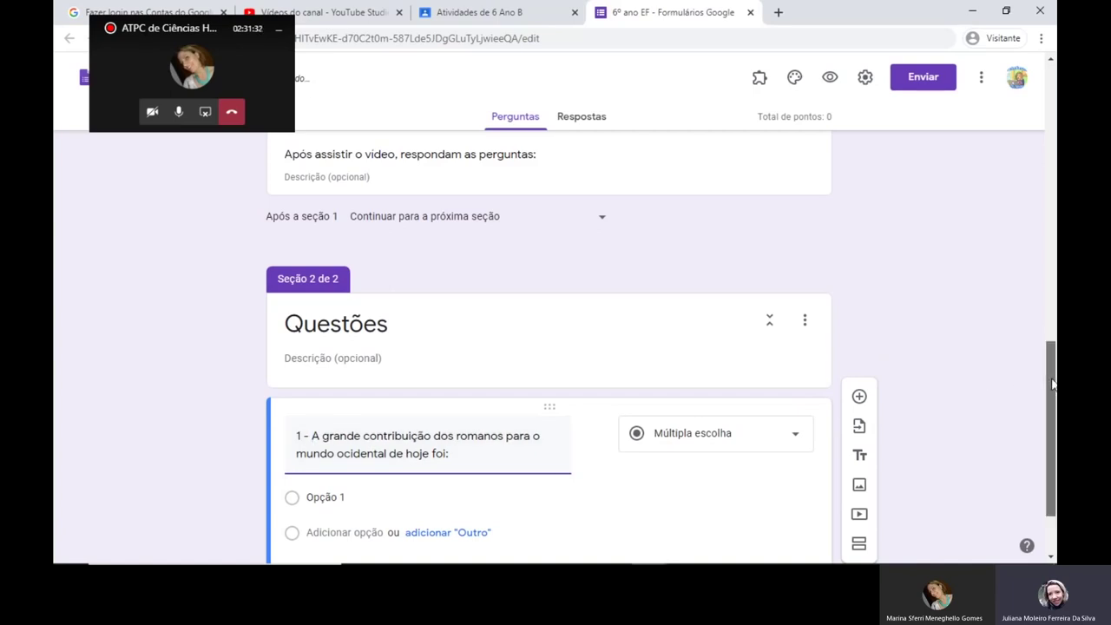
Switch to the Word document "Atividade pronta formulário" and copy question 1's four answer options, a) through d)
scroll(1052, 383, "down", 2)
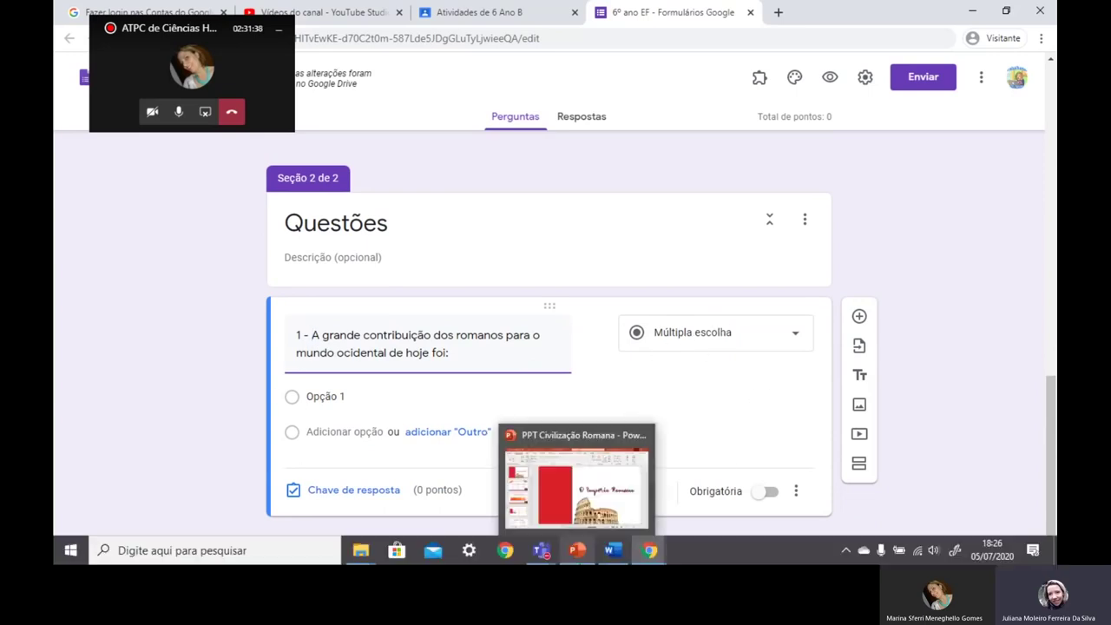
left_click(623, 555)
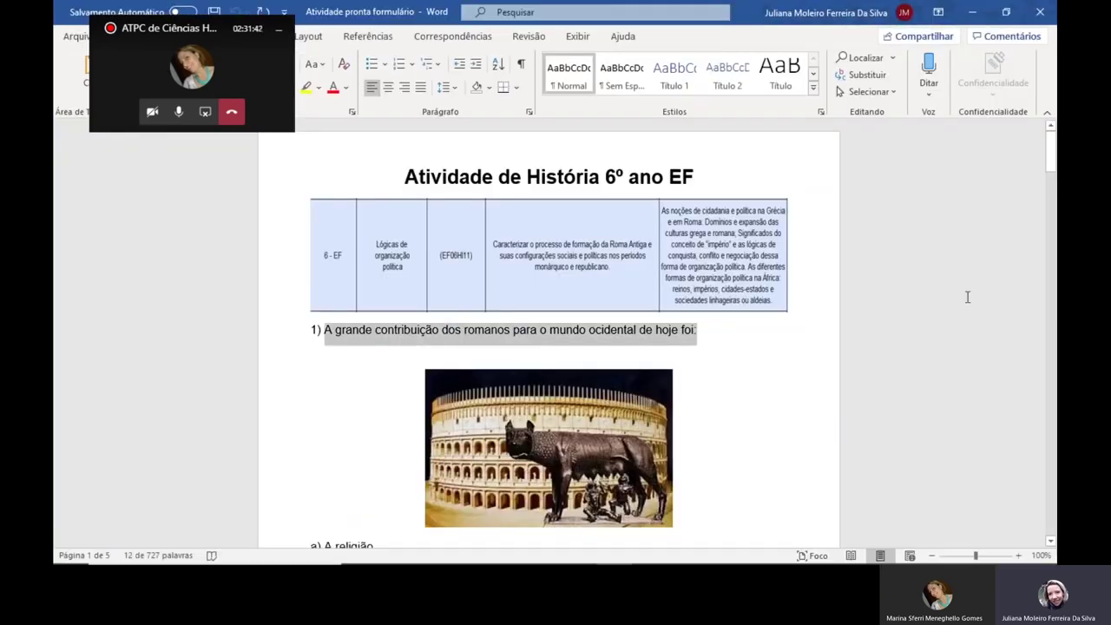
mouse_move(1052, 165)
left_mouse_down()
mouse_move(1052, 189)
mouse_move(1053, 179)
left_mouse_up()
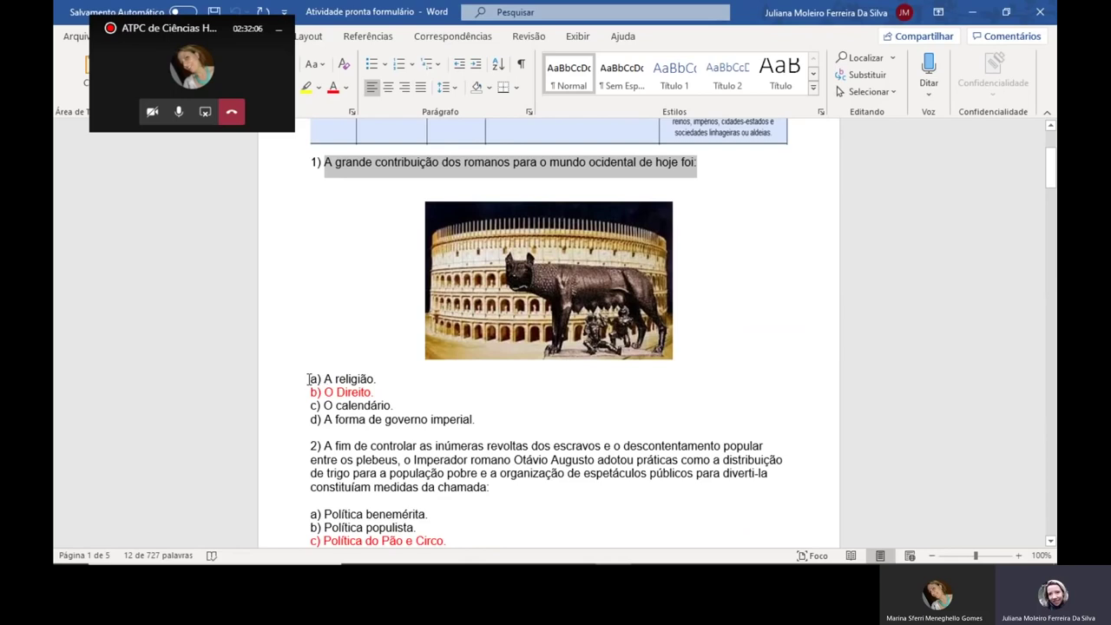
left_click_drag(309, 379, 482, 425)
key("ctrl+c")
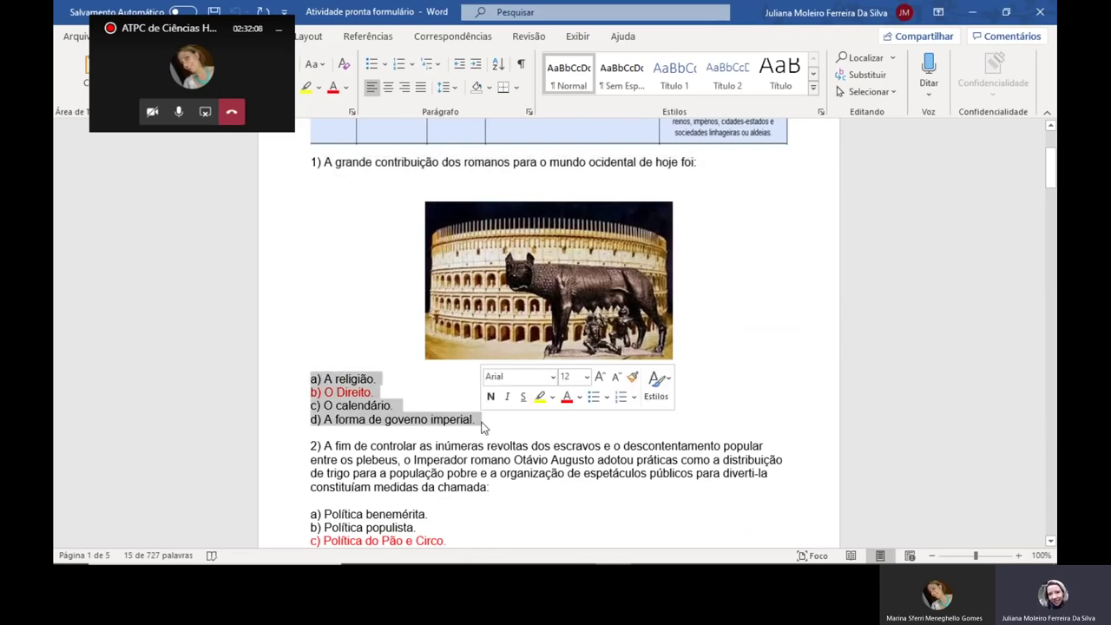
Return to the form in Chrome and paste the copied alternatives over question 1's placeholder option
left_click(974, 14)
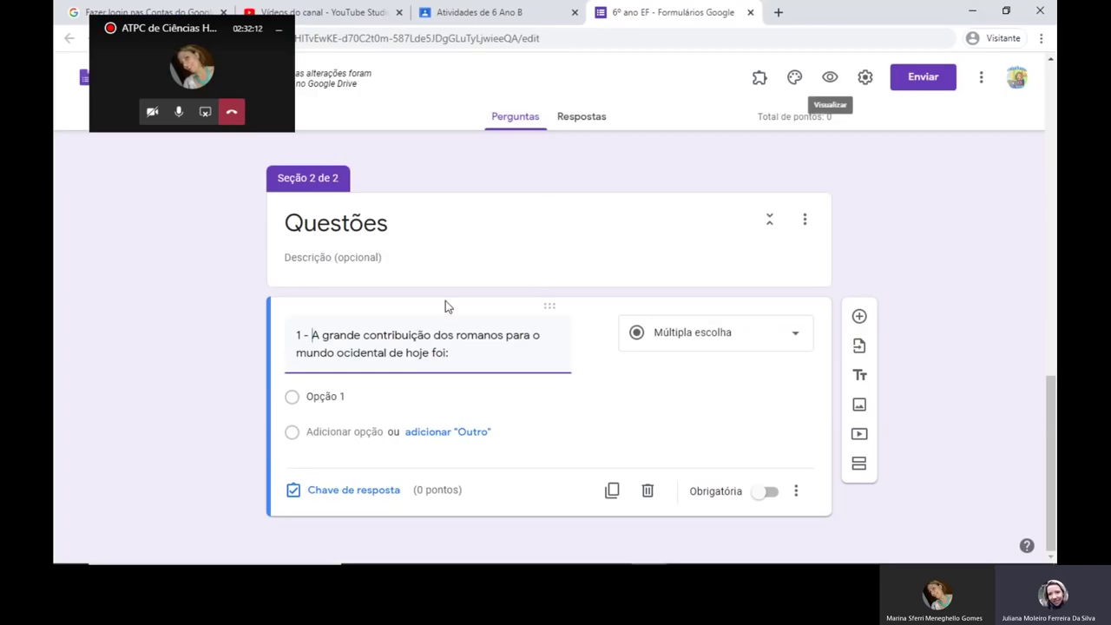
left_click(308, 397)
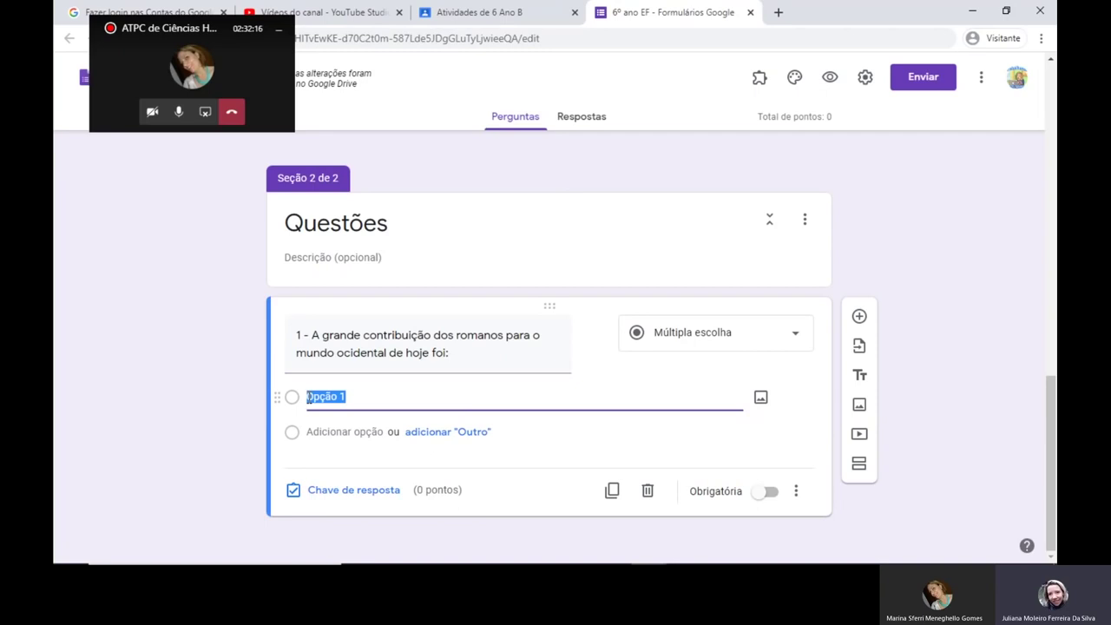
key("ctrl+v")
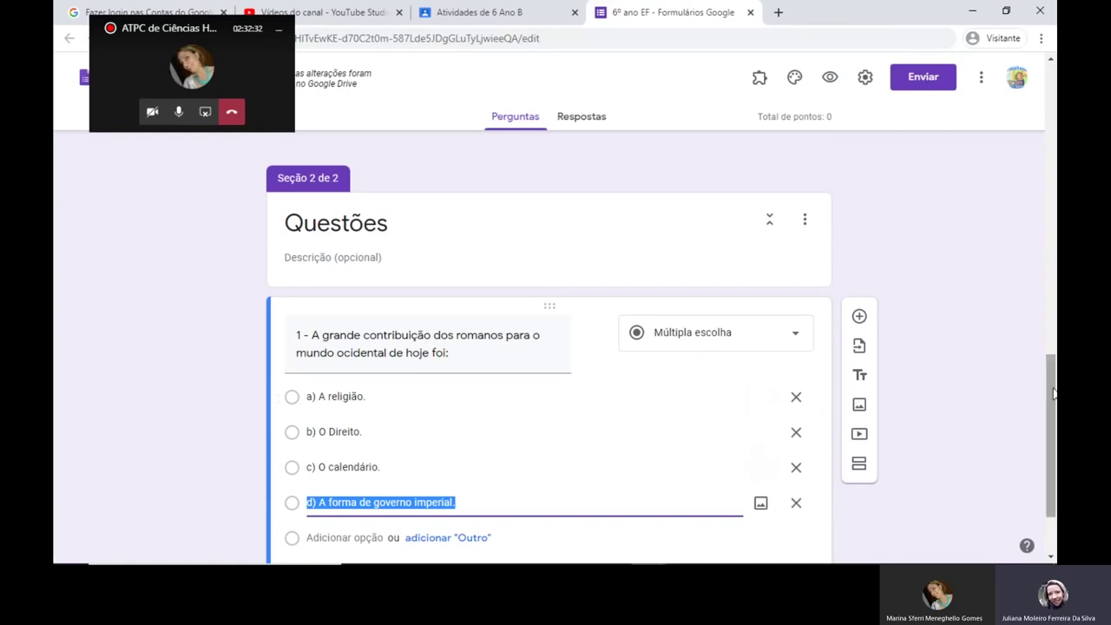
Check question 1's correct answer in Word, then set the form's answer key to "b) O Direito." worth 1 point
left_click_drag(1053, 393, 1053, 426)
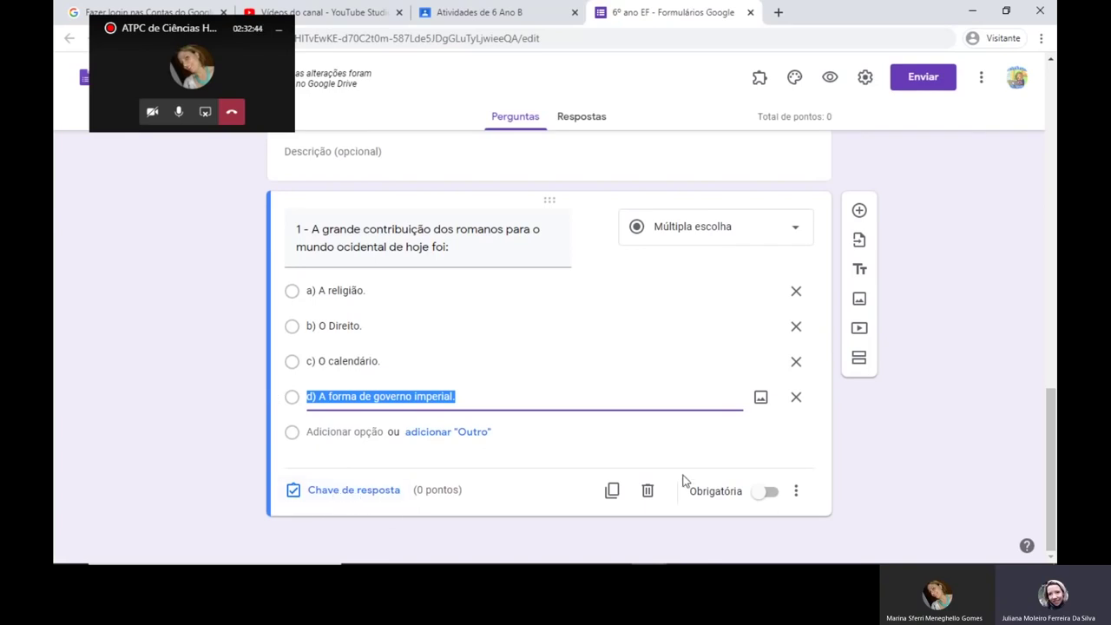
left_click(615, 549)
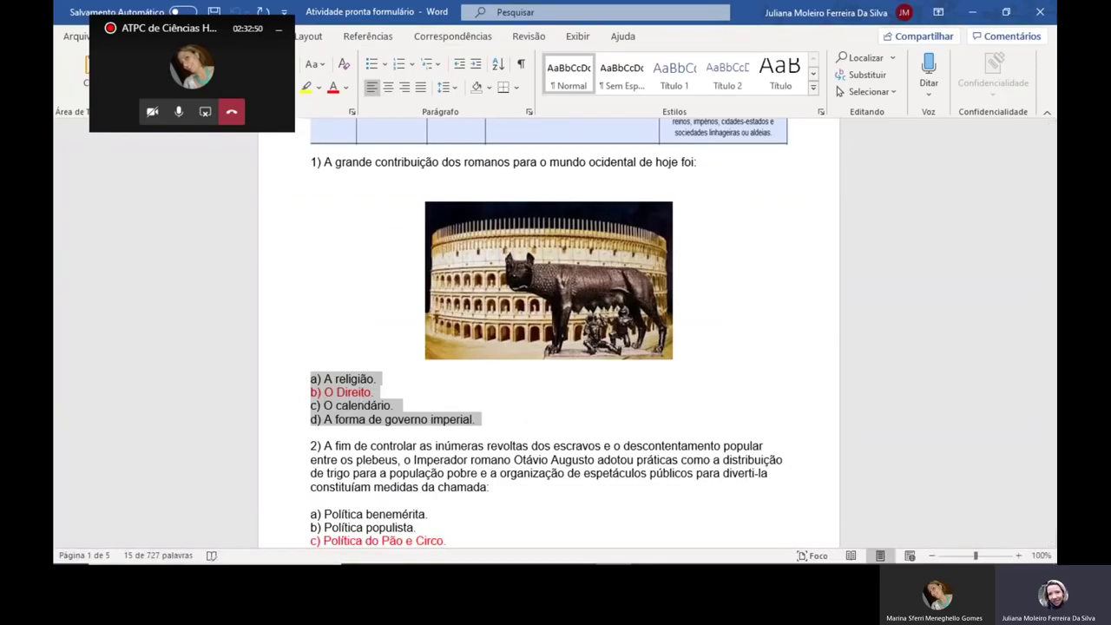
mouse_move(649, 556)
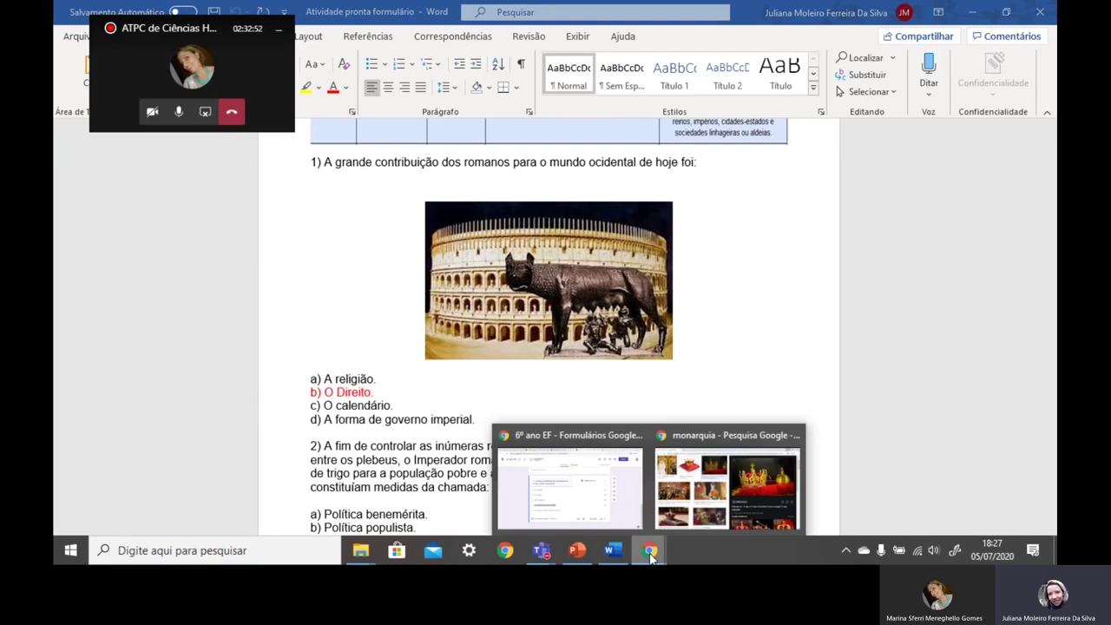
left_click(575, 490)
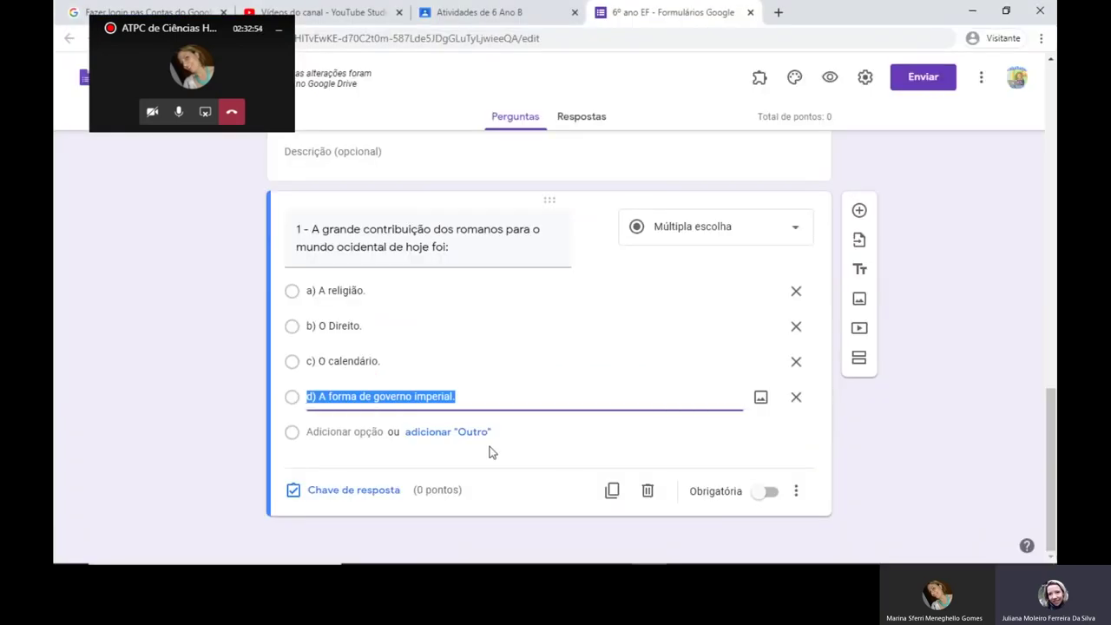
left_click(328, 490)
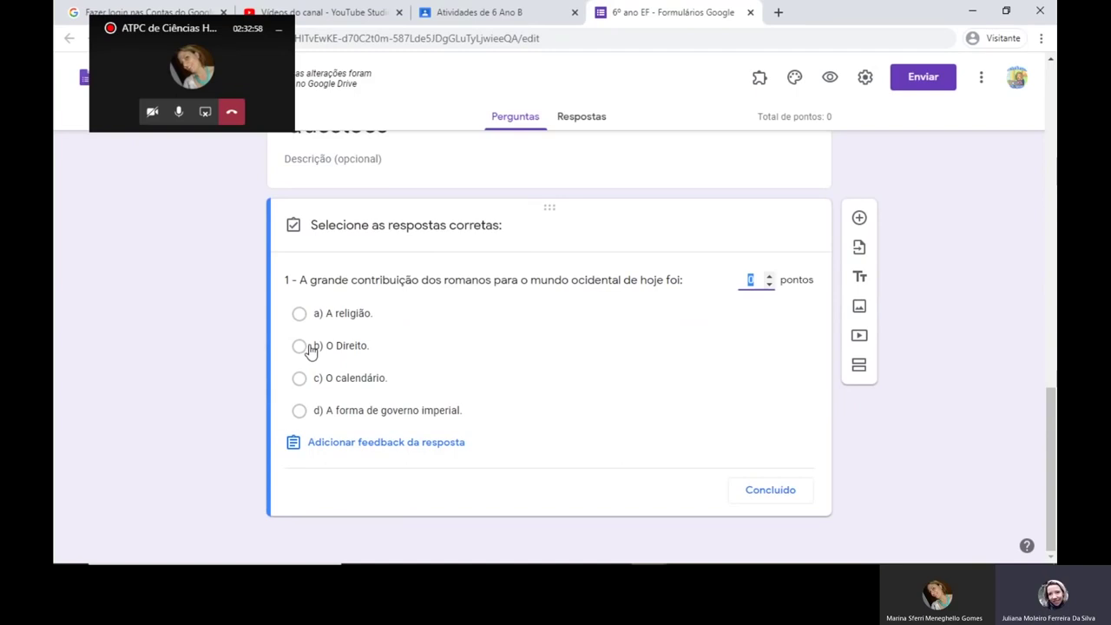
left_click(300, 346)
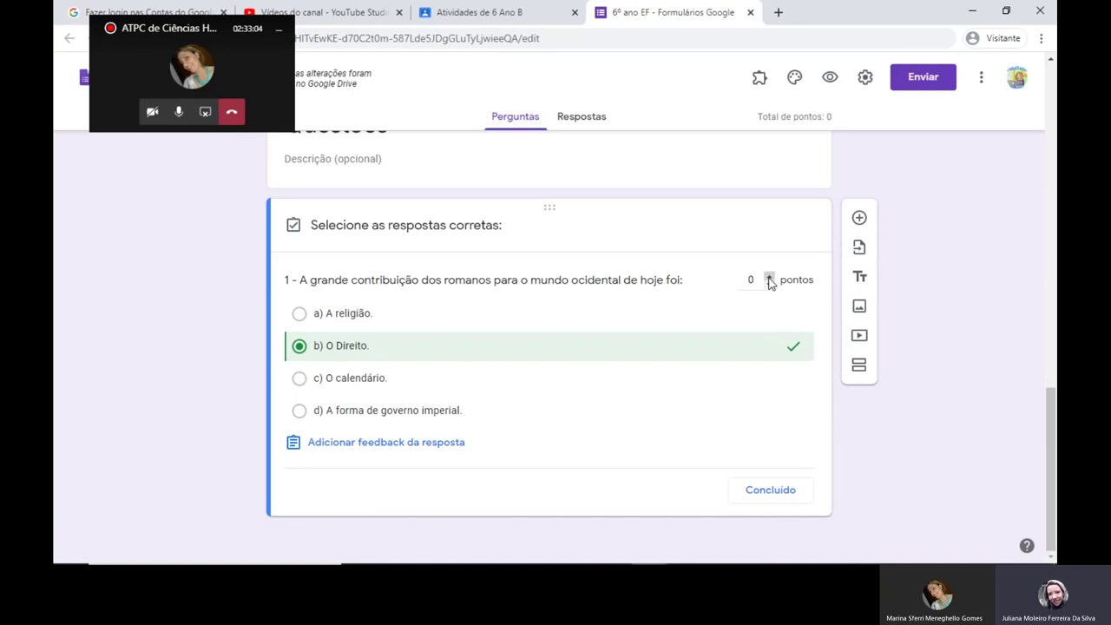
left_click(768, 277)
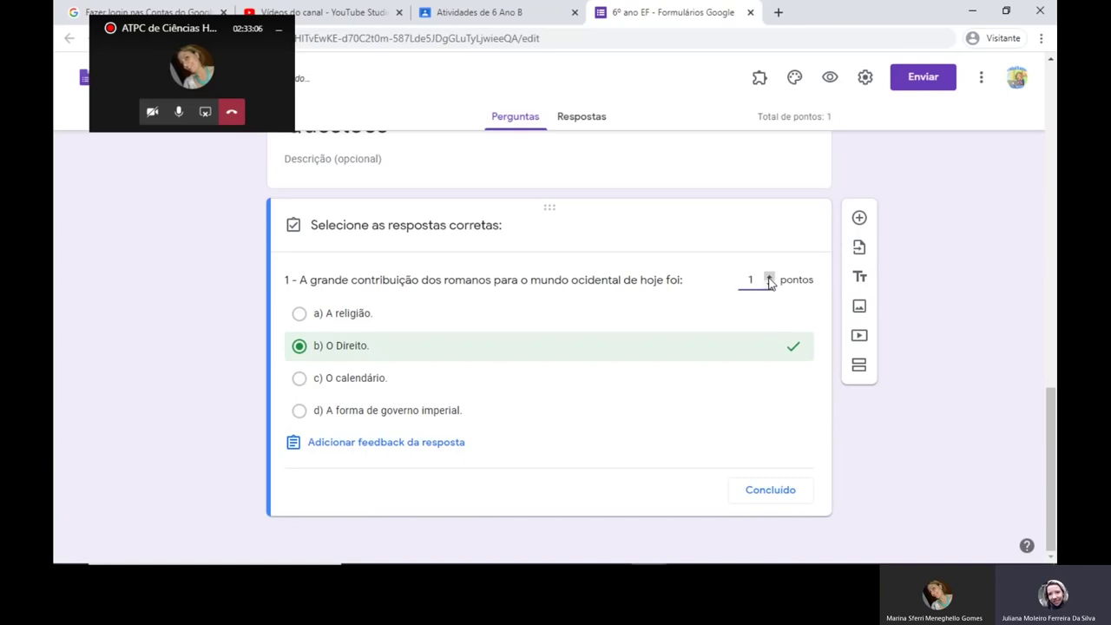
Add the feedback "Parabéns" for correct answers to question 1 and save it
left_click(347, 444)
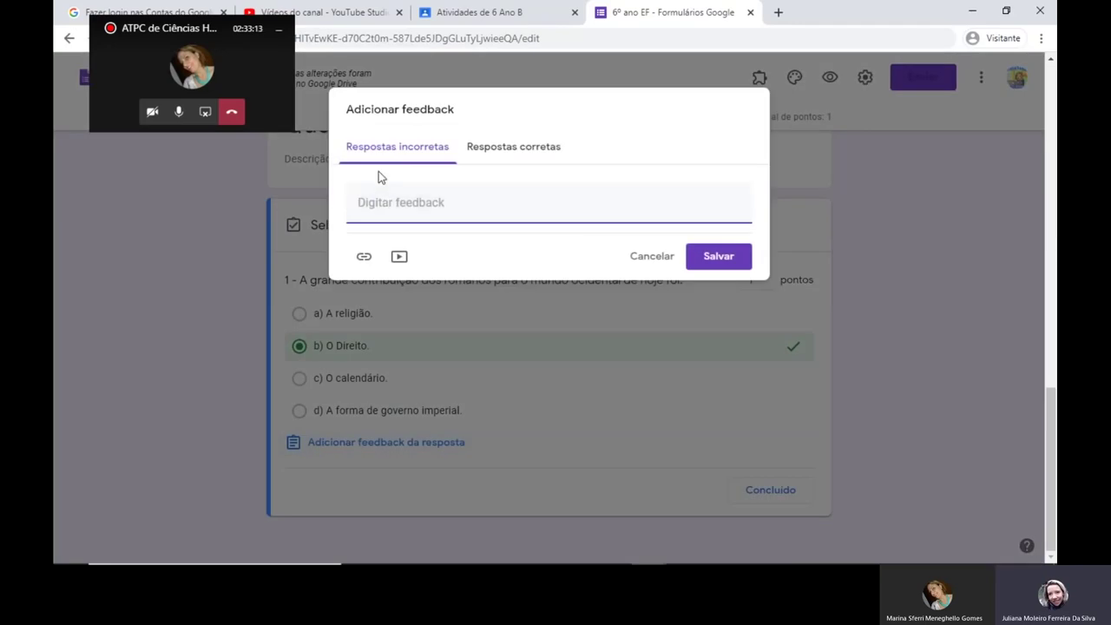
left_click(500, 152)
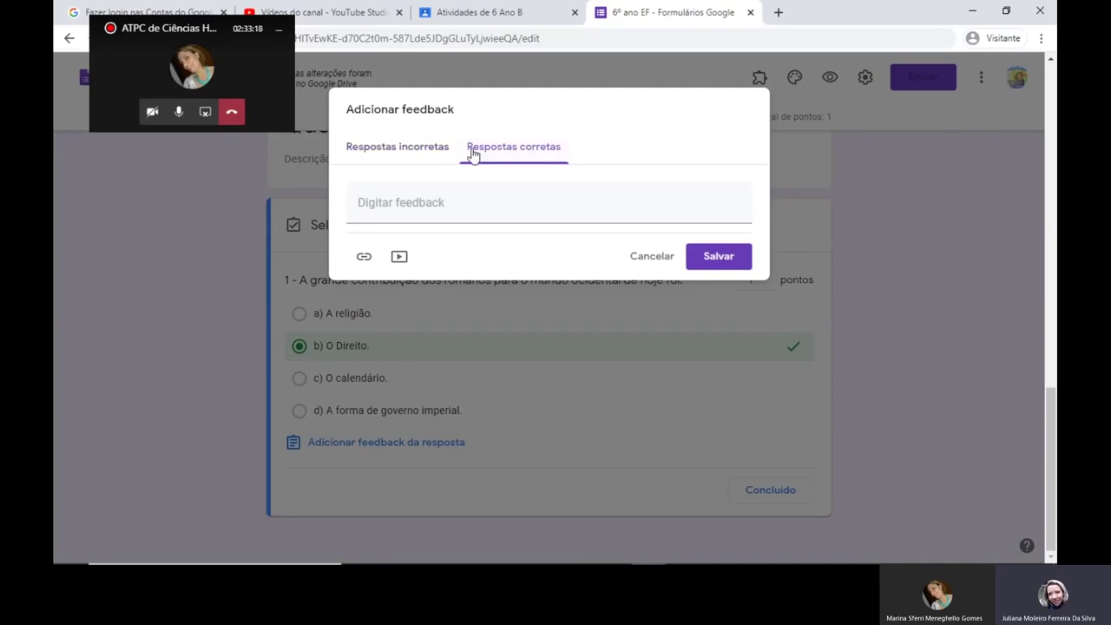
left_click(427, 217)
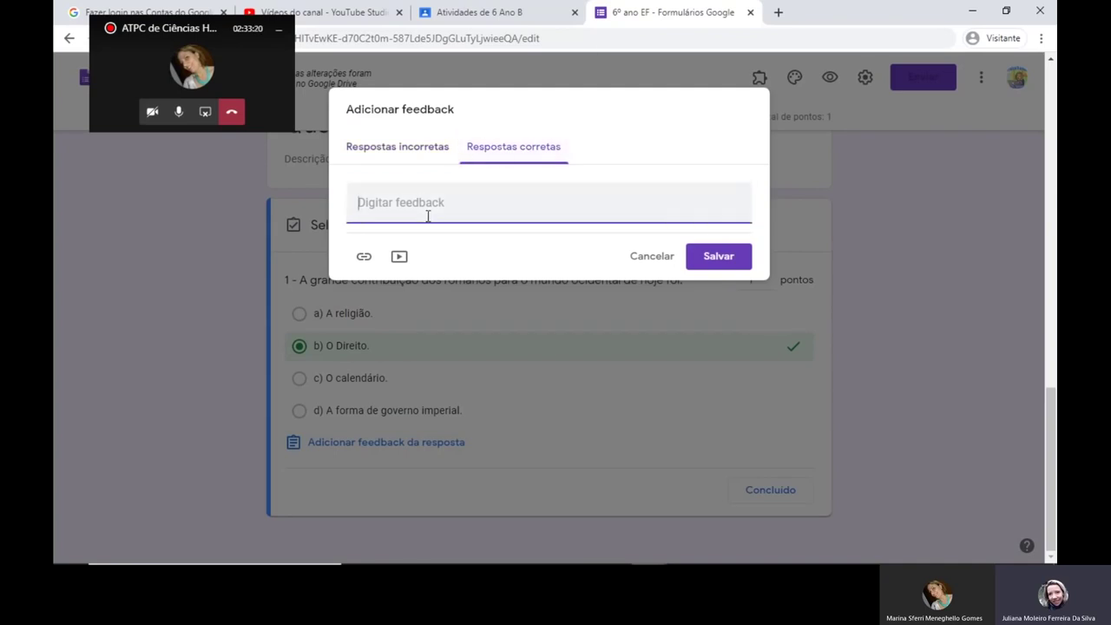
type("Parabéns")
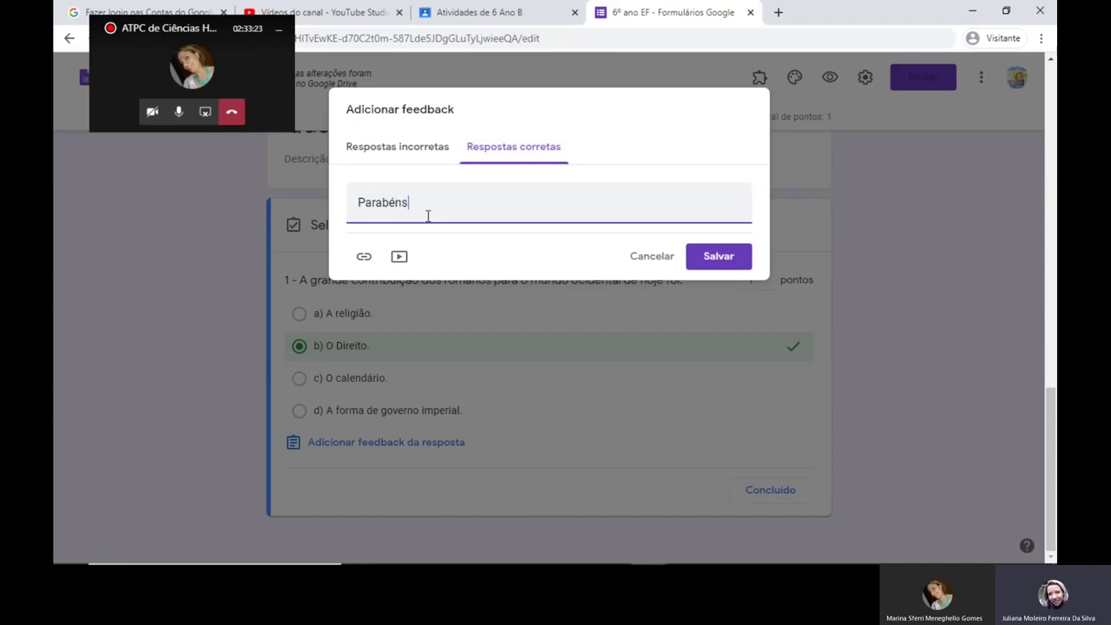
left_click(722, 262)
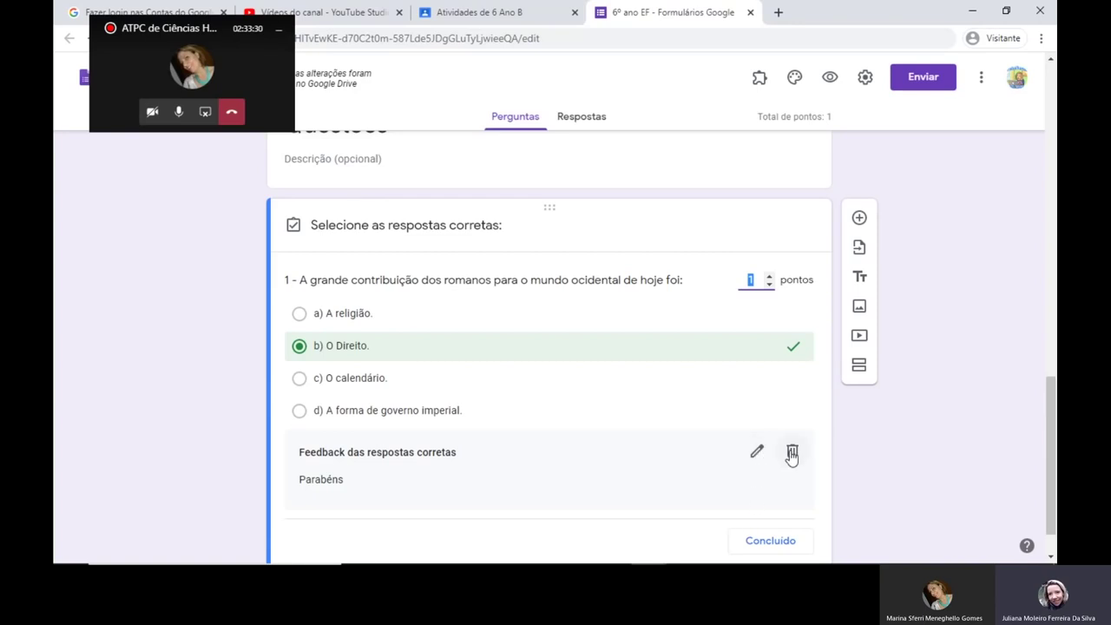
Add the feedback "Assista o video aos 23min" for incorrect answers to question 1 and save it
left_click(757, 451)
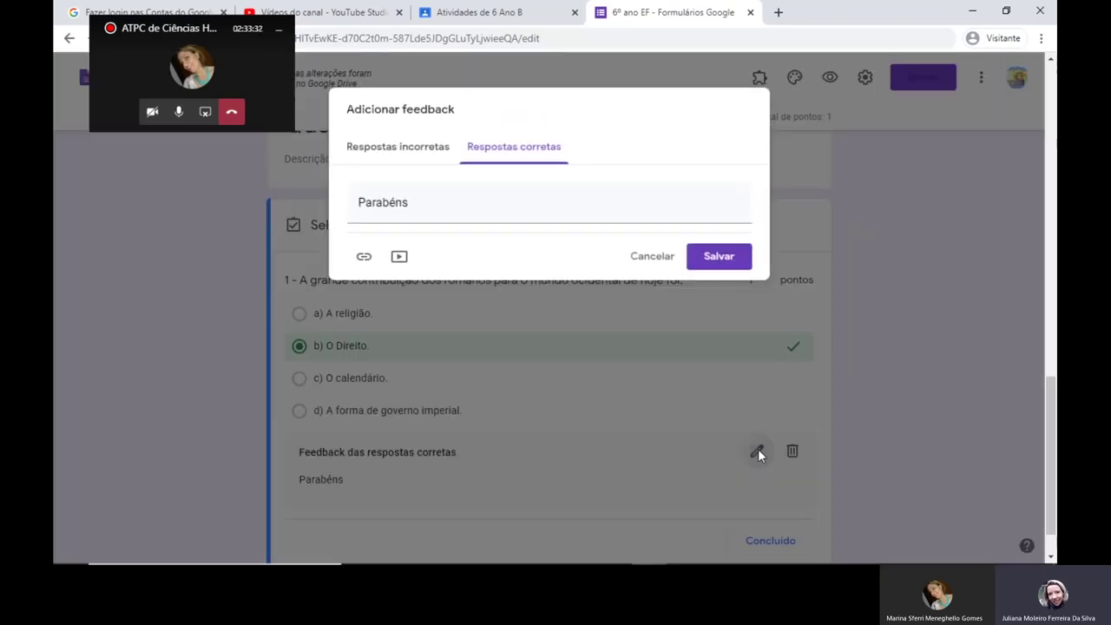
left_click(408, 154)
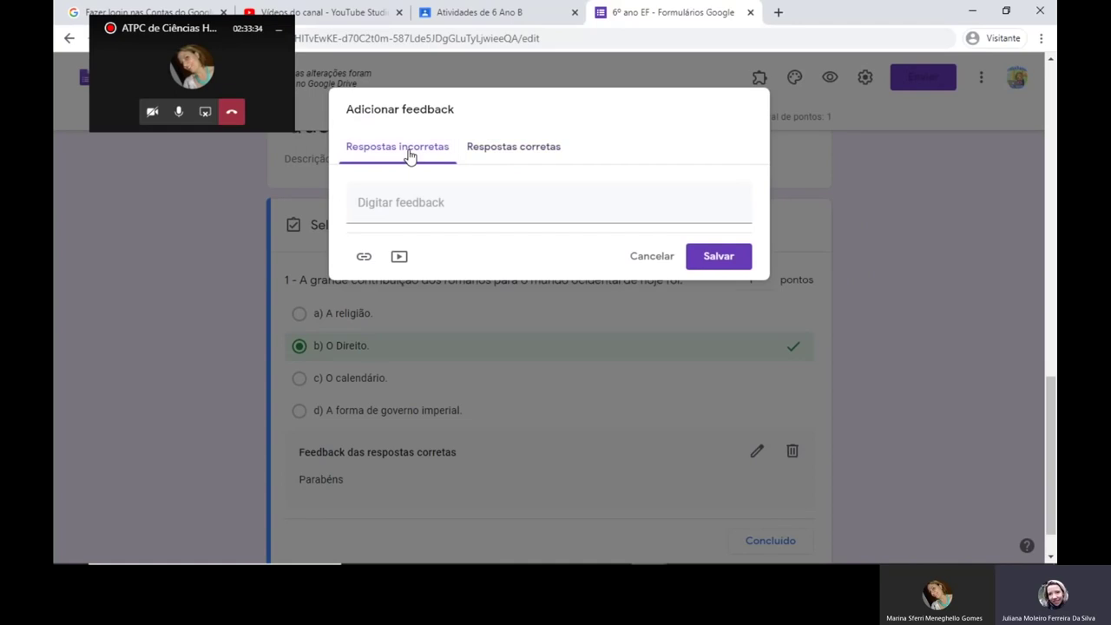
left_click(381, 212)
type("As")
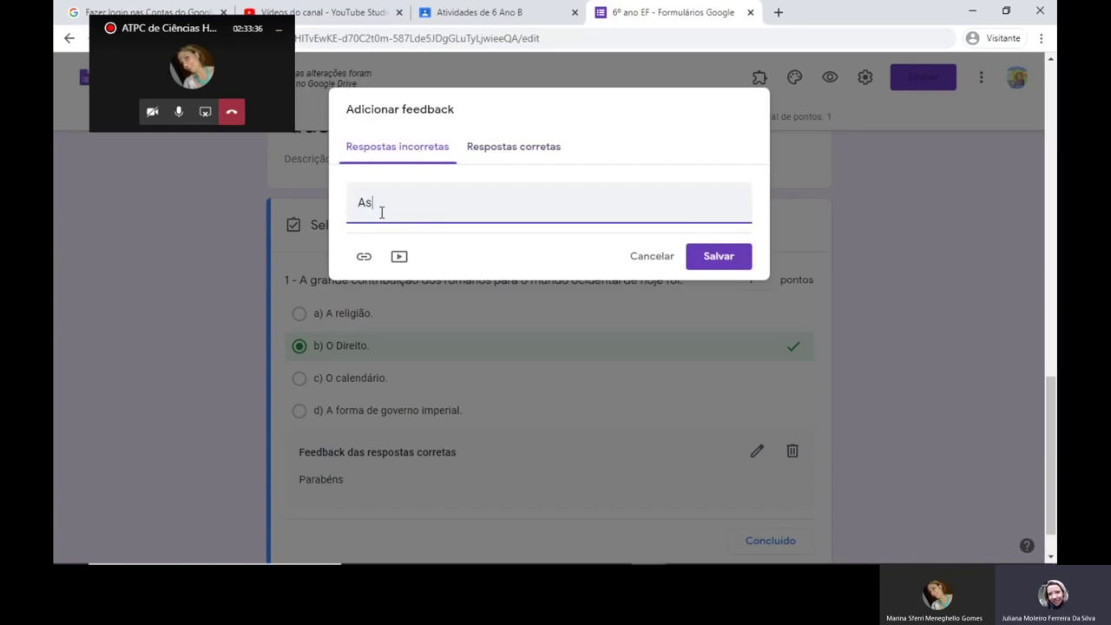
type("sist")
type("a o video no")
type("aos ")
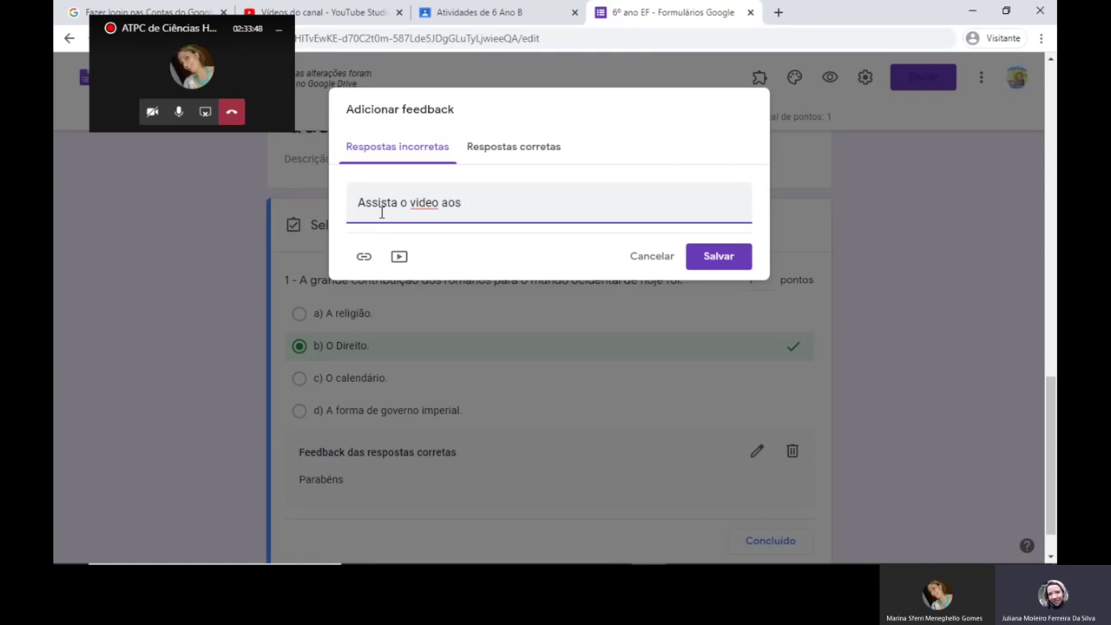
type("23min")
left_click(705, 258)
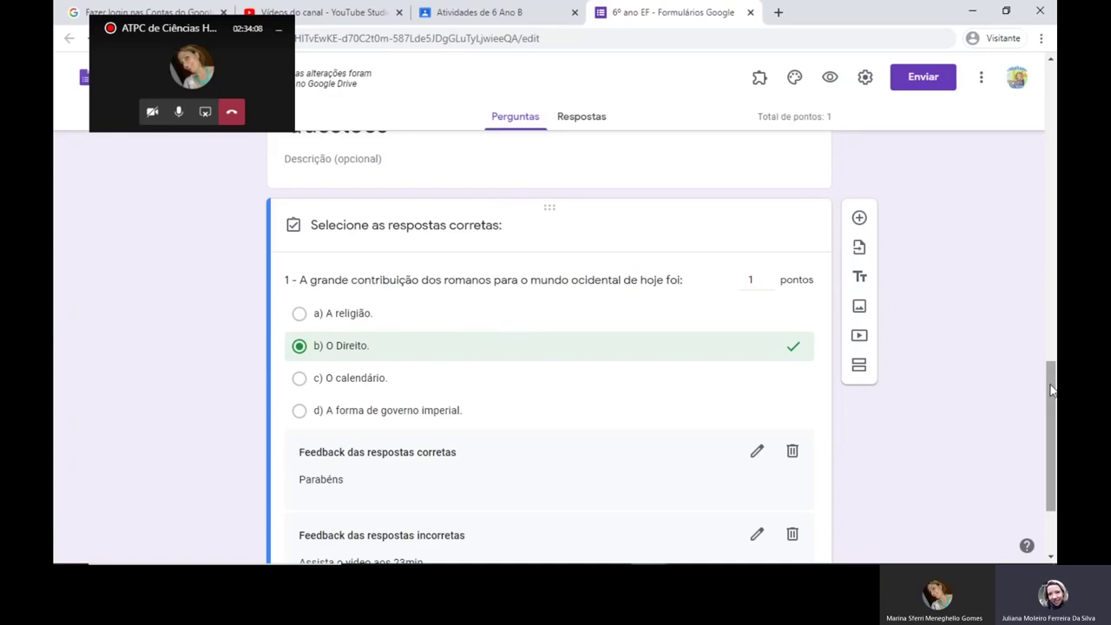
Add a new question below question 1, and copy question 2's wording including its number from the Word document
left_click_drag(1052, 388, 1053, 423)
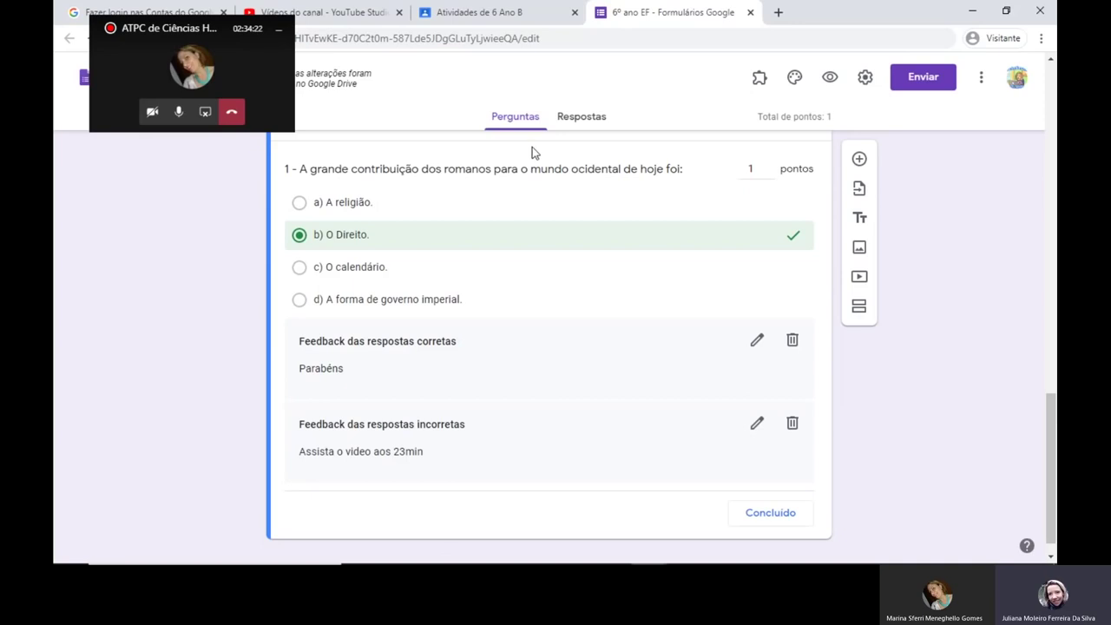
left_click(859, 159)
mouse_move(573, 560)
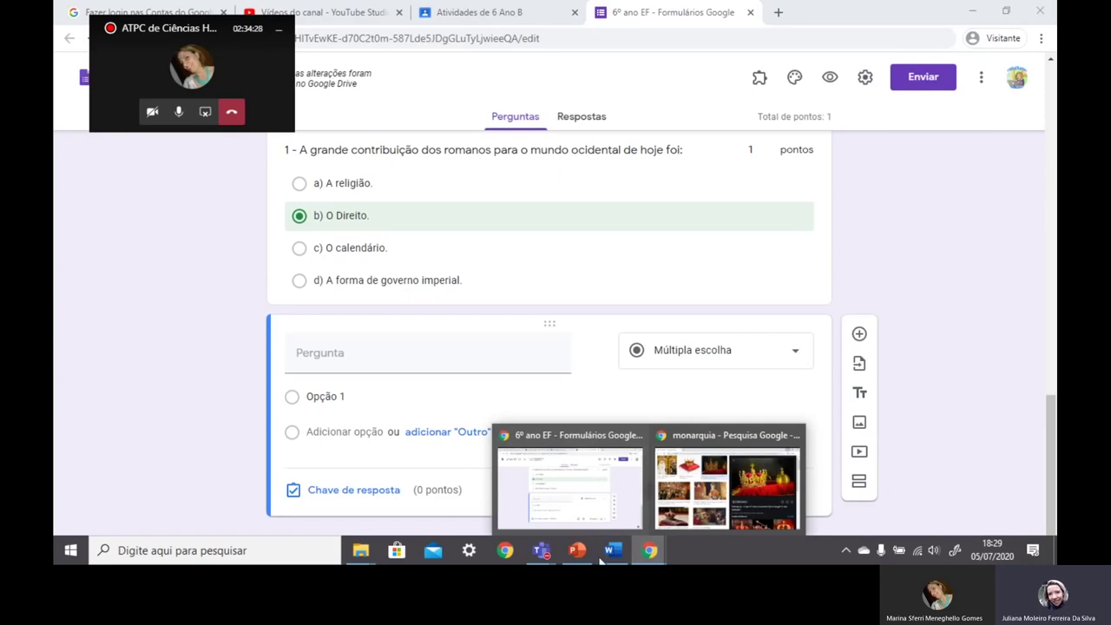
left_click(613, 550)
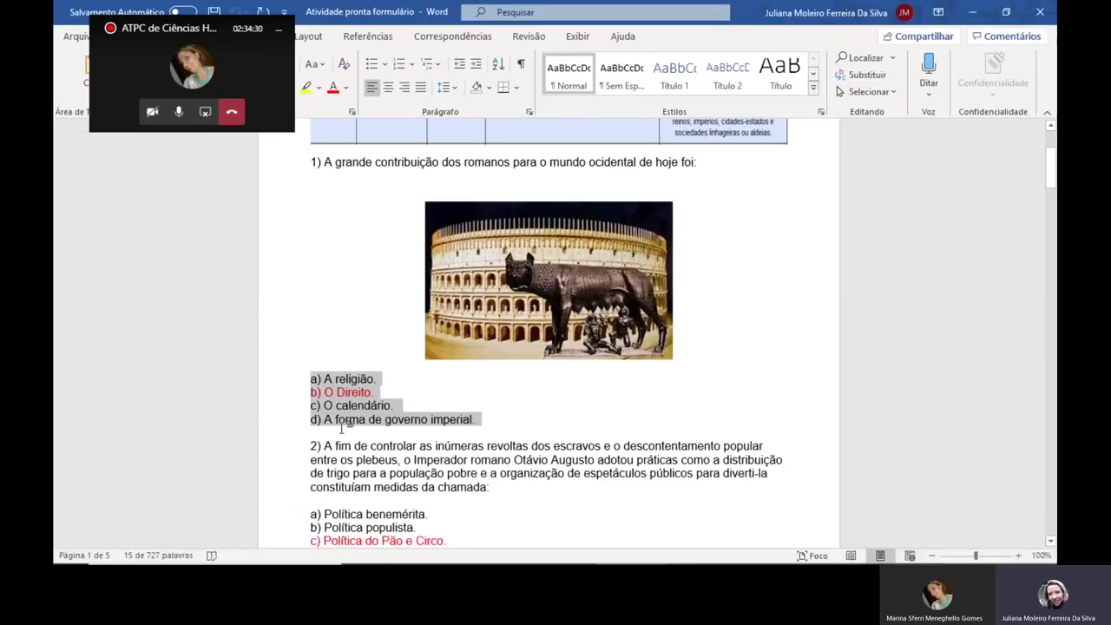
left_click(313, 445)
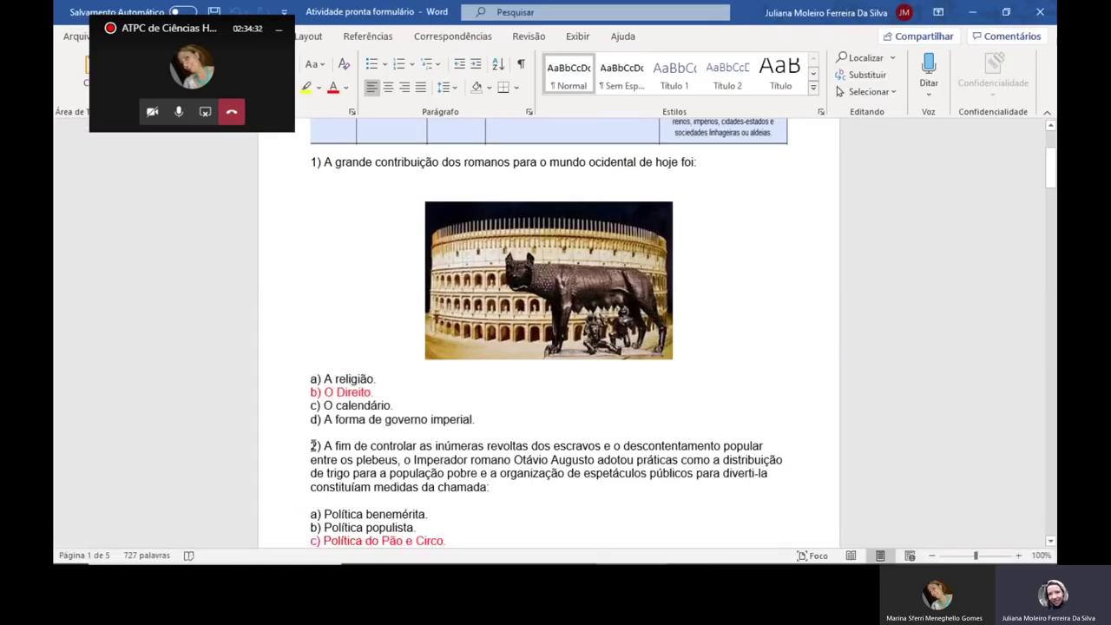
left_click_drag(312, 446, 512, 495)
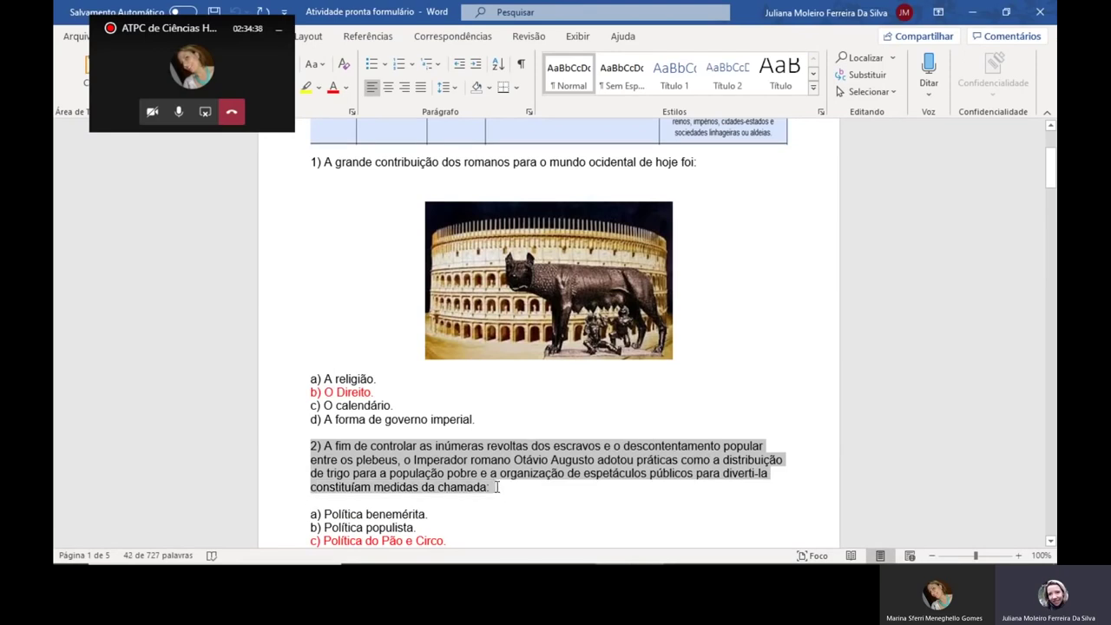
left_click(495, 488)
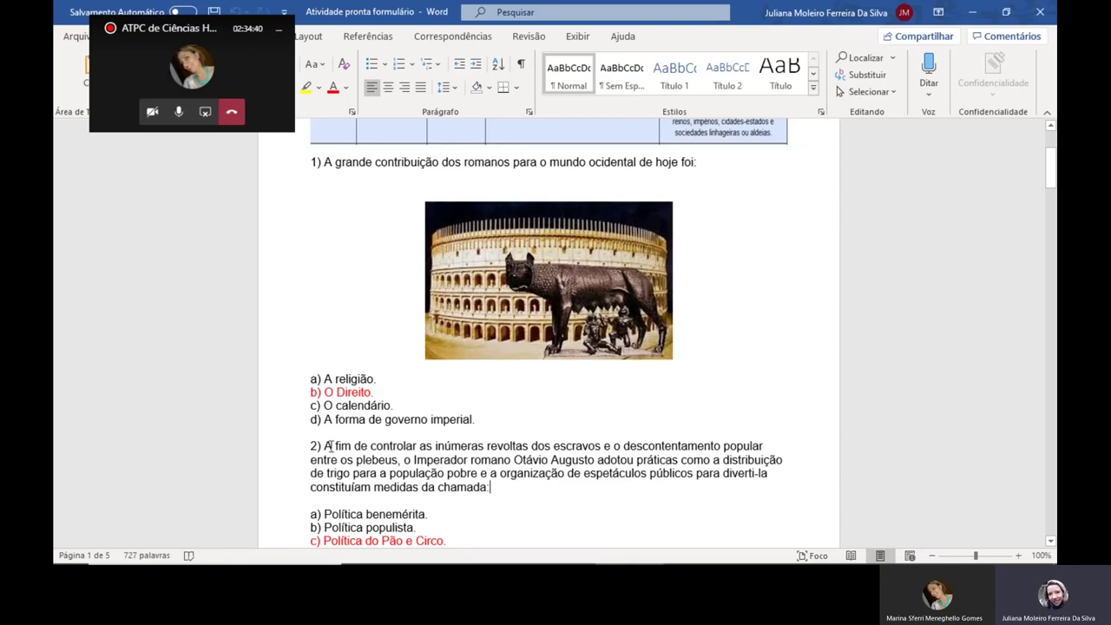
left_click_drag(310, 445, 494, 501)
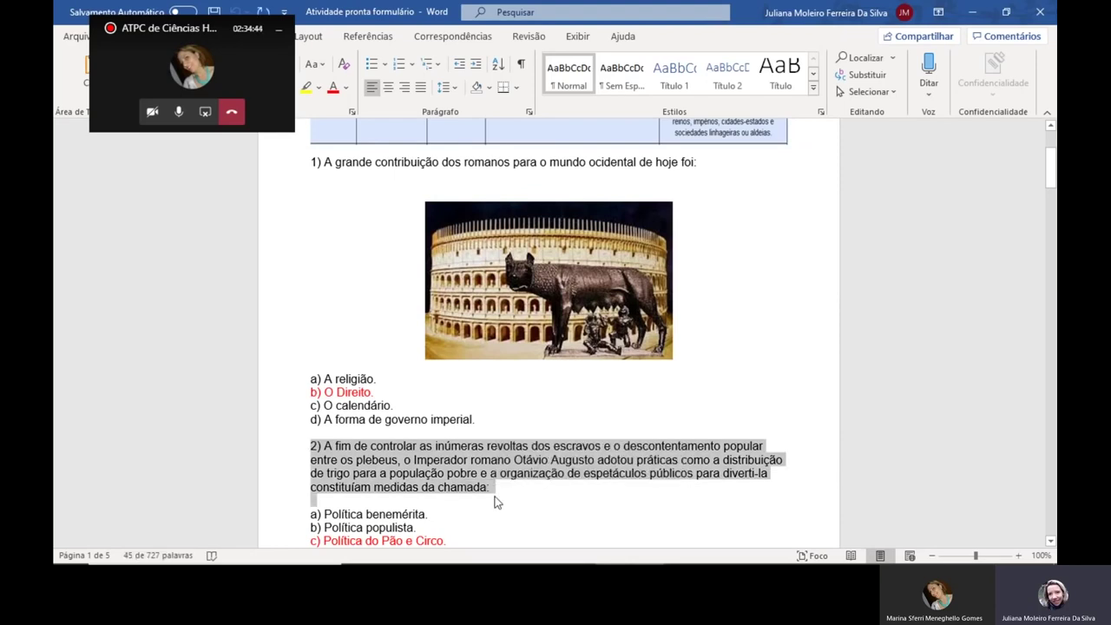
Return to the form, paste the copied wording as the new question's title, and change its type to "Lista suspensa"
left_click(971, 12)
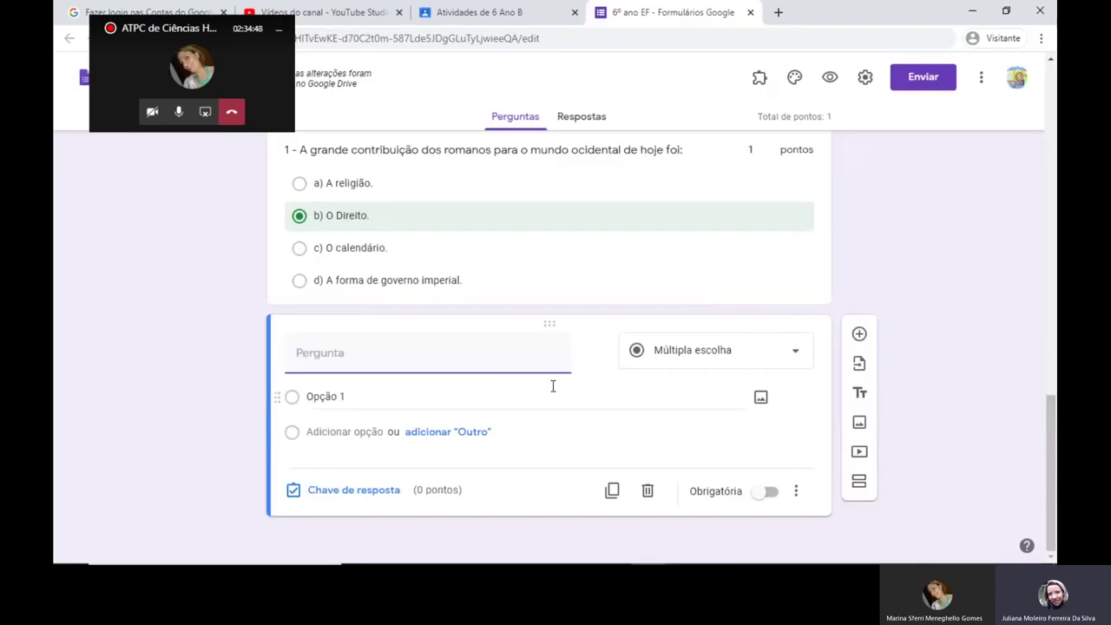
type("2) A fim de controlar as inúmeras revoltas dos escravos e o descontentamento popular entre os plebeus, o Imperador romano Otávio Augusto adotou práticas como a distribuição de trigo para a população pobre e a organização de espetáculos públicos para diverti-la constituiam medidas da chamada:")
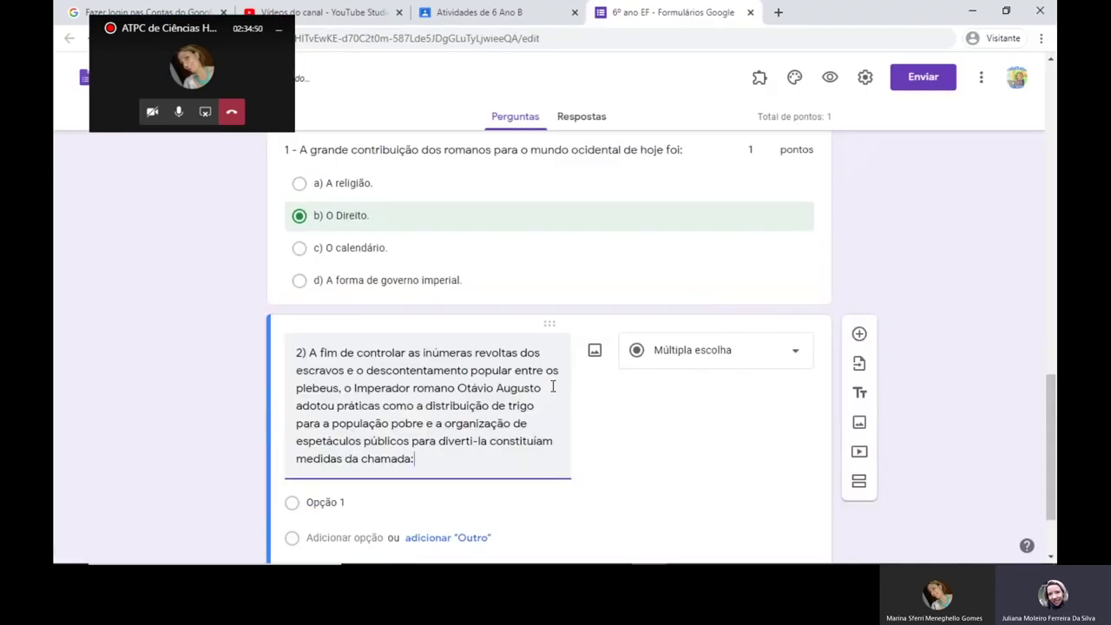
left_click(798, 353)
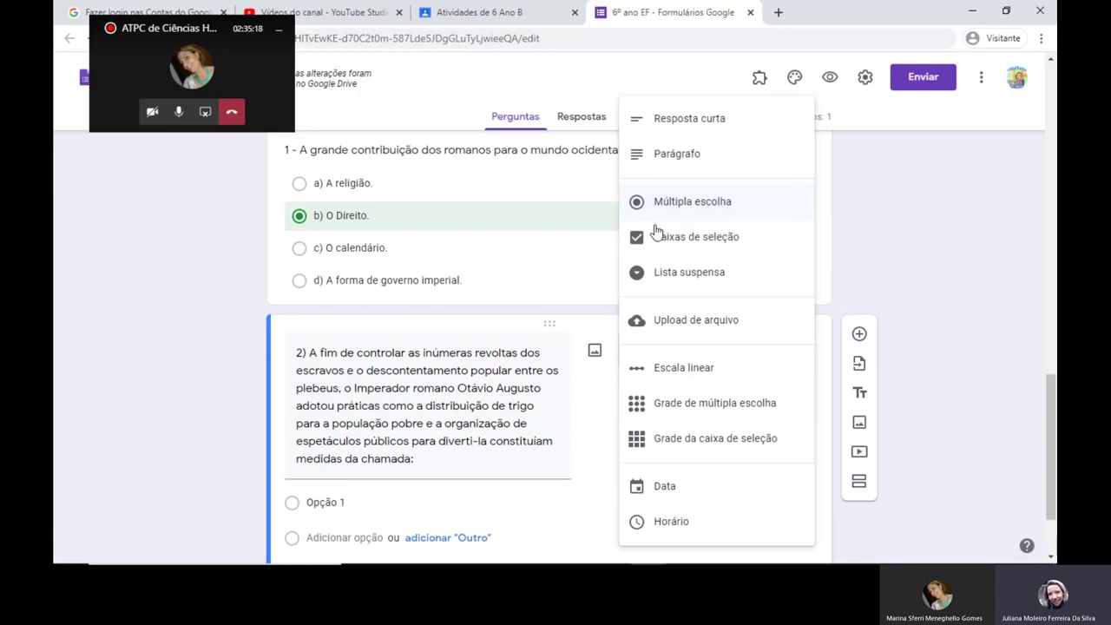
left_click(676, 274)
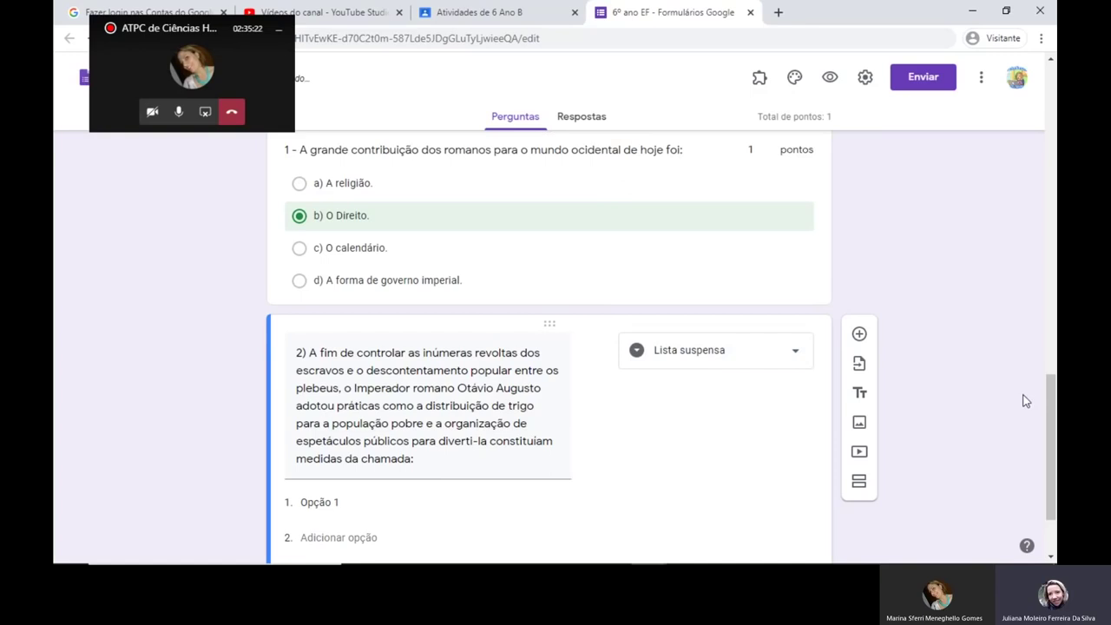
Switch to the Word document and copy question 2's answer options a) to e)
scroll(1050, 404, "down", 2)
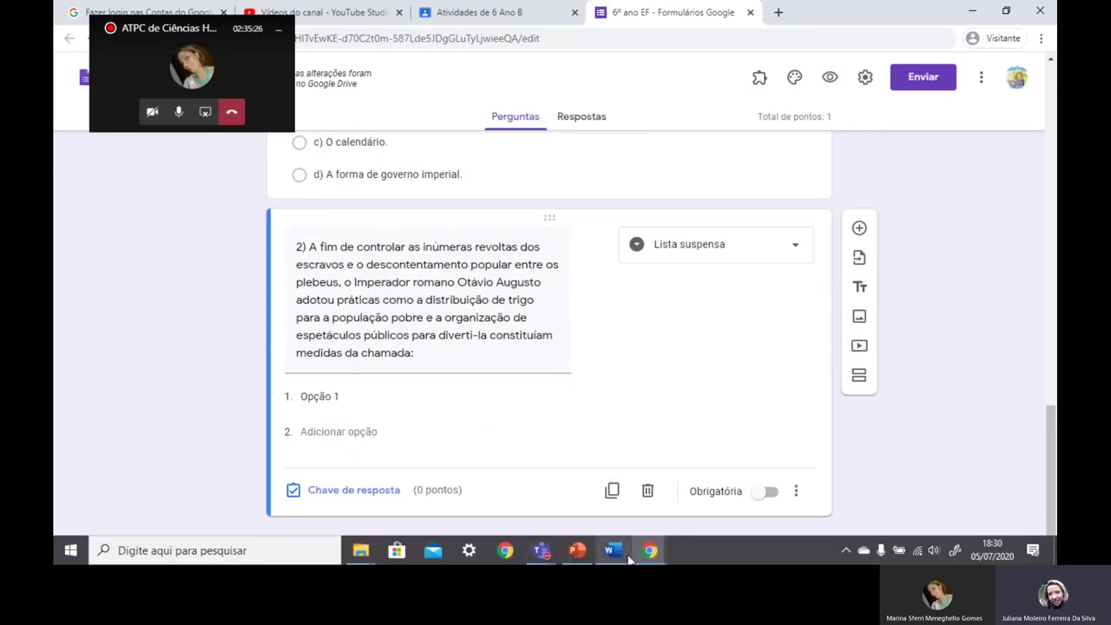
mouse_move(647, 555)
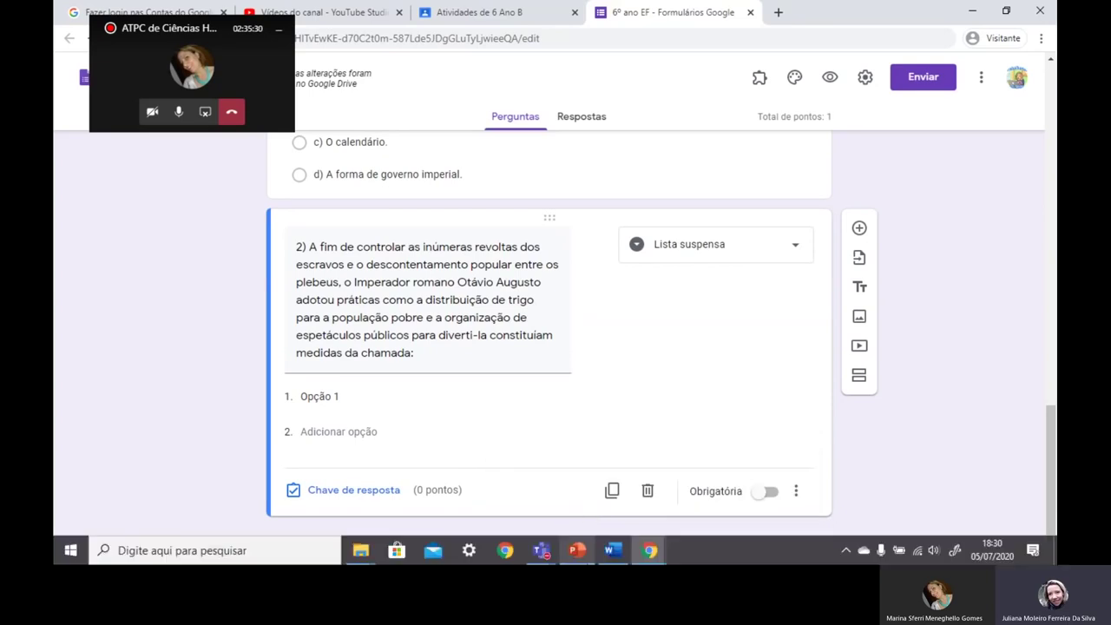
left_click(610, 552)
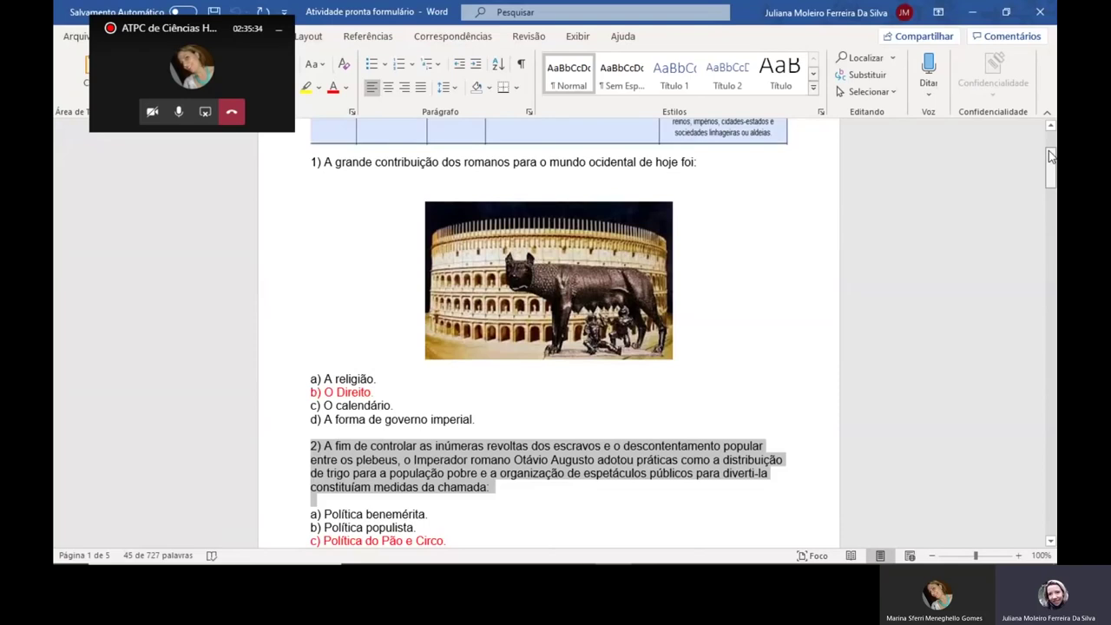
left_click_drag(1051, 155, 1051, 177)
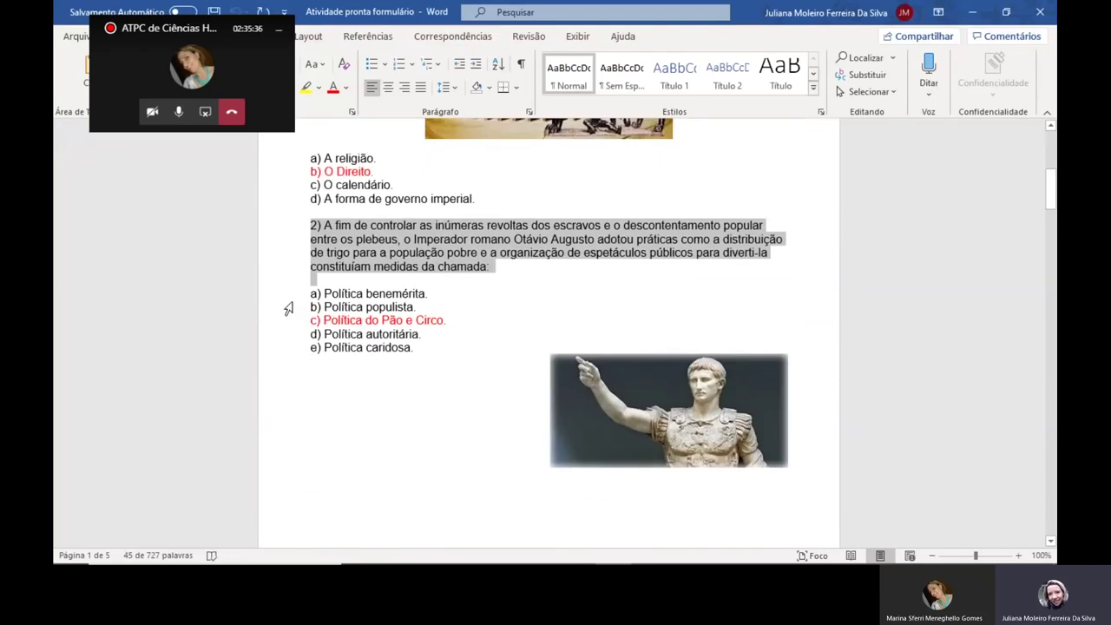
left_click_drag(311, 294, 420, 351)
key("ctrl+c")
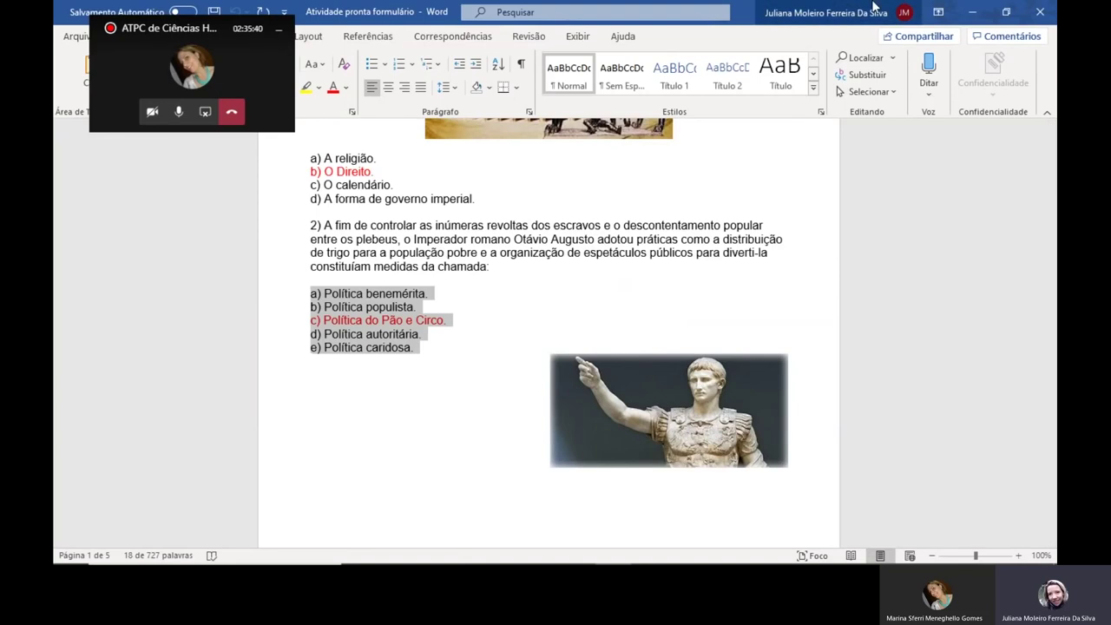
Return to the form and paste the copied answers as question 2's options, starting from the first option
left_click(973, 13)
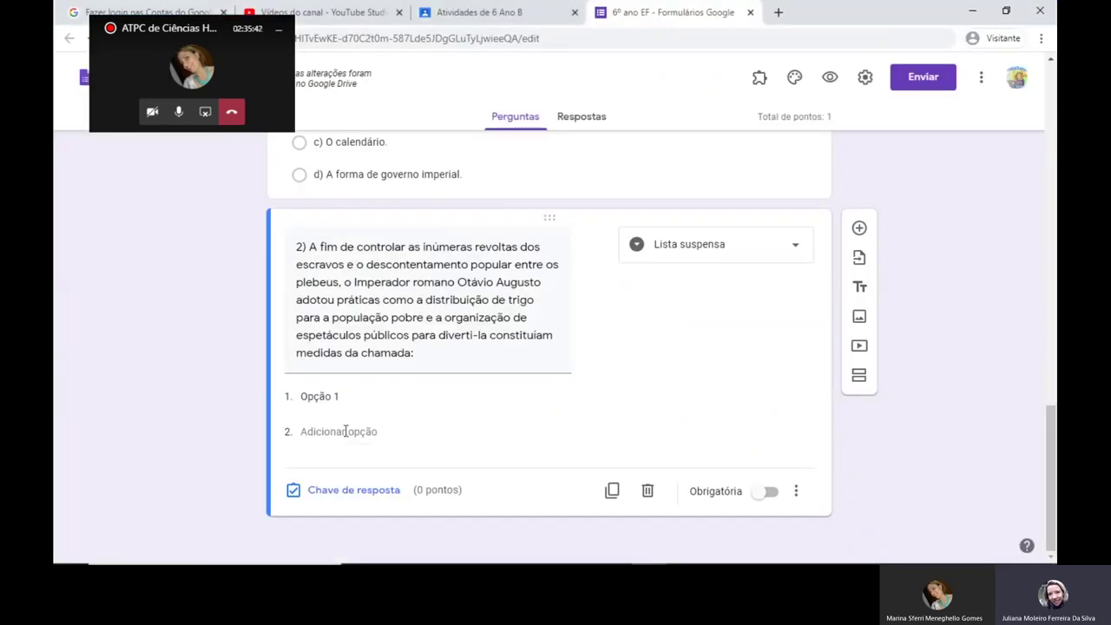
left_click(306, 397)
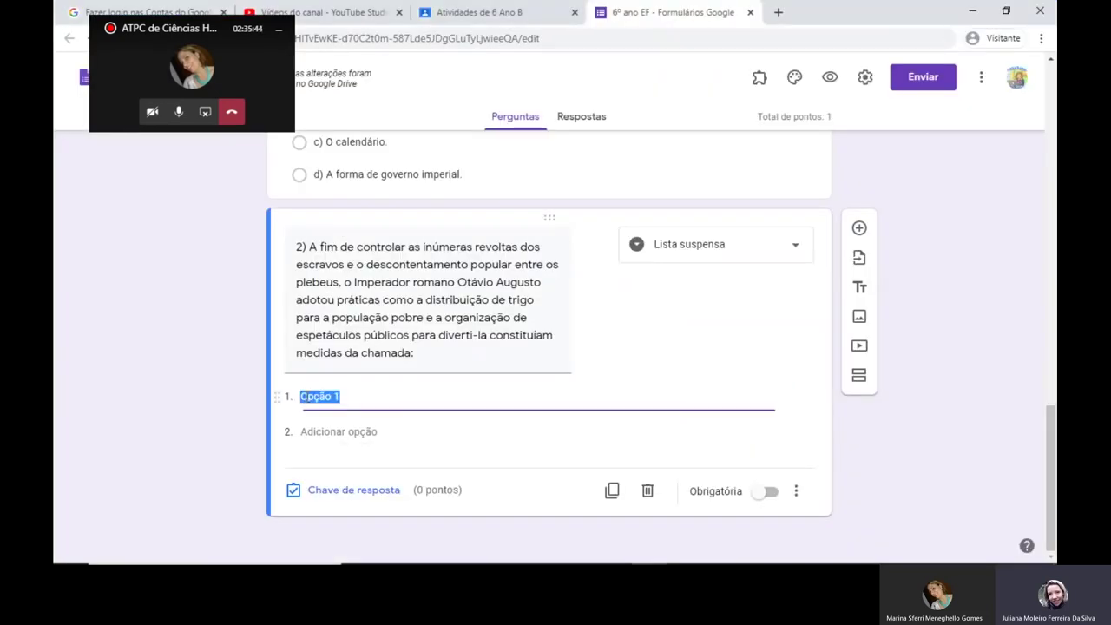
key("ctrl+v")
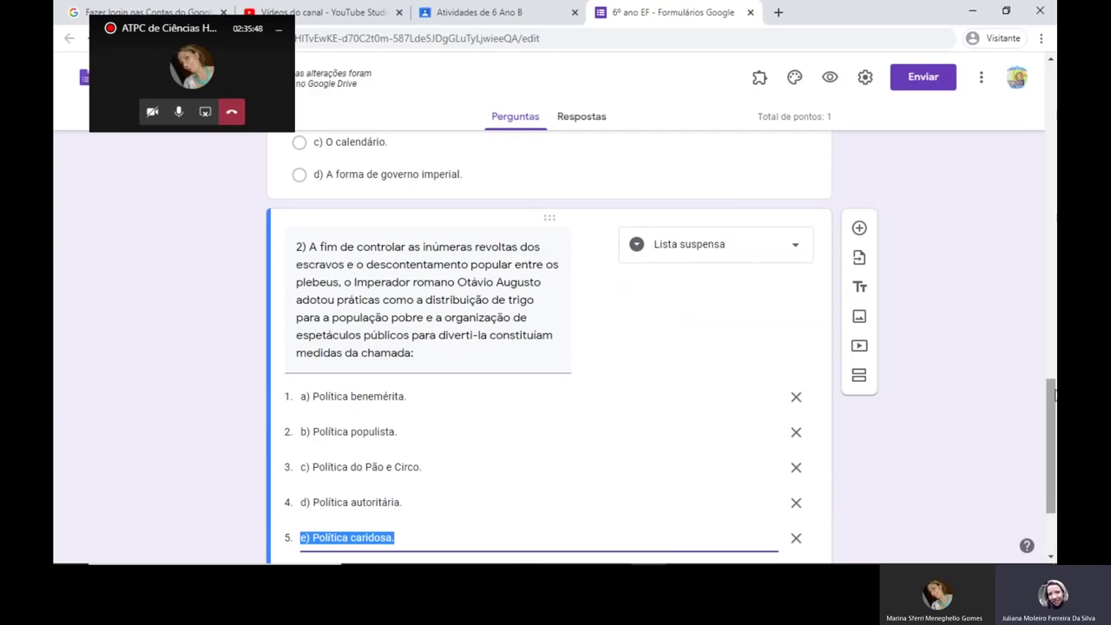
In question 2's answer key, mark "c) Política do Pão e Circo." as correct, worth 1 point, and finish
left_click_drag(1051, 403, 1051, 431)
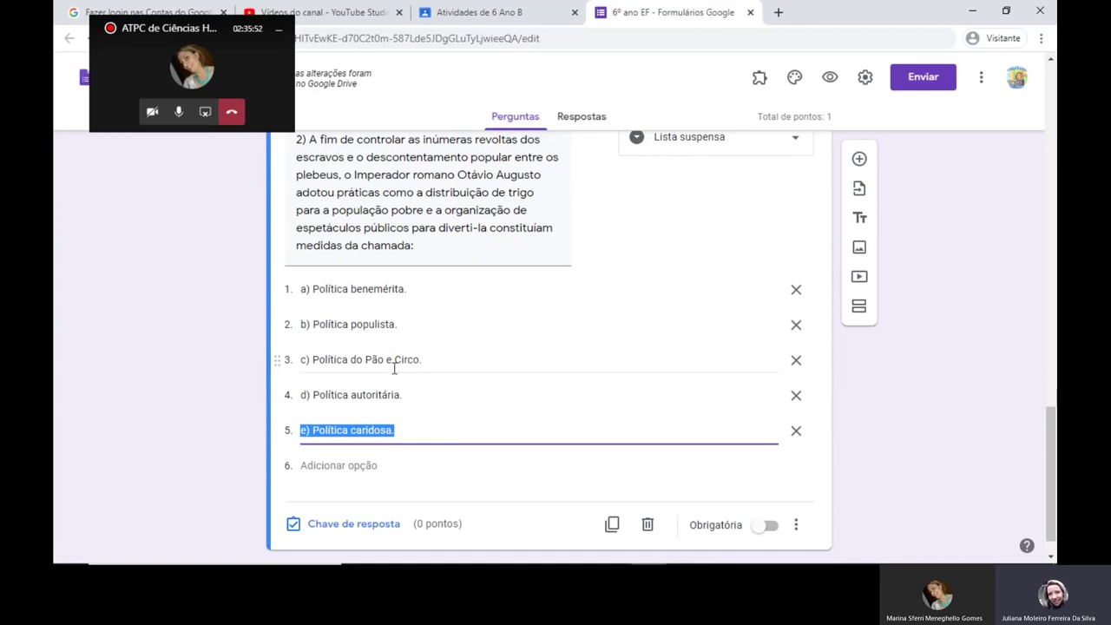
left_click(354, 526)
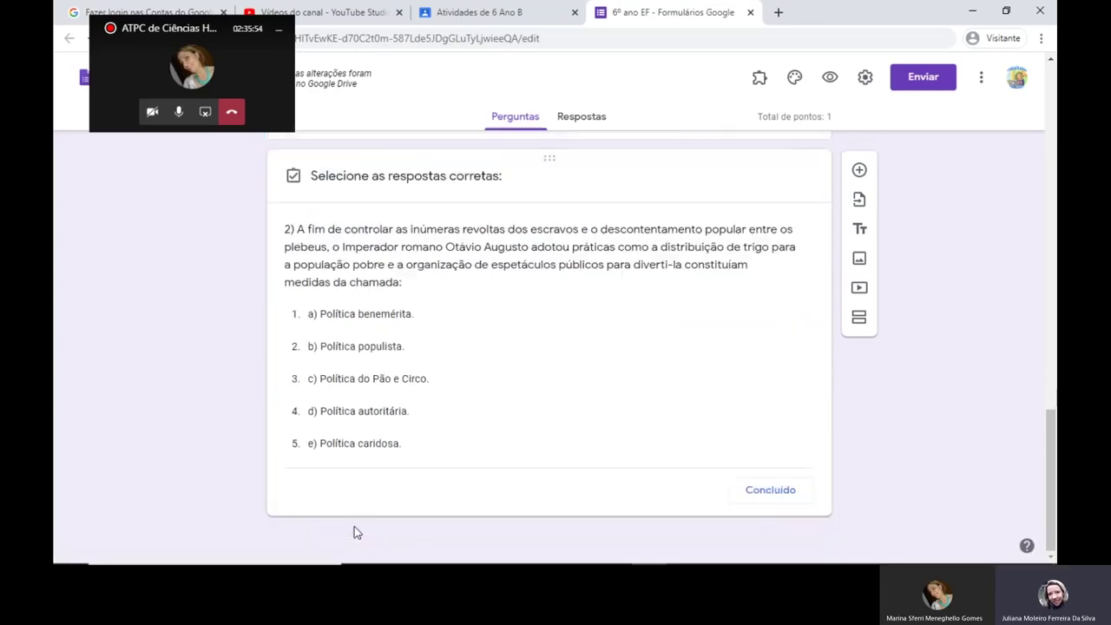
left_click(413, 387)
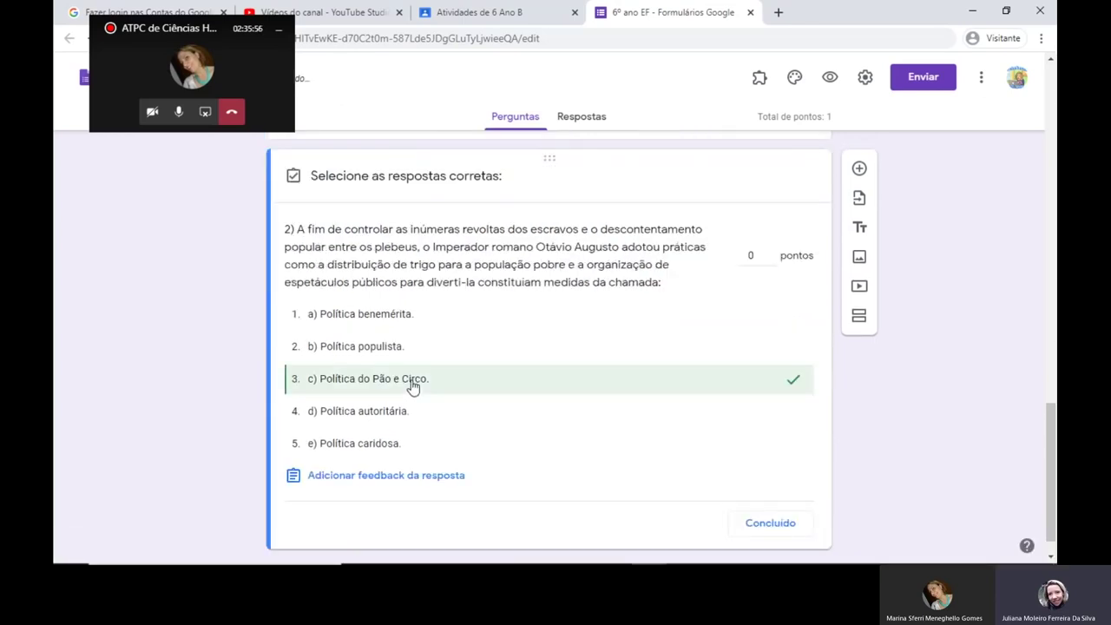
left_click(769, 253)
left_click(771, 522)
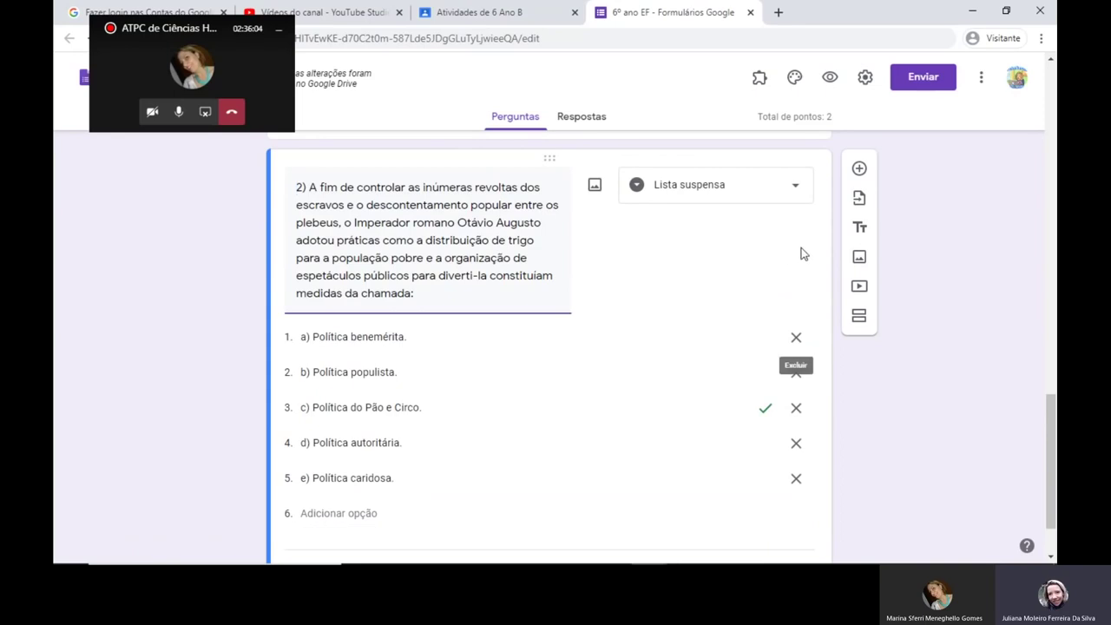
Open the form preview and fill in a placeholder full name and 22 as "Número de chamada"
left_click(829, 79)
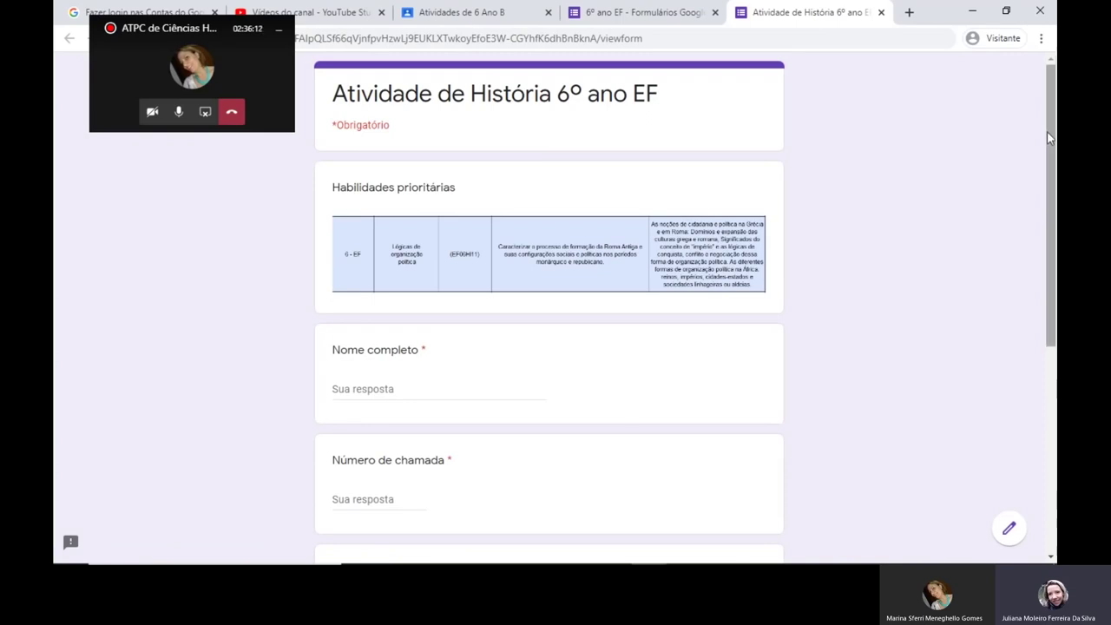
left_click(390, 387)
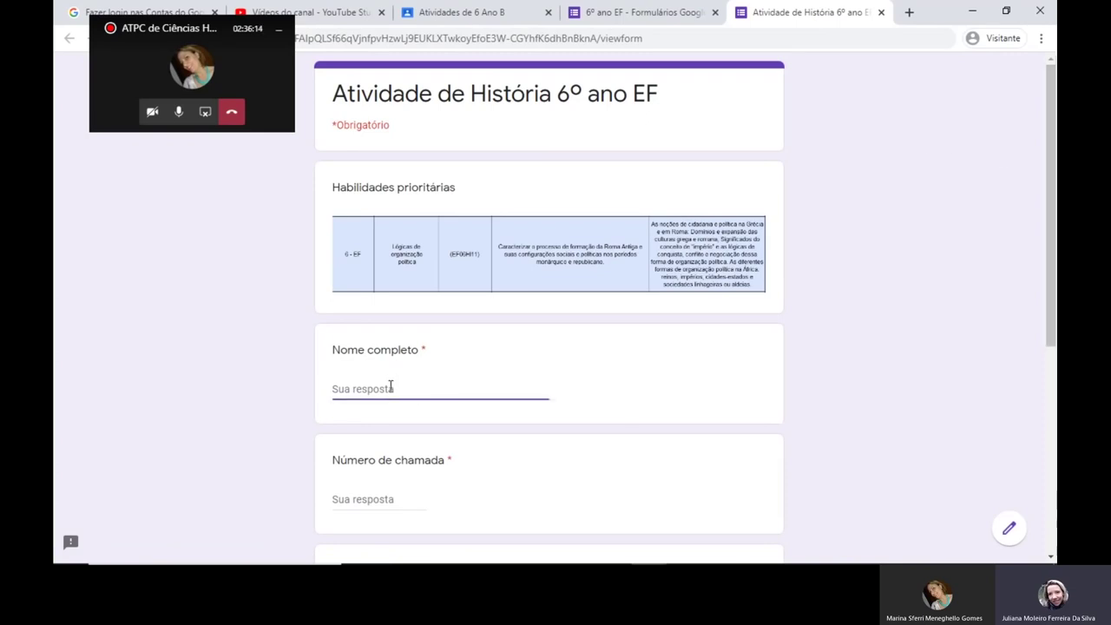
type("skjsk")
left_click(387, 499)
type("22")
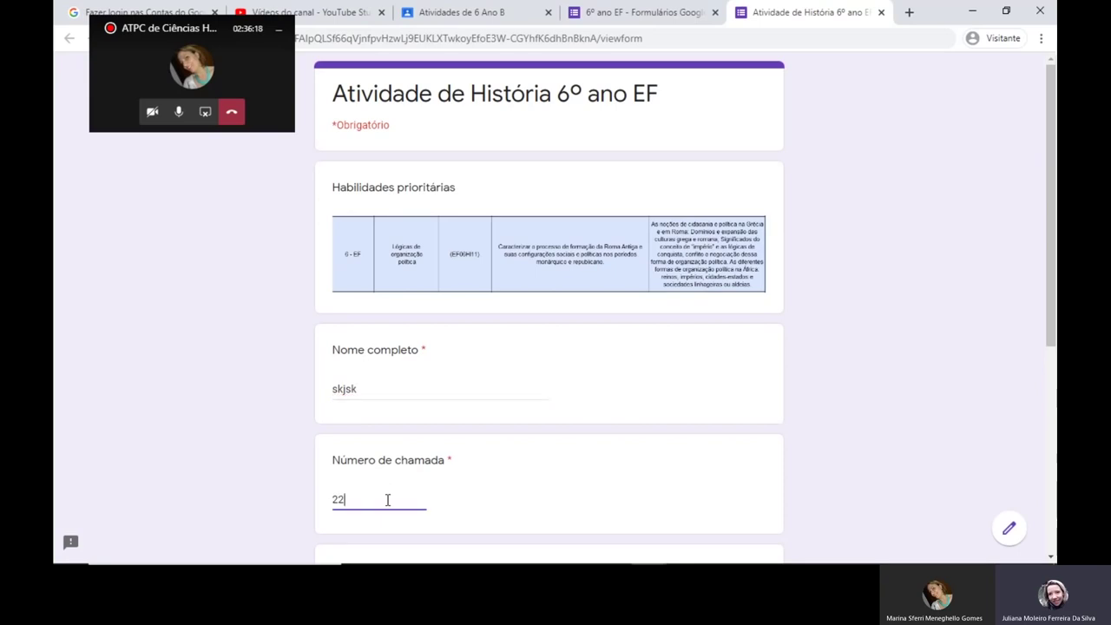
Advance the preview to the "Questões" section and try question 1's options, ending with "c) O calendário."
scroll(996, 350, "down", 2)
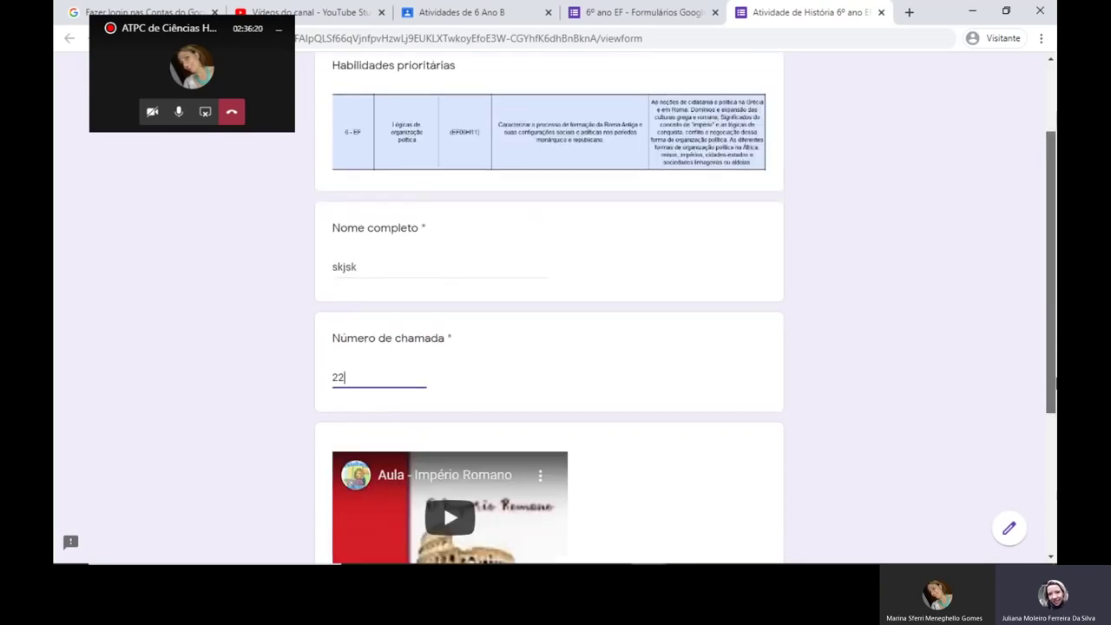
scroll(548, 308, "down", 4)
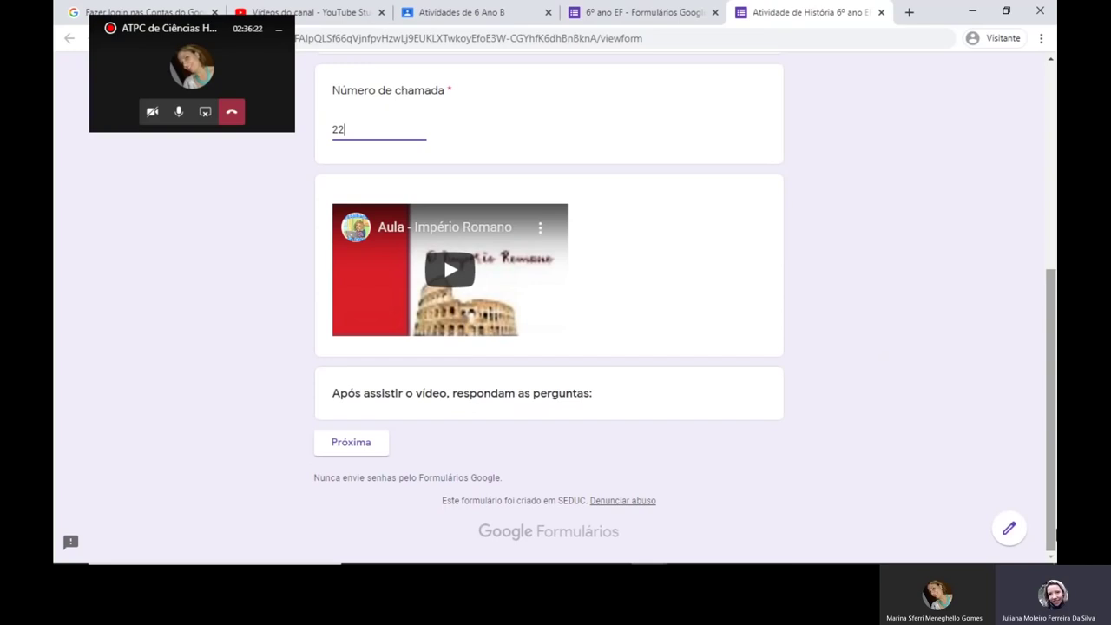
left_click(350, 447)
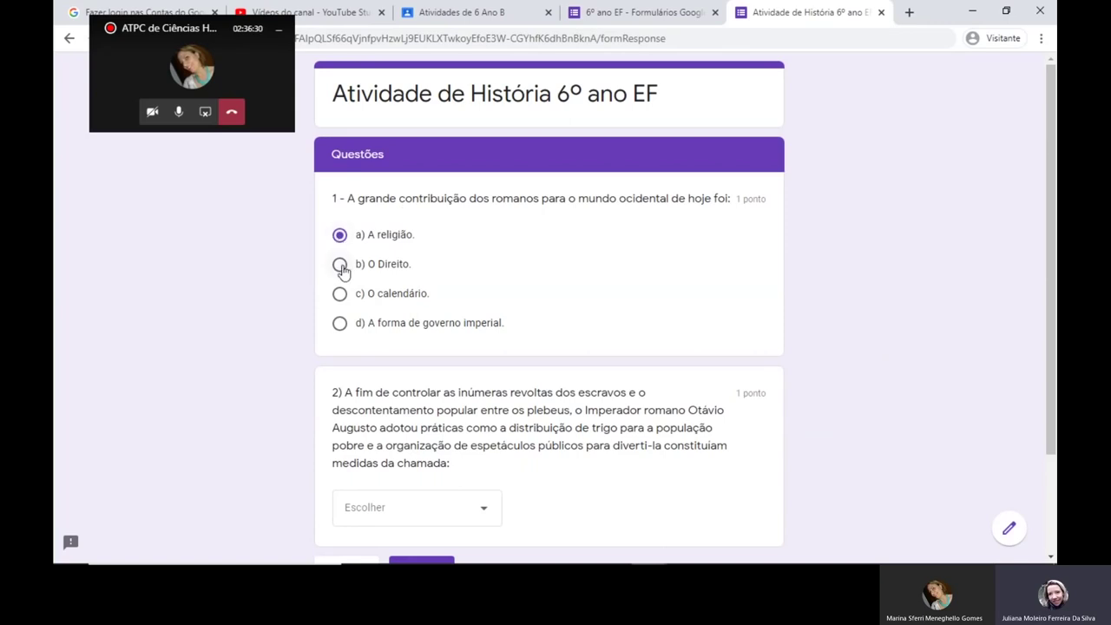
left_click(340, 265)
left_click(343, 296)
Choose "c) Política do Pão e Circo." from question 2's dropdown in the preview
left_click_drag(1050, 282, 1053, 394)
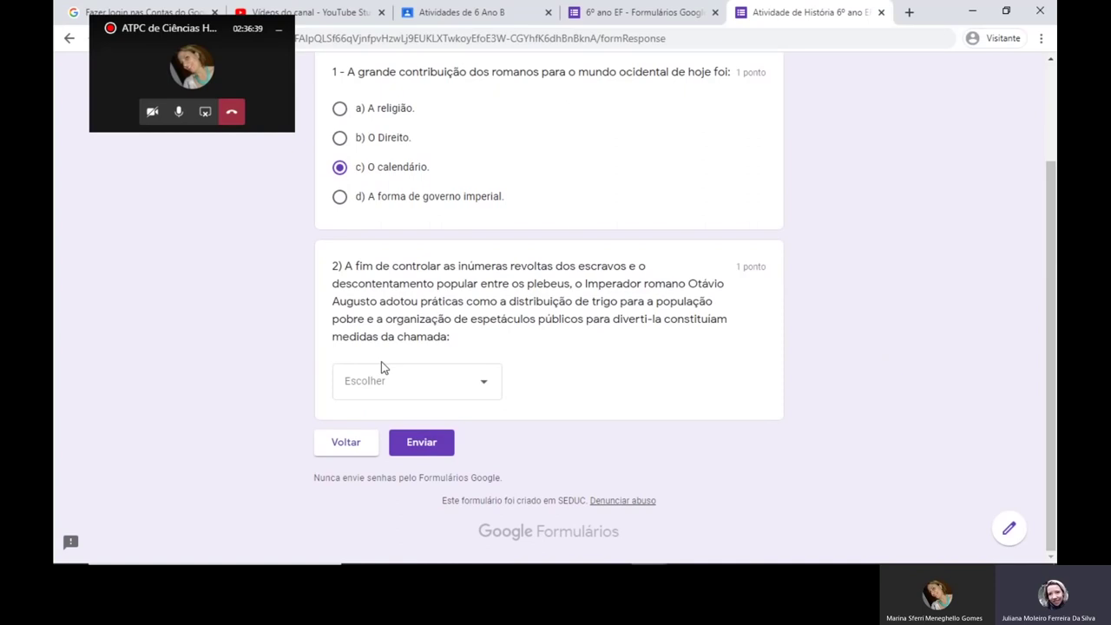
left_click(487, 388)
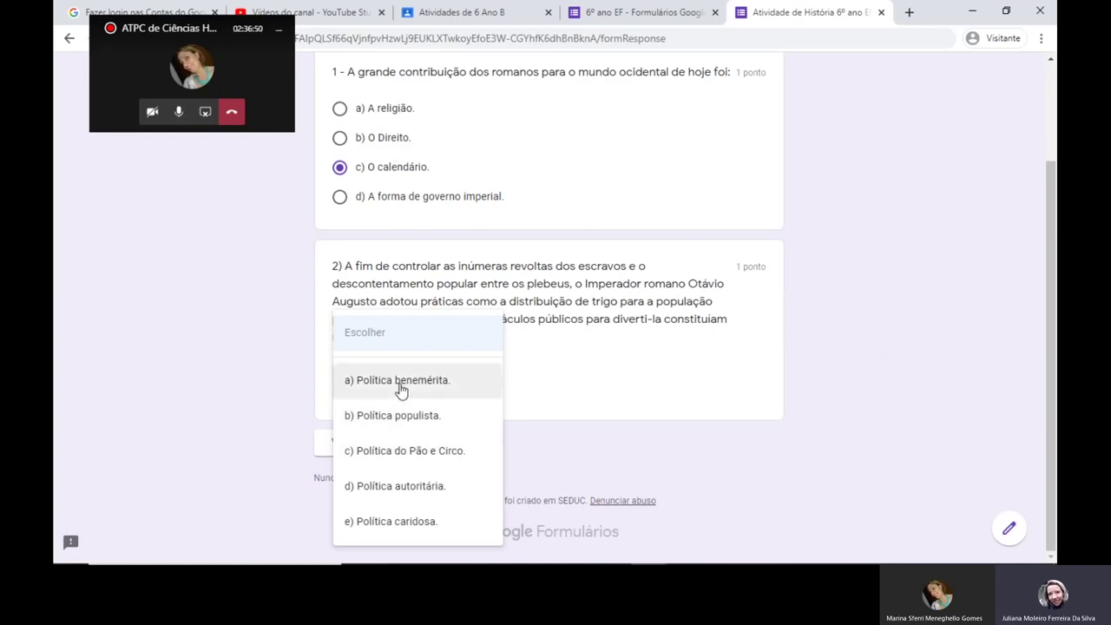
left_click(406, 451)
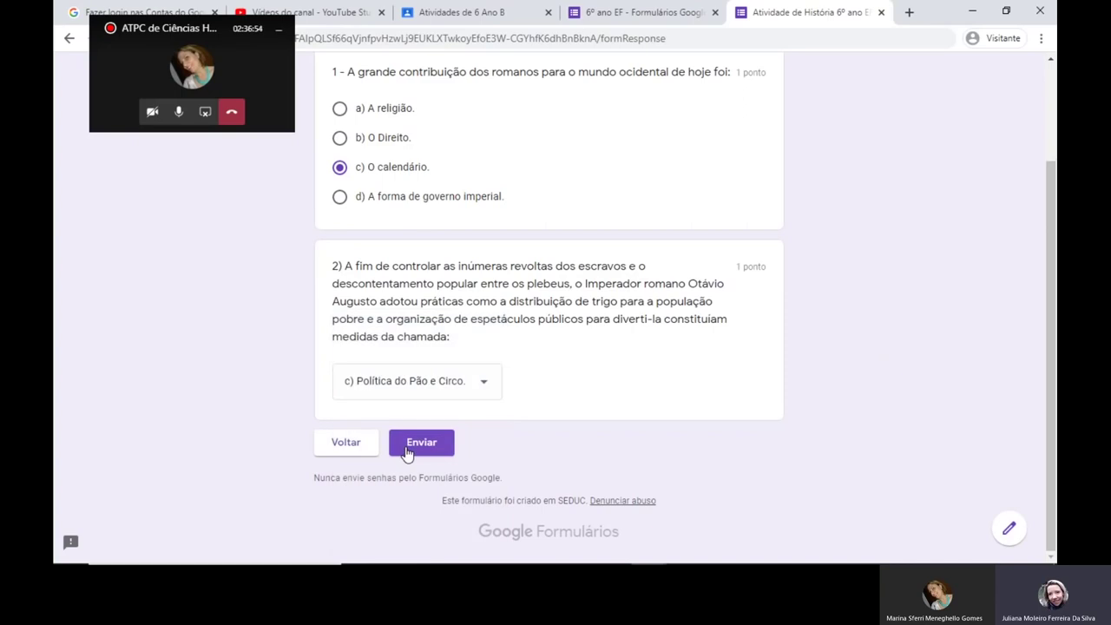
mouse_move(692, 562)
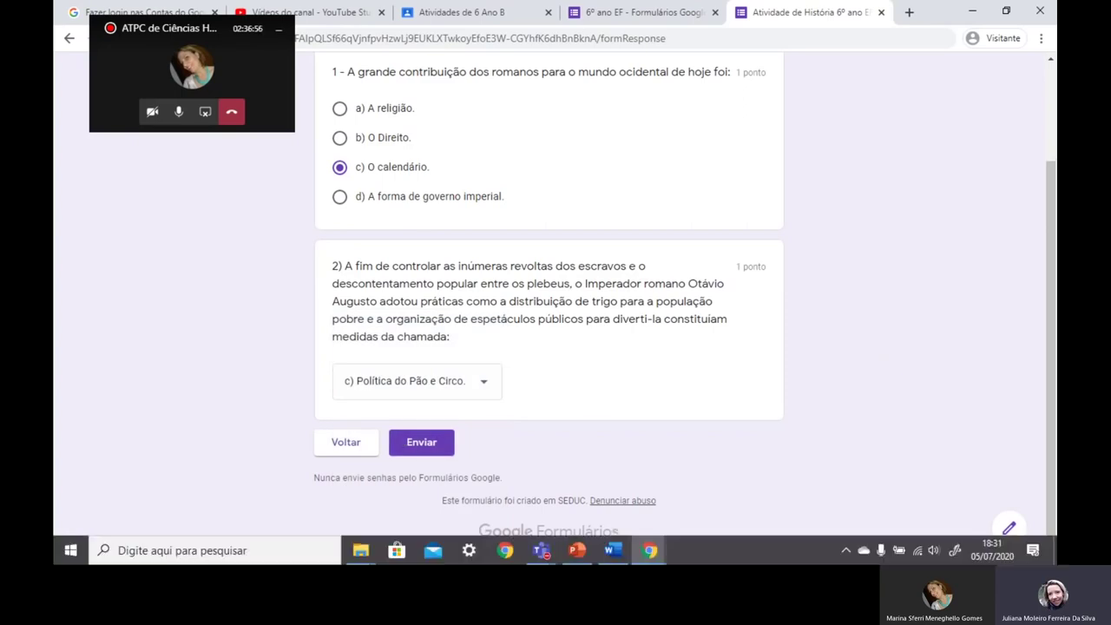
left_click(614, 550)
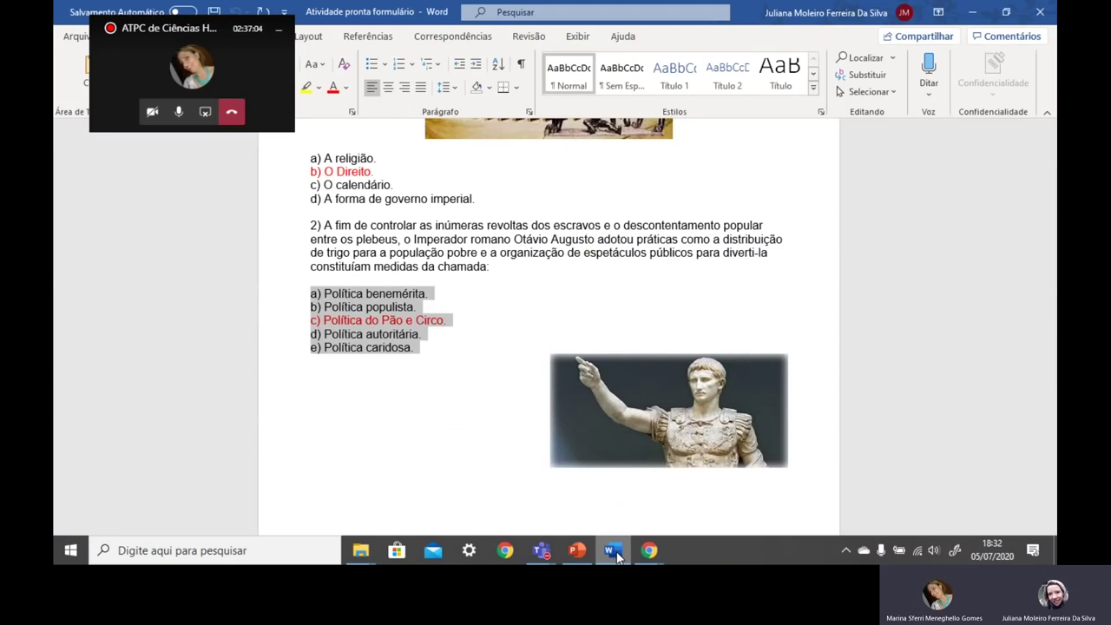
left_click(933, 396)
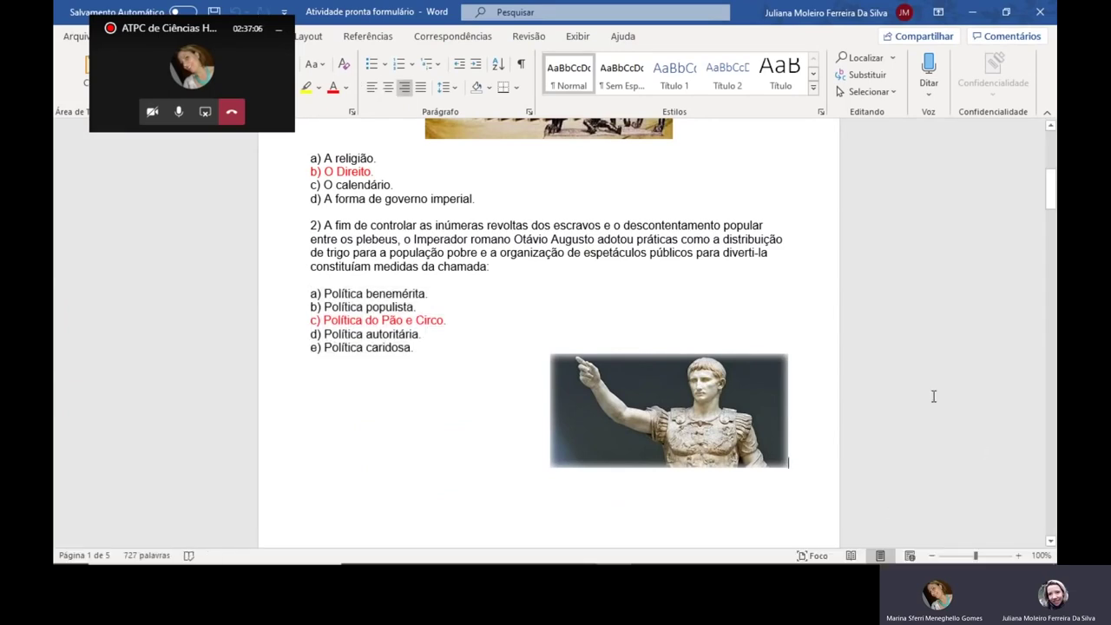
left_click(975, 9)
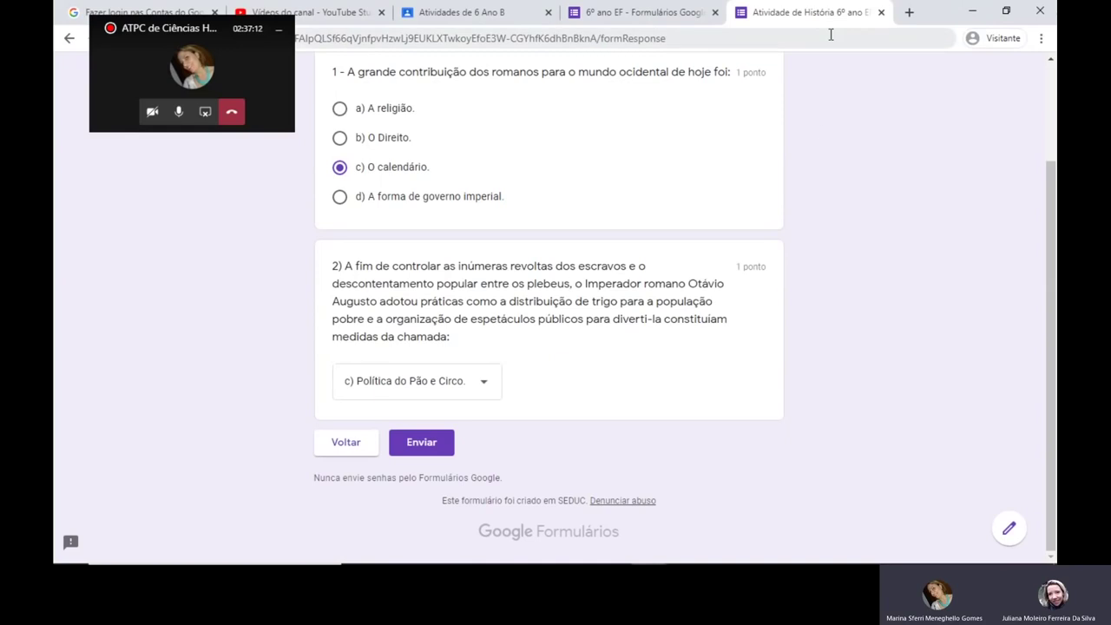
Close the form preview without submitting the answers, and add a new question below question 2
left_click(881, 13)
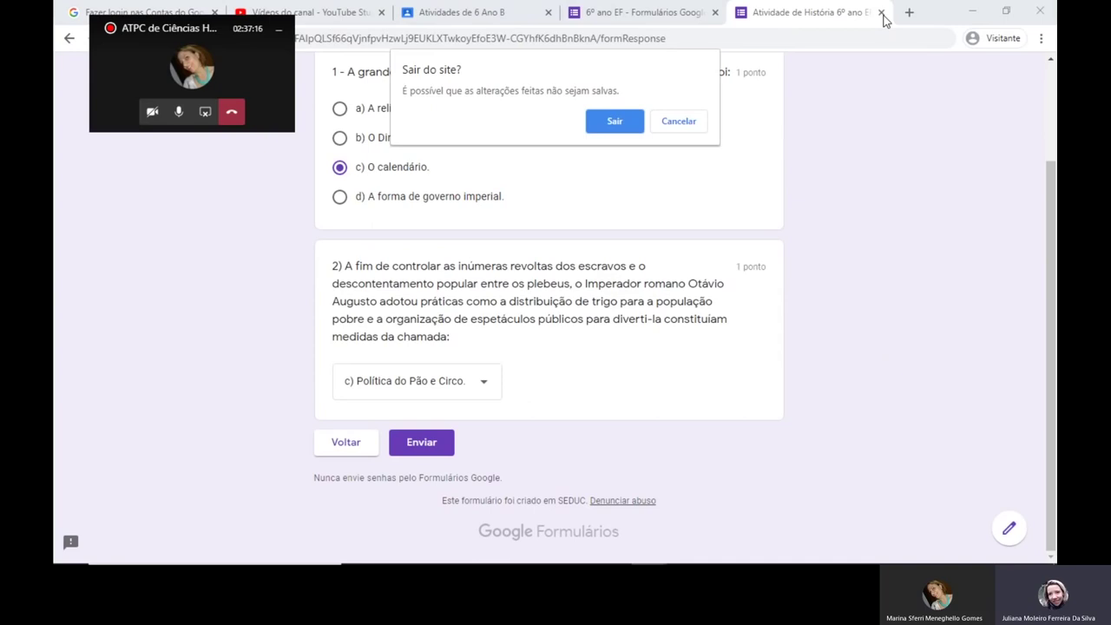
left_click(618, 122)
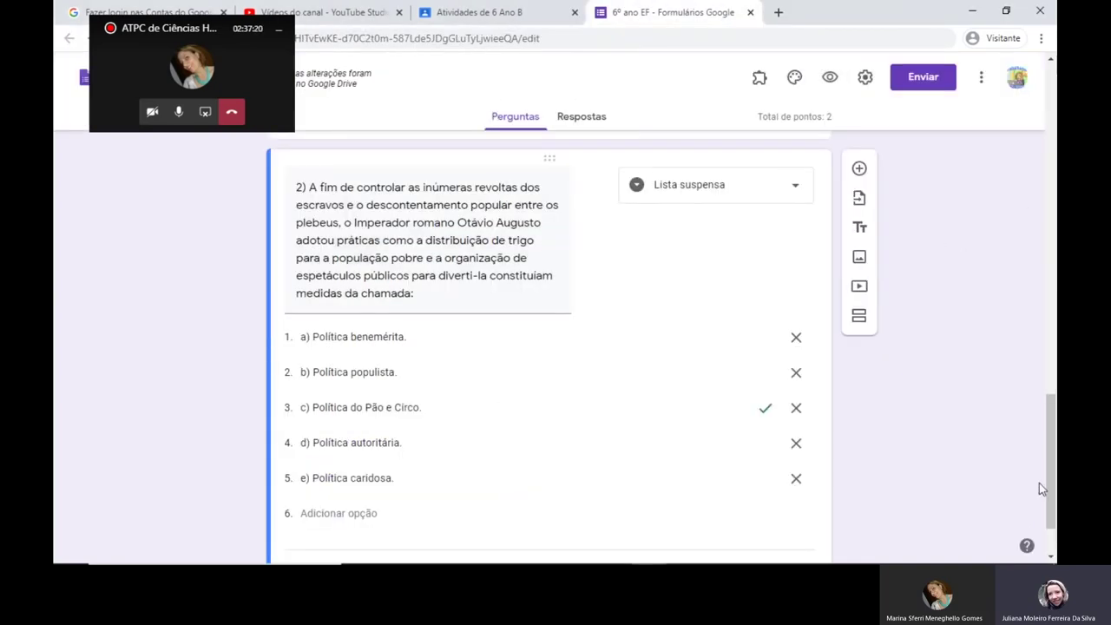
scroll(999, 401, "down", 1)
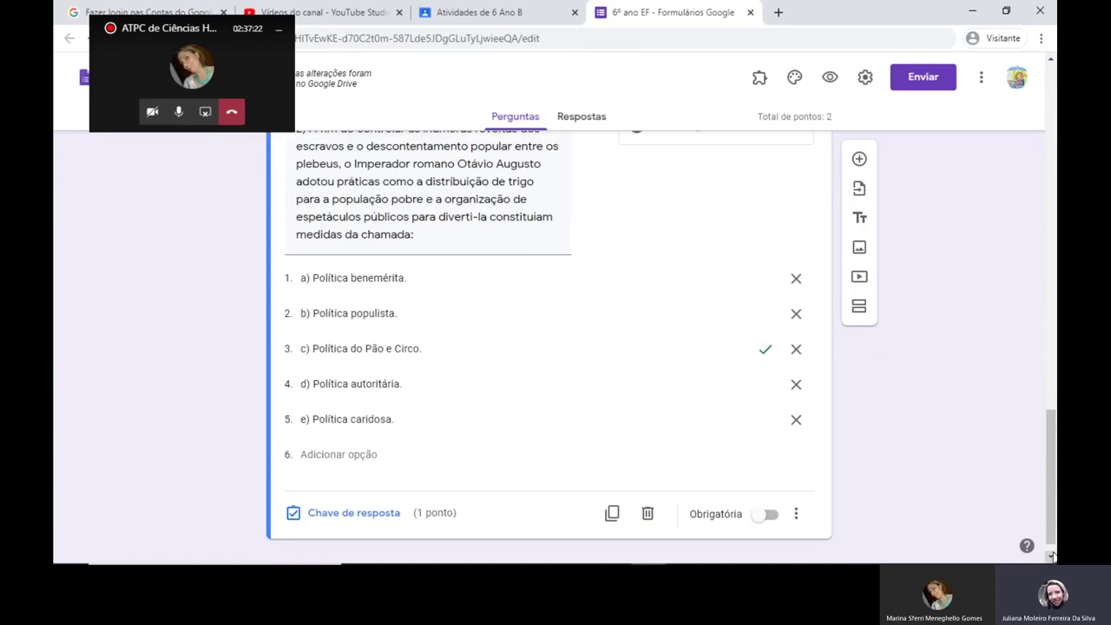
left_click(859, 160)
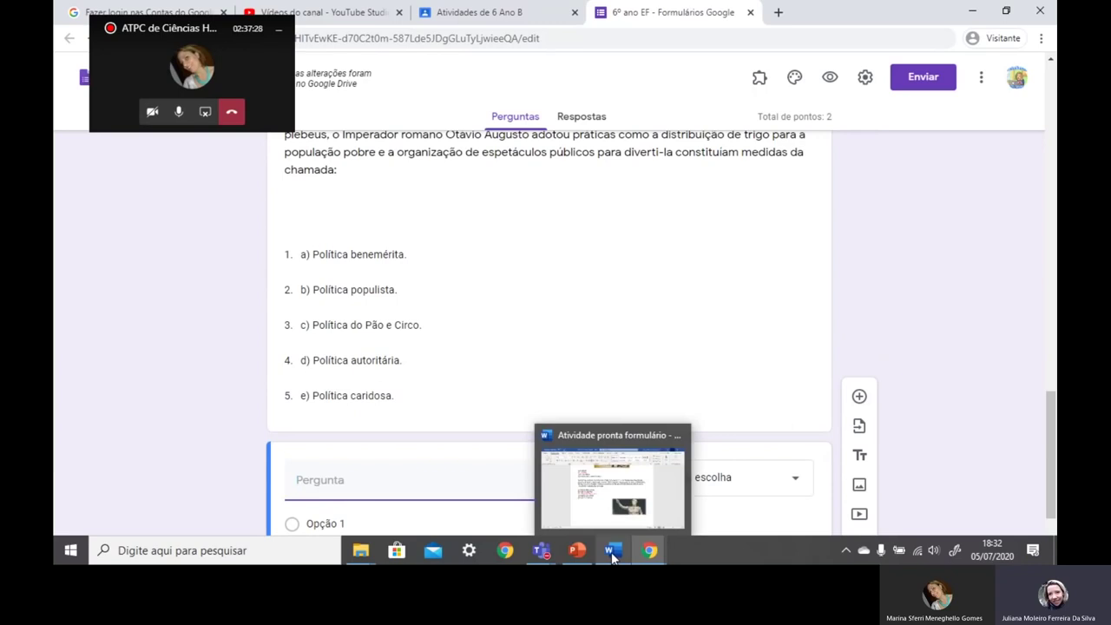
Switch to the Word document and copy question 10's wording including its number
left_click(611, 552)
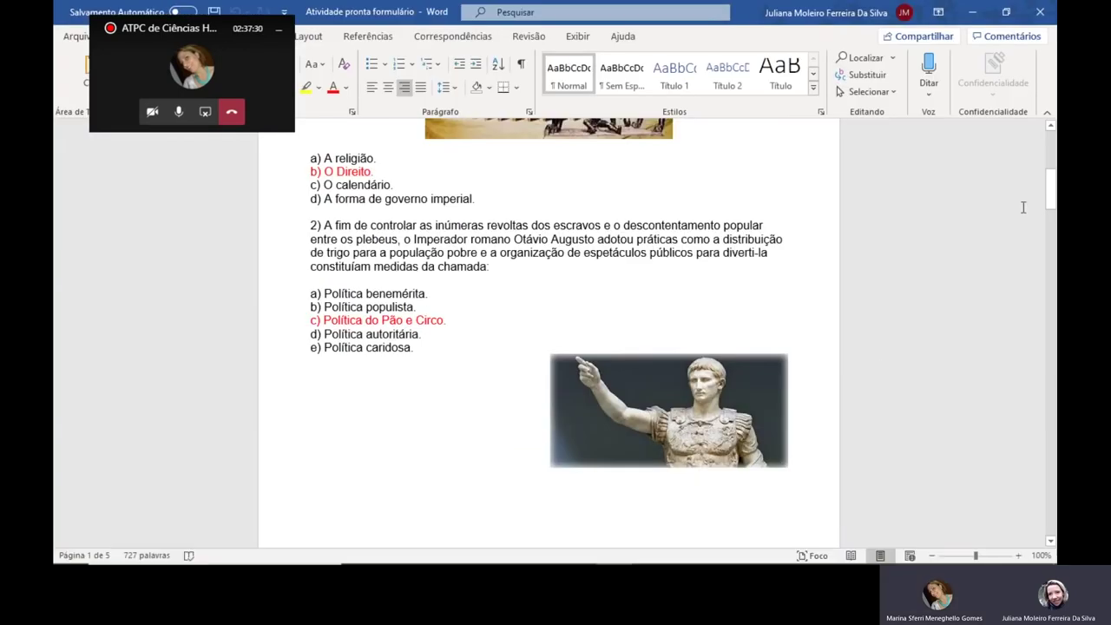
left_click_drag(1052, 194, 1050, 516)
left_click_drag(1050, 491, 1048, 425)
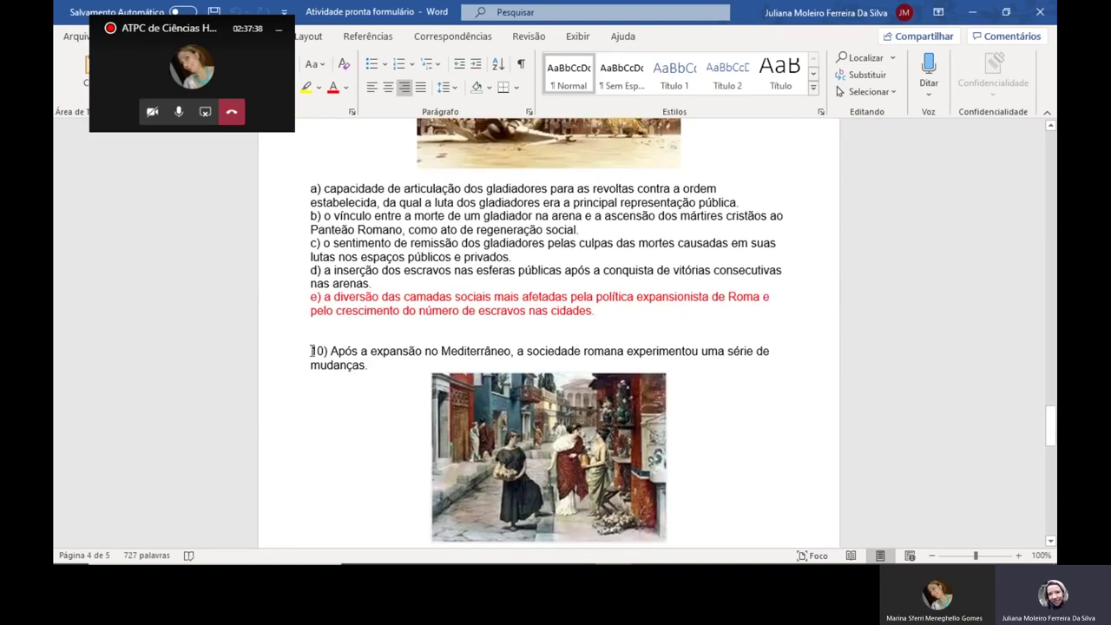
left_click_drag(312, 351, 373, 371)
key("ctrl+c")
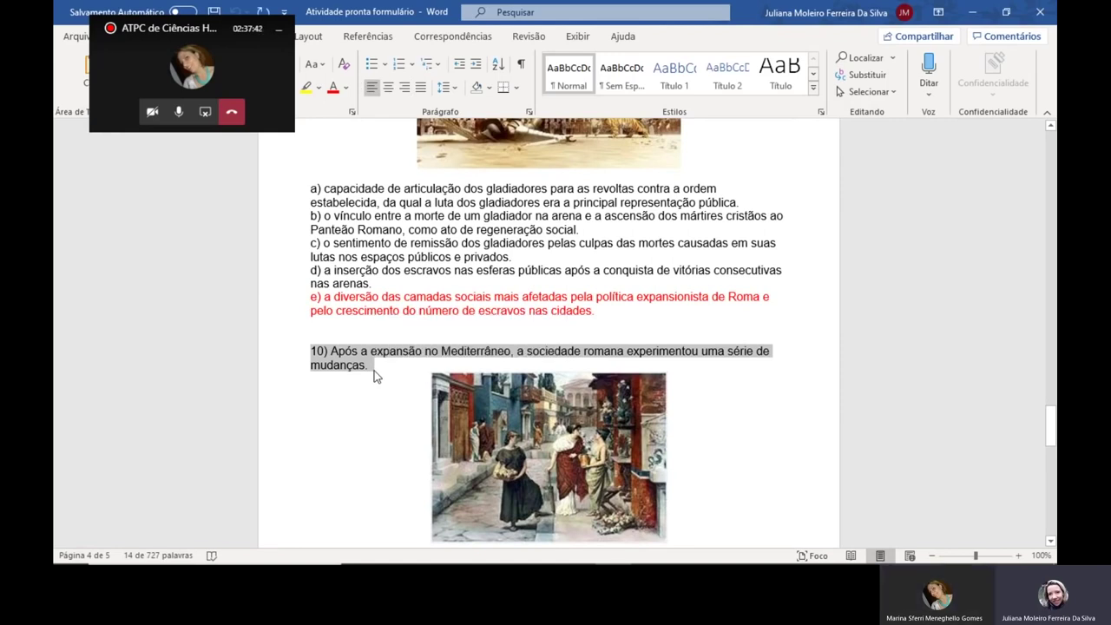
Return to the form and paste question 10's wording as the new question's title
left_click(973, 12)
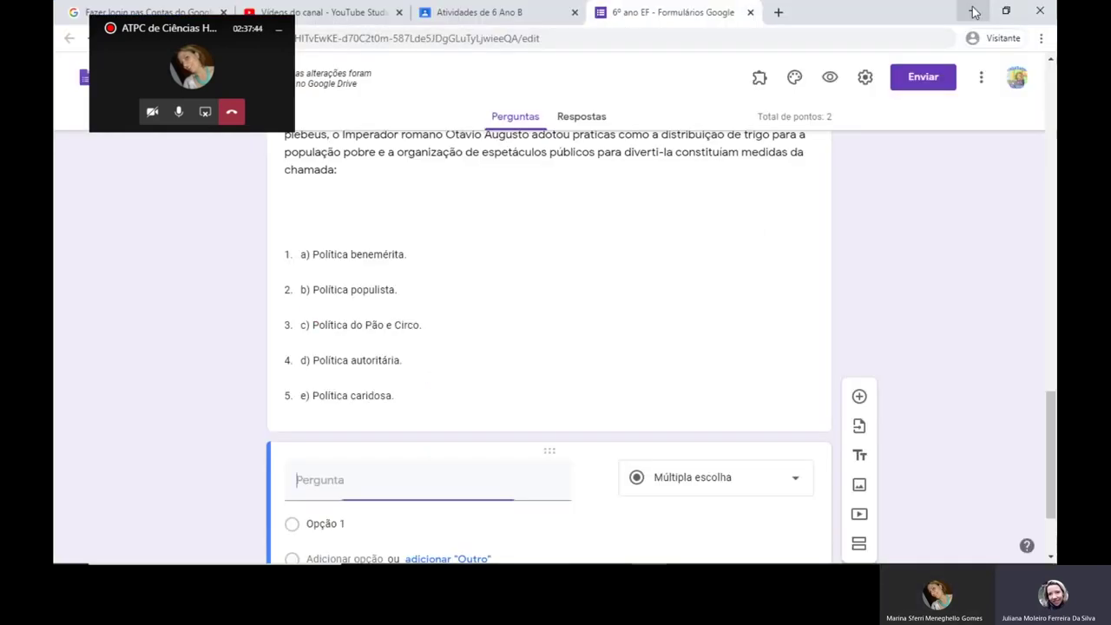
key("ctrl+v")
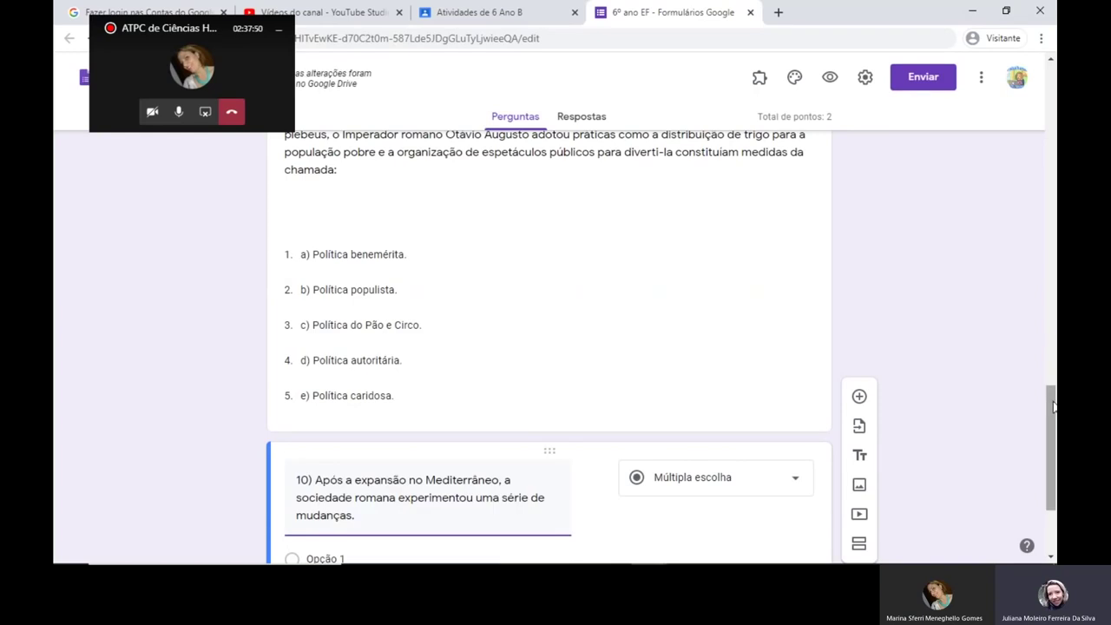
left_click_drag(1052, 406, 1053, 438)
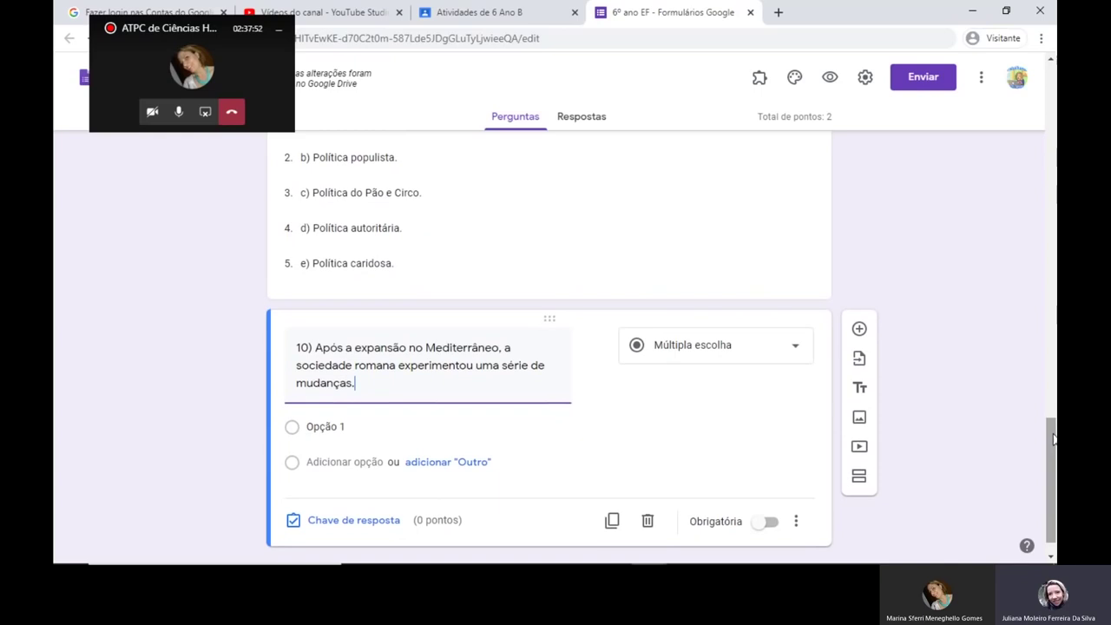
Switch to the Word document and copy statements I to V below question 10's image
left_click(972, 10)
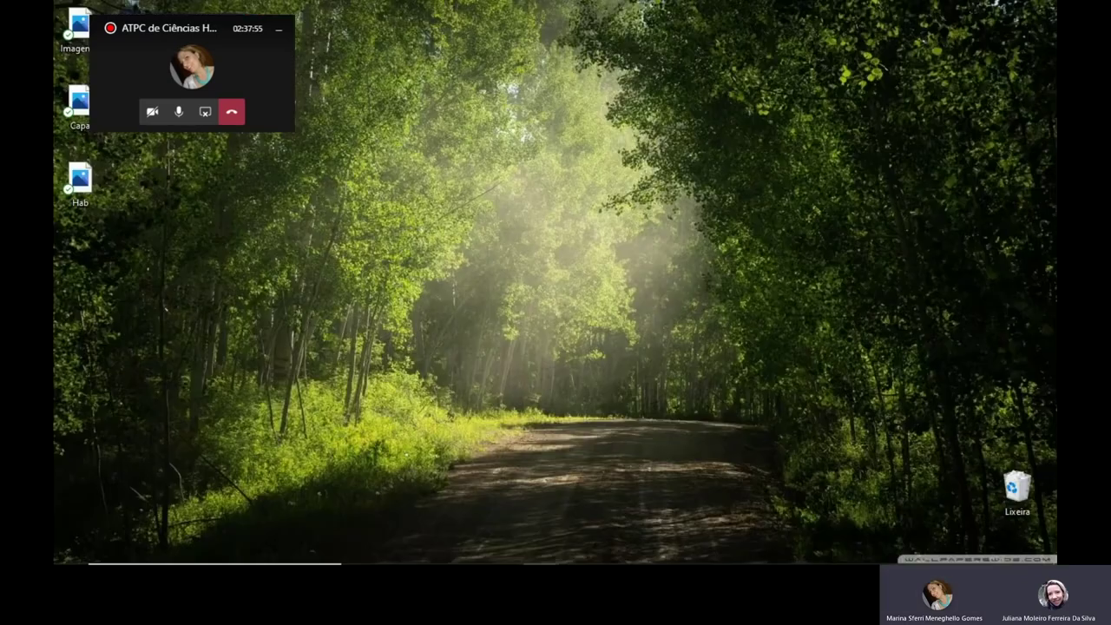
left_click(613, 551)
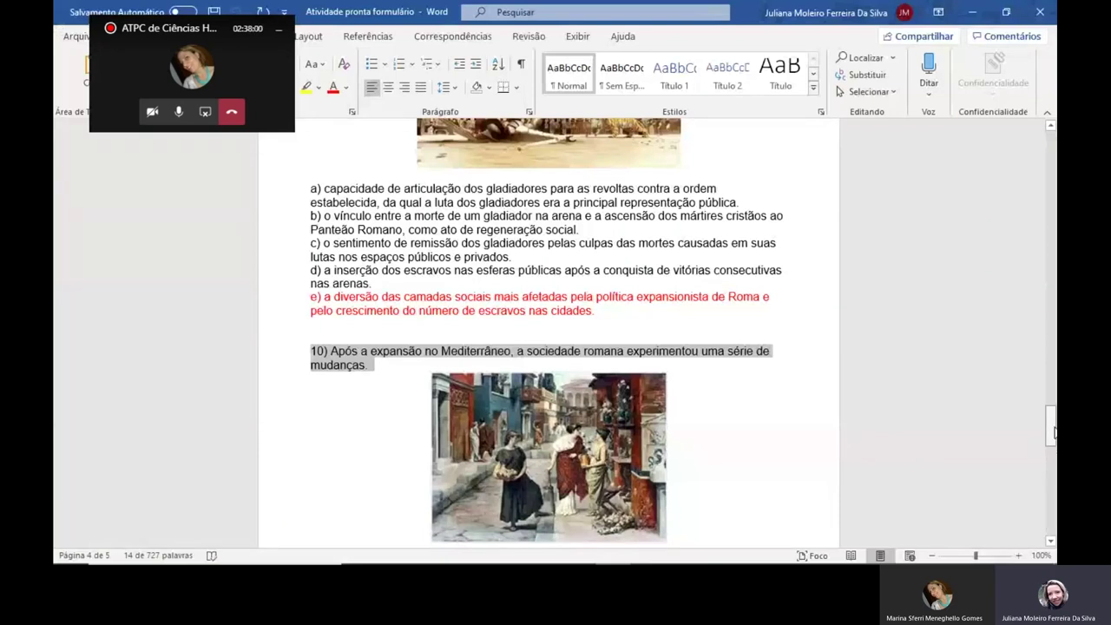
left_click_drag(1050, 425, 1050, 457)
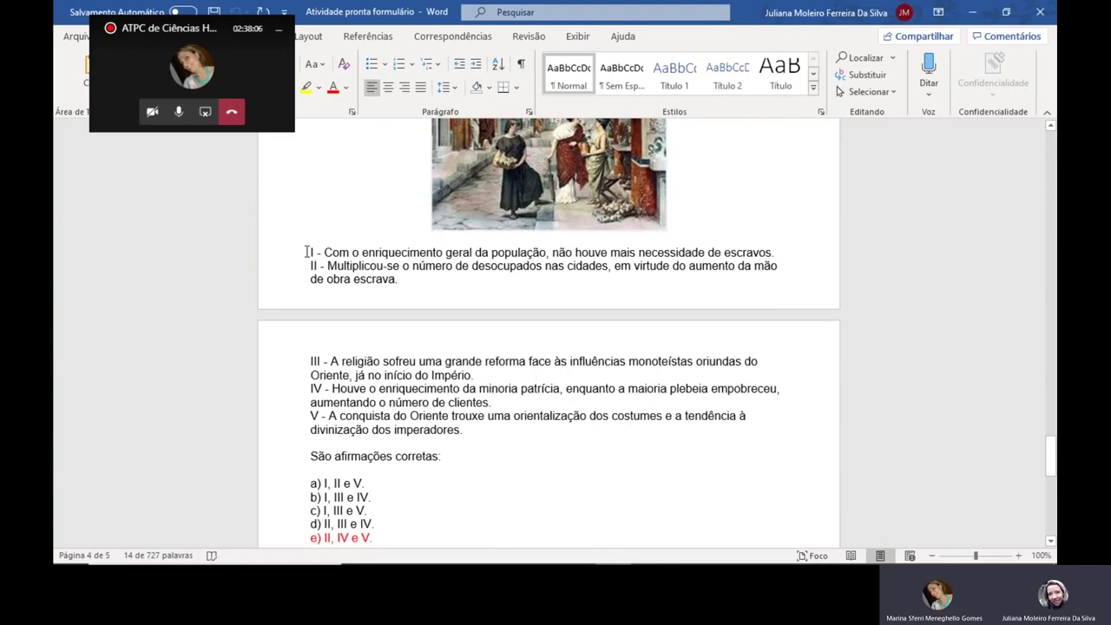
left_click_drag(307, 251, 472, 430)
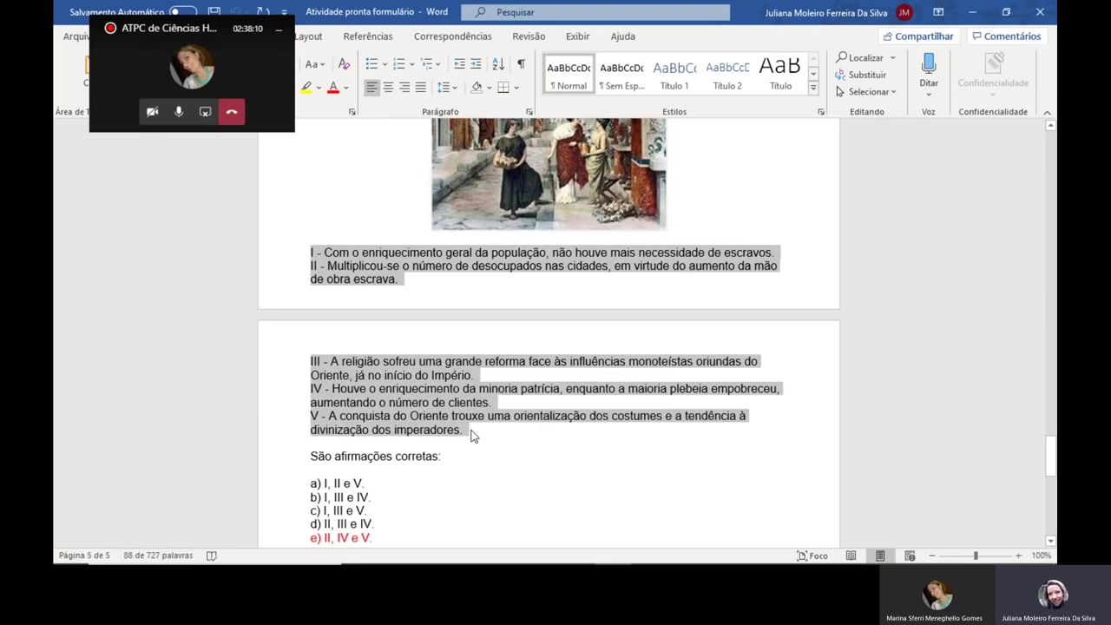
Return to the form, show the Descrição field on question 10, and paste statements I to V into it
left_click(975, 16)
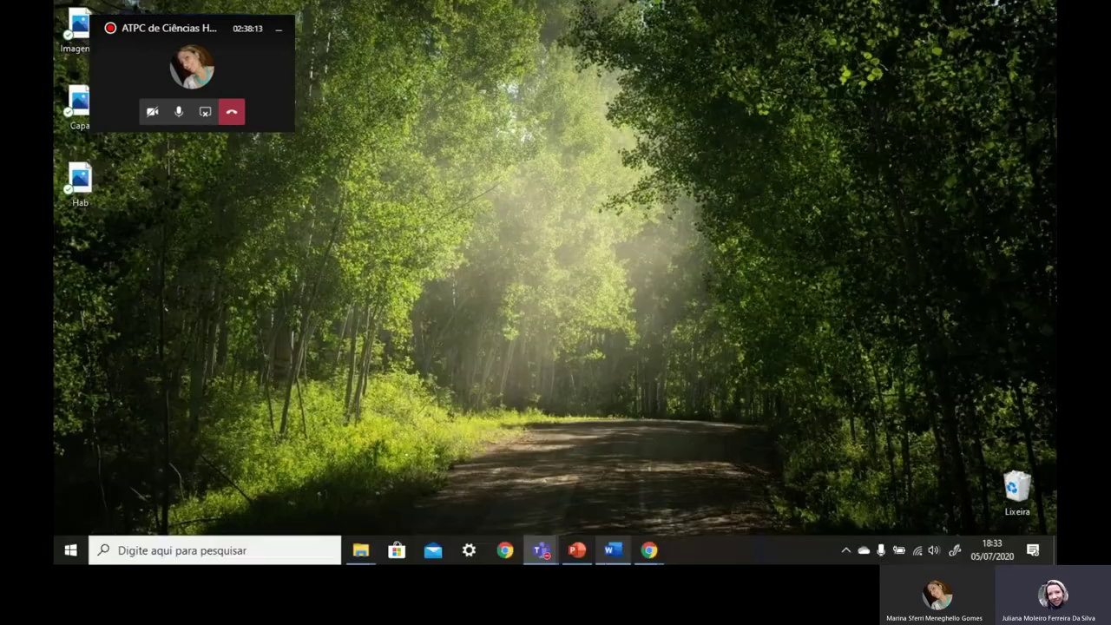
left_click(612, 550)
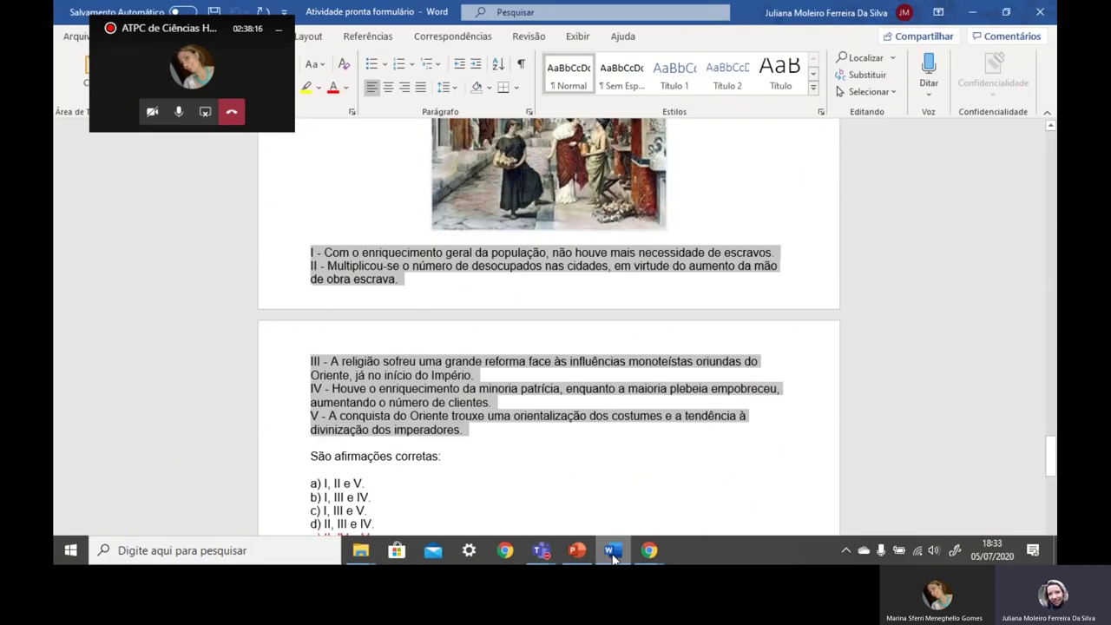
left_click(660, 549)
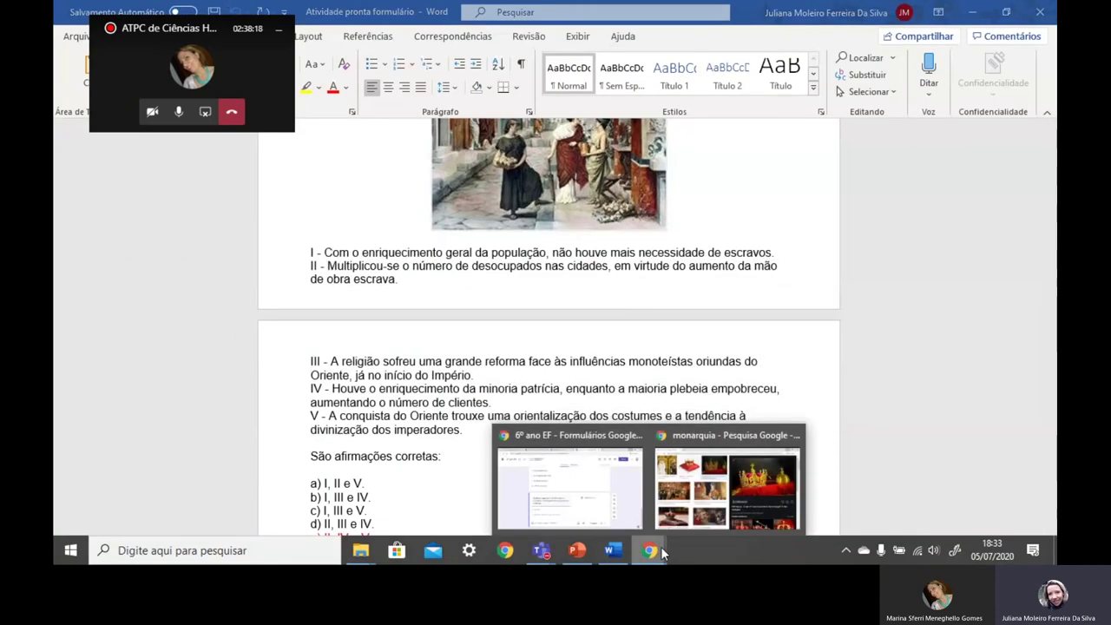
left_click(570, 486)
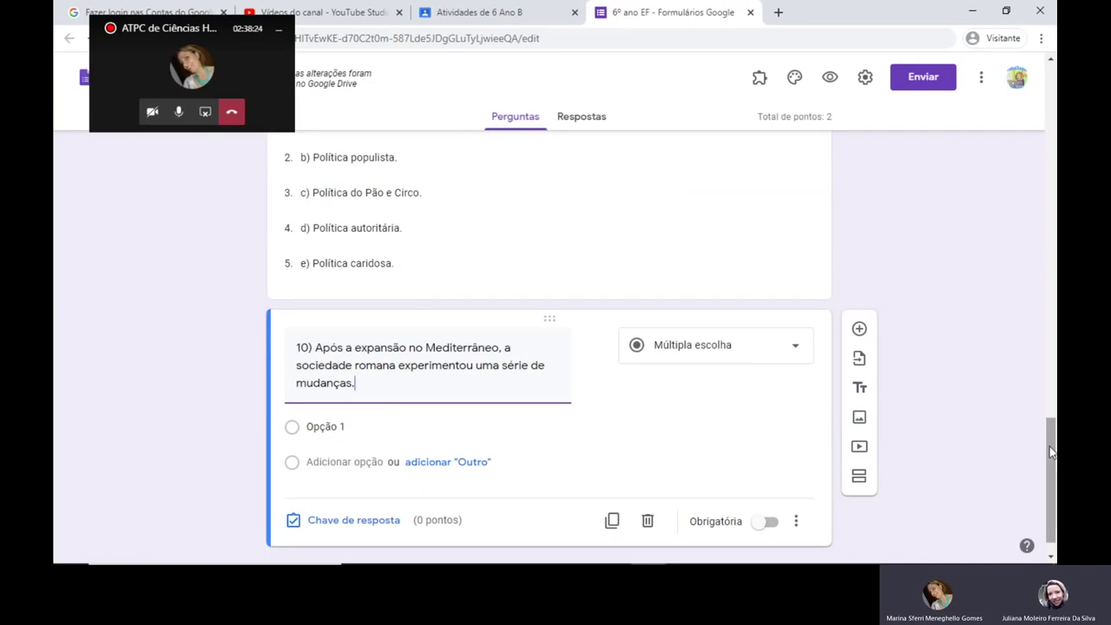
left_click_drag(1052, 467, 1054, 475)
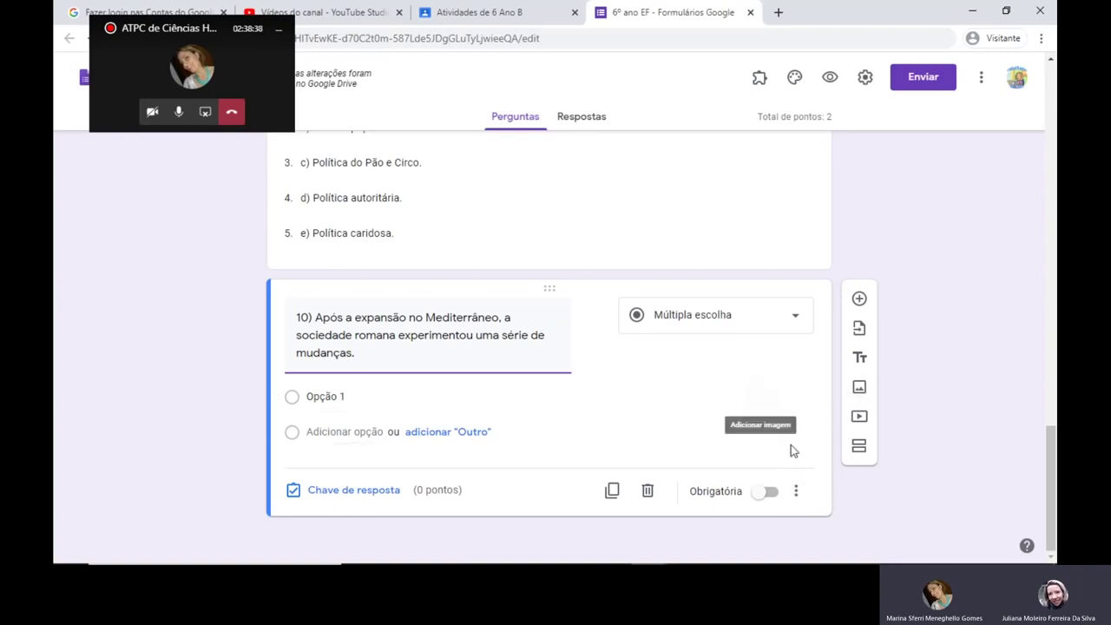
left_click(796, 493)
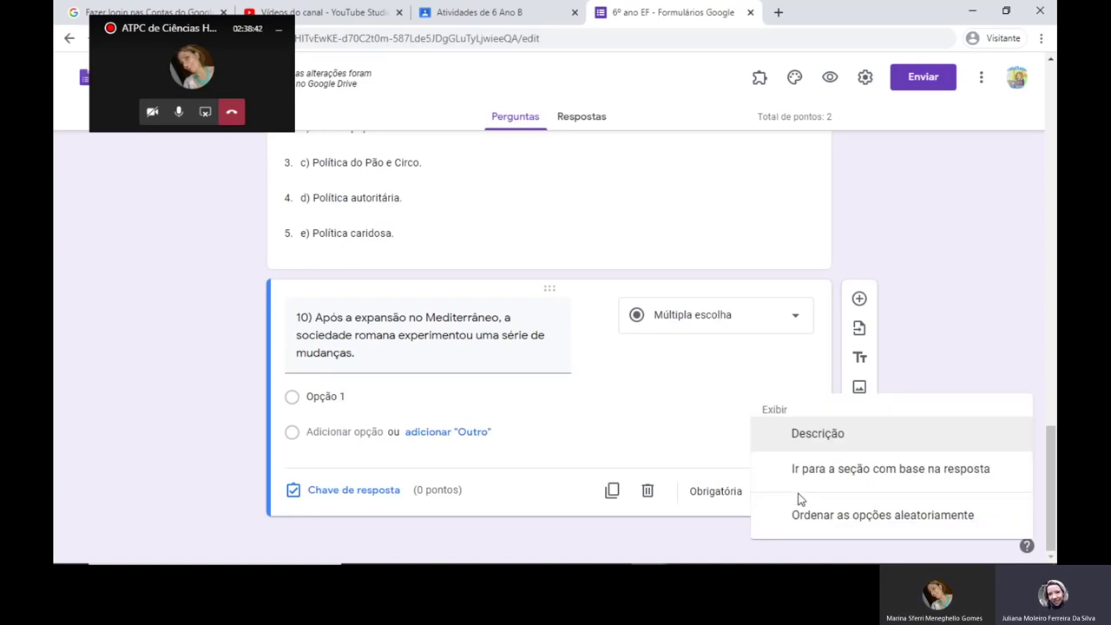
left_click(809, 438)
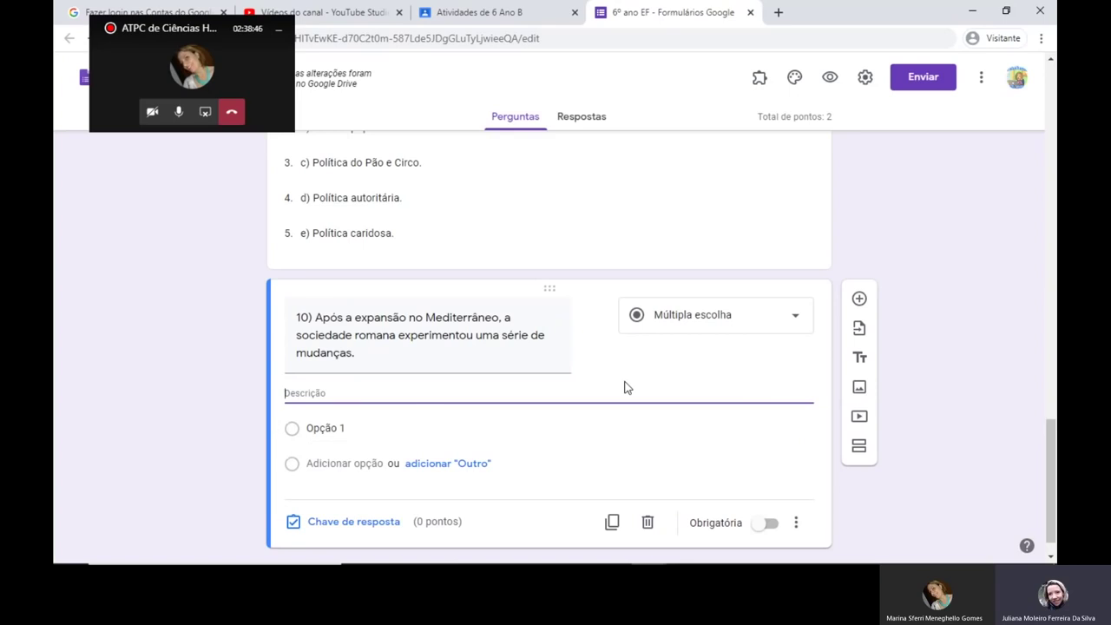
type("I - Com o enriquecimento geral da população, não houve mais necessidade de escravos.II - Multiplicou-se o número de desocupados nas cidades, em virtude do aumento da mão de obra escrava.III - A religião sofreu uma grande reforma face às influências monoteístas oriundas do Oriente, já no início do Império.IV - Houve o enriquecimento da minoria patrícia, enquanto a maioria plebeia empobreceu, aumentando o número de clientes.V - A conquista do Oriente trouxe uma orientalização dos costumes e a tendência à divinização dos imperadores.")
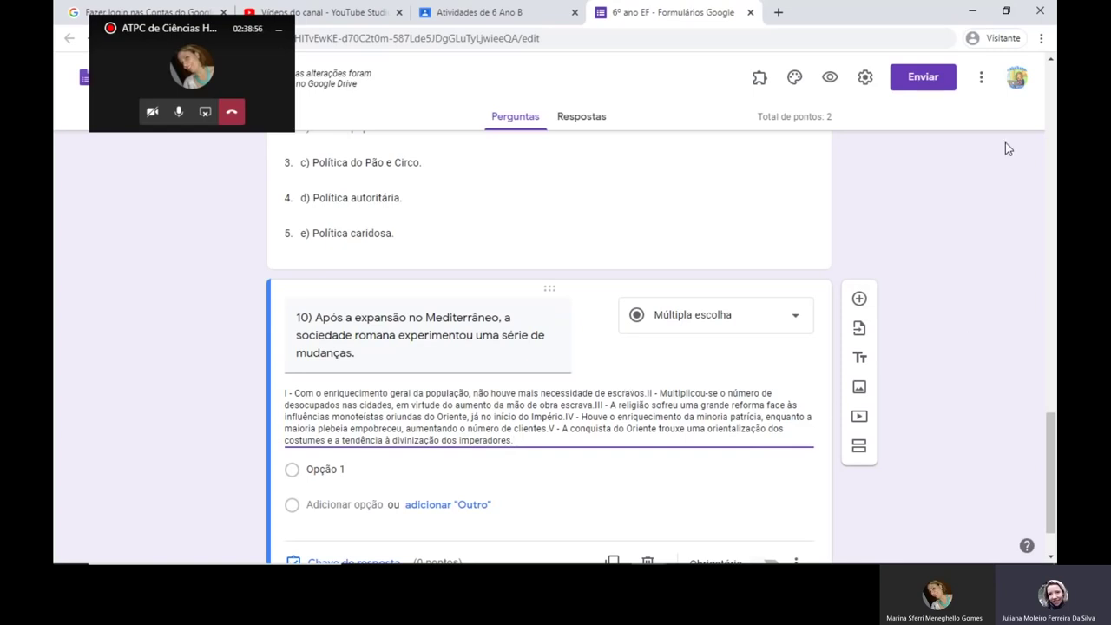
Copy "São afirmações corretas:" from the Word document and append it to question 10's description in the form
left_click(974, 12)
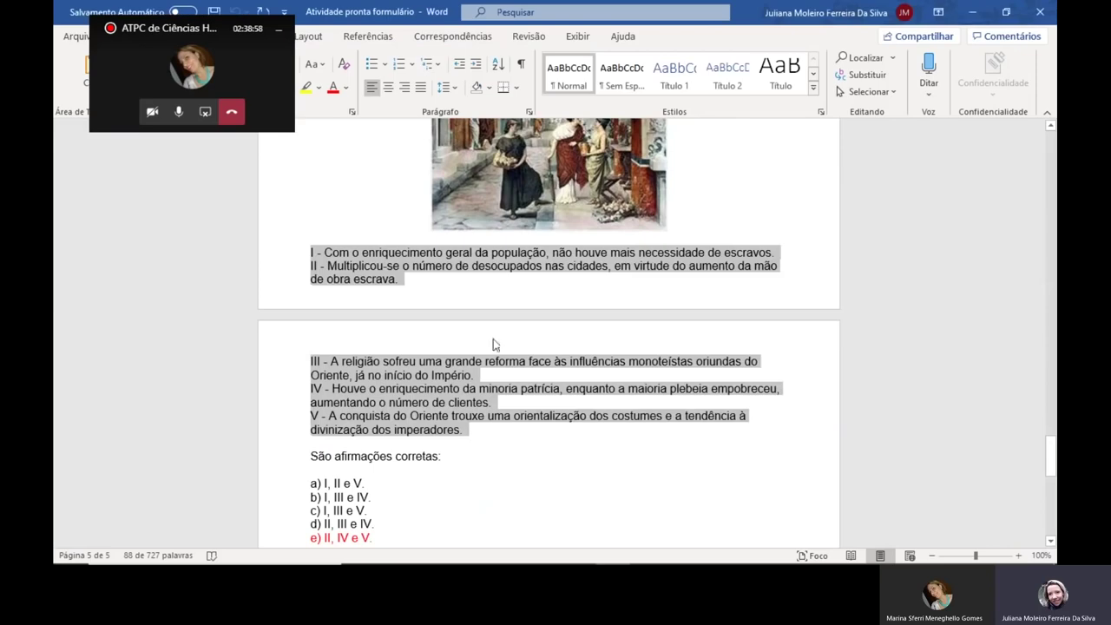
left_click_drag(310, 456, 449, 463)
key("ctrl+c")
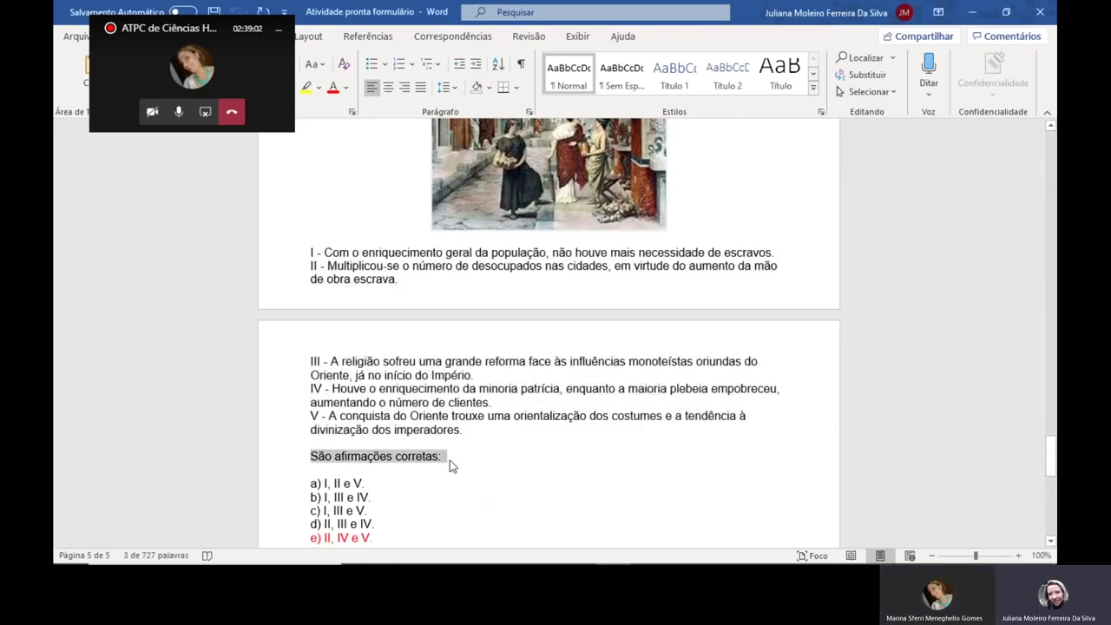
left_click(972, 14)
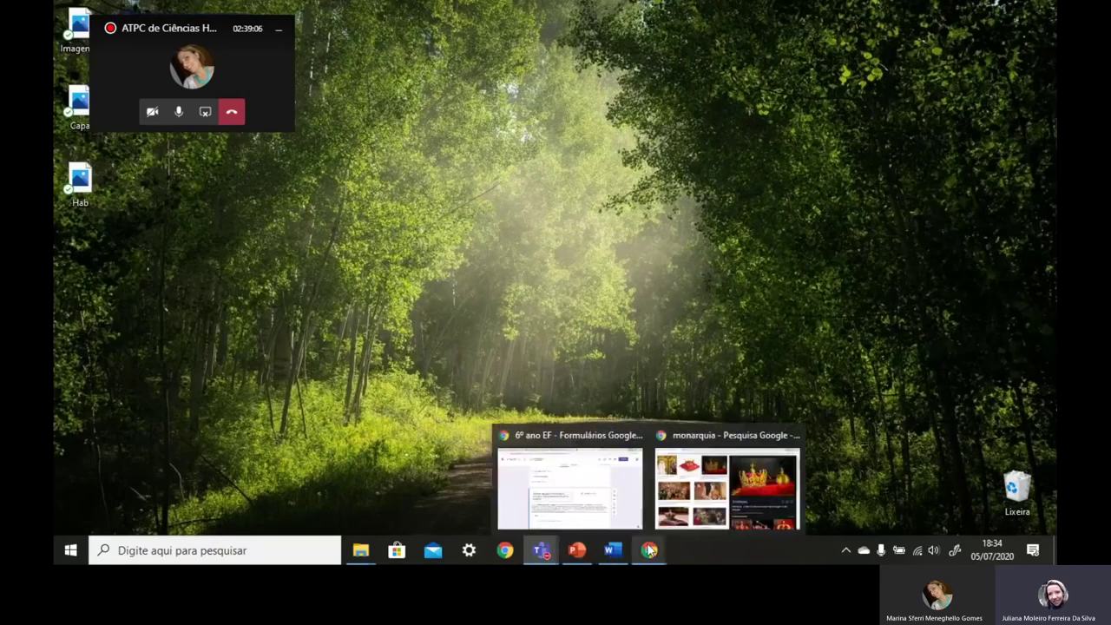
left_click(588, 488)
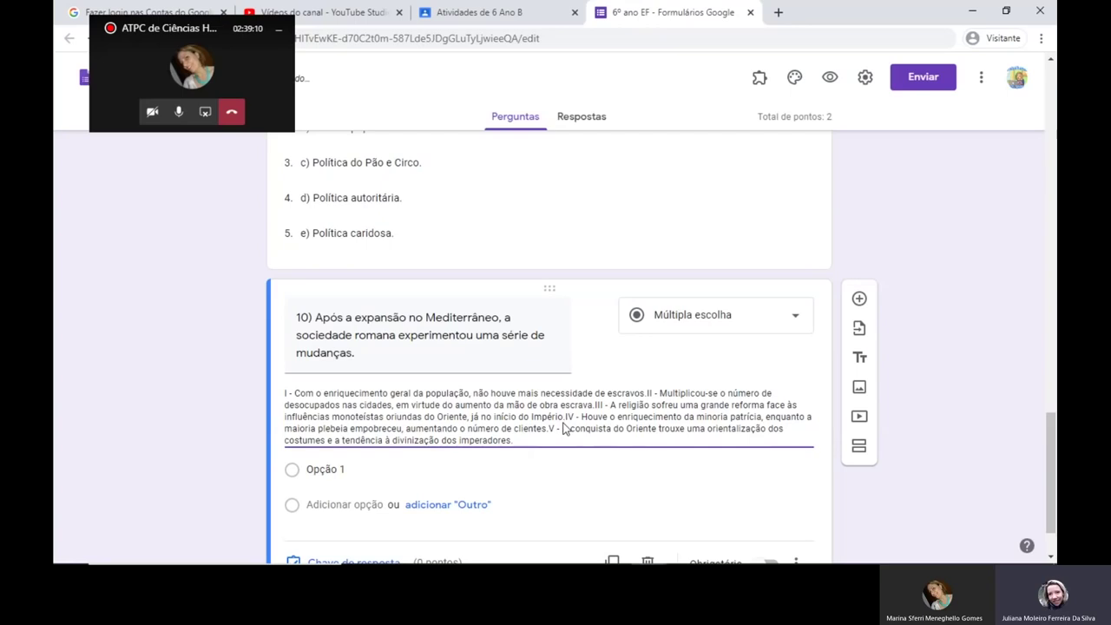
key("ctrl+v")
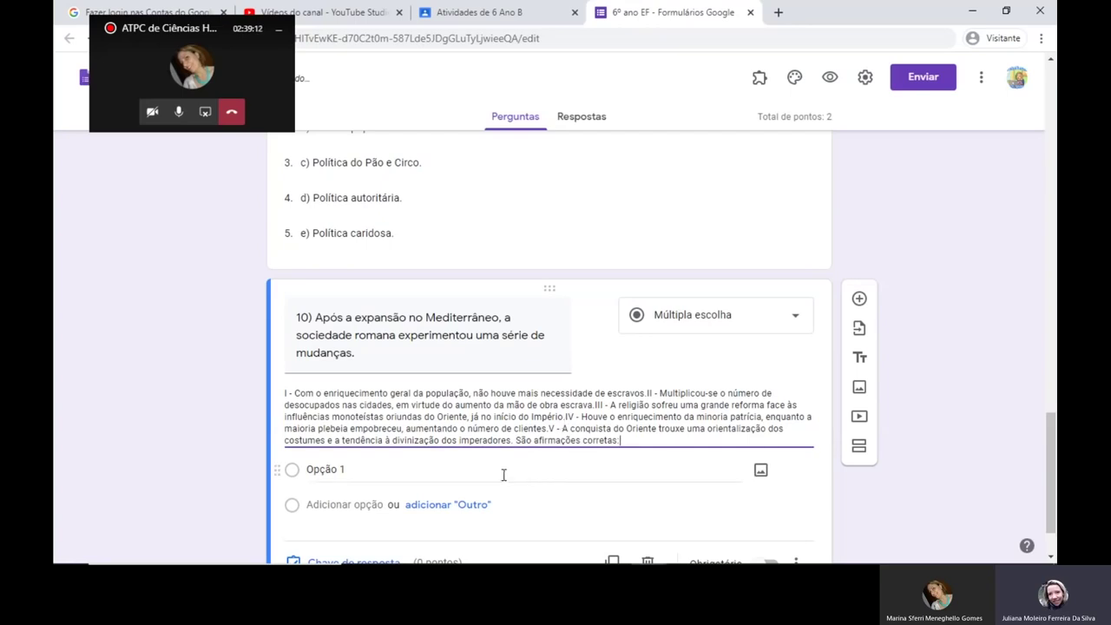
Switch back to the Word document and copy question 10's alternatives a) to e)
left_click(977, 9)
mouse_move(650, 550)
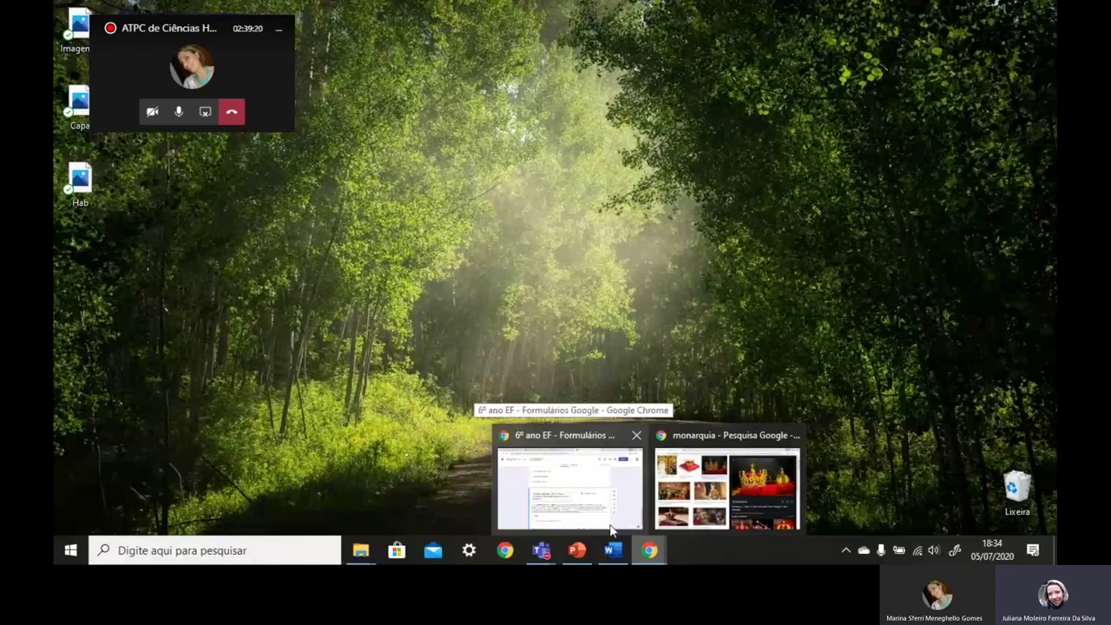
left_click(613, 550)
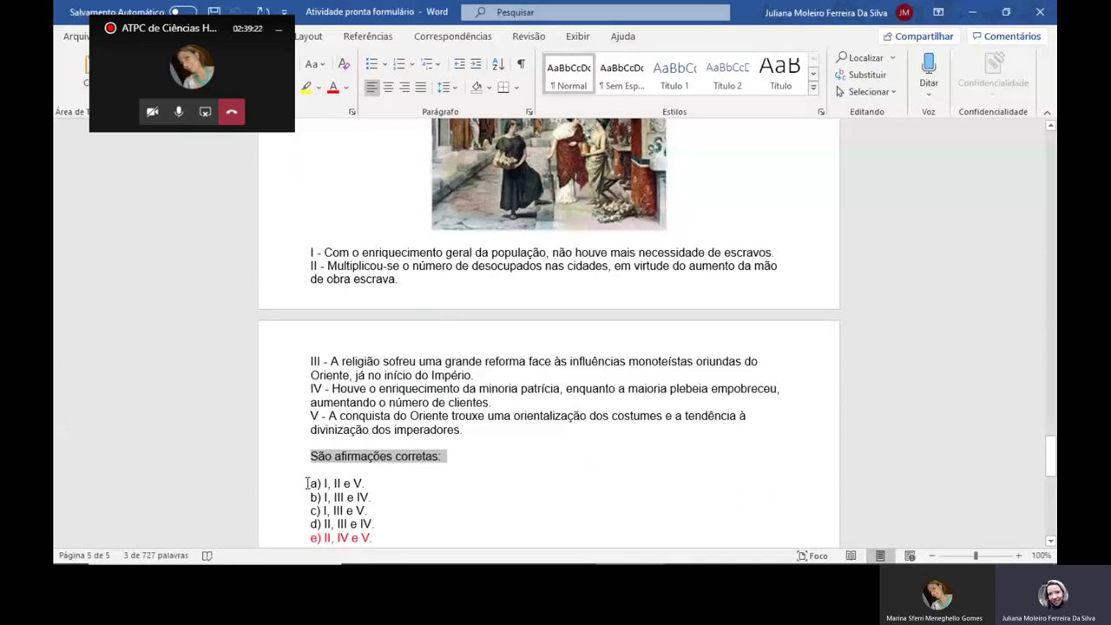
left_click_drag(313, 483, 408, 545)
key("ctrl+c")
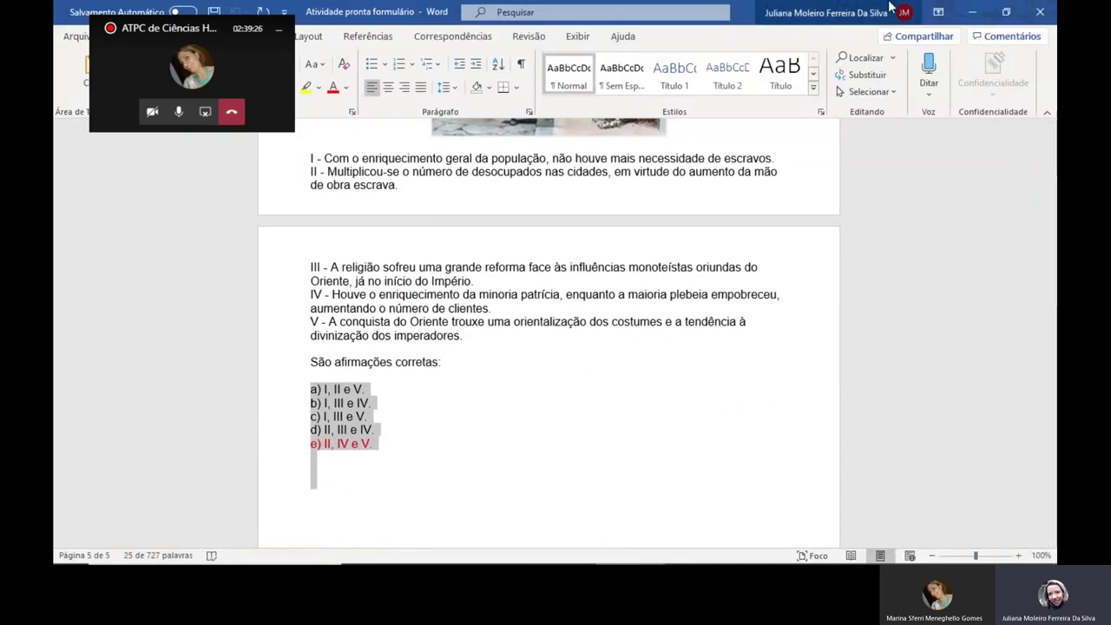
Close the "monarquia" Google search window and return to the form
left_click(649, 550)
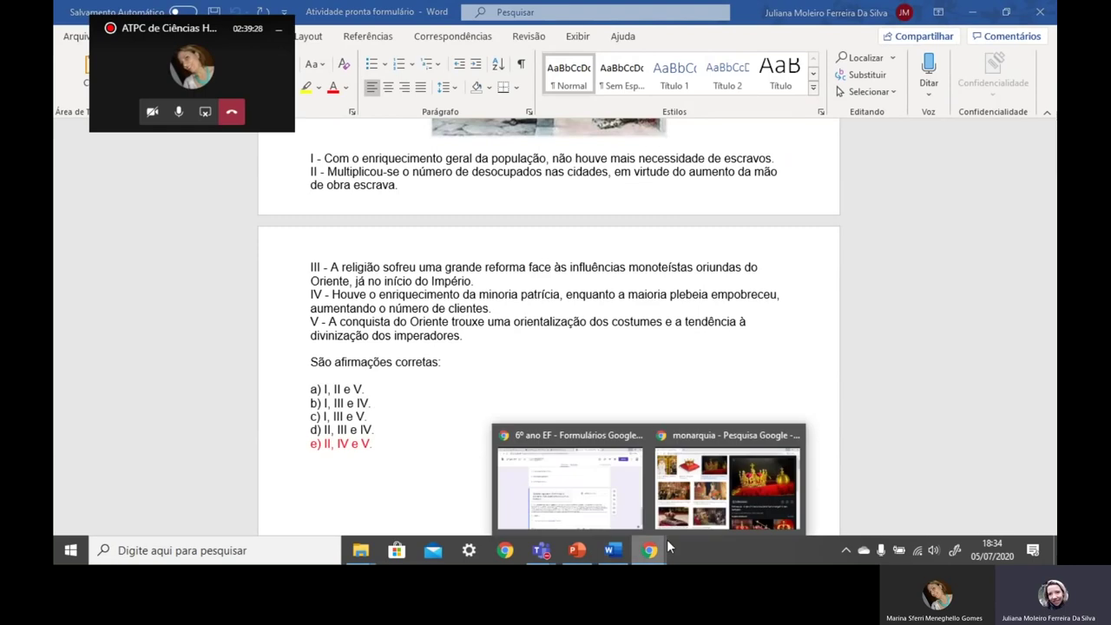
left_click(797, 435)
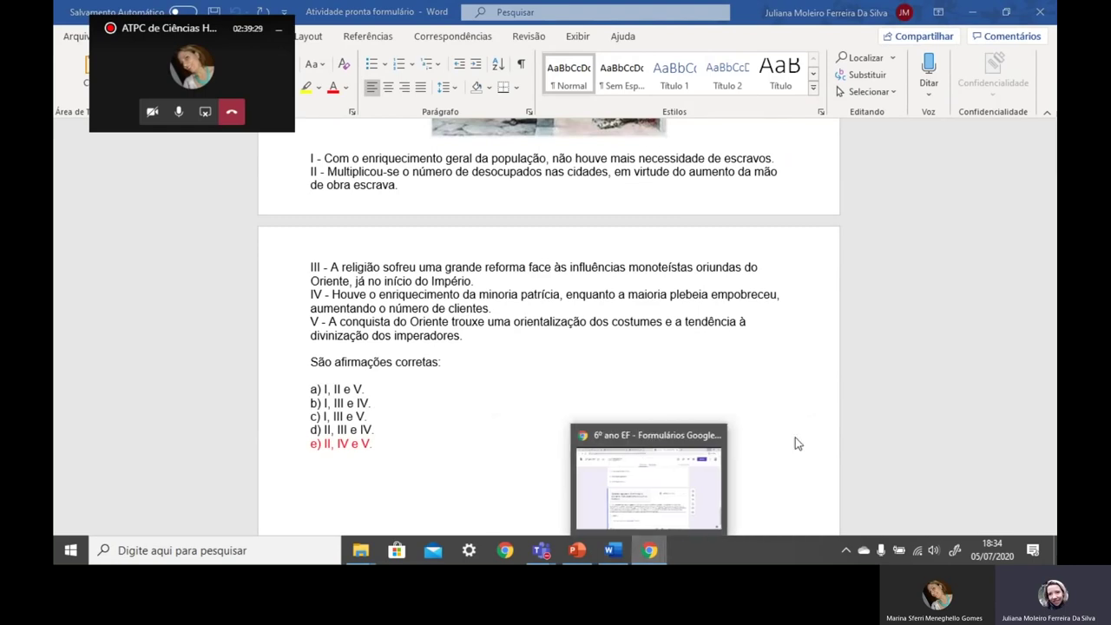
left_click(688, 486)
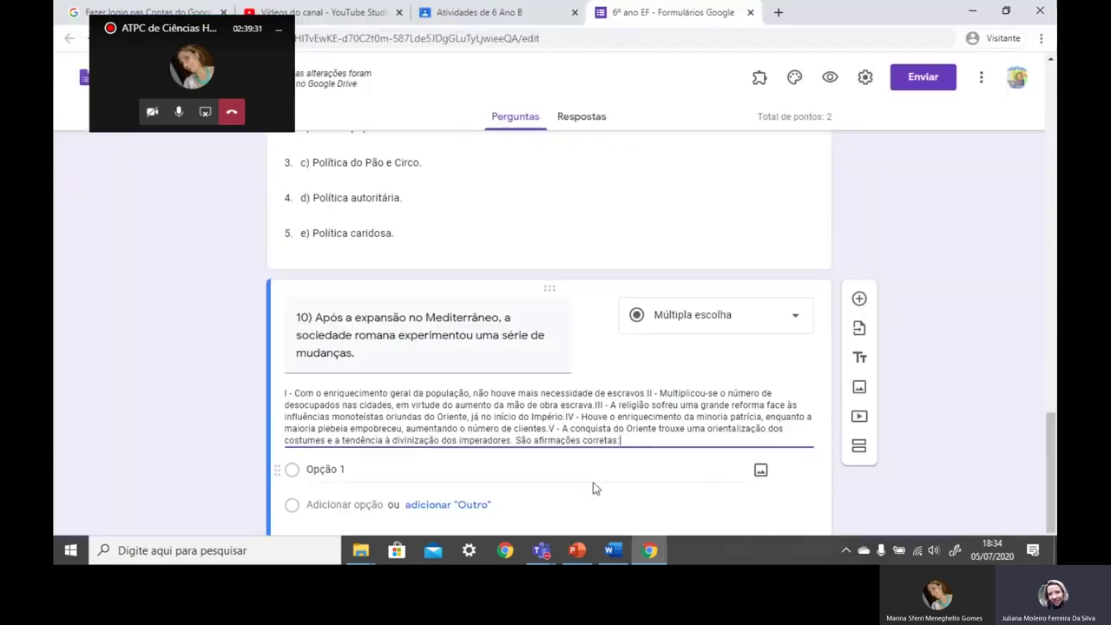
Paste alternatives a) to e) as question 10's answer options and remove the two empty options after them
left_click(321, 469)
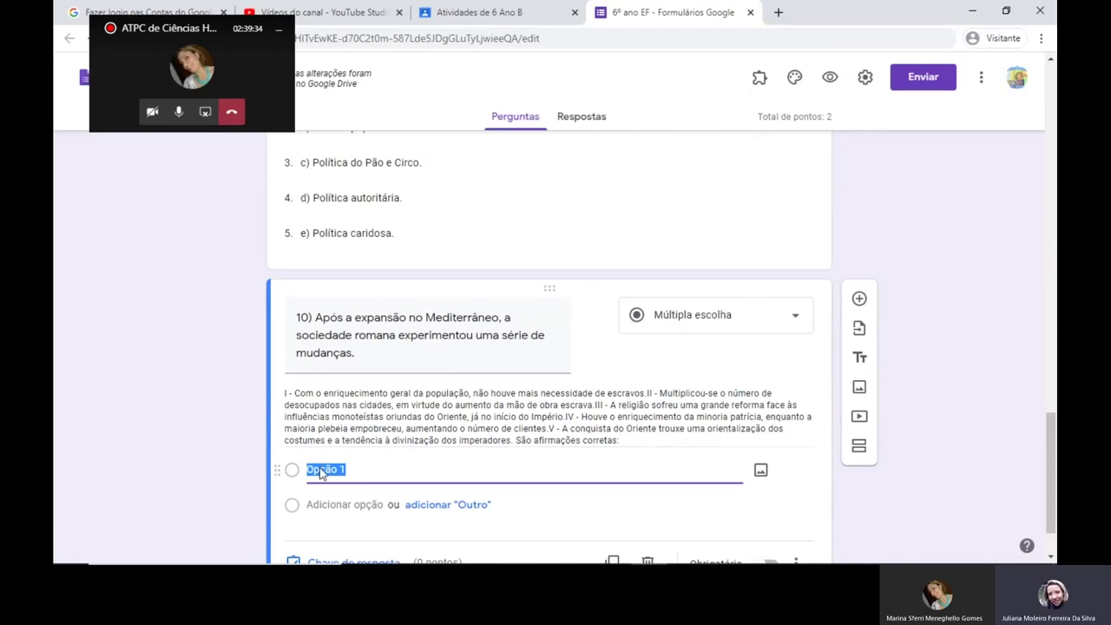
key("ctrl+v")
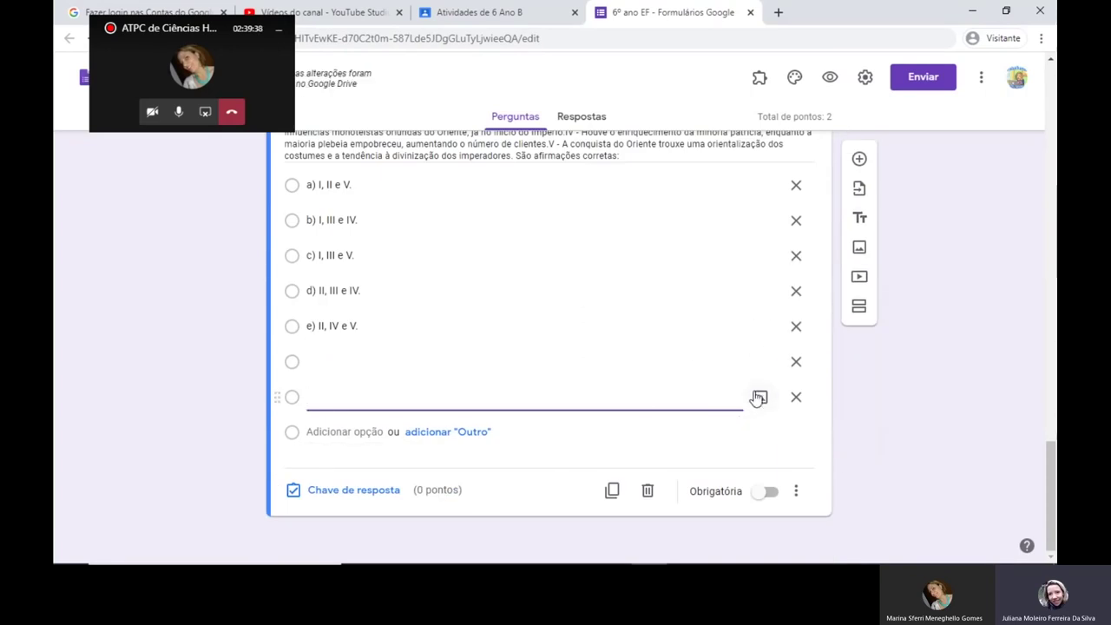
left_click(796, 399)
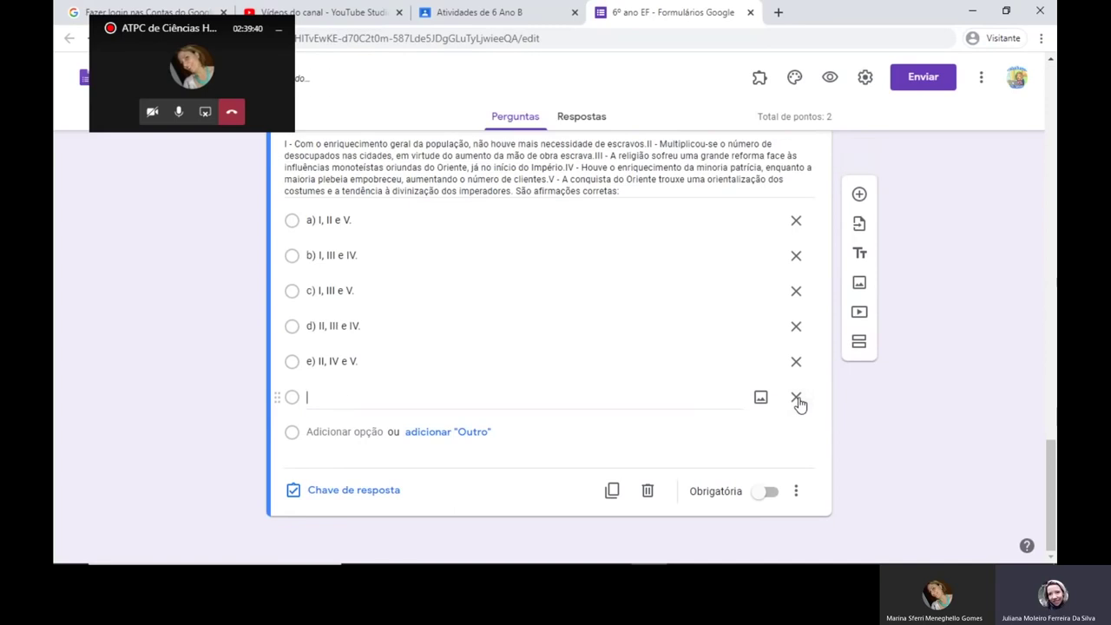
left_click(798, 397)
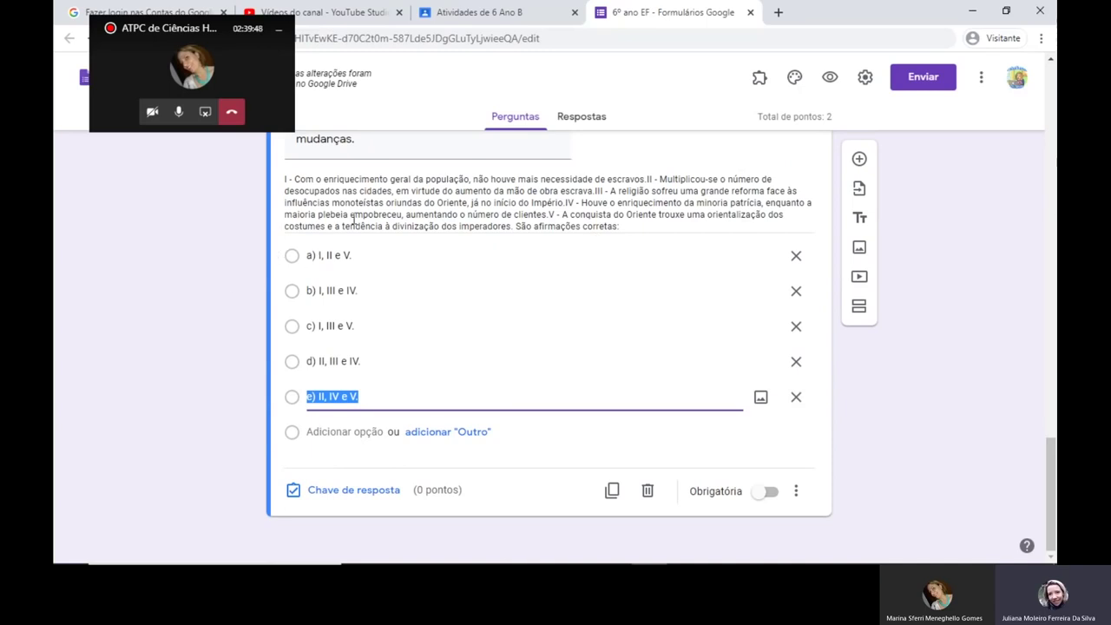
Switch to the Word document and insert blank lines before statement I to move statements I and II onto the next page
triple_click(649, 180)
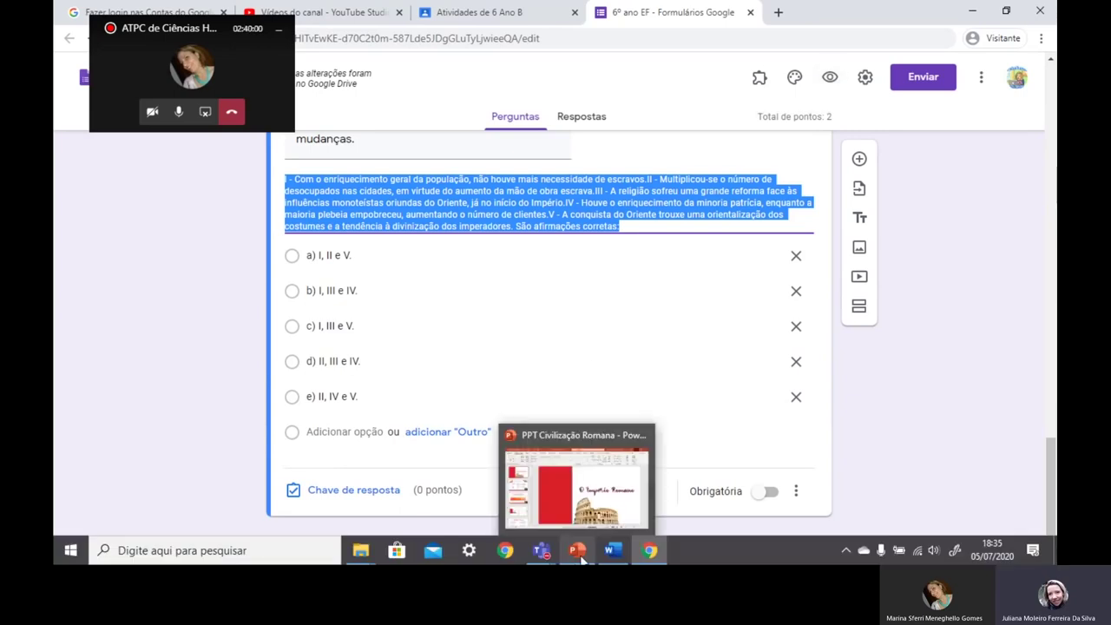
left_click(604, 549)
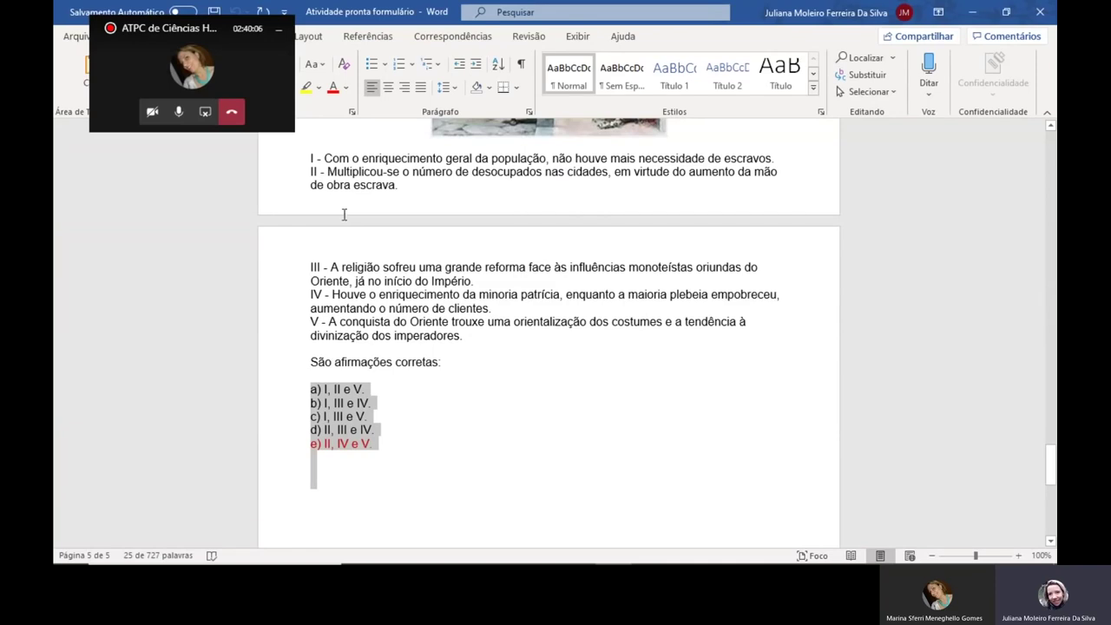
left_click(307, 158)
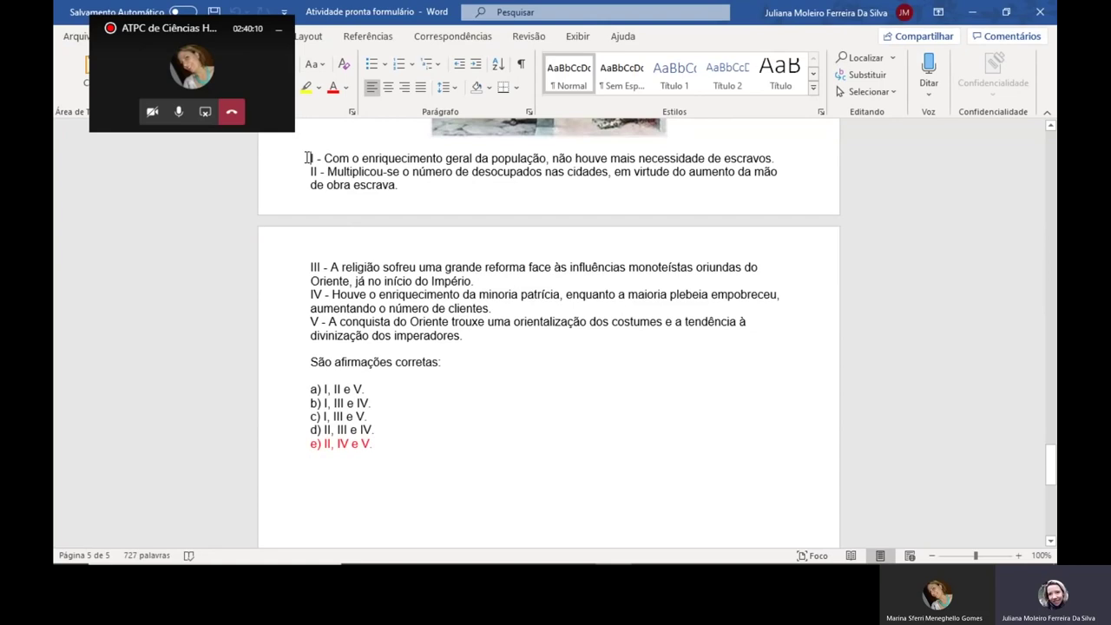
key("Return")
key("Return")
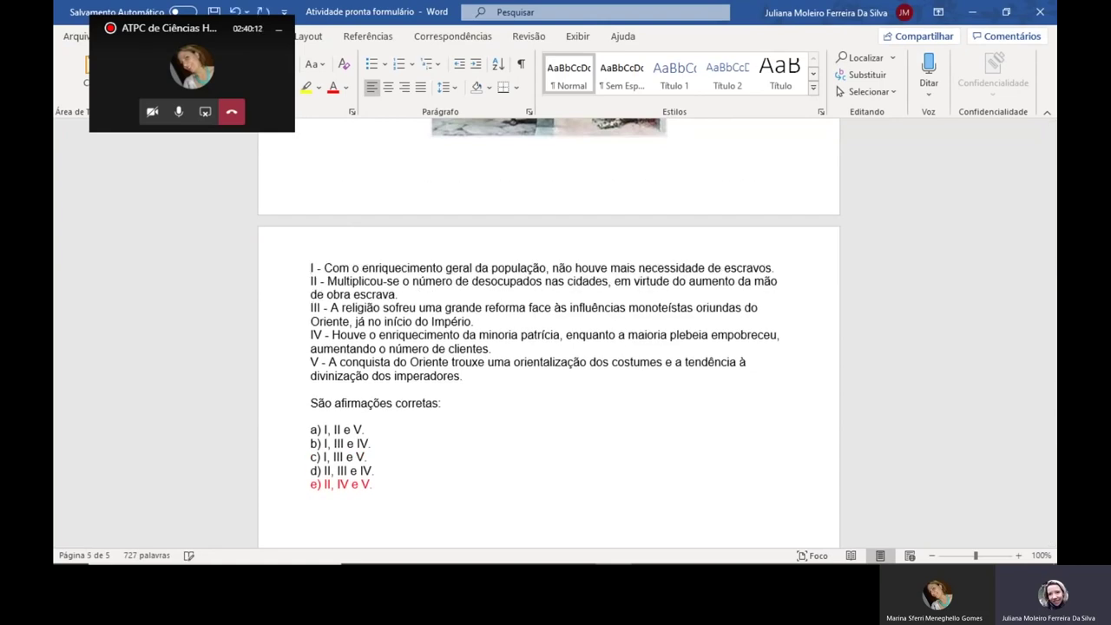
key("Return")
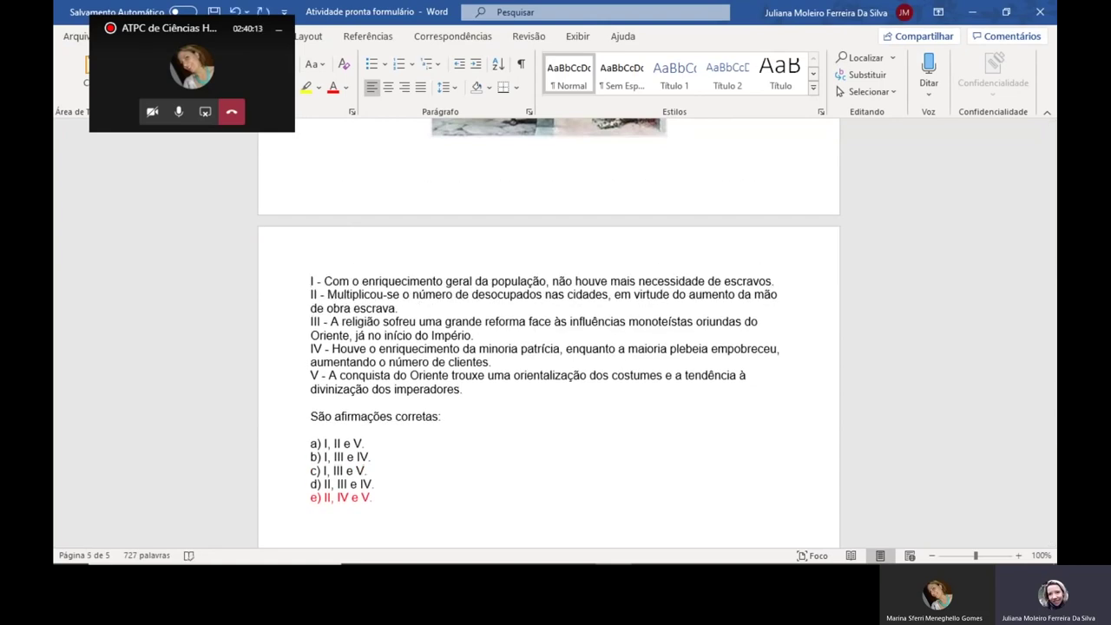
left_click(315, 214)
Copy question 10's statements I to V from the Word document
left_click_drag(308, 280, 546, 340)
left_click(547, 340)
left_click_drag(627, 391, 519, 376)
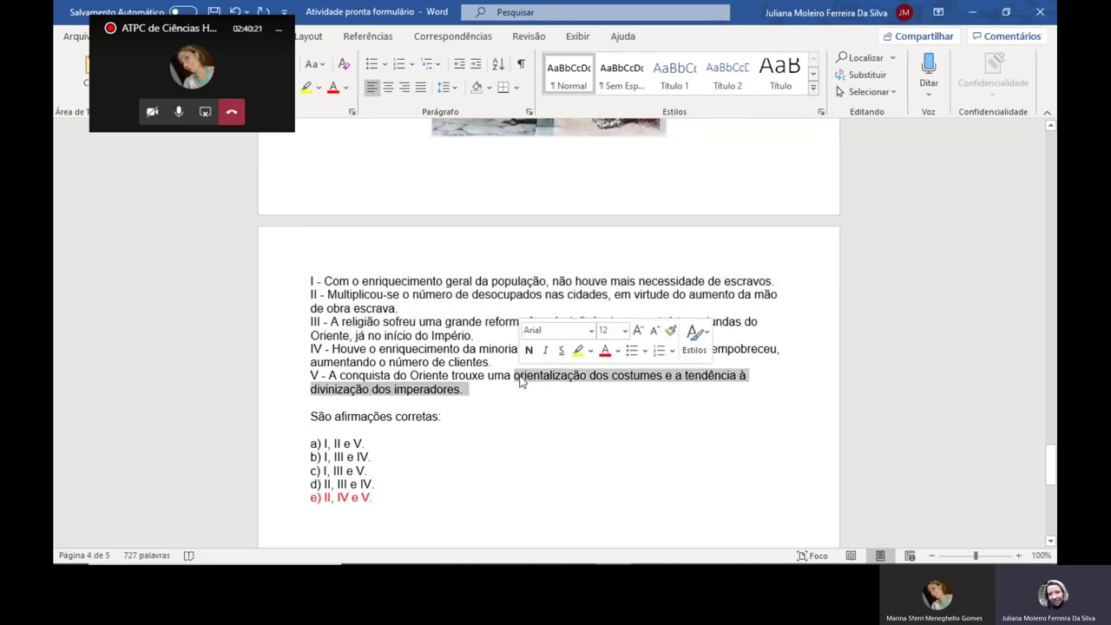
left_click(309, 281)
left_click_drag(309, 281, 476, 391)
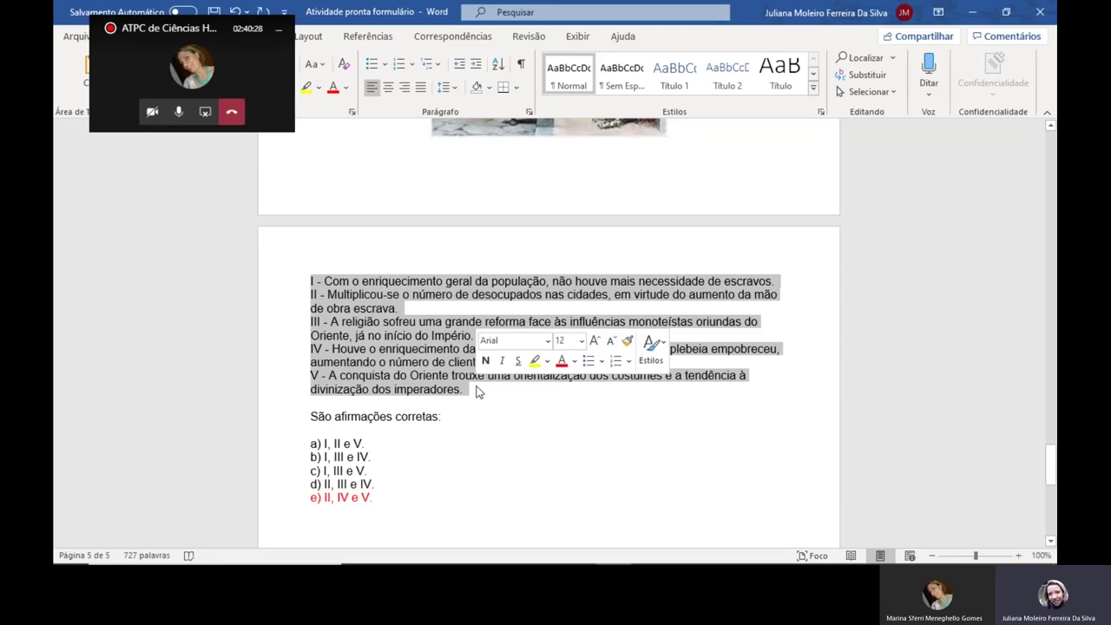
right_click(455, 391)
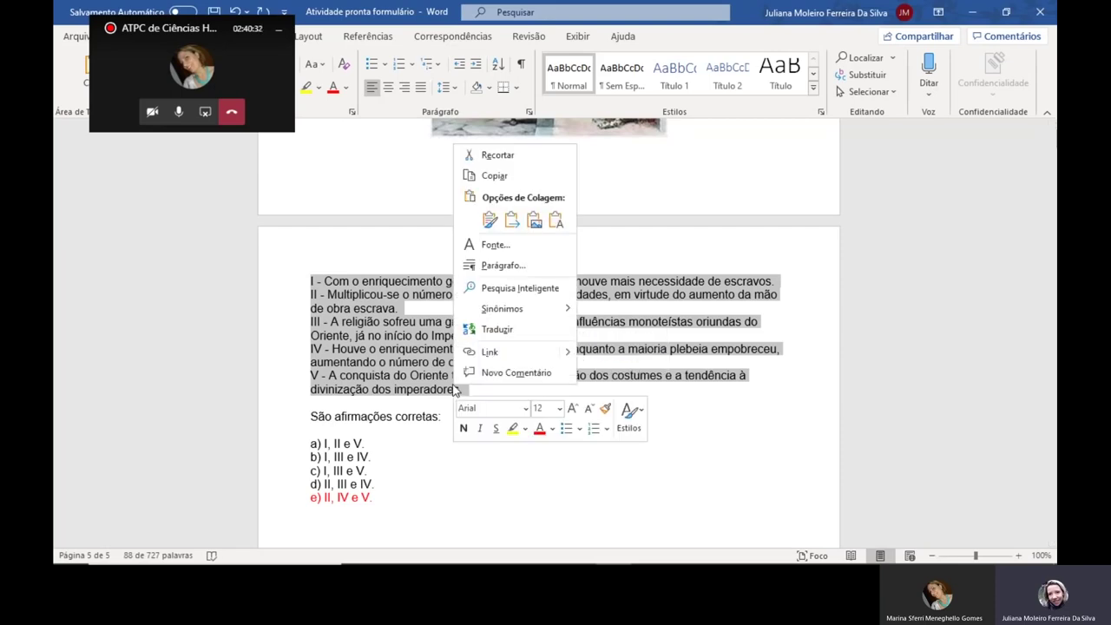
left_click(522, 487)
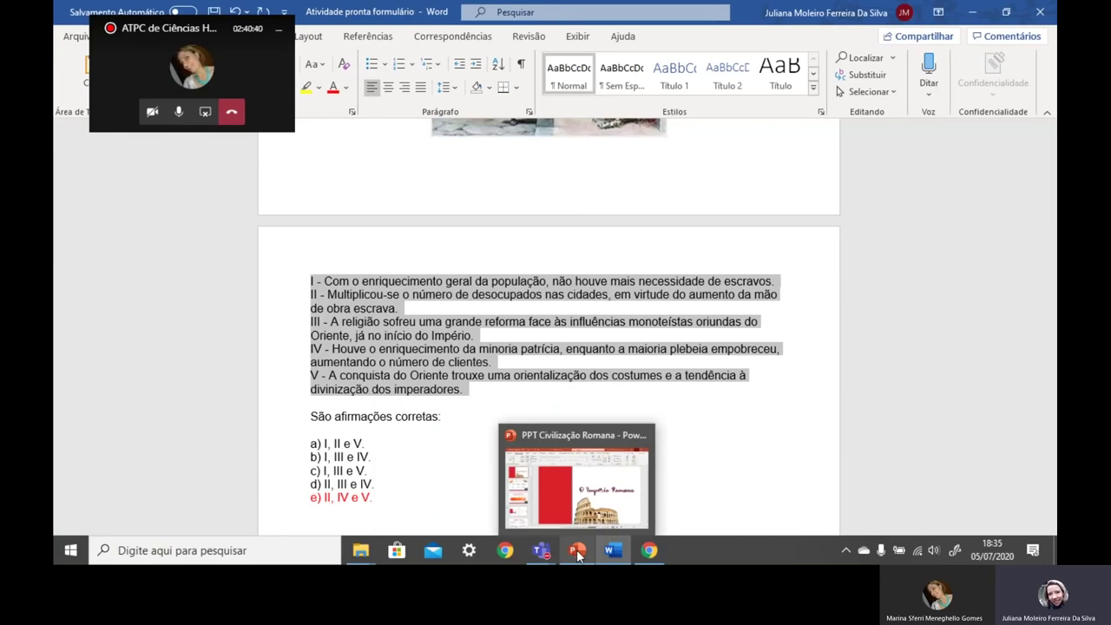
Switch to the PowerPoint presentation on the Roman Empire and insert a blank slide after the title slide
left_click(577, 550)
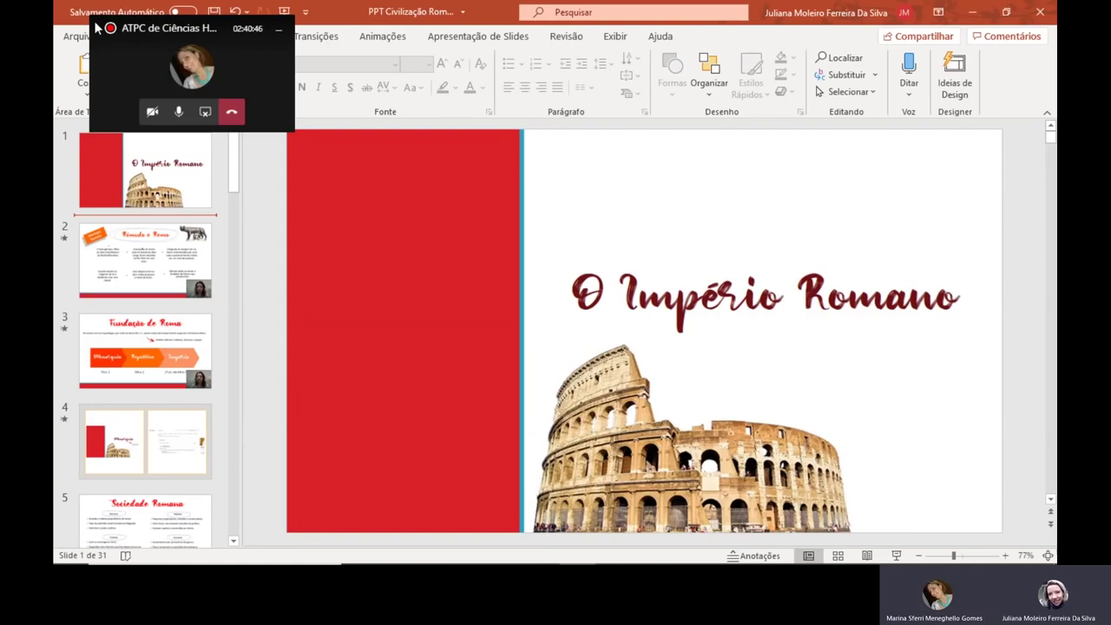
left_click_drag(96, 29, 370, 52)
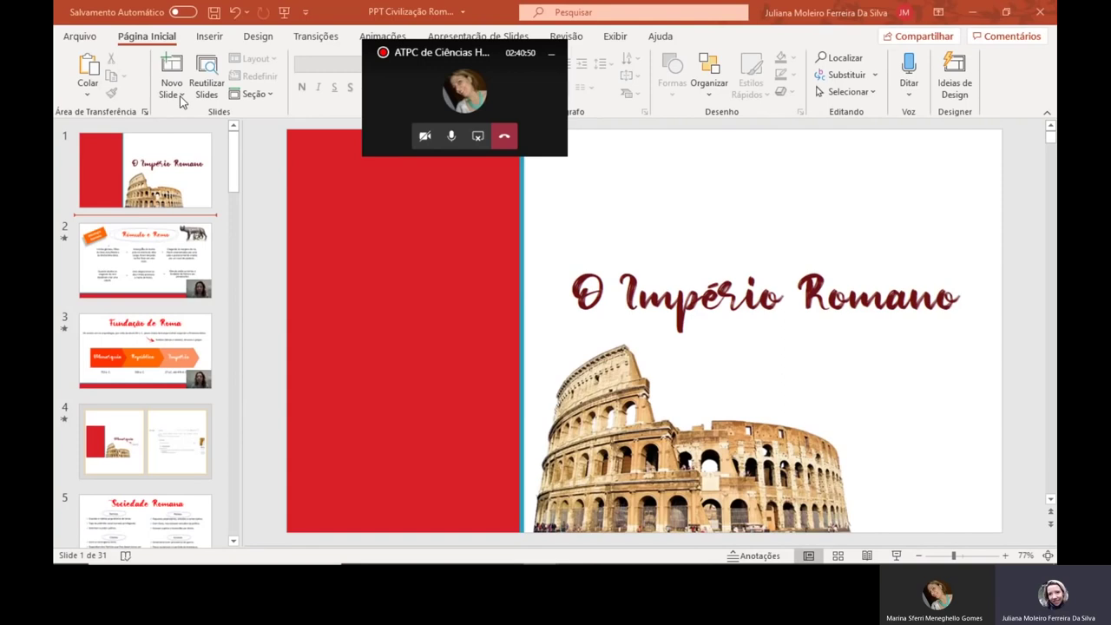
left_click(181, 100)
left_click(204, 388)
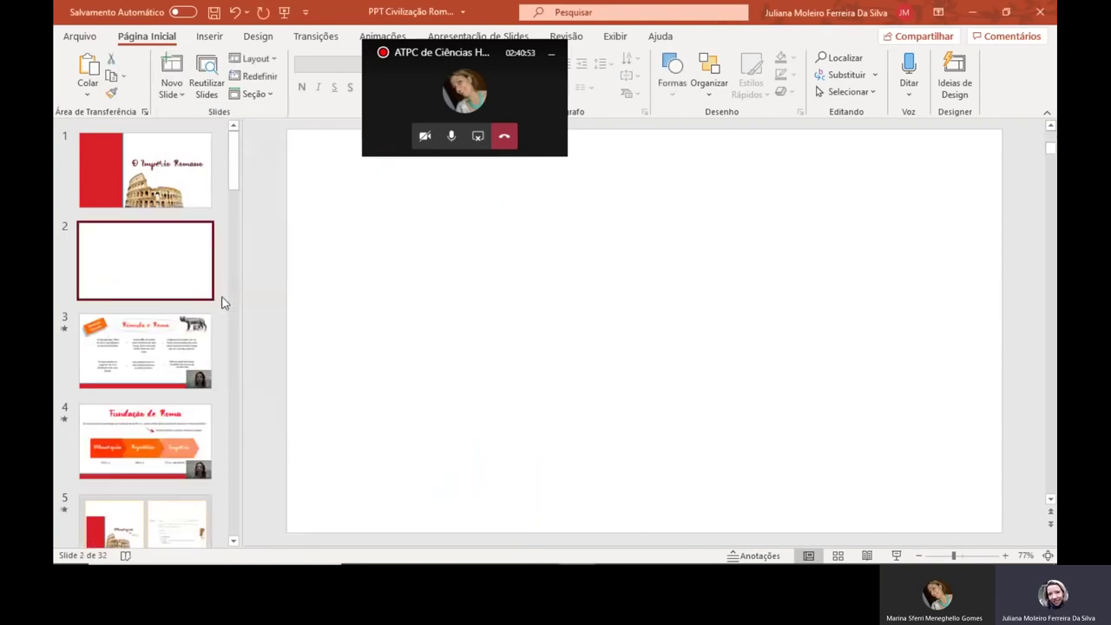
Paste the copied statements onto the blank slide as a picture and apply the design idea with blue and yellow geometric shapes
left_click(494, 301)
key("ctrl+v")
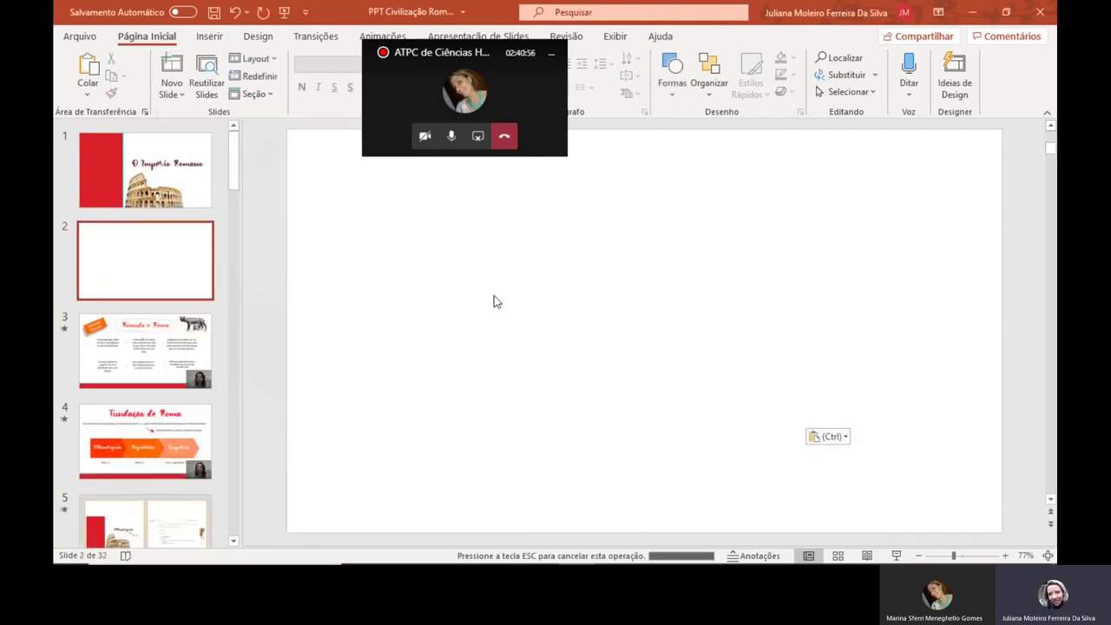
left_click(845, 439)
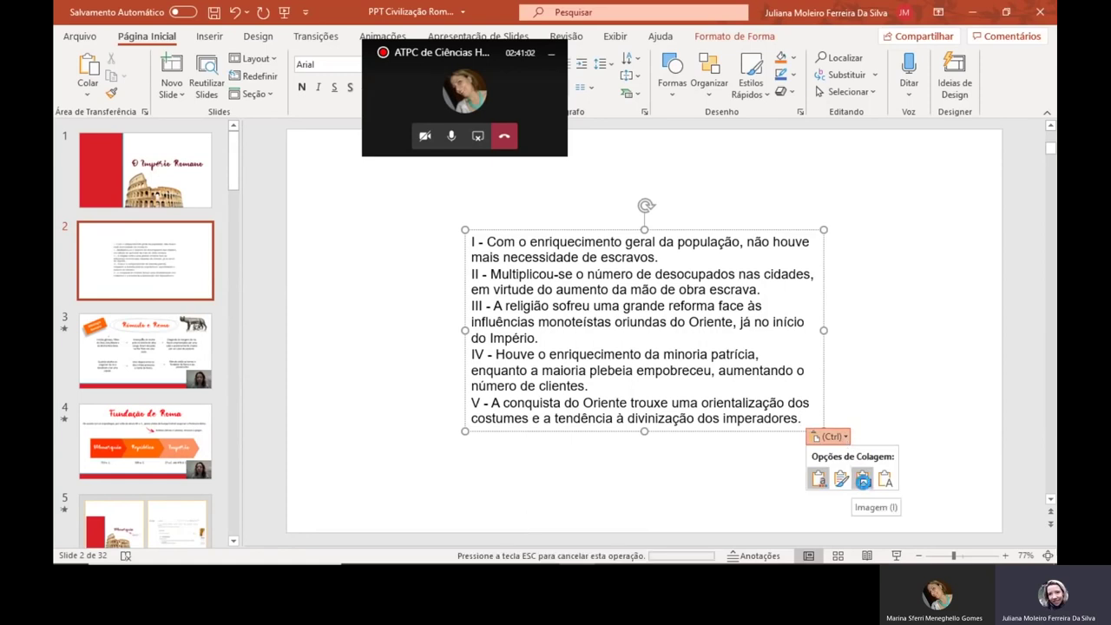
left_click(862, 479)
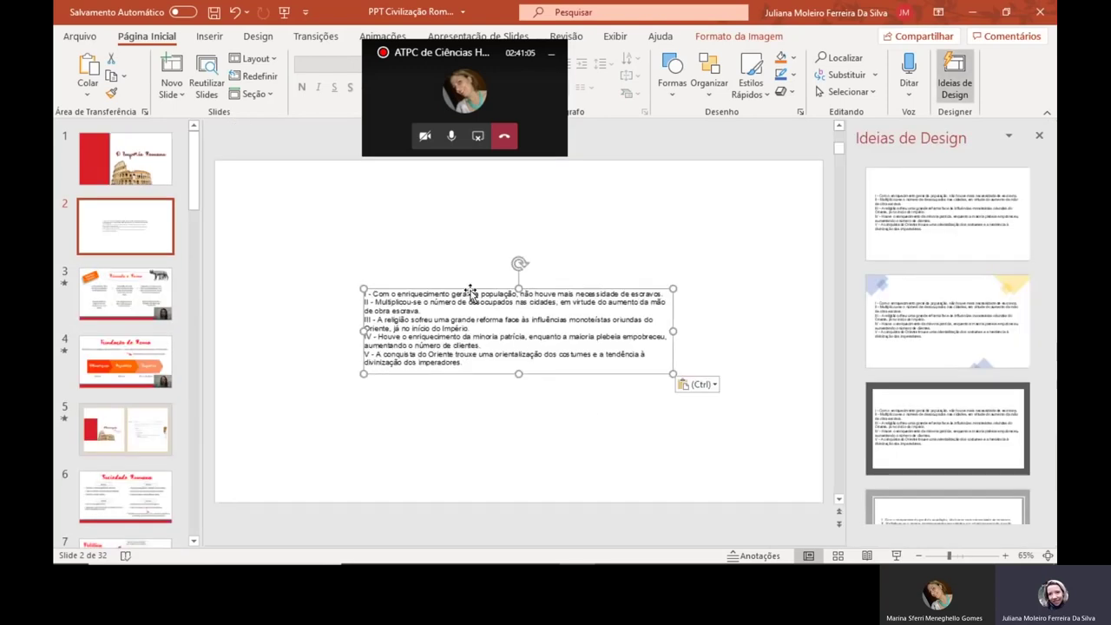
left_click(912, 319)
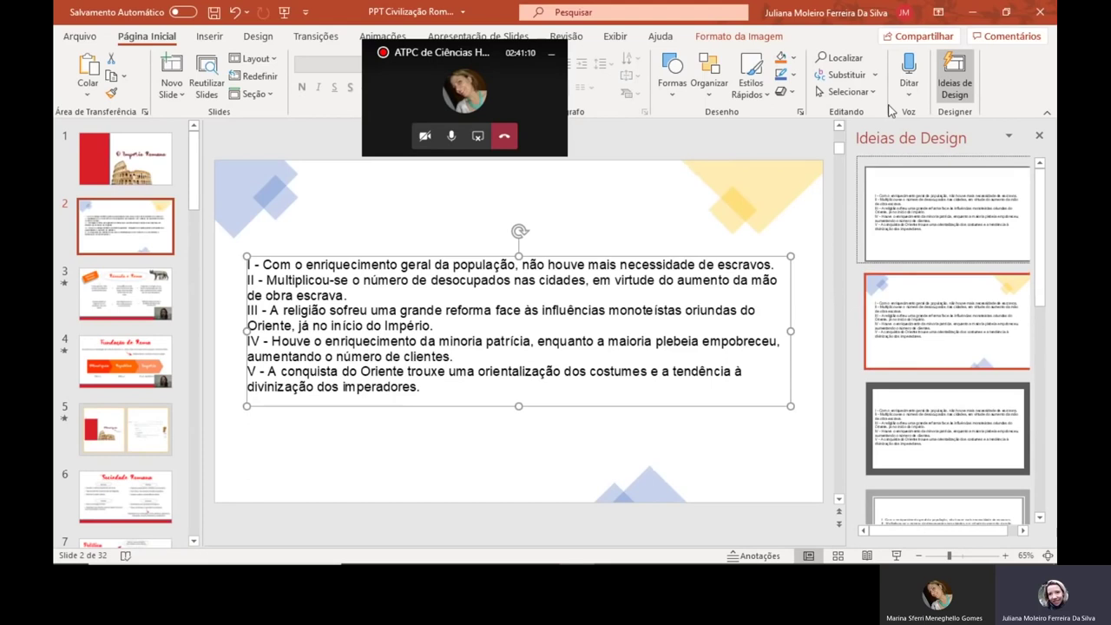
left_click(633, 202)
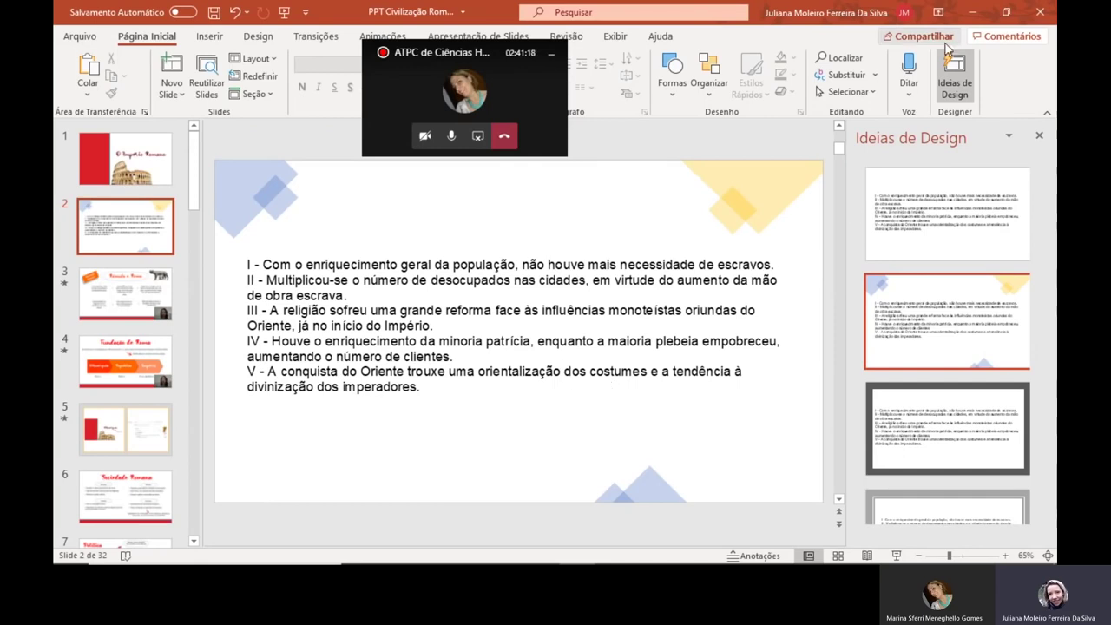
Return to the Google Form, delete question 10's description text and look at the image upload options for that question
left_click(974, 13)
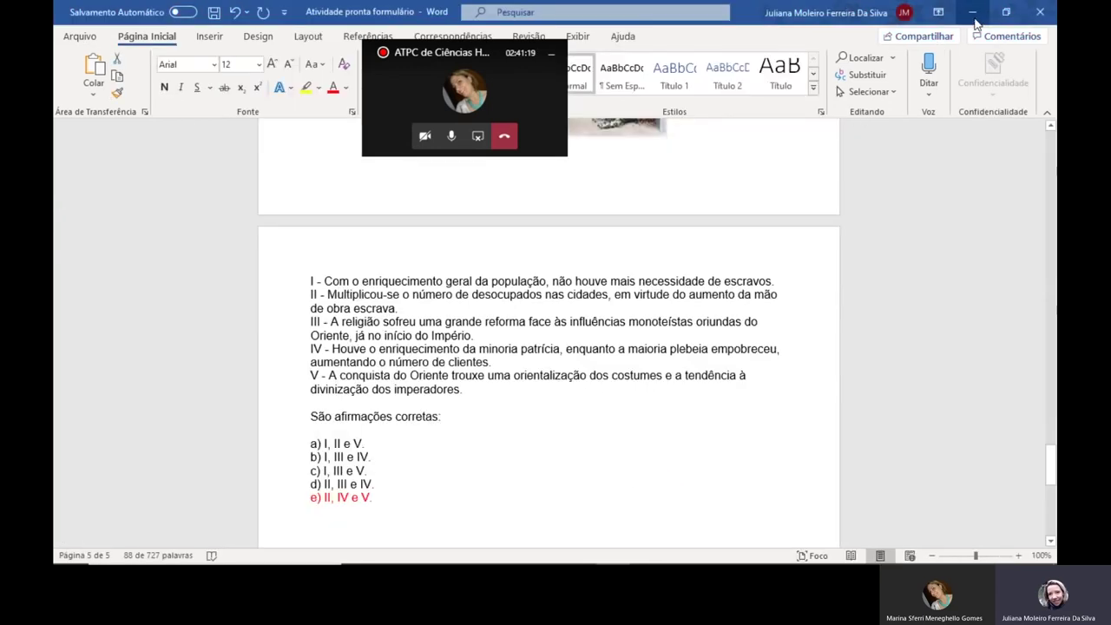
key("alt+Tab")
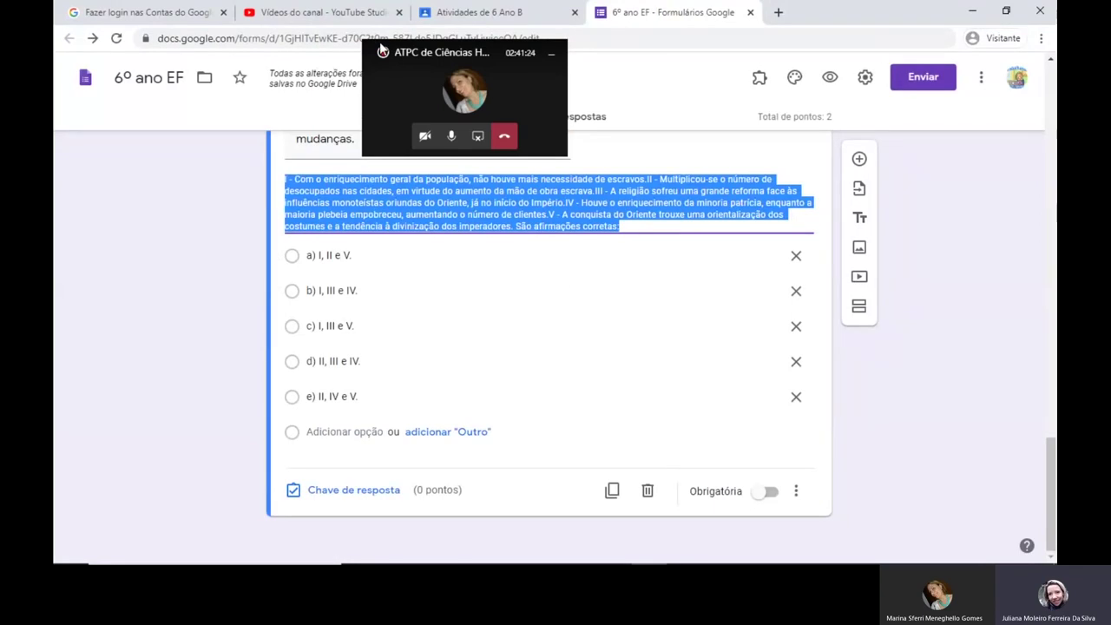
left_click_drag(382, 50, 74, 18)
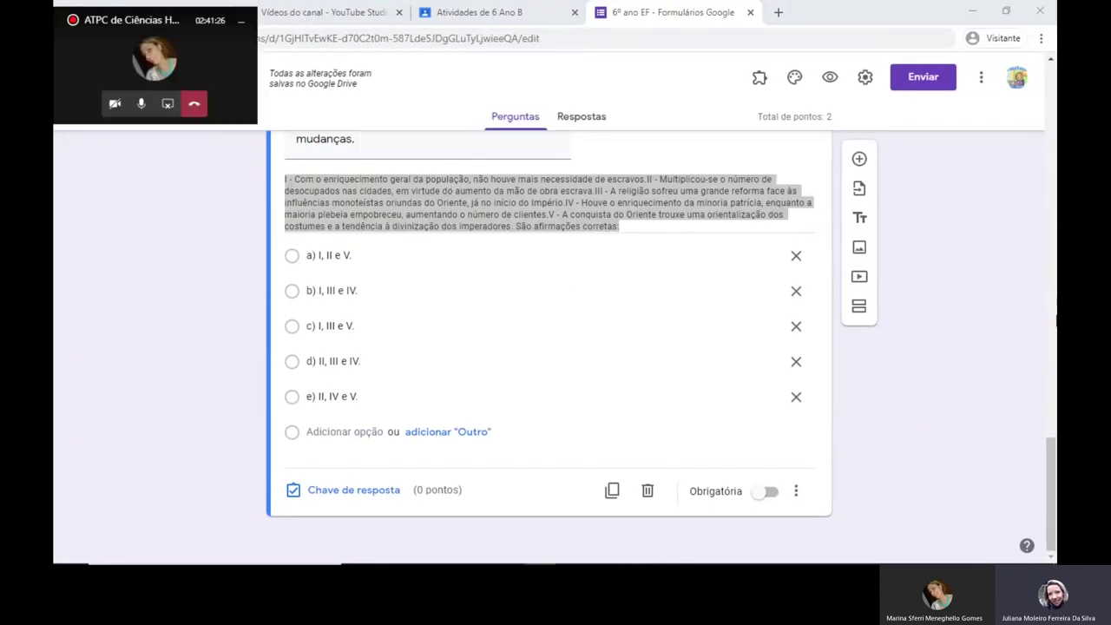
left_click_drag(1050, 469, 1050, 442)
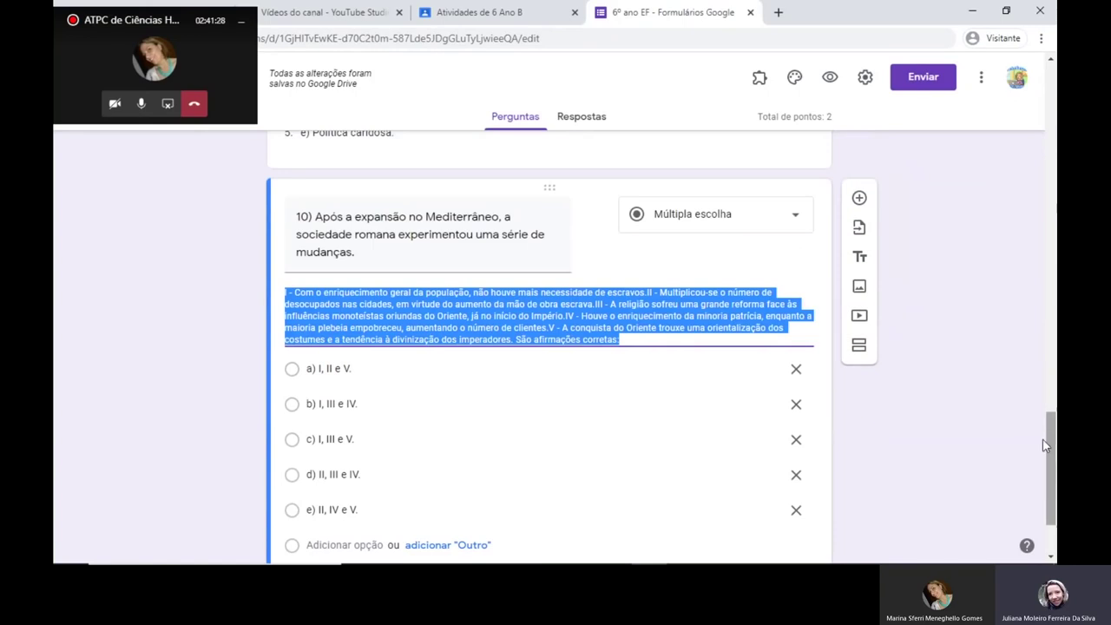
key("Delete")
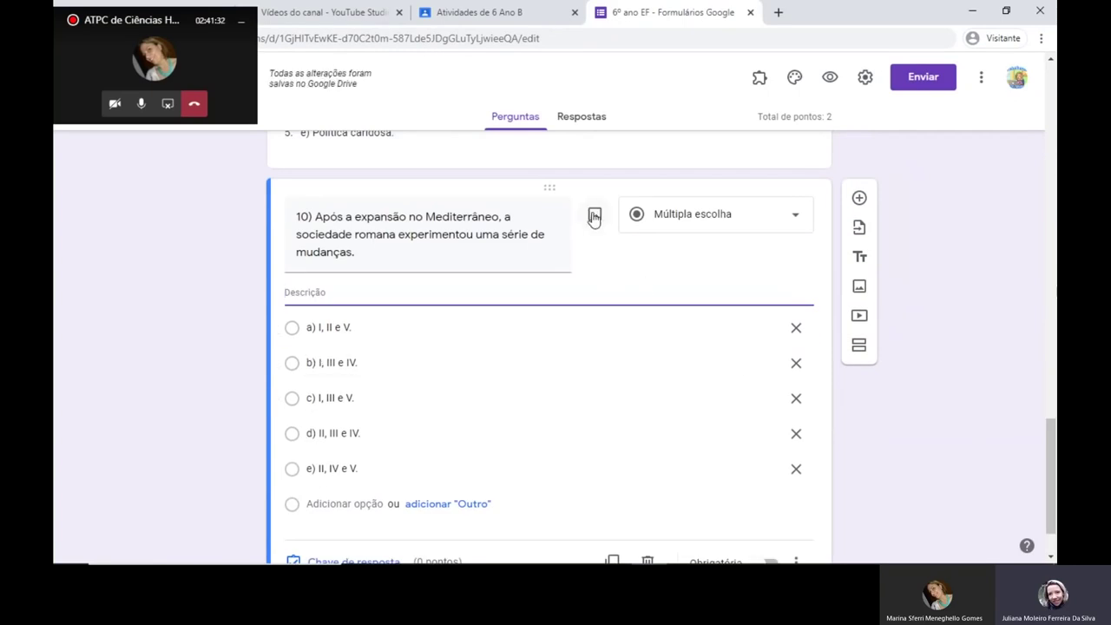
left_click(594, 217)
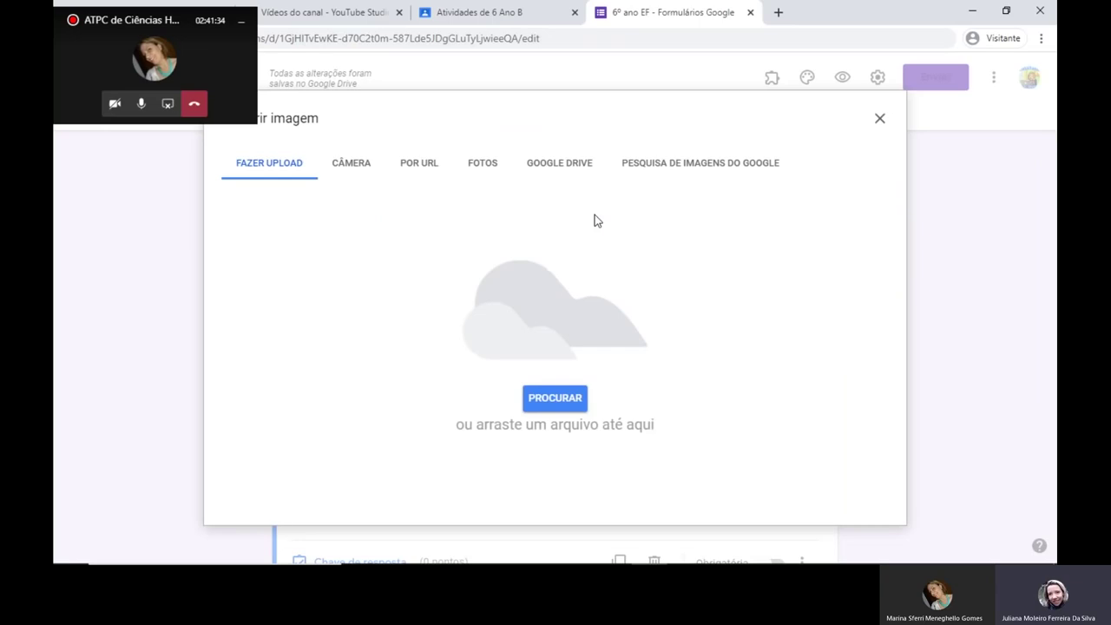
left_click(879, 120)
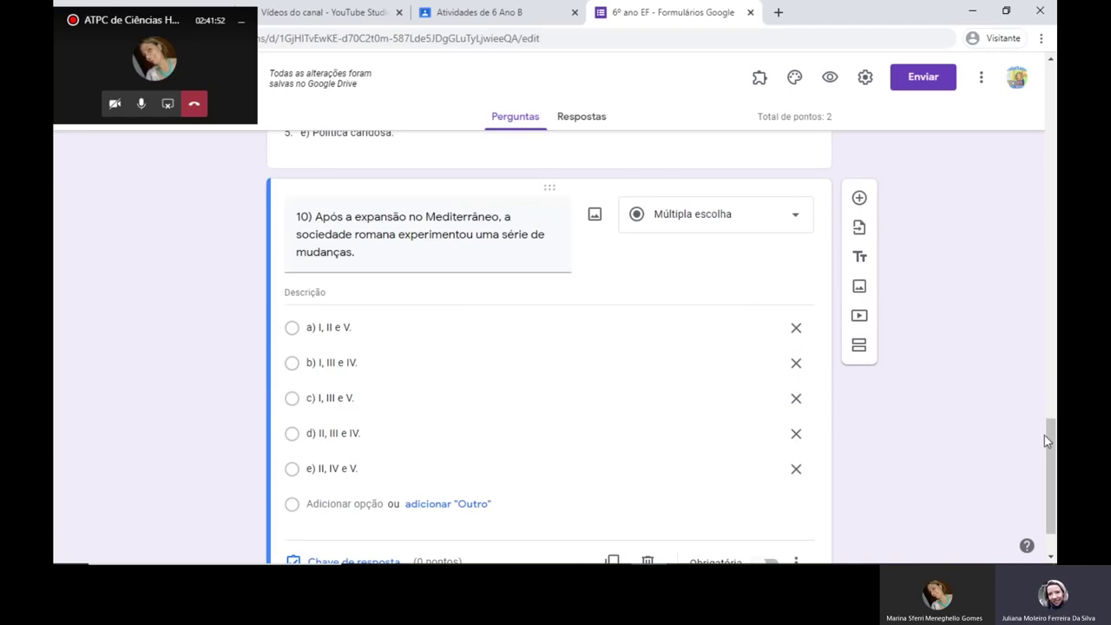
Mark e) II, IV e V. as the correct answer in question 10's answer key
scroll(1052, 473, "down", 1)
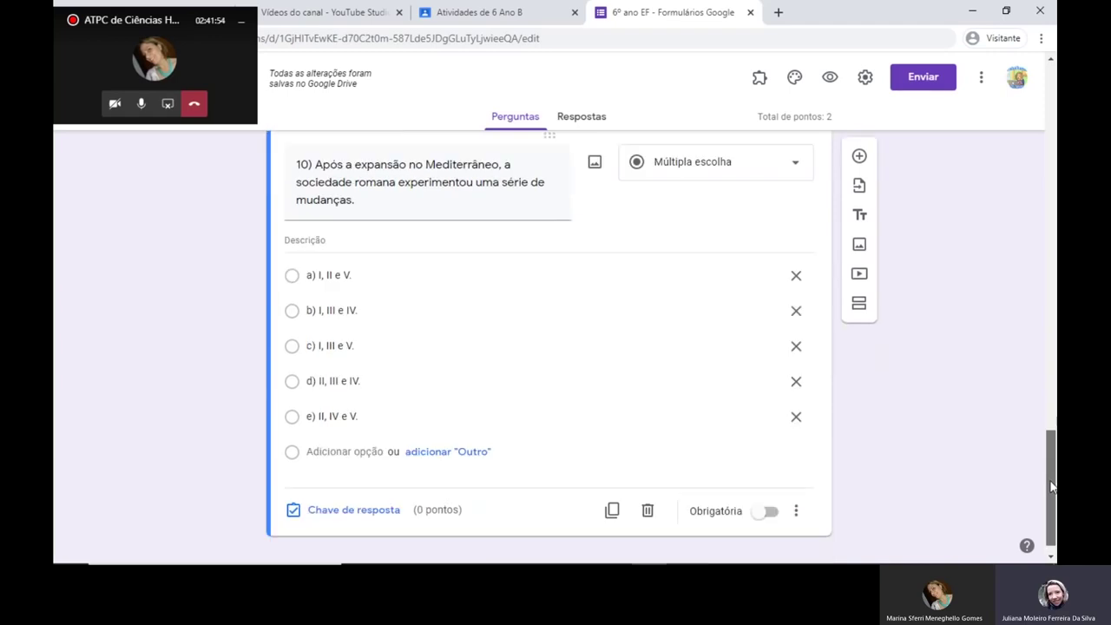
left_click(368, 508)
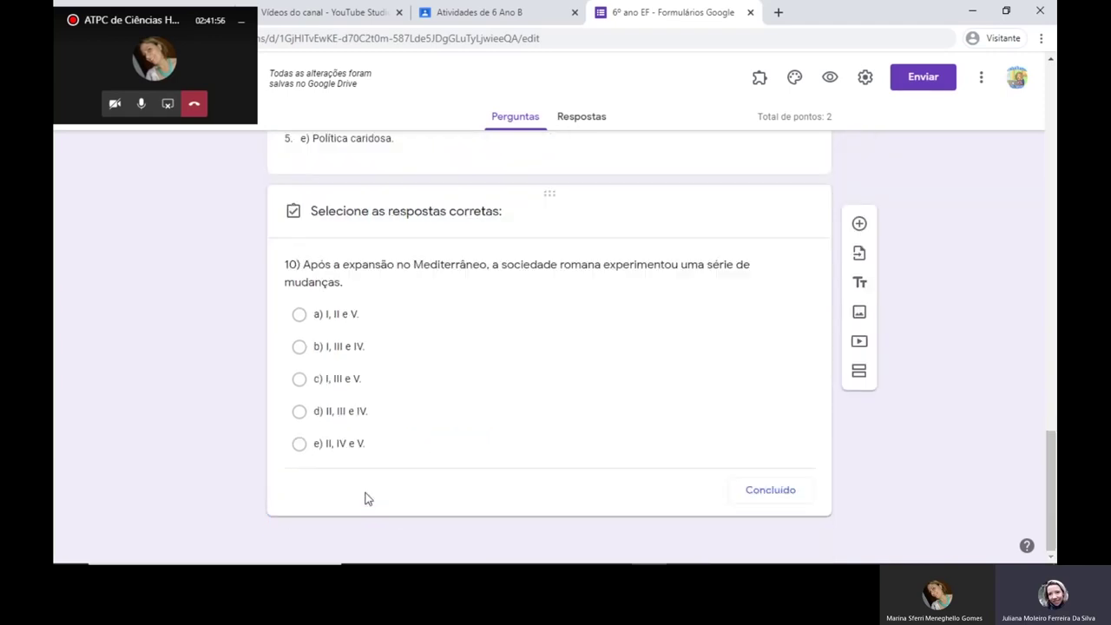
left_click(299, 444)
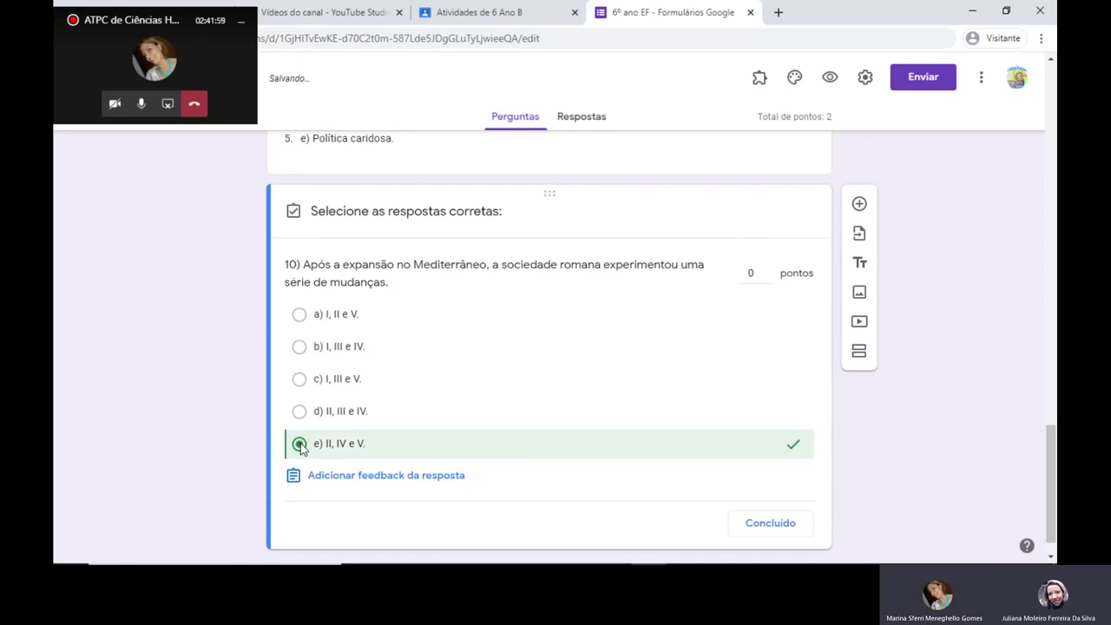
left_click(775, 526)
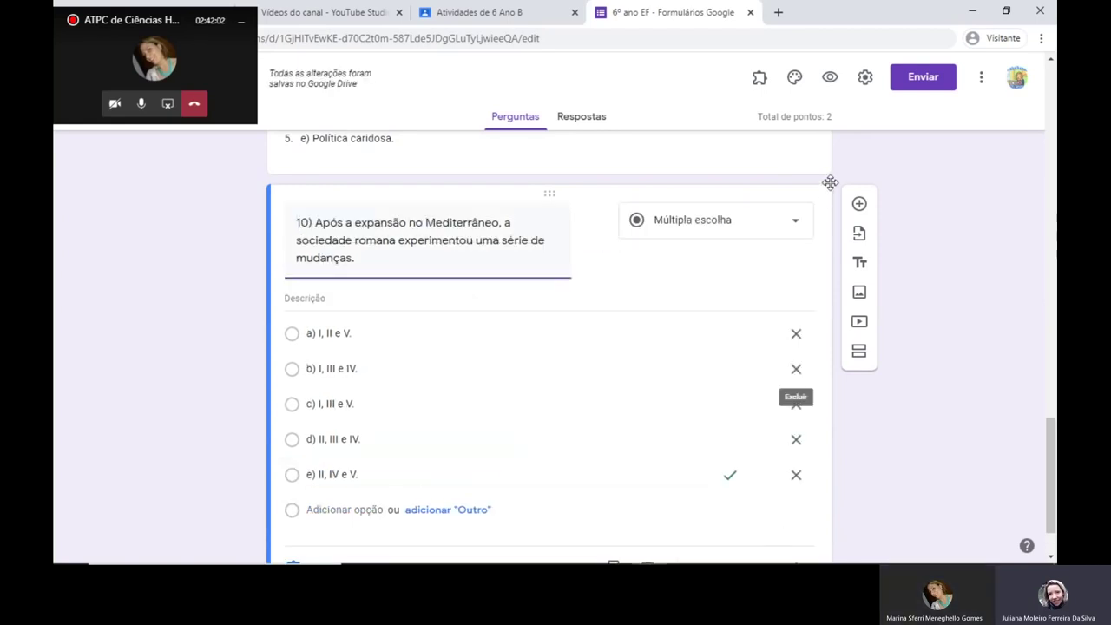
Preview the form, fill in aaaa as the full name and 3 as the roll-call number, and advance to the Questões section
left_click(830, 81)
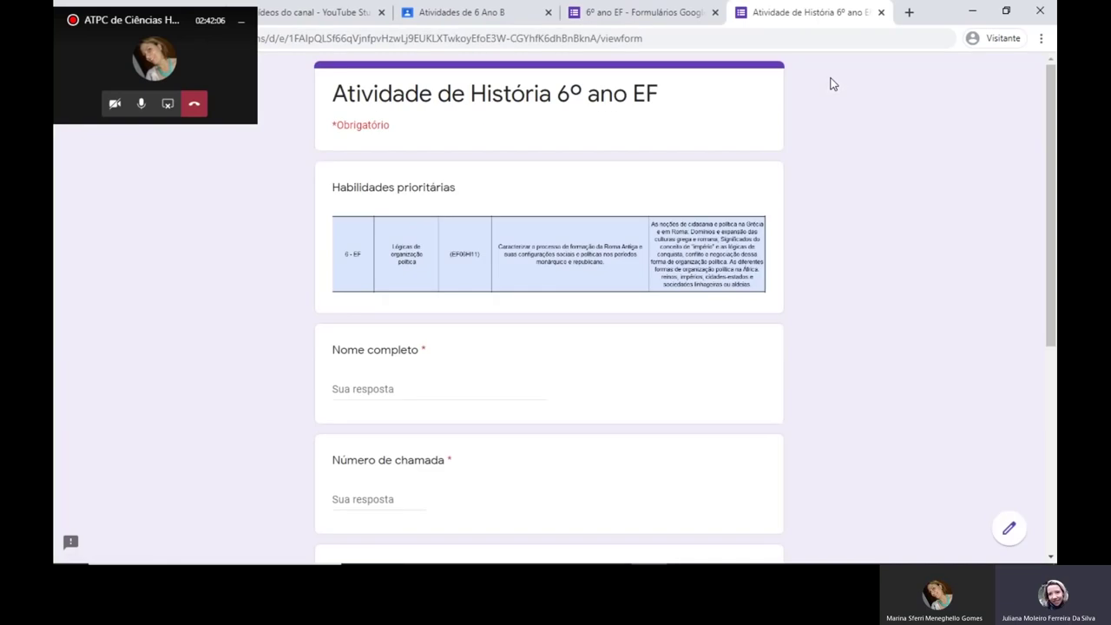
left_click(379, 388)
type("aaaa")
left_click(379, 496)
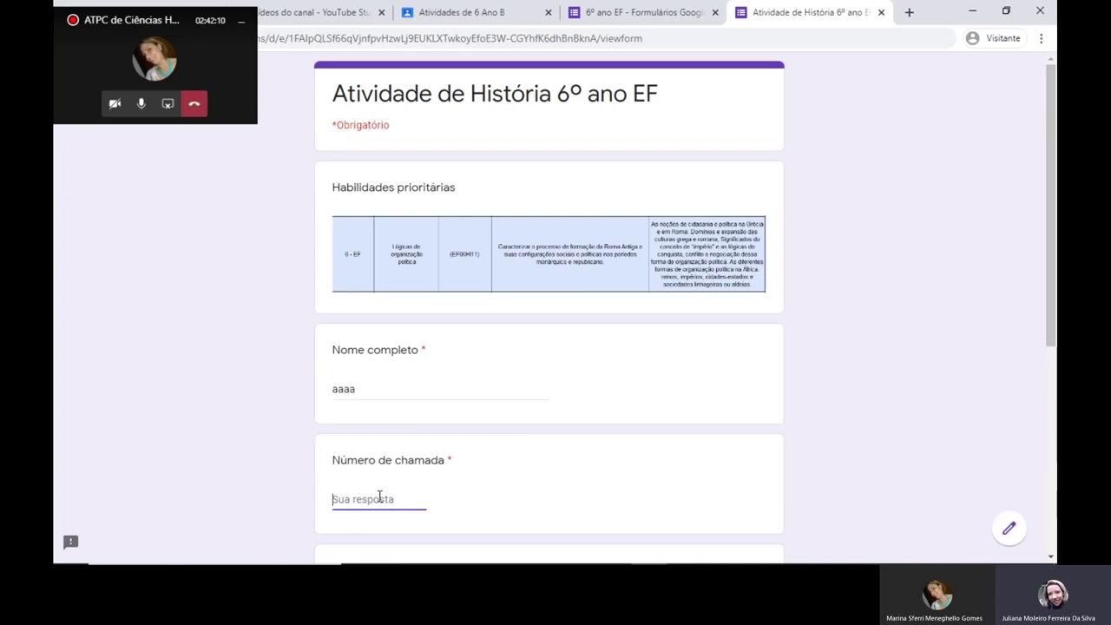
type("3")
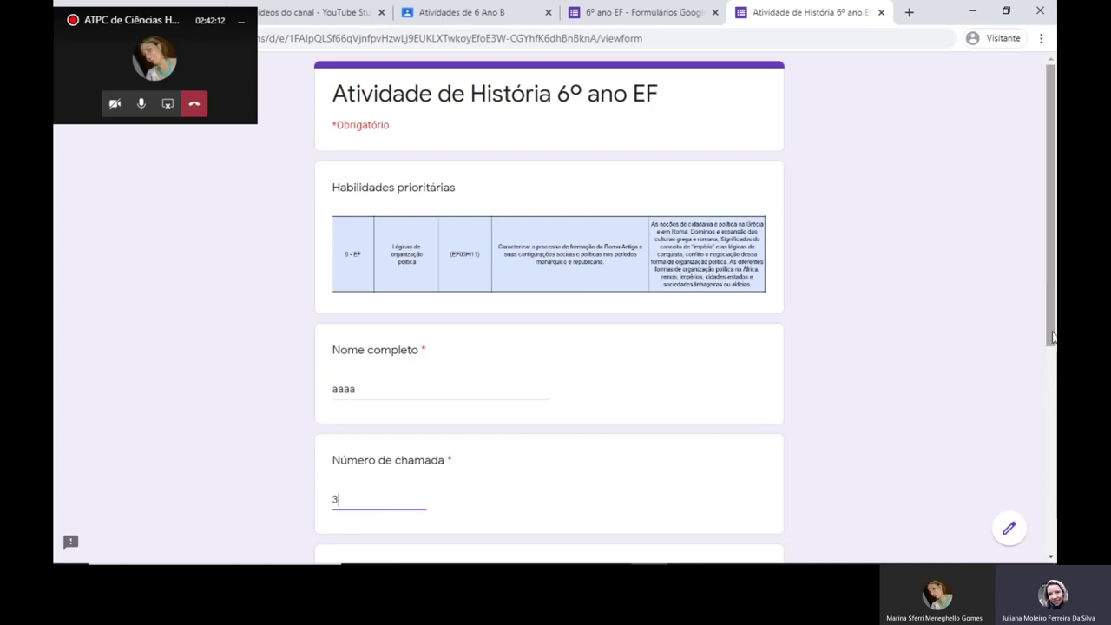
scroll(379, 496, "down", 1)
scroll(548, 348, "down", 3)
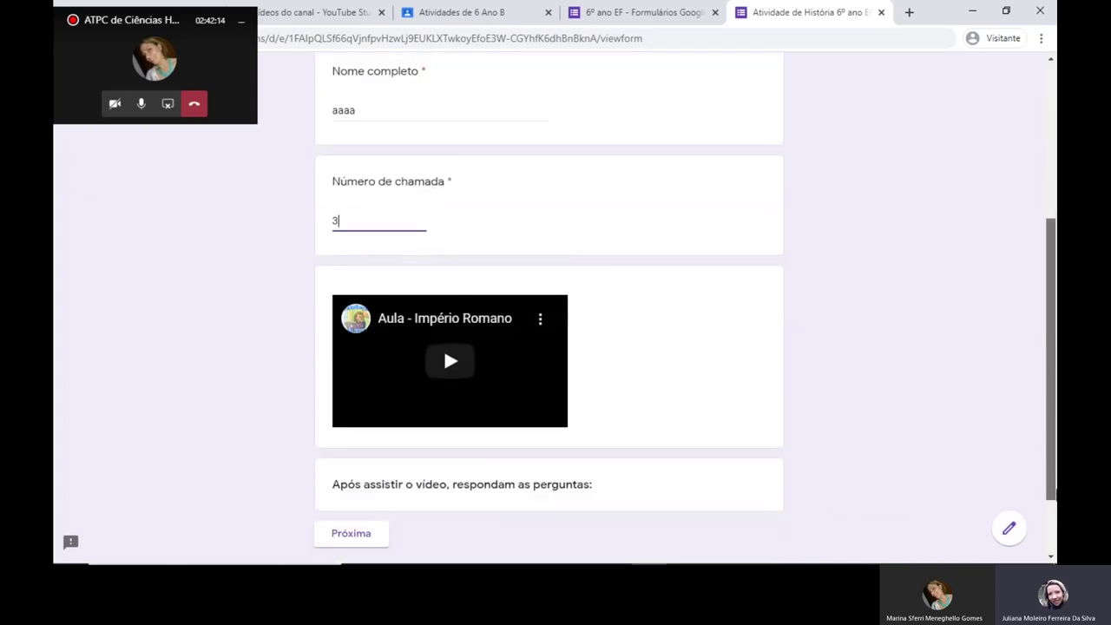
scroll(542, 525, "down", 2)
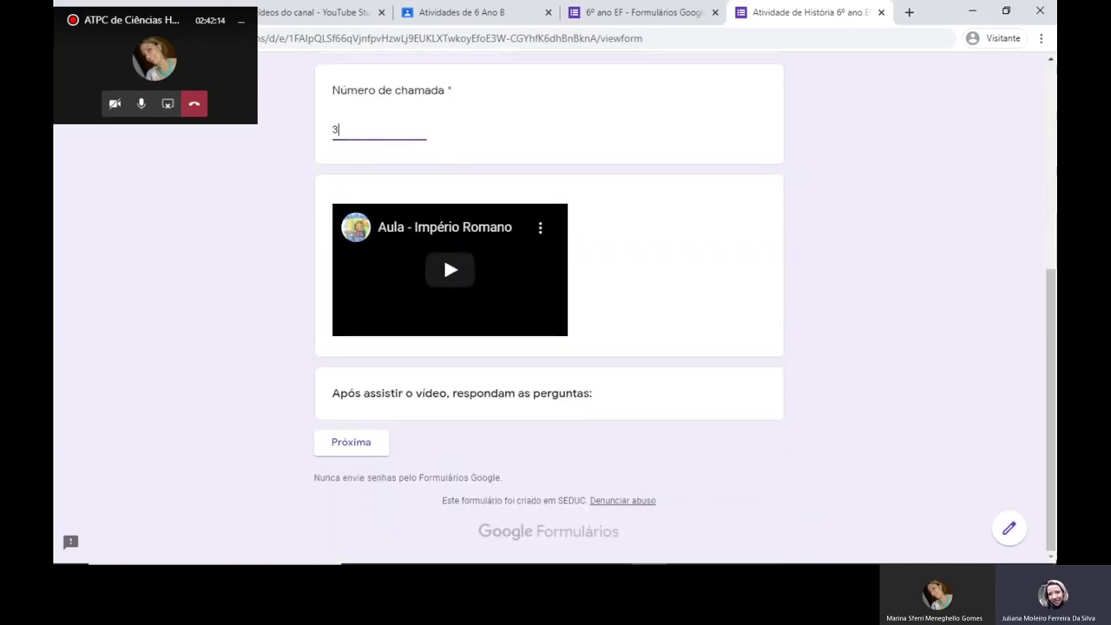
left_click(343, 456)
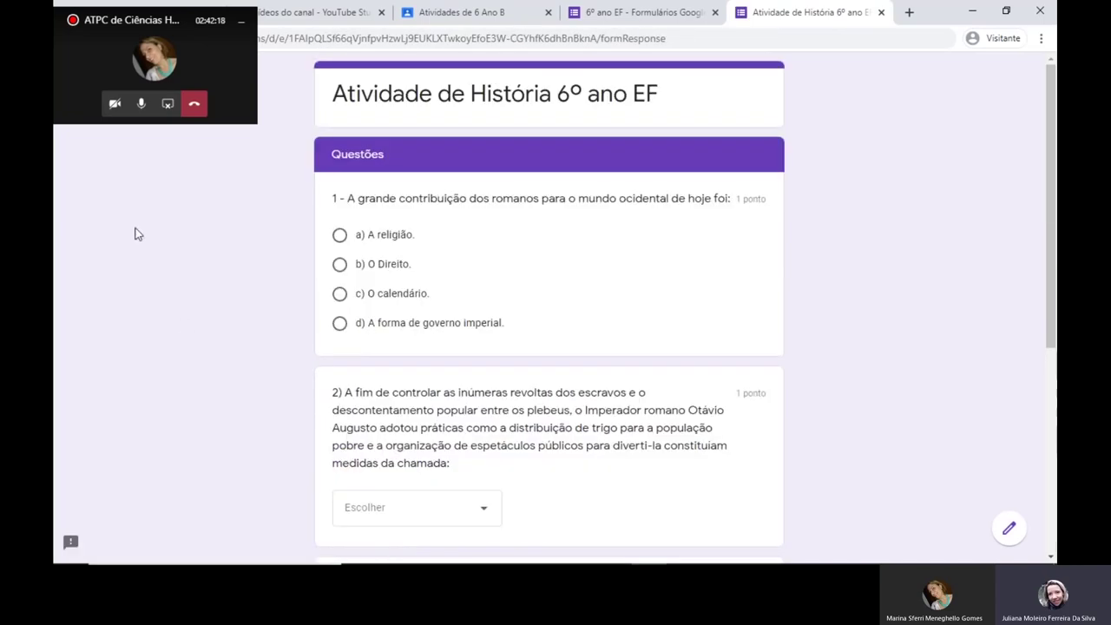
Answer question 1 with a) A religião., question 2 with c) Política do Pão e Circo. and question 10 with b) I, III e IV., and submit
left_click(339, 235)
scroll(1004, 258, "down", 2)
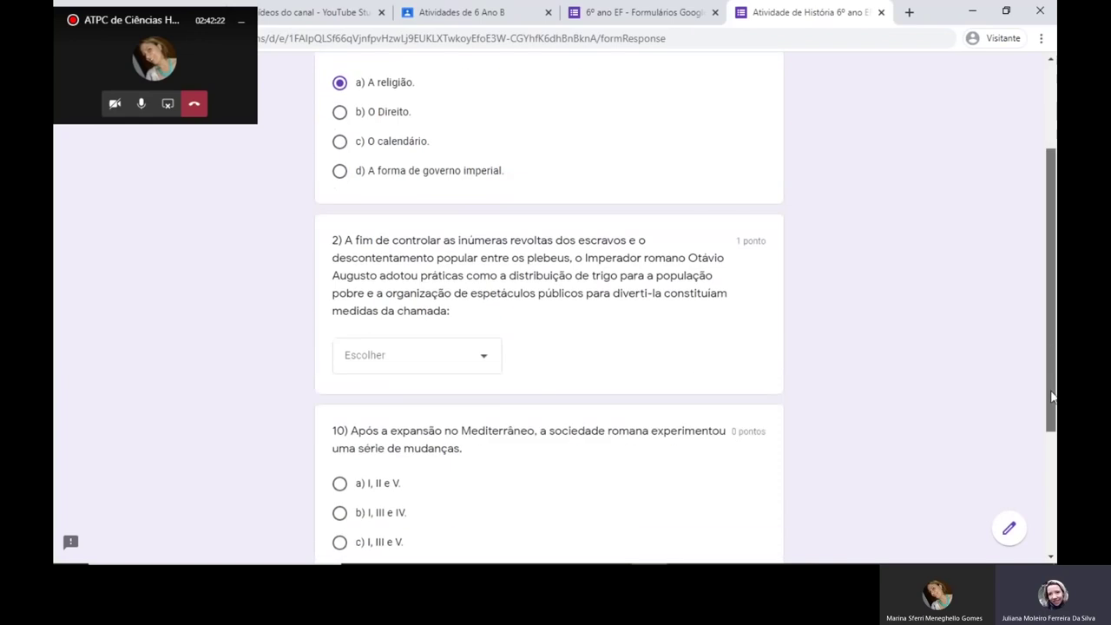
left_click(482, 343)
left_click(394, 460)
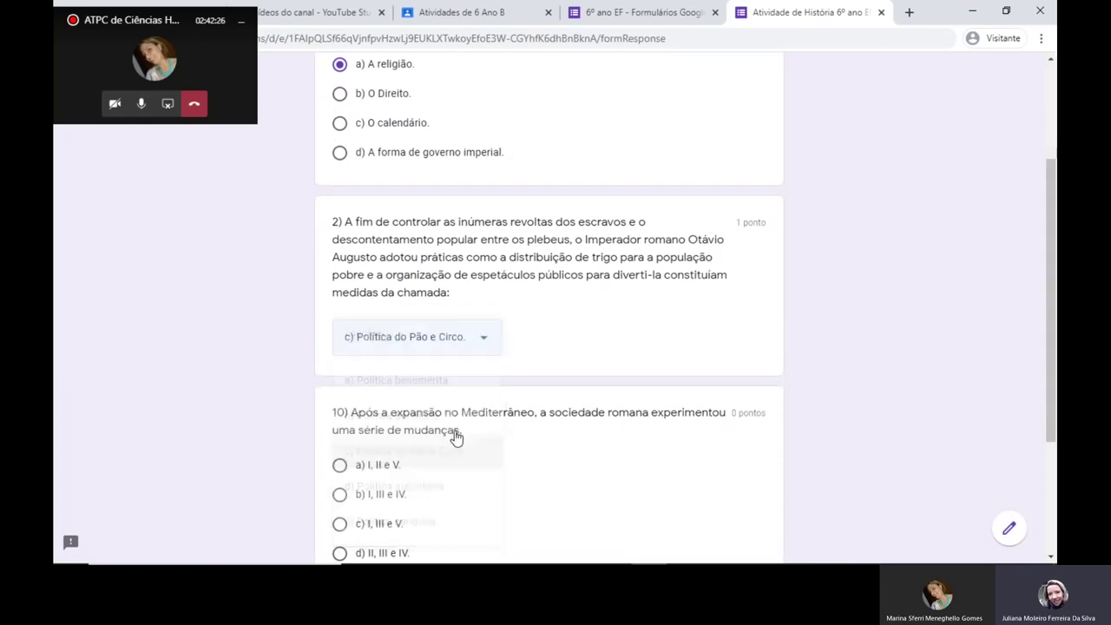
scroll(1053, 280, "down", 3)
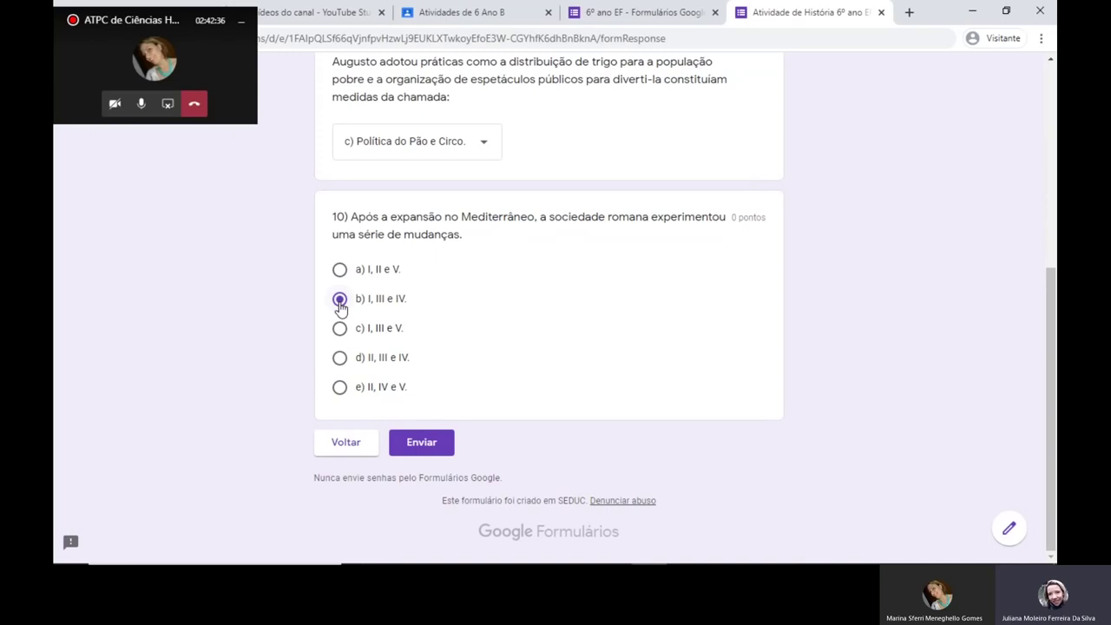
left_click(433, 449)
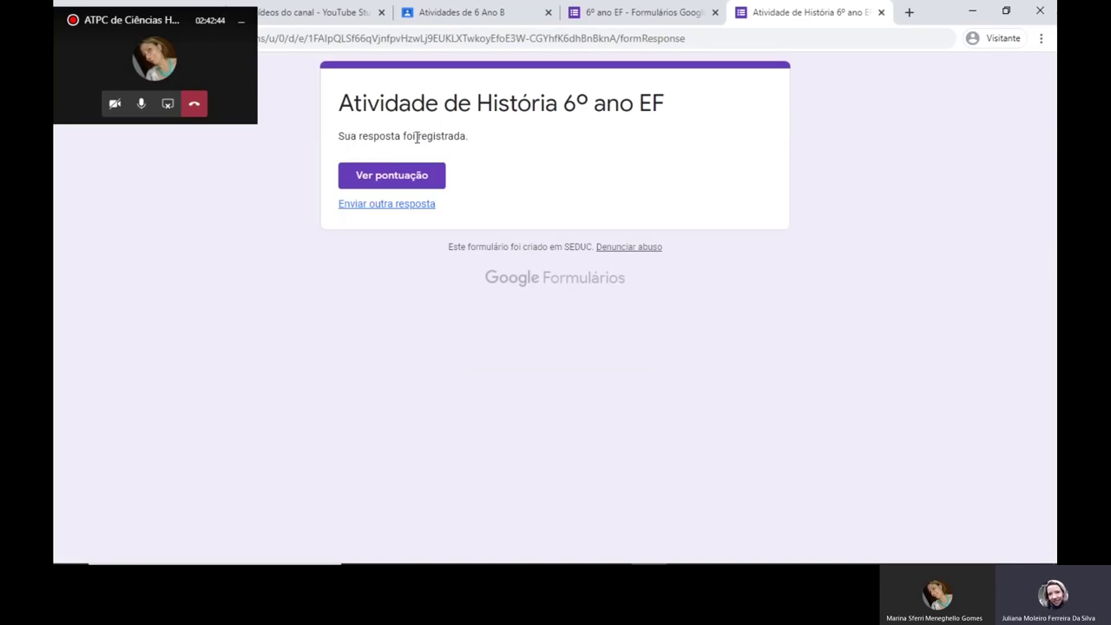
View the submitted quiz's score and review the corrected answers and feedback for questions 1, 2 and 10
left_click(412, 184)
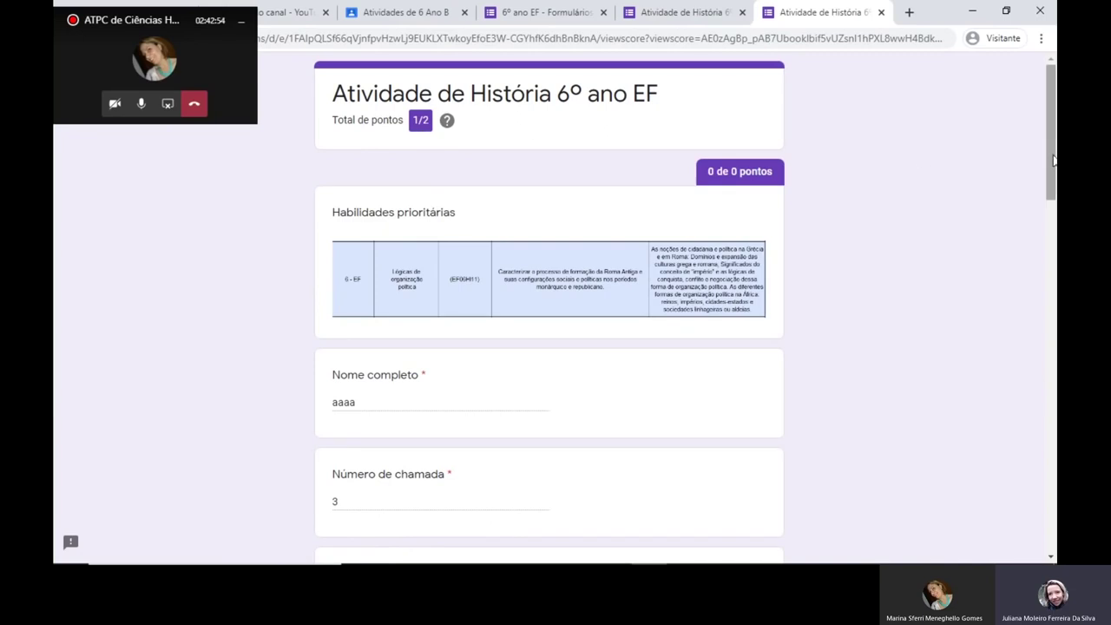
left_click_drag(1053, 160, 1053, 340)
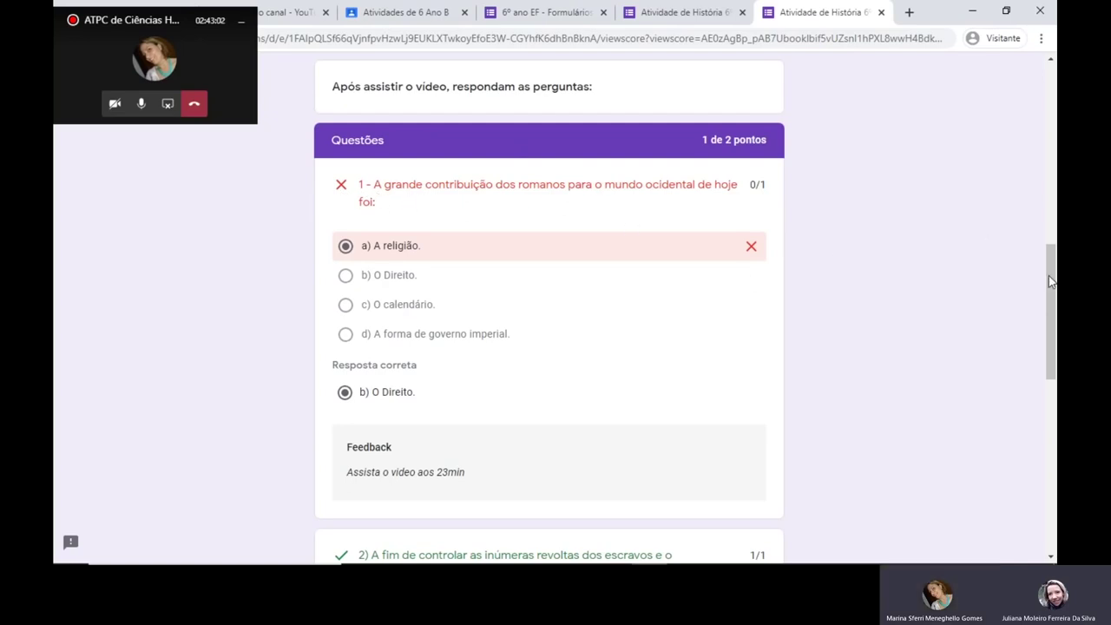
left_click_drag(1049, 275, 1054, 313)
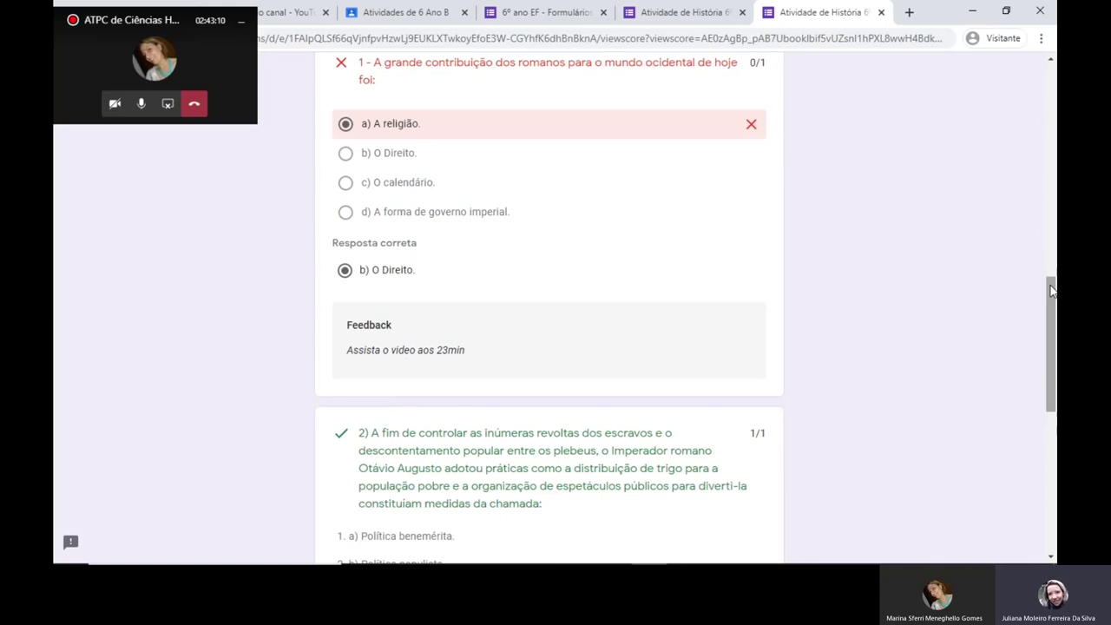
left_click_drag(1051, 290, 1054, 347)
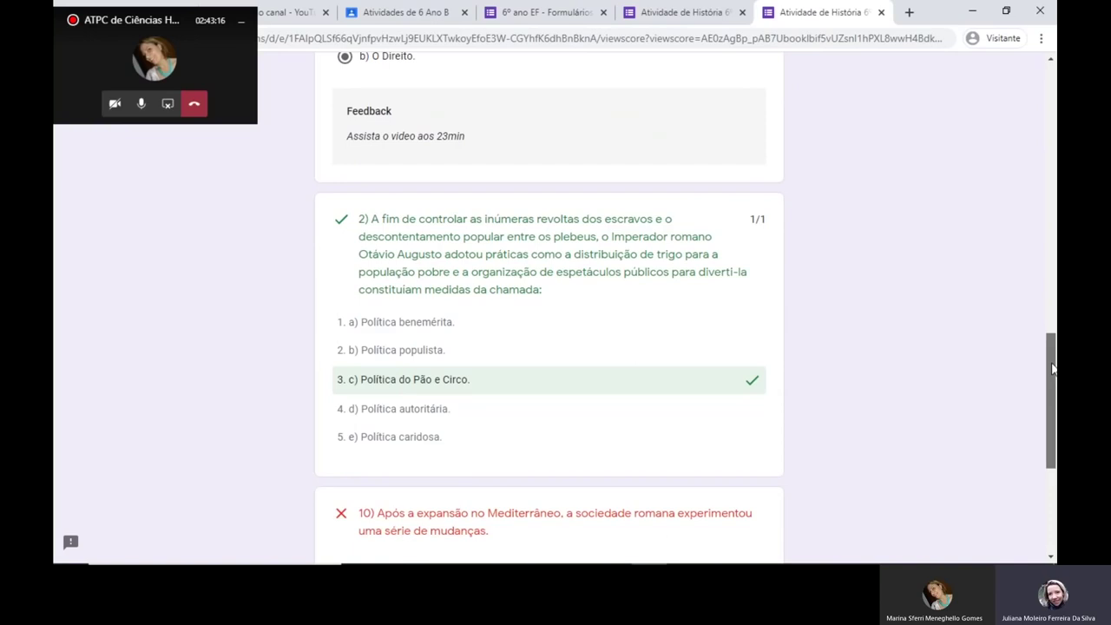
left_click_drag(1053, 365, 1052, 430)
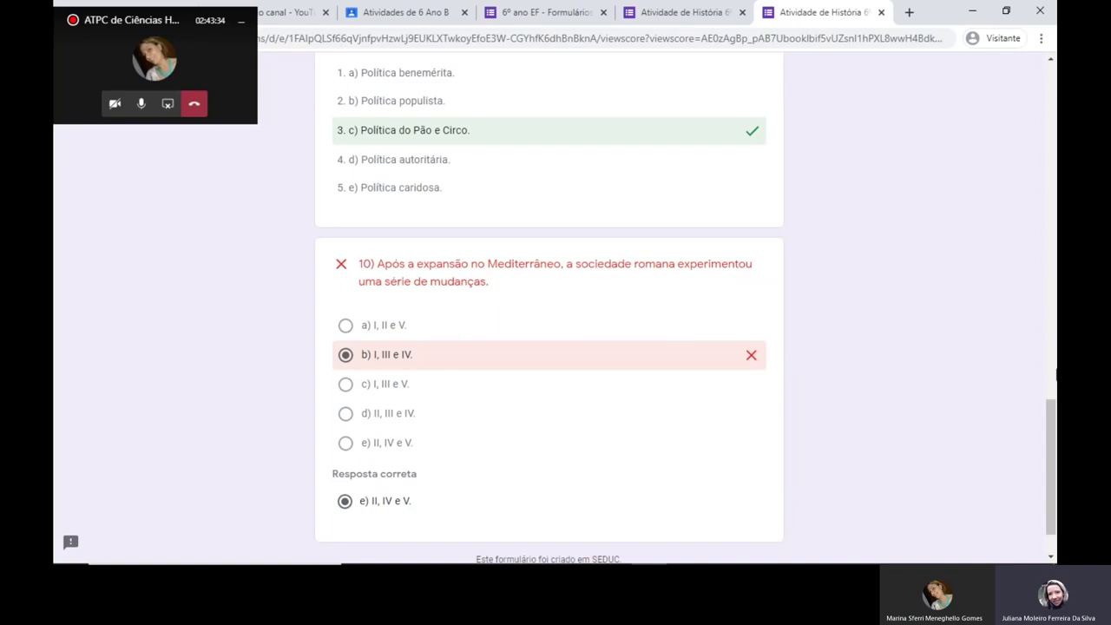
left_click_drag(1050, 403, 1050, 422)
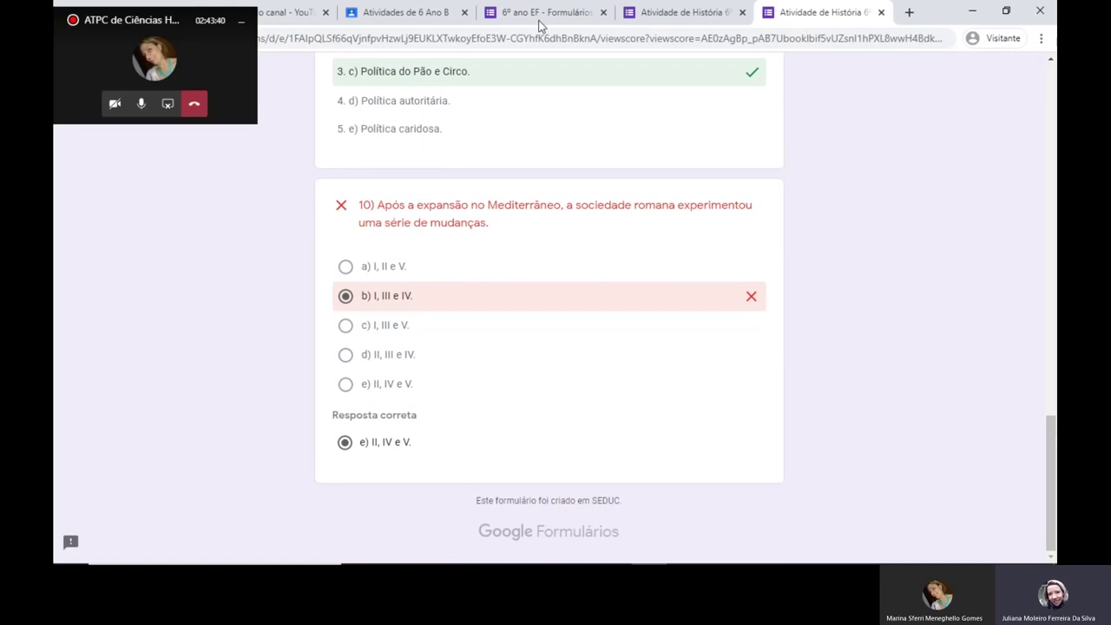
Return to the Classroom assignment, try adding 8 Ano A and 8 Ano C as recipient classes, and check the student selection options
left_click(423, 15)
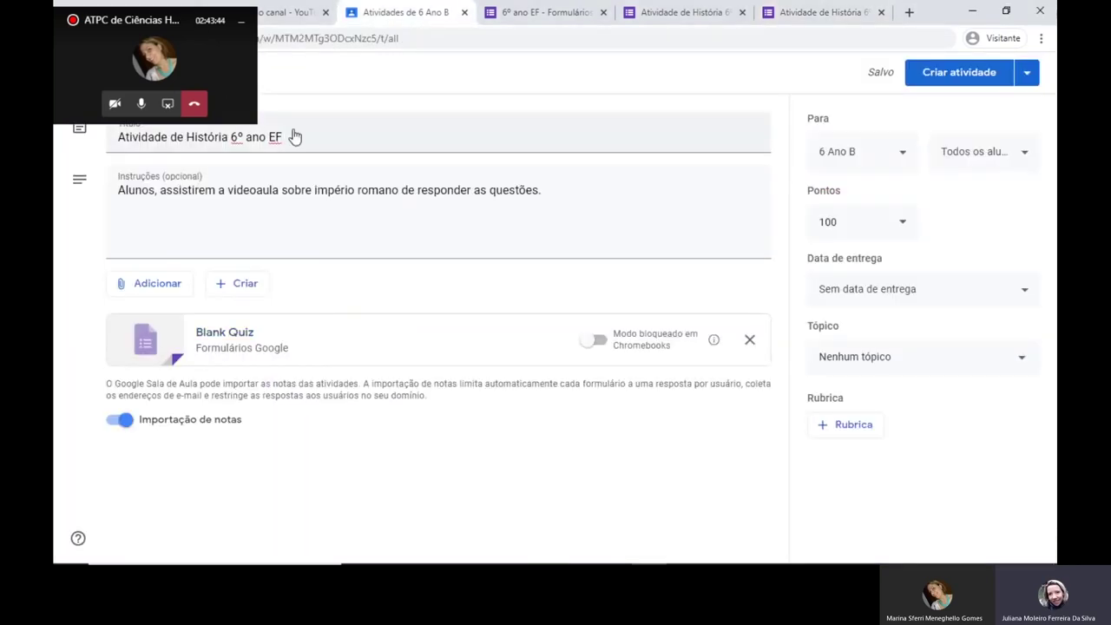
left_click_drag(186, 12, 595, 449)
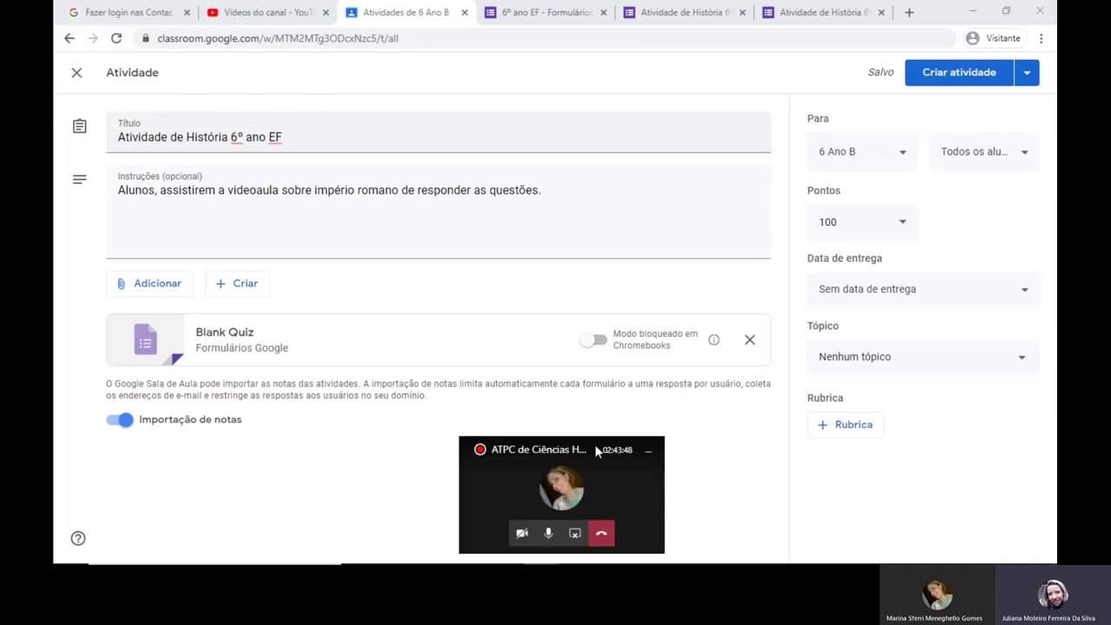
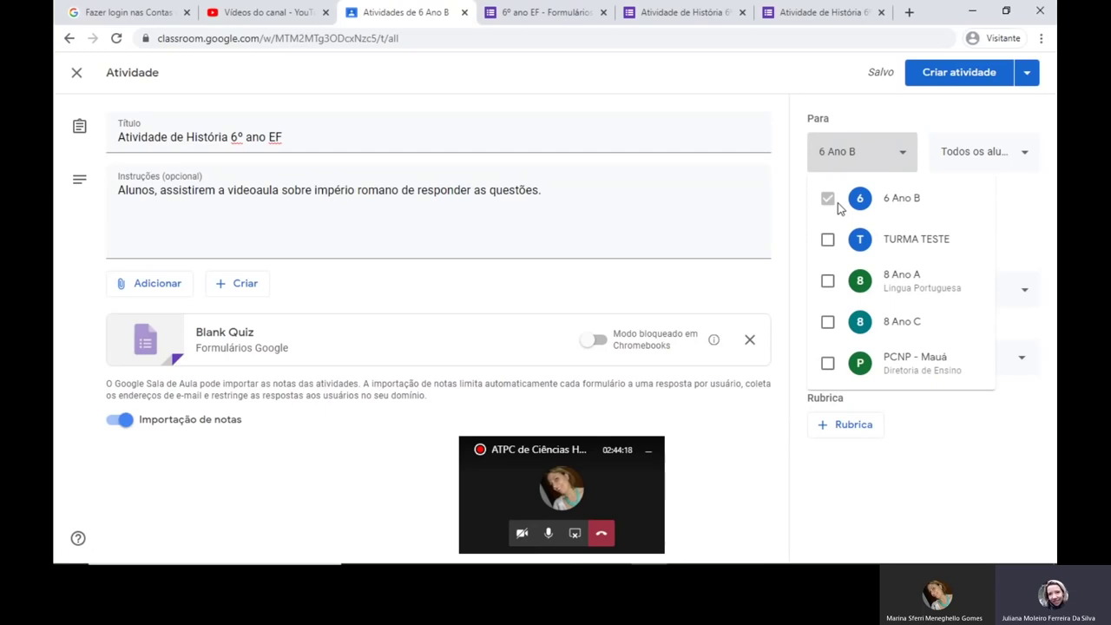
left_click(826, 282)
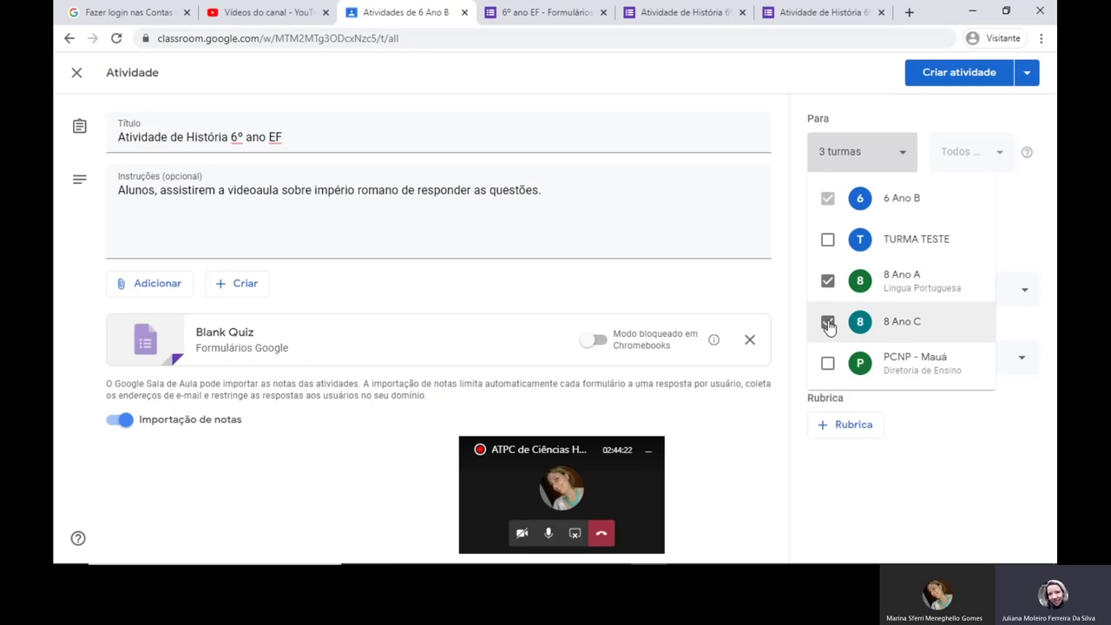
left_click(827, 323)
left_click(827, 283)
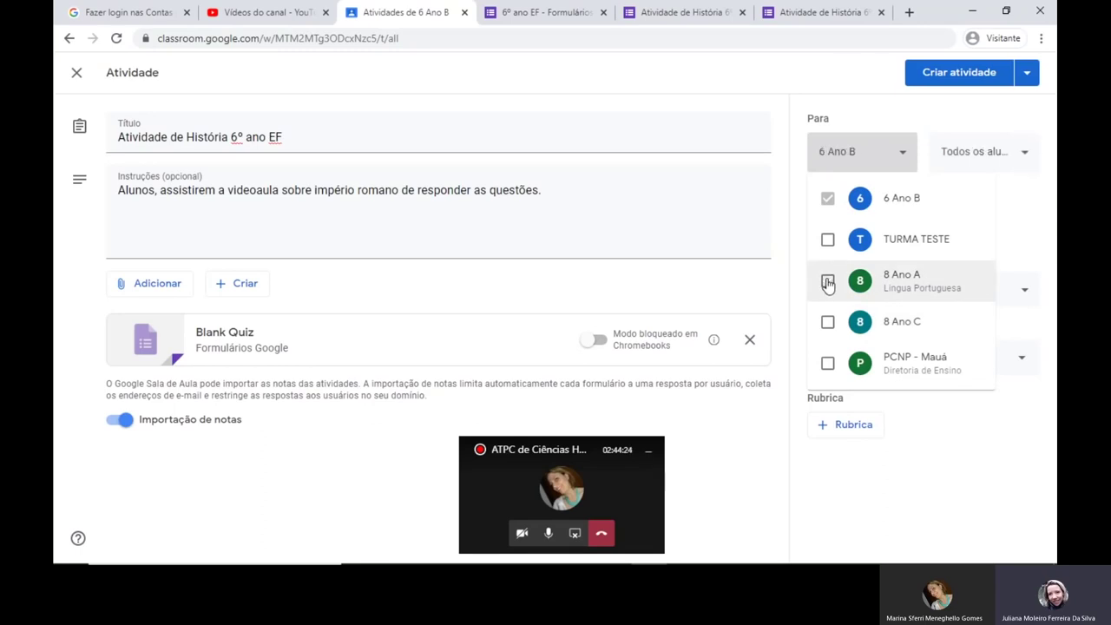
left_click(908, 119)
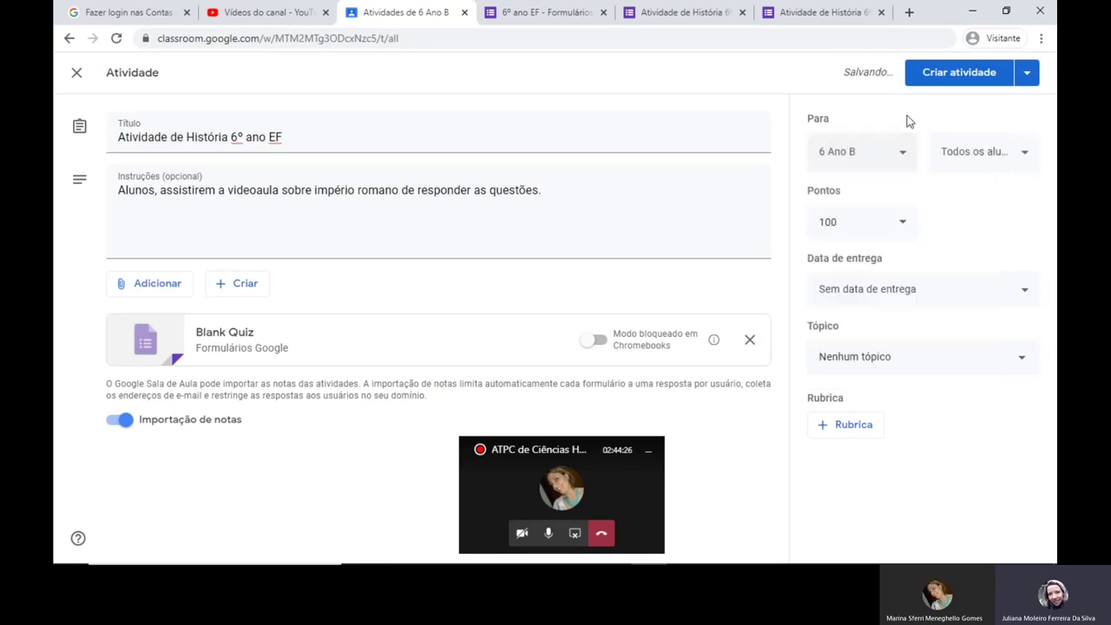
left_click(1026, 154)
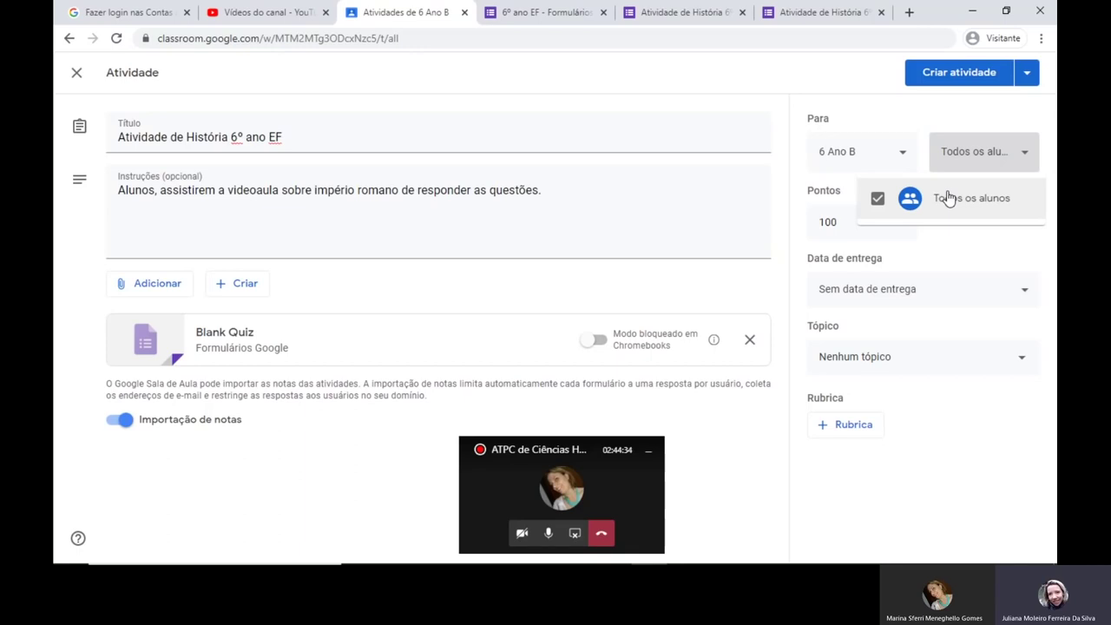
left_click(803, 102)
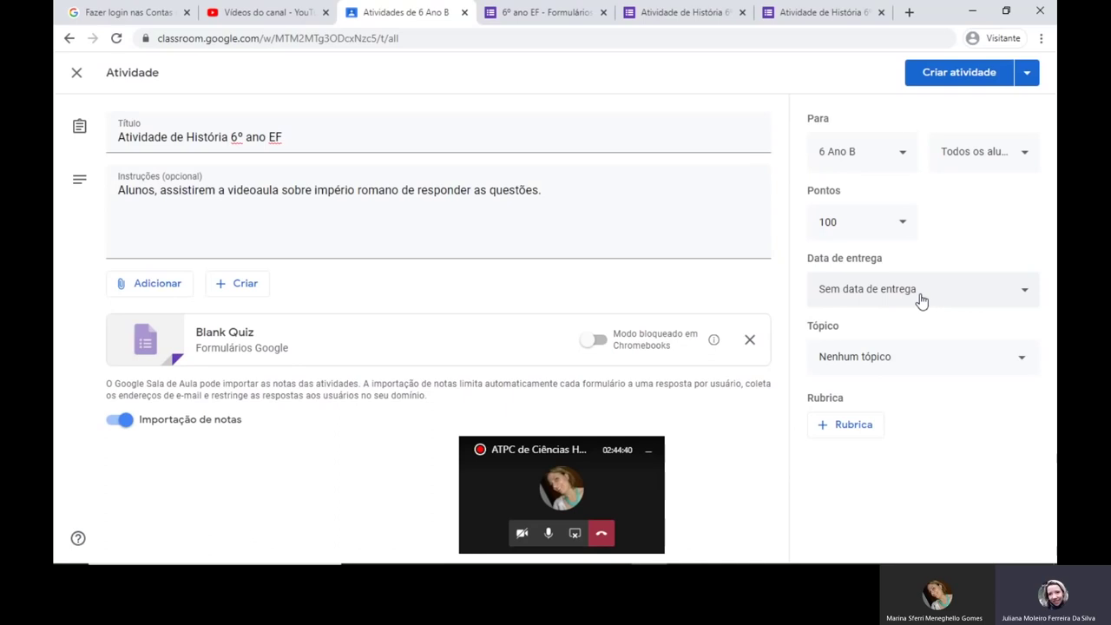
Set the assignment's topic to História, look at the publishing options and post the assignment to the class immediately
left_click(1024, 365)
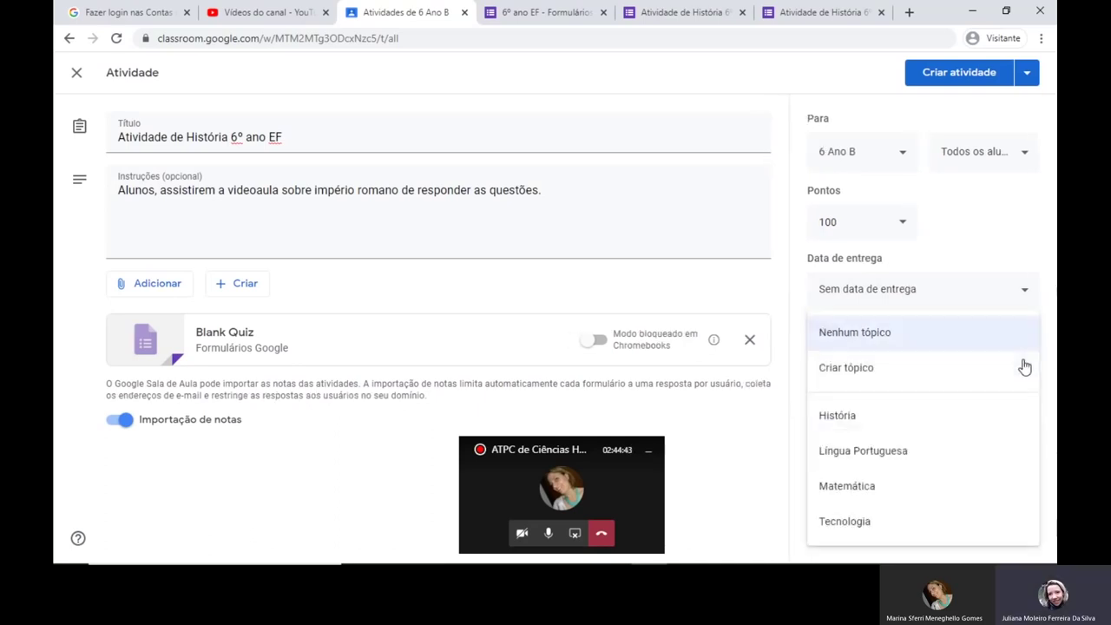
left_click(822, 420)
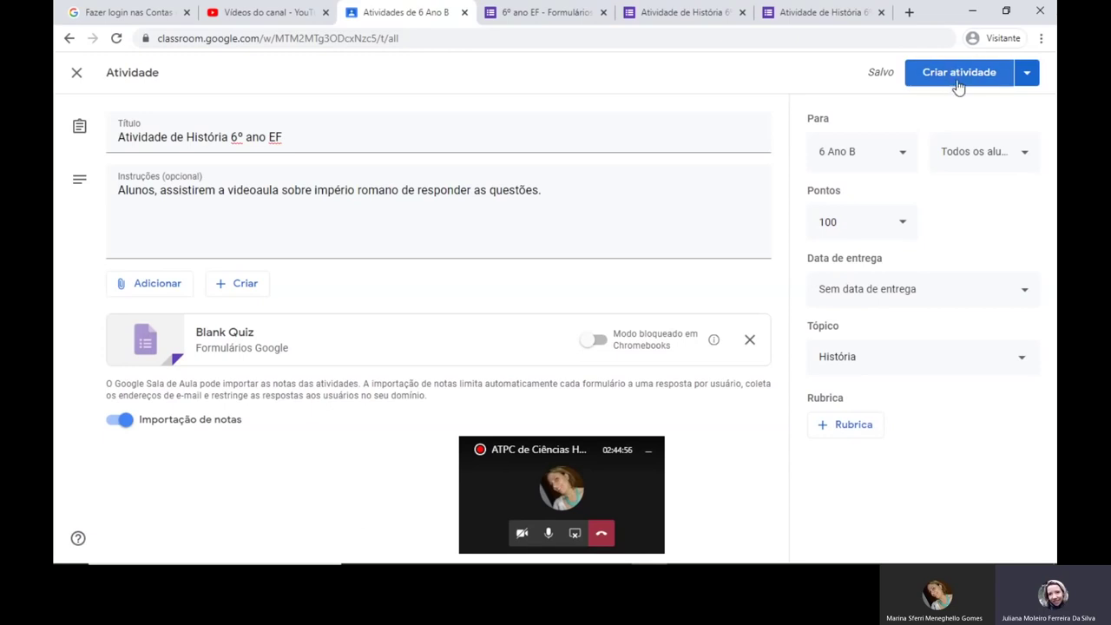
left_click(1027, 75)
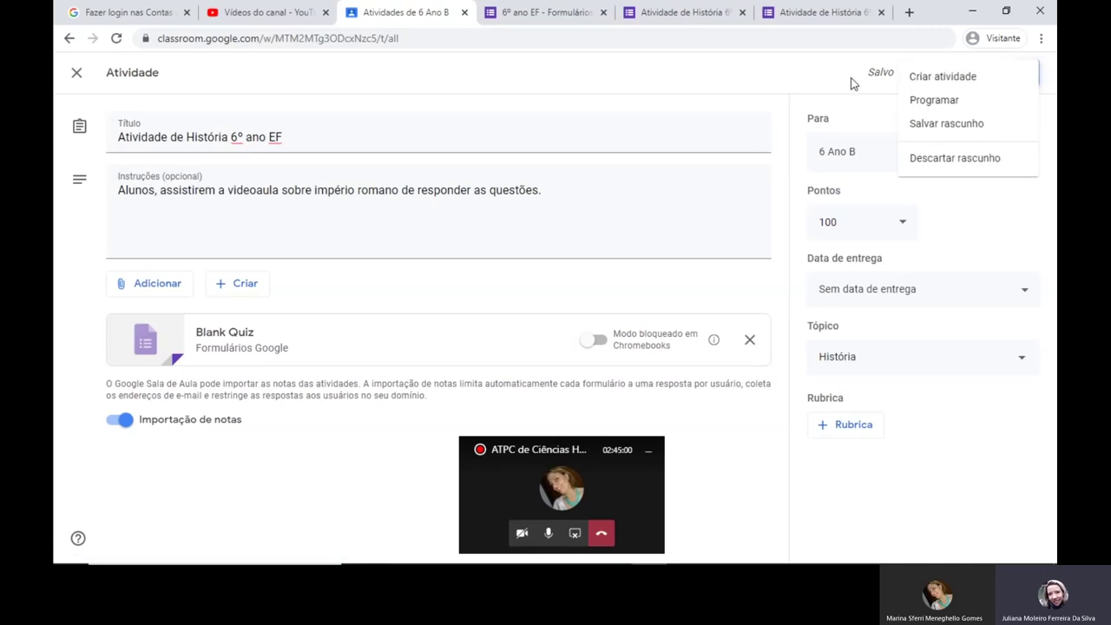
left_click(852, 84)
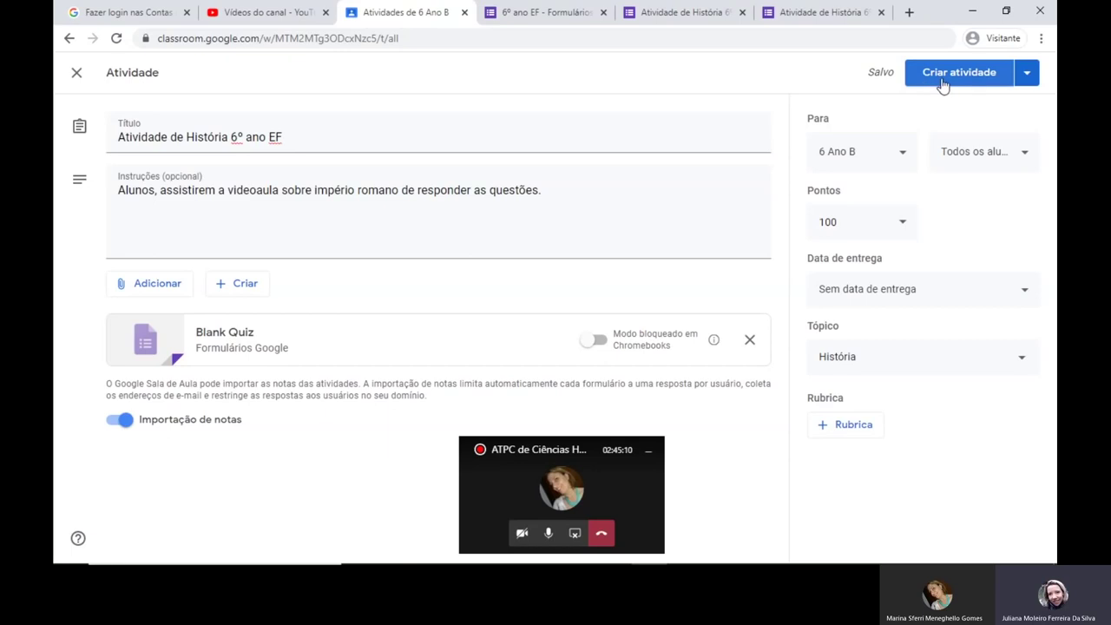
left_click(1024, 81)
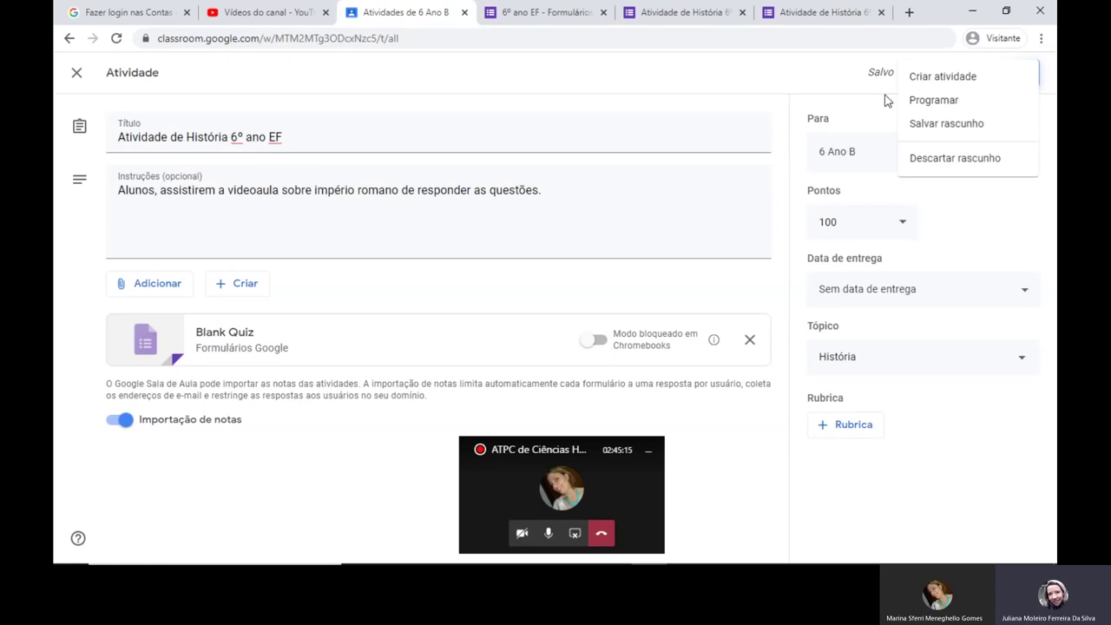
left_click(965, 77)
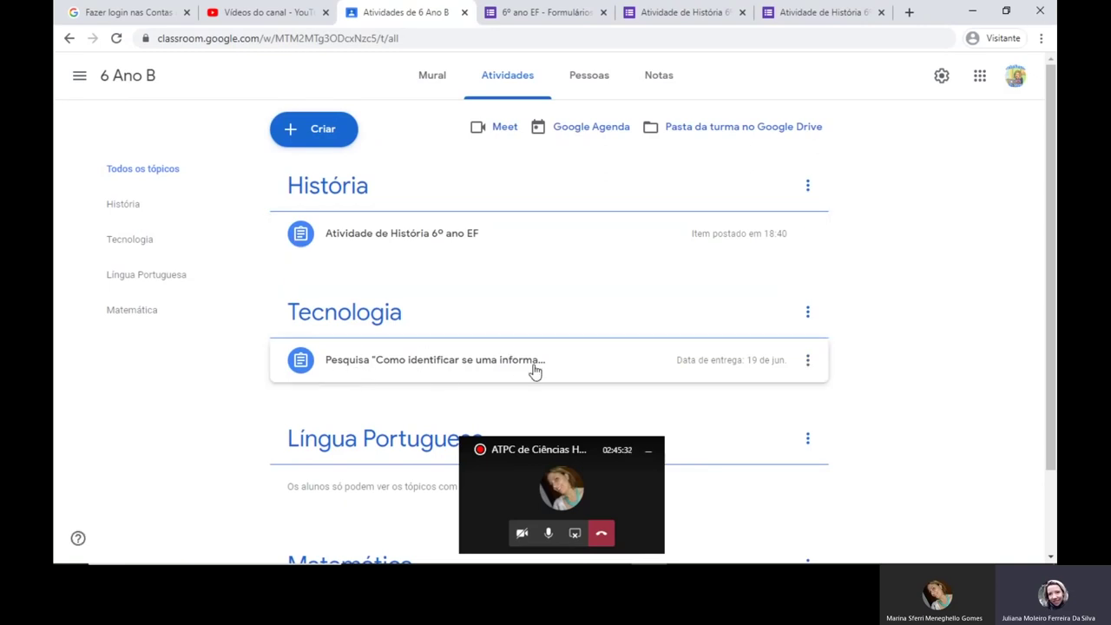
Expand the posted Atividade de História 6º ano EF, and open the 6º ano EF form from the class's Google Drive folder
left_click(362, 243)
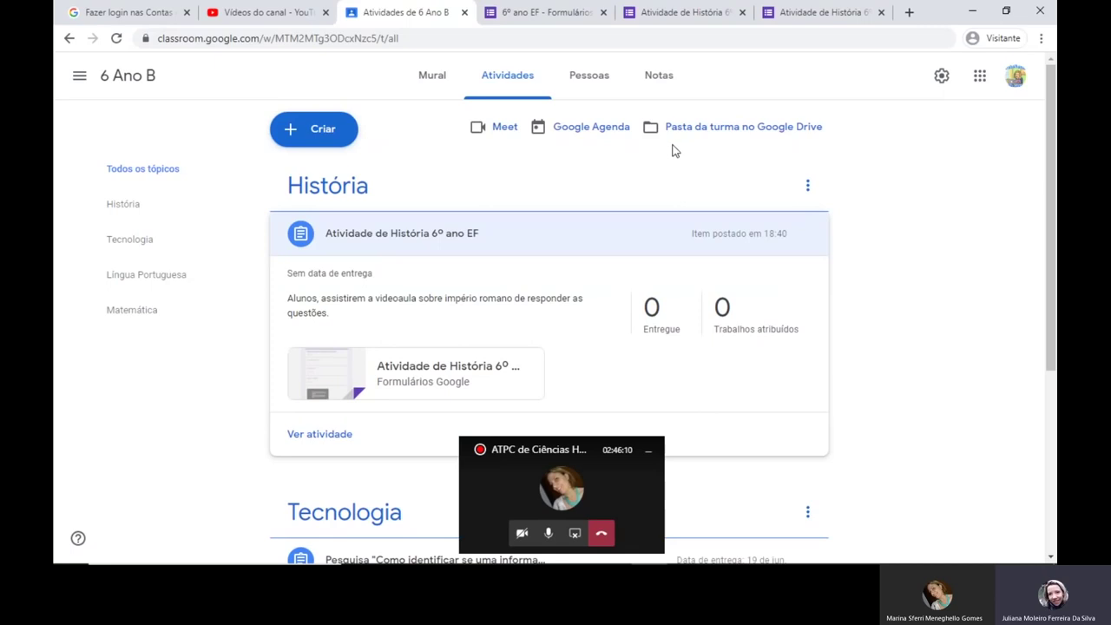
left_click(743, 131)
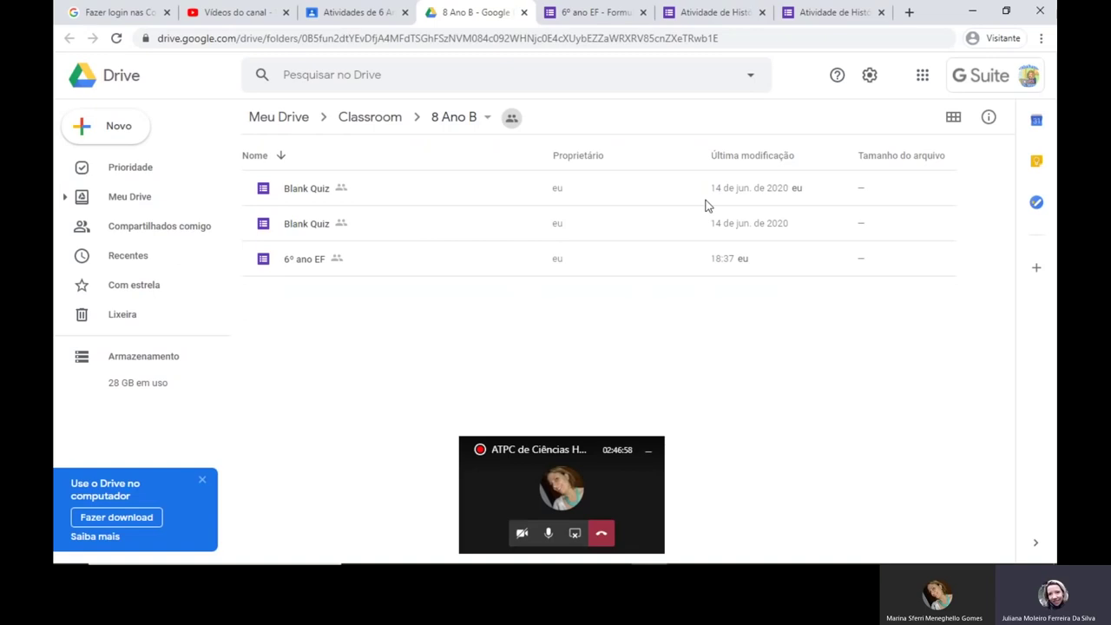
left_click(294, 267)
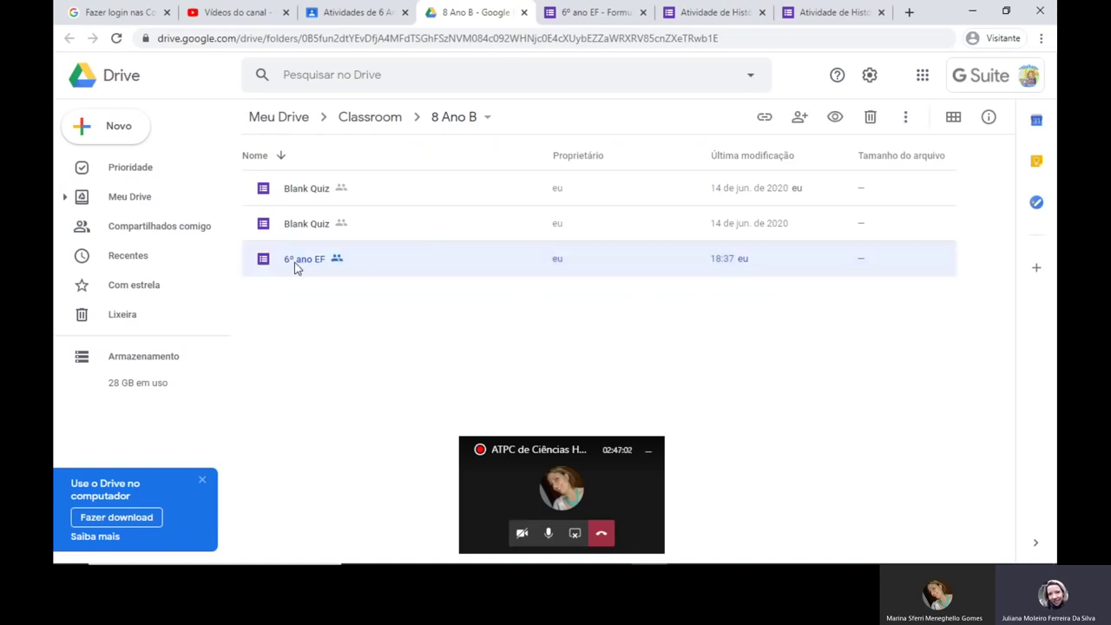
double_click(294, 268)
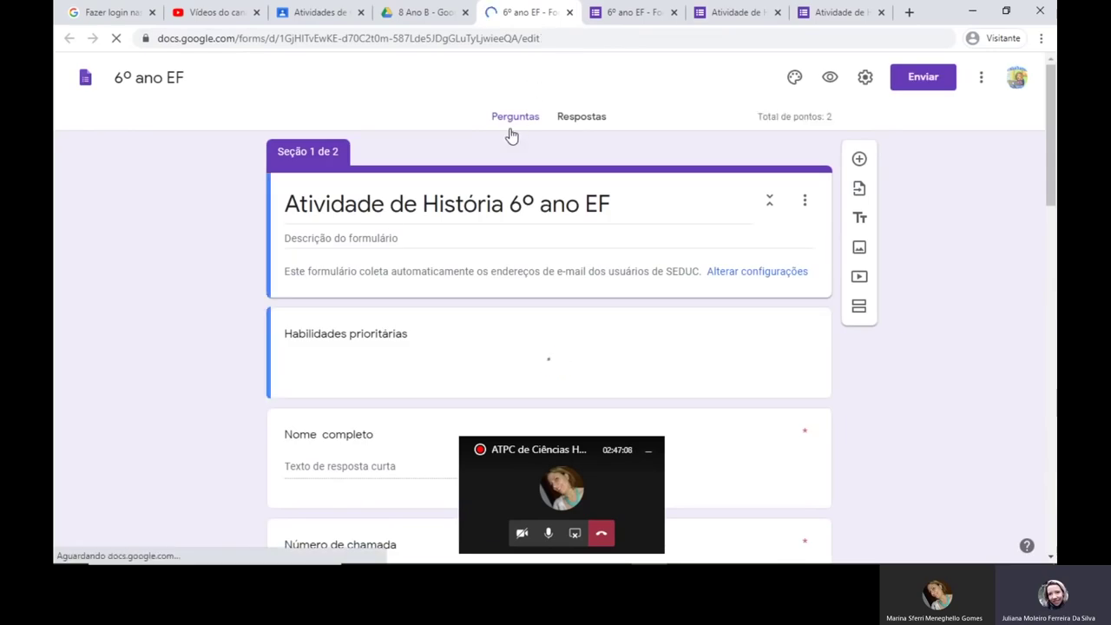
Examine the form's response summary, including the score distribution, frequently missed questions and per-question answer charts
left_click(575, 120)
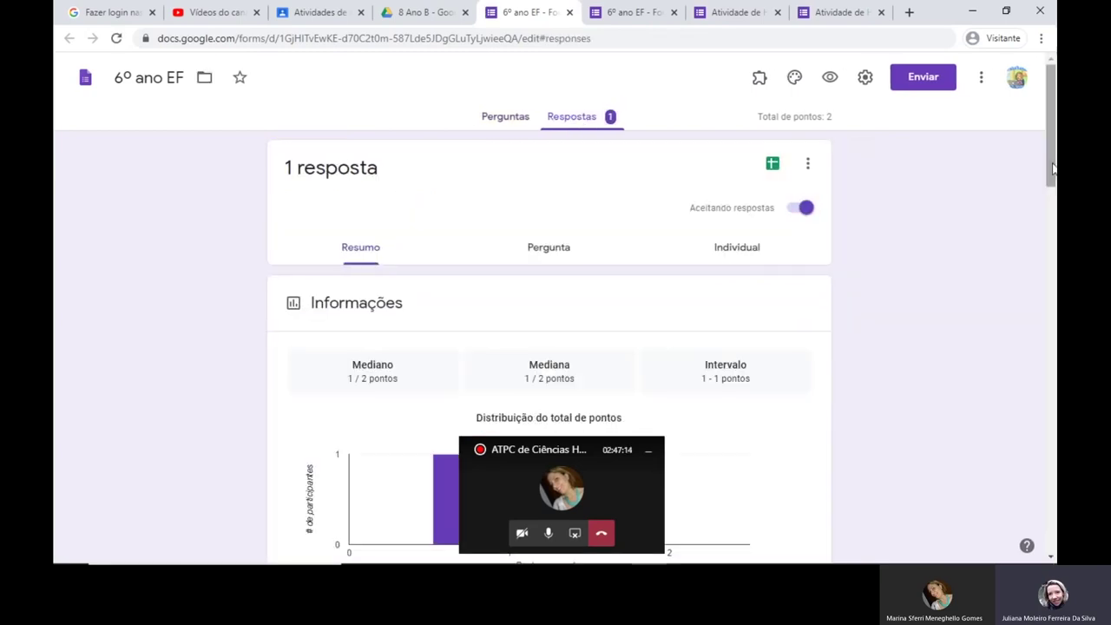
left_click(605, 444)
left_click_drag(606, 444, 986, 395)
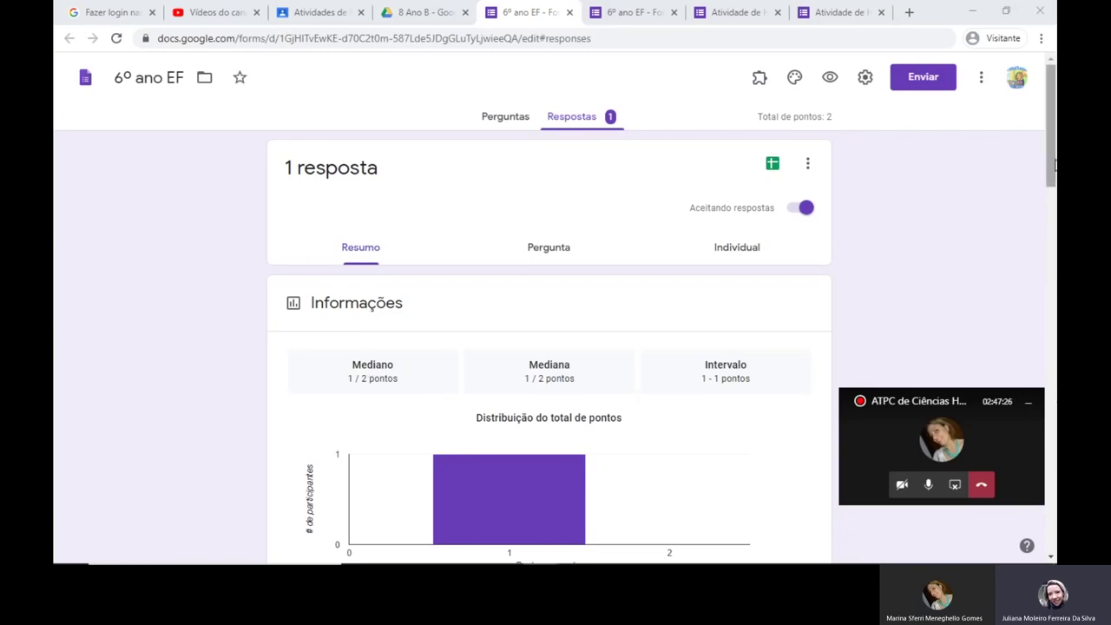
left_click_drag(1050, 163, 1055, 203)
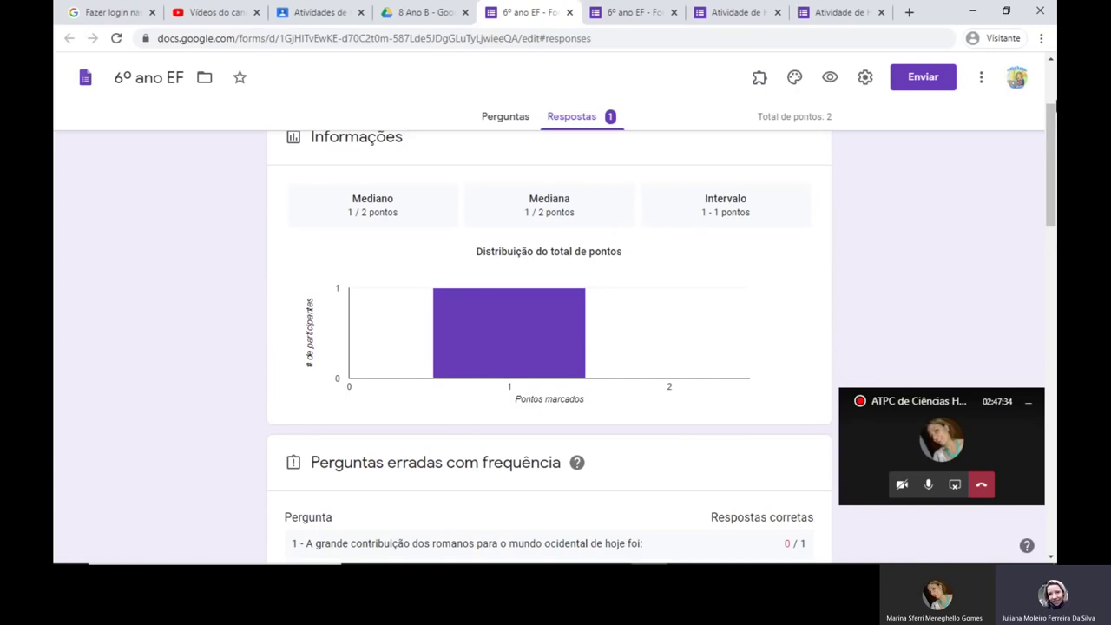
scroll(549, 347, "down", 3)
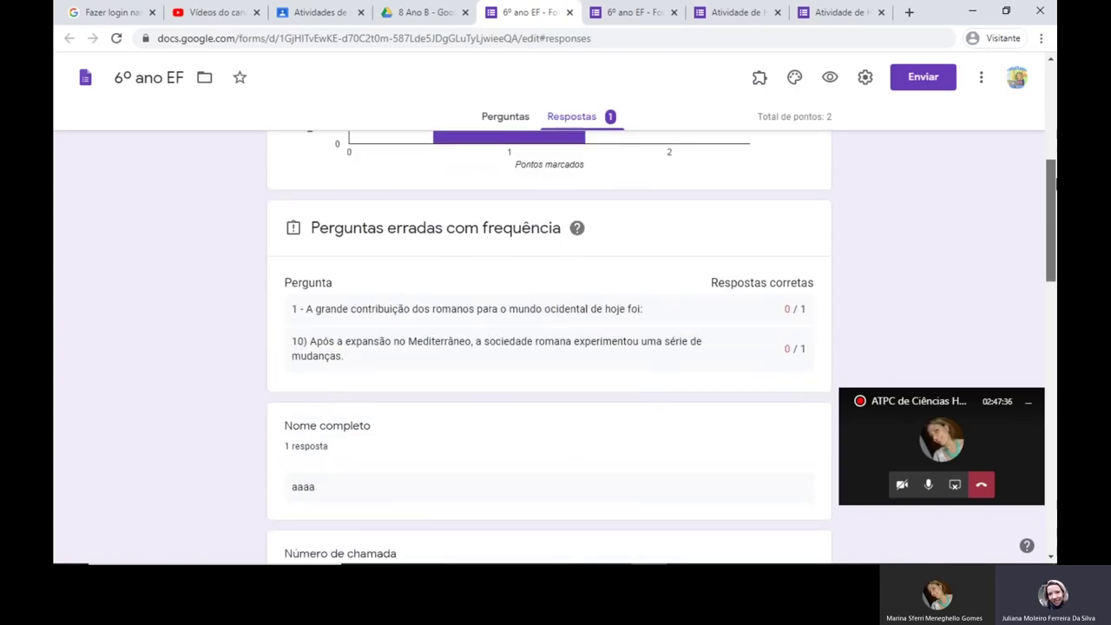
left_click_drag(1049, 218, 975, 181)
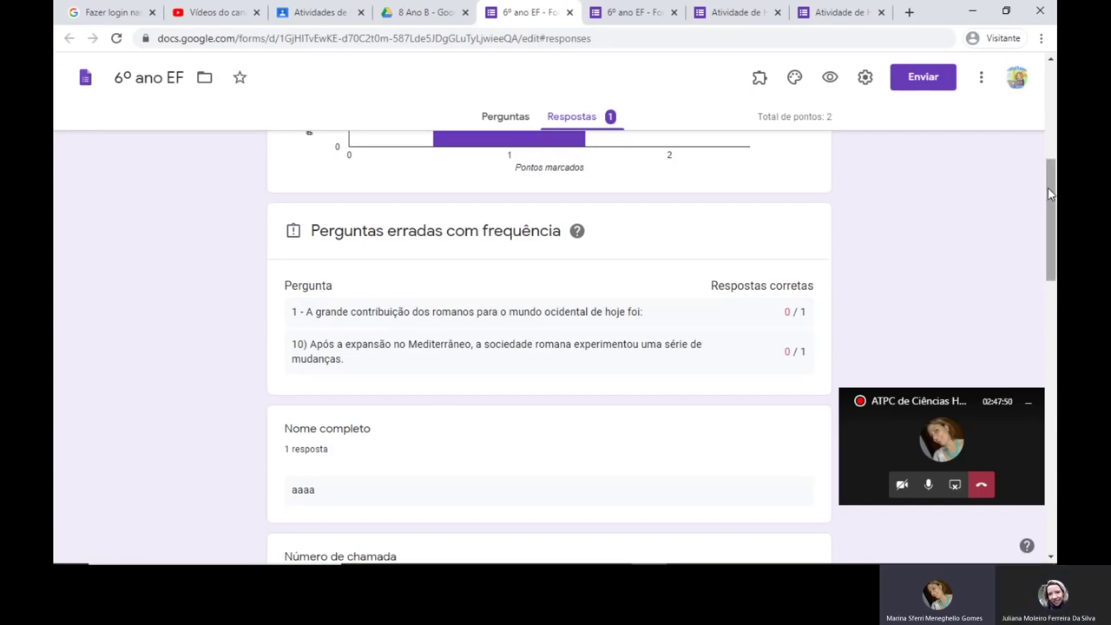
left_click_drag(1047, 187, 1047, 322)
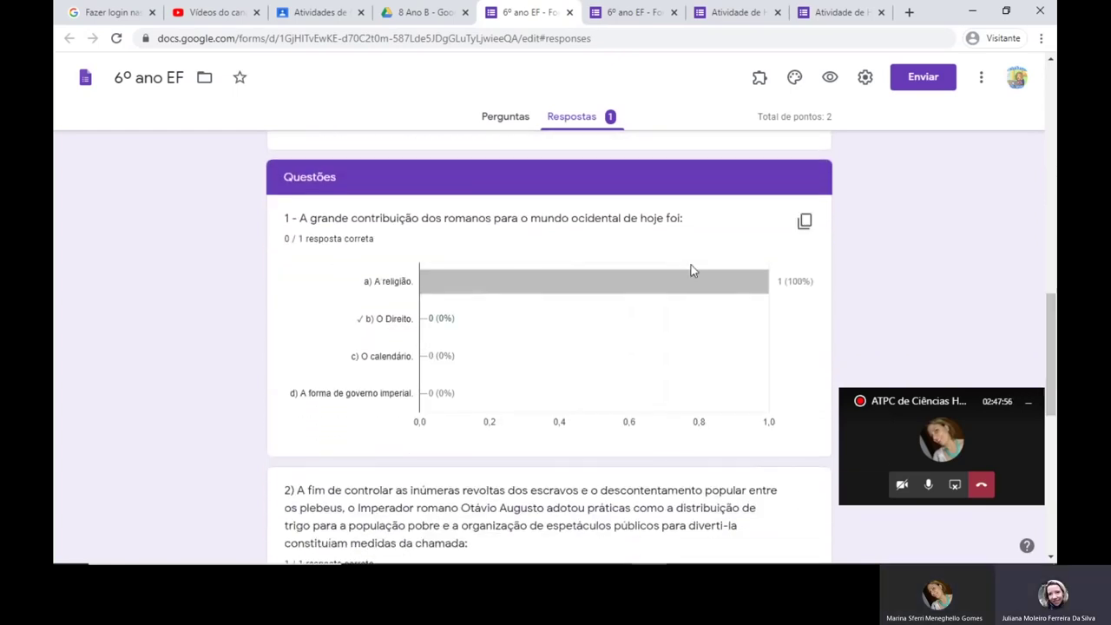
mouse_move(629, 285)
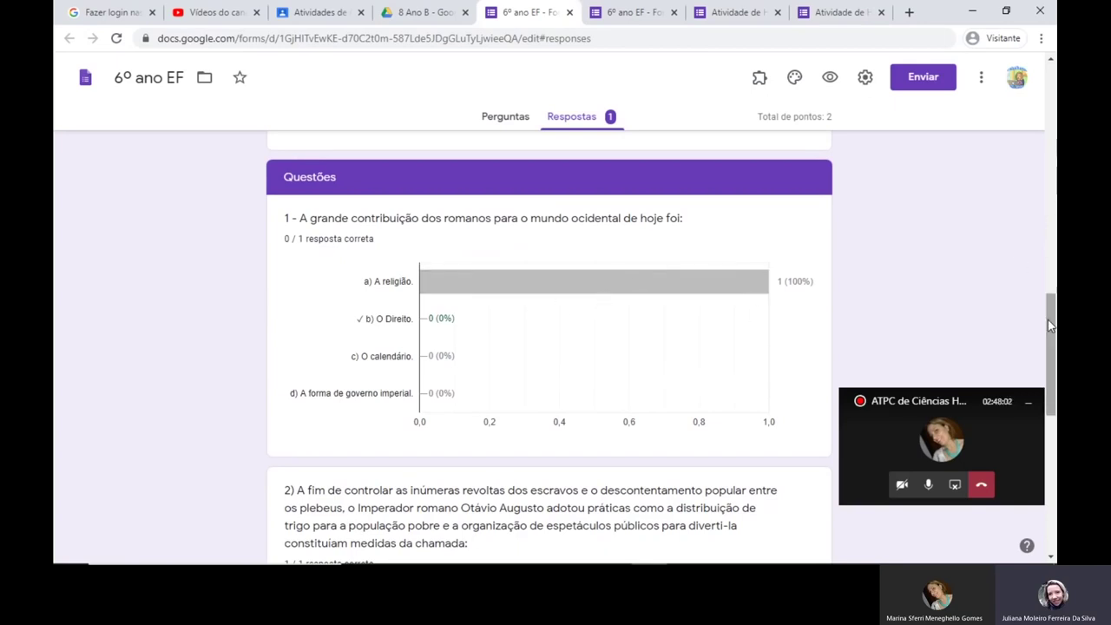
left_click_drag(1047, 318, 1053, 341)
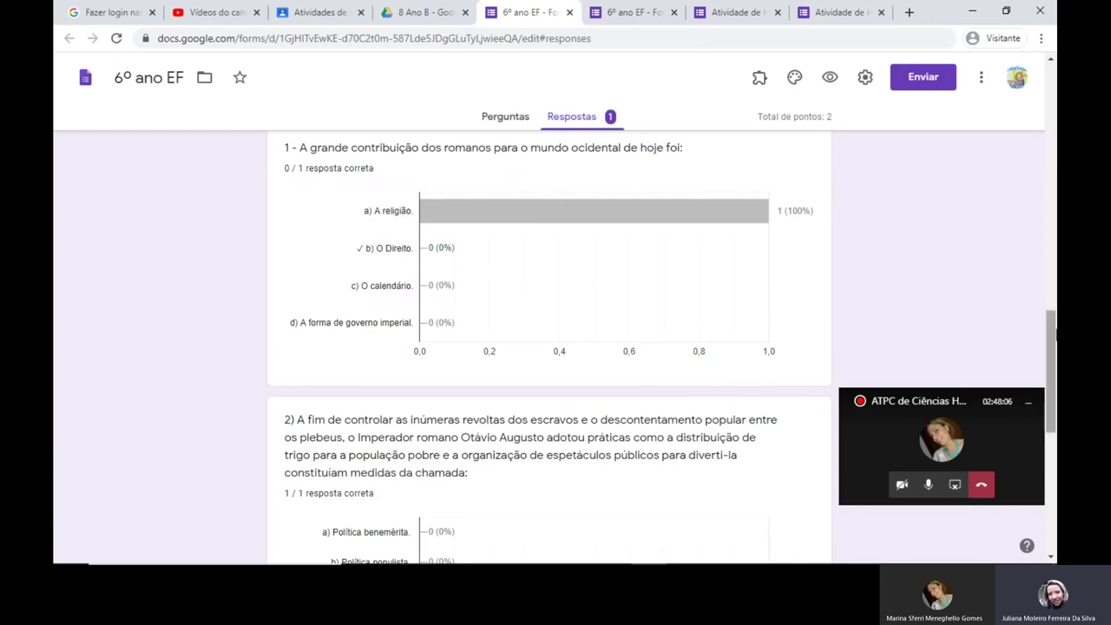
left_click_drag(1053, 335, 1030, 71)
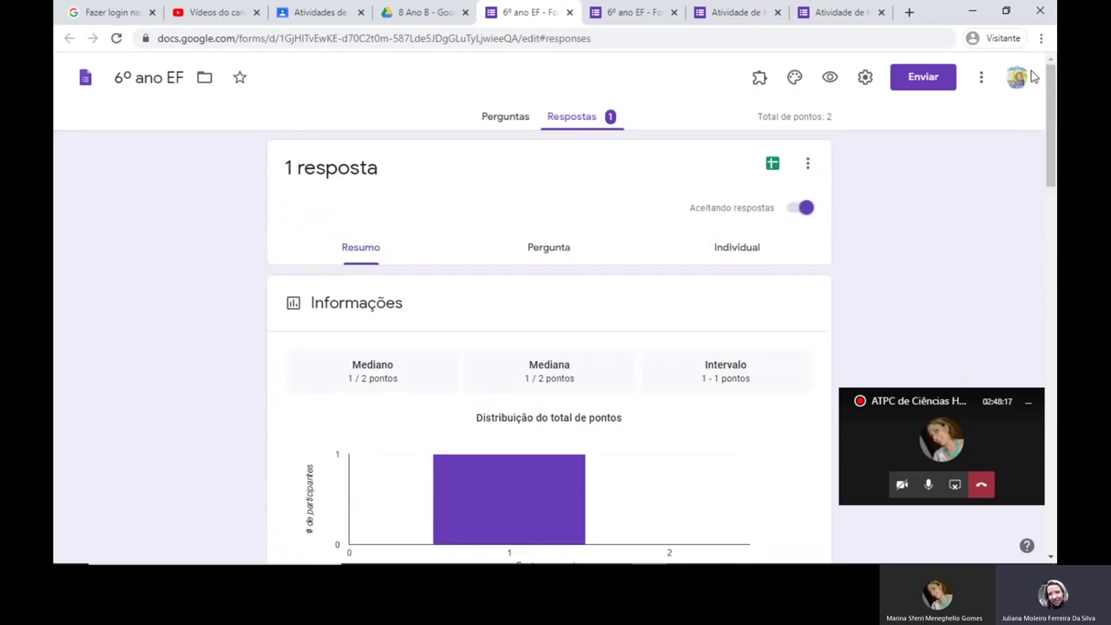
Delete the form's title text in the question editor, check the responses and return to the questions
left_click(515, 118)
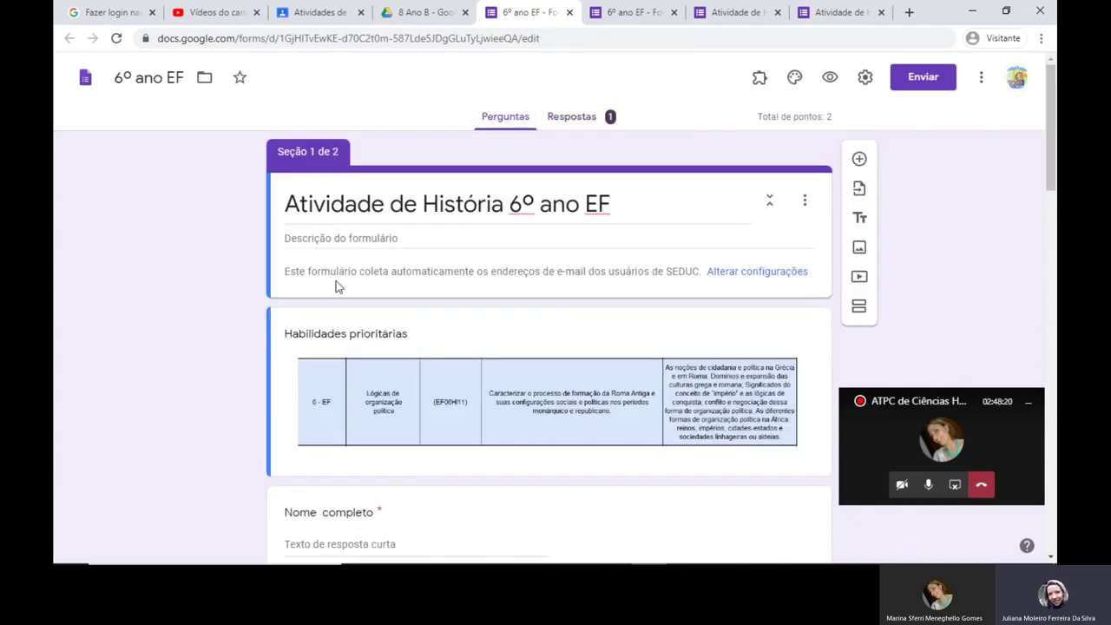
triple_click(365, 205)
key("BackSpace")
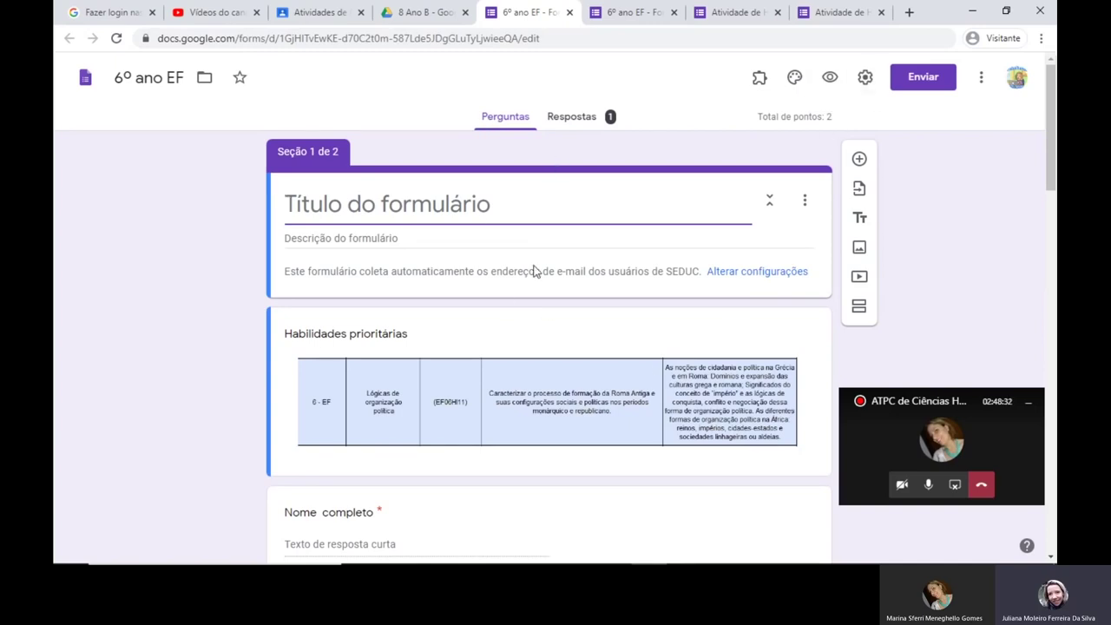
left_click(569, 122)
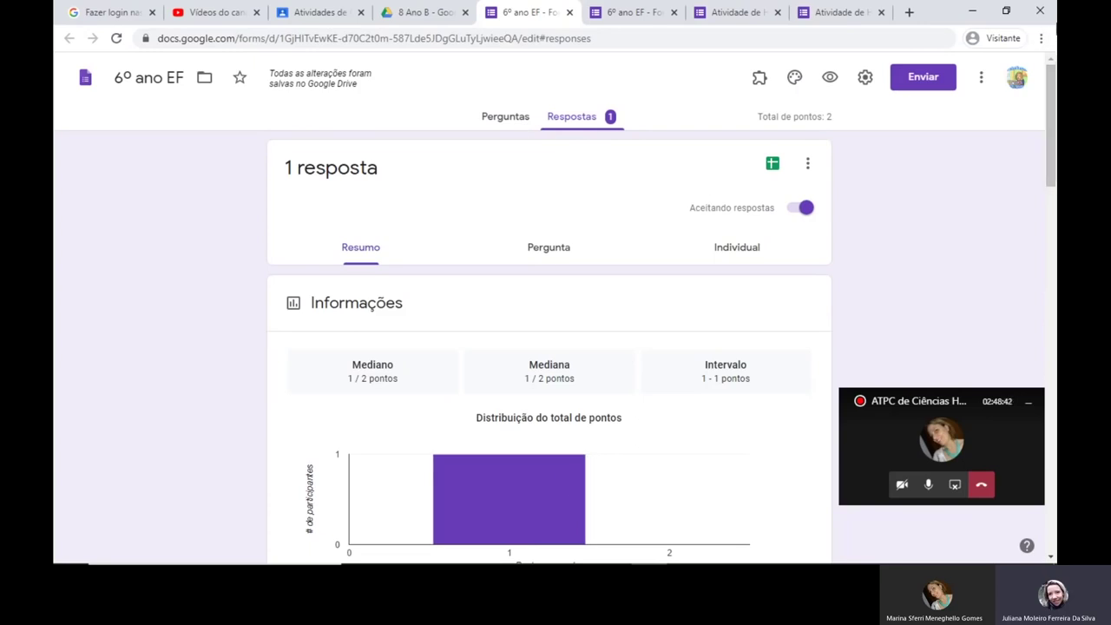
left_click(486, 118)
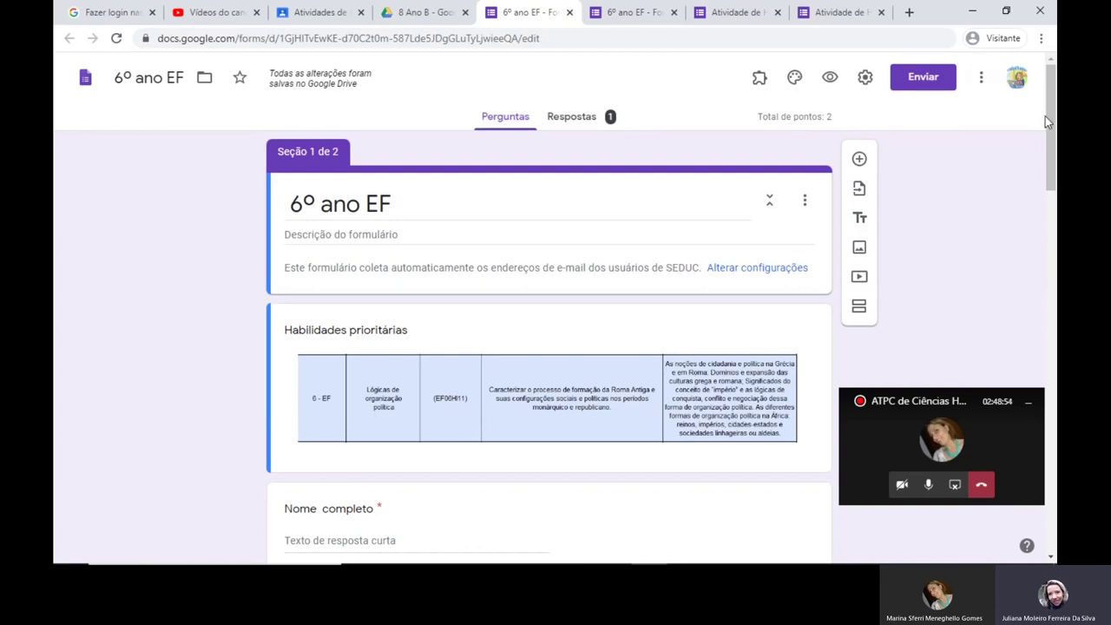
Look through the form's questions down to question 10 and stop sharing the screen in the meeting
left_click_drag(1049, 121, 1050, 488)
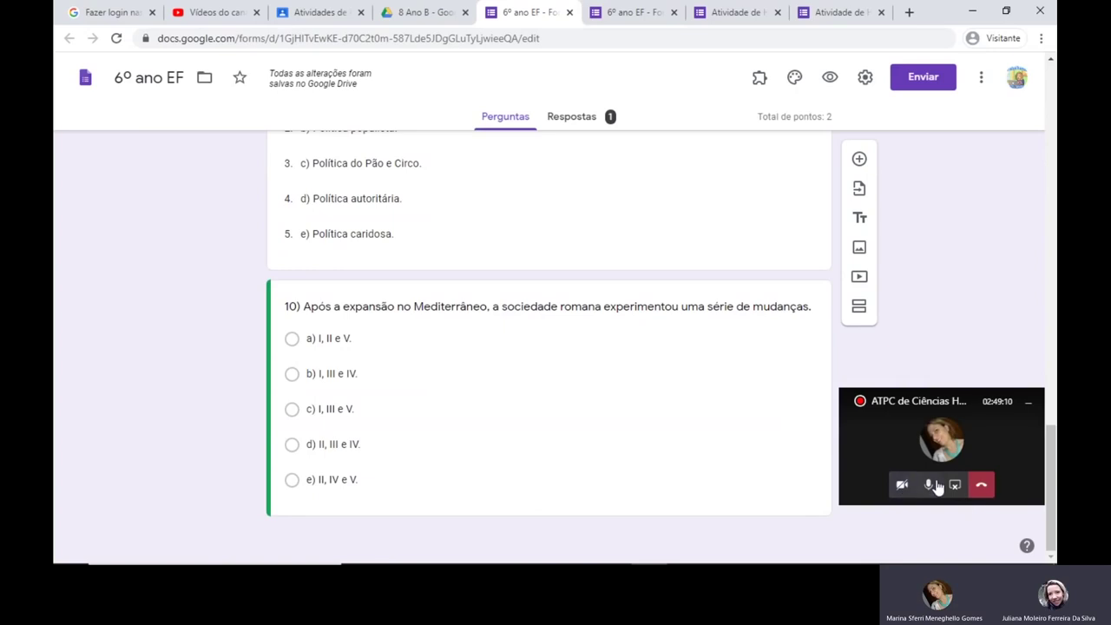
left_click(902, 484)
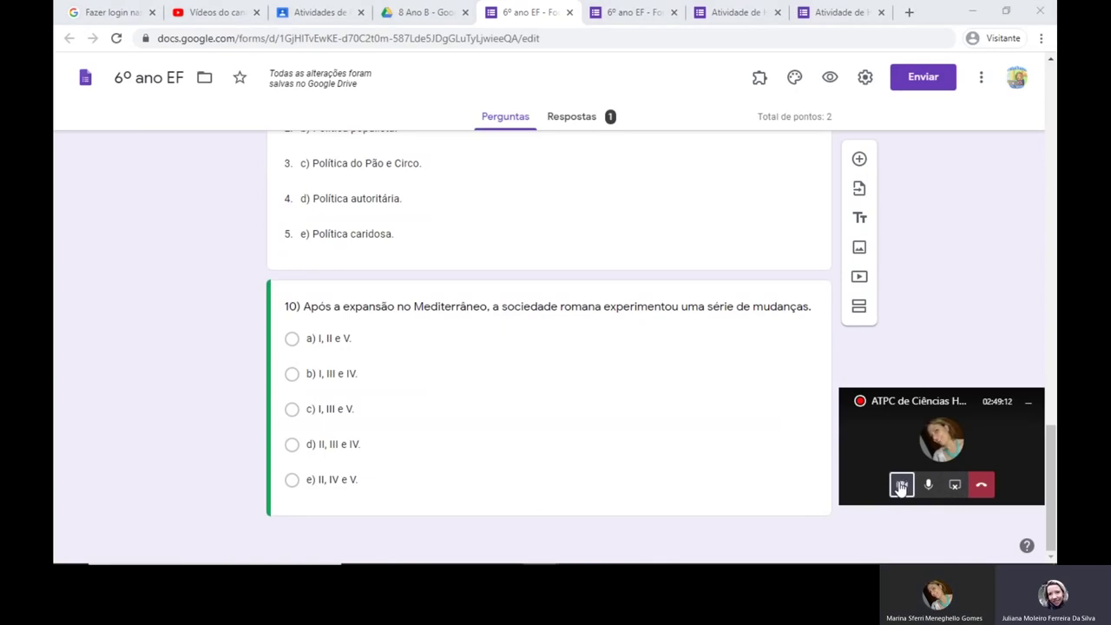
left_click(954, 488)
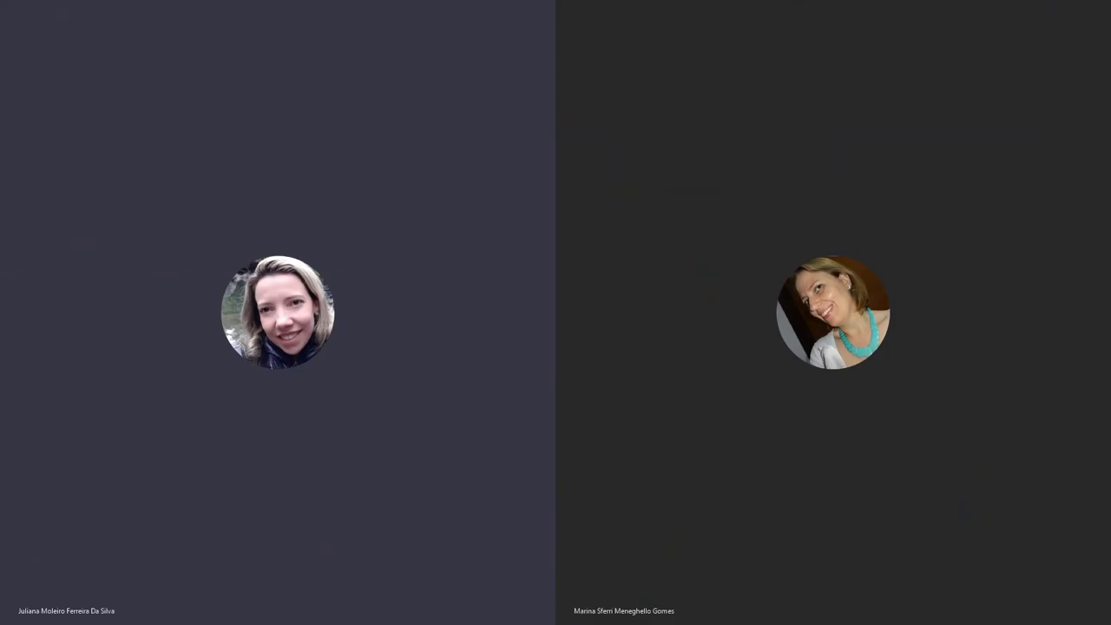